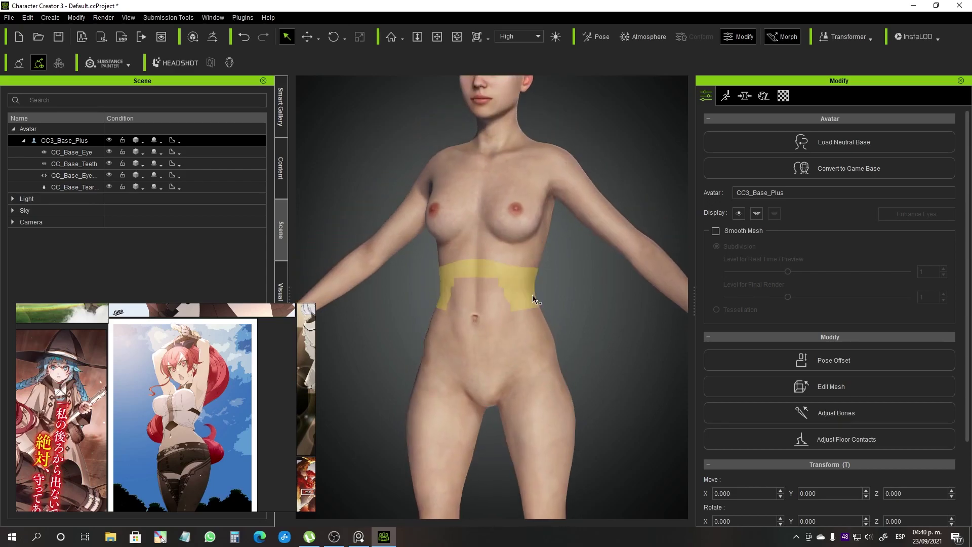
- Examine the avatar's body proportions from the front and side against the red-haired character's reference illustrations
{"action": "double_click", "coordinate": [169, 395]}
{"action": "scroll", "coordinate": [169, 405], "scroll_direction": "down", "scroll_amount": 5}
{"action": "double_click", "coordinate": [166, 405]}
{"action": "middle_click_drag", "start_coordinate": [616, 379], "coordinate": [584, 316]}
{"action": "middle_click_drag", "start_coordinate": [554, 287], "coordinate": [546, 448]}
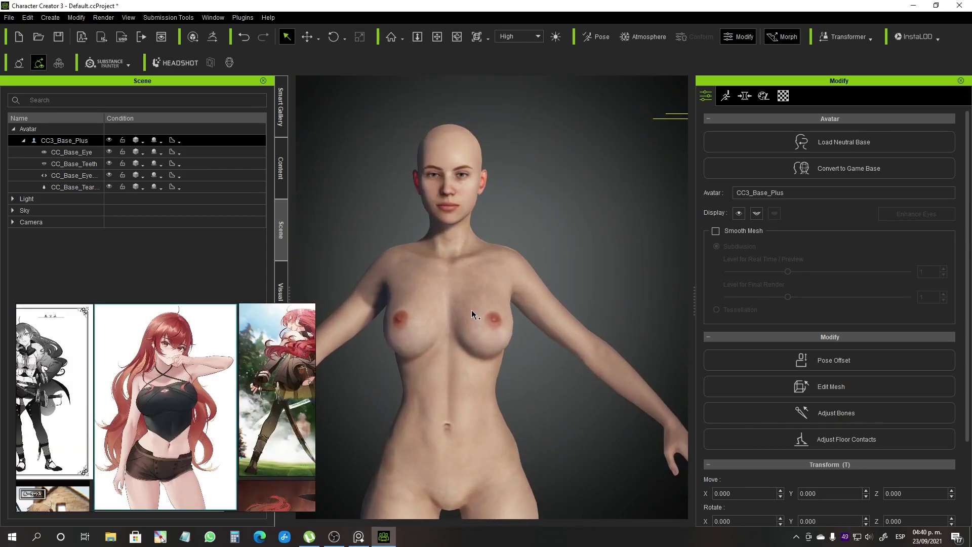
{"action": "scroll", "coordinate": [472, 310], "scroll_direction": "up", "scroll_amount": 3}
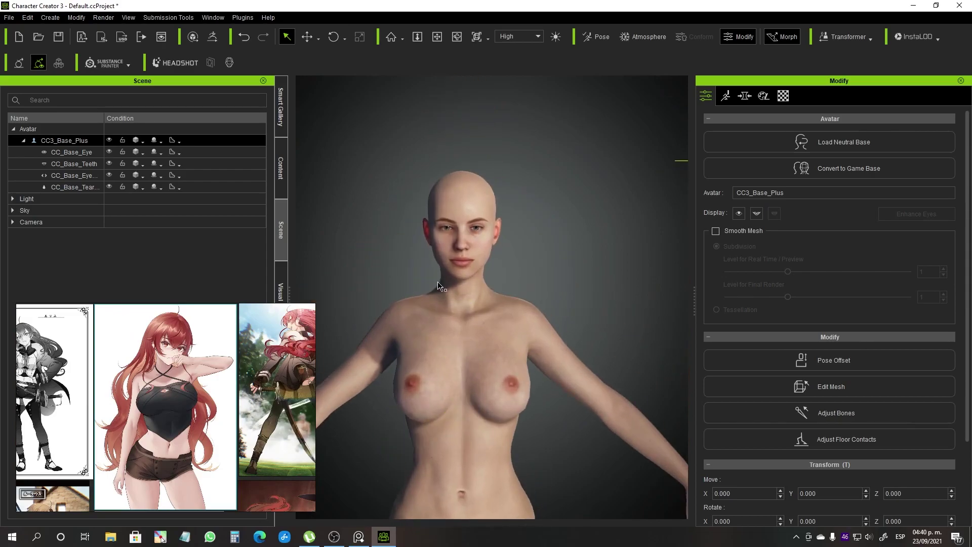
{"action": "scroll", "coordinate": [440, 287], "scroll_direction": "up", "scroll_amount": 1}
{"action": "right_click_drag", "start_coordinate": [439, 286], "coordinate": [420, 310]}
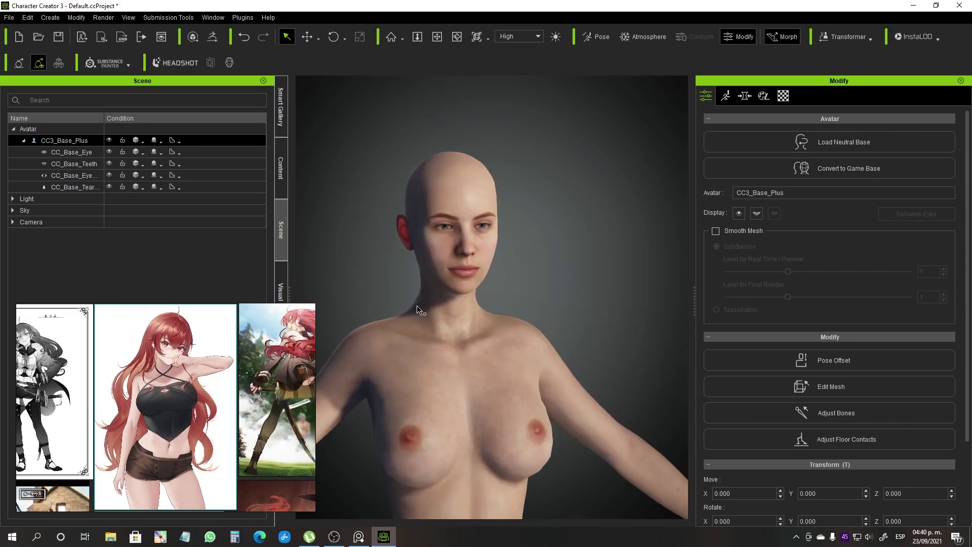
{"action": "middle_click_drag", "start_coordinate": [546, 436], "coordinate": [562, 291]}
{"action": "scroll", "coordinate": [203, 410], "scroll_direction": "down", "scroll_amount": 3}
{"action": "scroll", "coordinate": [561, 354], "scroll_direction": "down", "scroll_amount": 3}
{"action": "middle_click_drag", "start_coordinate": [574, 455], "coordinate": [577, 419]}
{"action": "right_click_drag", "start_coordinate": [577, 418], "coordinate": [496, 330]}
{"action": "scroll", "coordinate": [496, 329], "scroll_direction": "up", "scroll_amount": 3}
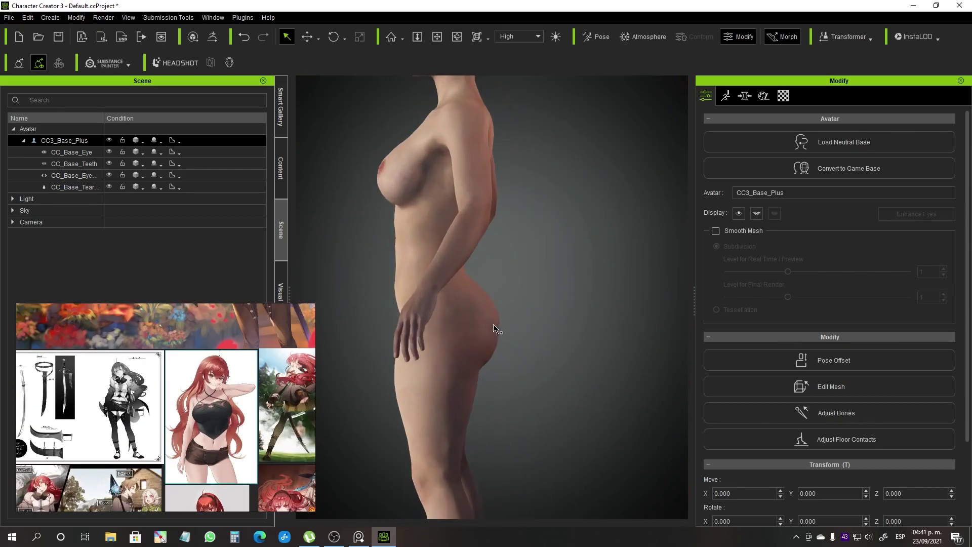
{"action": "scroll", "coordinate": [495, 328], "scroll_direction": "down", "scroll_amount": 2}
{"action": "middle_click_drag", "start_coordinate": [497, 499], "coordinate": [494, 402]}
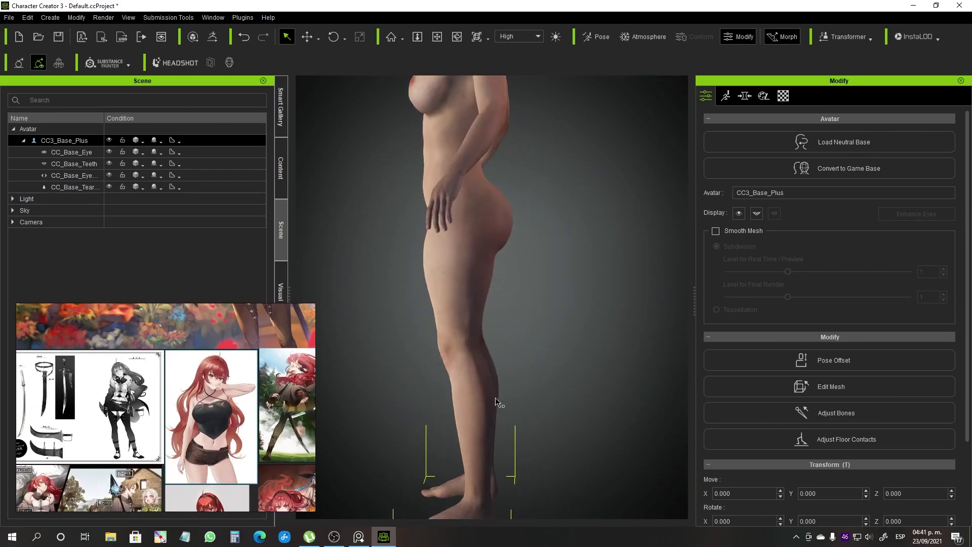
- Examine the avatar's torso, waist, hips and arms from several angles
{"action": "right_click_drag", "start_coordinate": [476, 308], "coordinate": [544, 303]}
{"action": "middle_click_drag", "start_coordinate": [544, 303], "coordinate": [549, 444]}
{"action": "right_click_drag", "start_coordinate": [501, 274], "coordinate": [522, 249]}
{"action": "scroll", "coordinate": [527, 248], "scroll_direction": "up", "scroll_amount": 3}
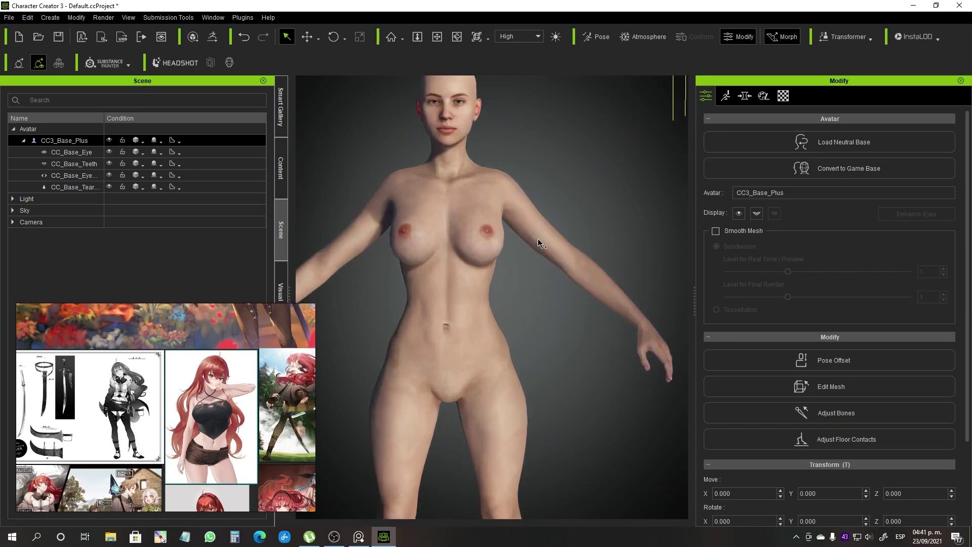
{"action": "middle_click_drag", "start_coordinate": [539, 324], "coordinate": [418, 332]}
{"action": "right_click_drag", "start_coordinate": [418, 332], "coordinate": [385, 329]}
{"action": "scroll", "coordinate": [483, 354], "scroll_direction": "up", "scroll_amount": 2}
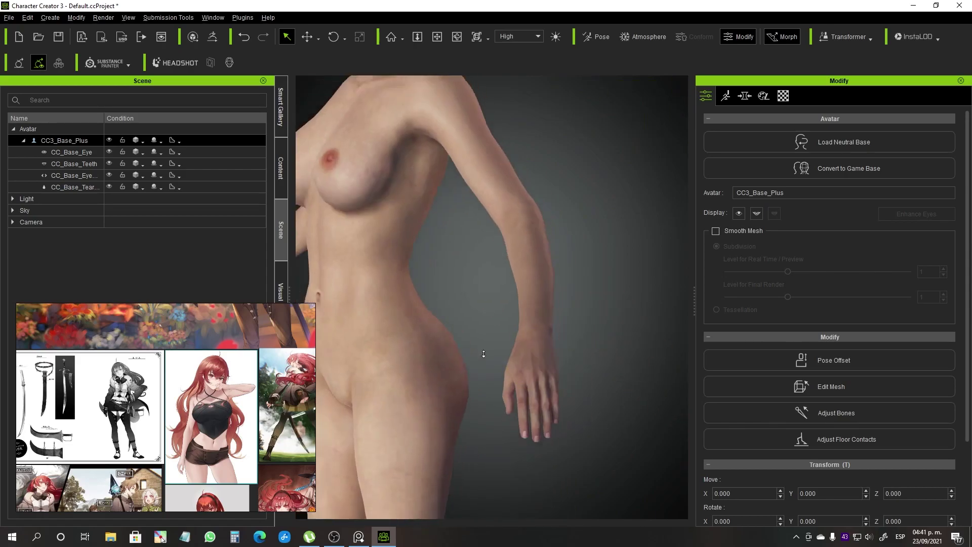
{"action": "scroll", "coordinate": [484, 354], "scroll_direction": "down", "scroll_amount": 3}
{"action": "right_click_drag", "start_coordinate": [483, 354], "coordinate": [521, 354]}
{"action": "middle_click_drag", "start_coordinate": [405, 385], "coordinate": [486, 415]}
{"action": "scroll", "coordinate": [646, 345], "scroll_direction": "down", "scroll_amount": 1}
{"action": "scroll", "coordinate": [646, 345], "scroll_direction": "up", "scroll_amount": 3}
- Examine the avatar's face up close alongside the red-haired character's portrait reference
{"action": "middle_click_drag", "start_coordinate": [646, 283], "coordinate": [646, 354]}
{"action": "right_click_drag", "start_coordinate": [646, 349], "coordinate": [582, 424]}
{"action": "scroll", "coordinate": [560, 412], "scroll_direction": "up", "scroll_amount": 5}
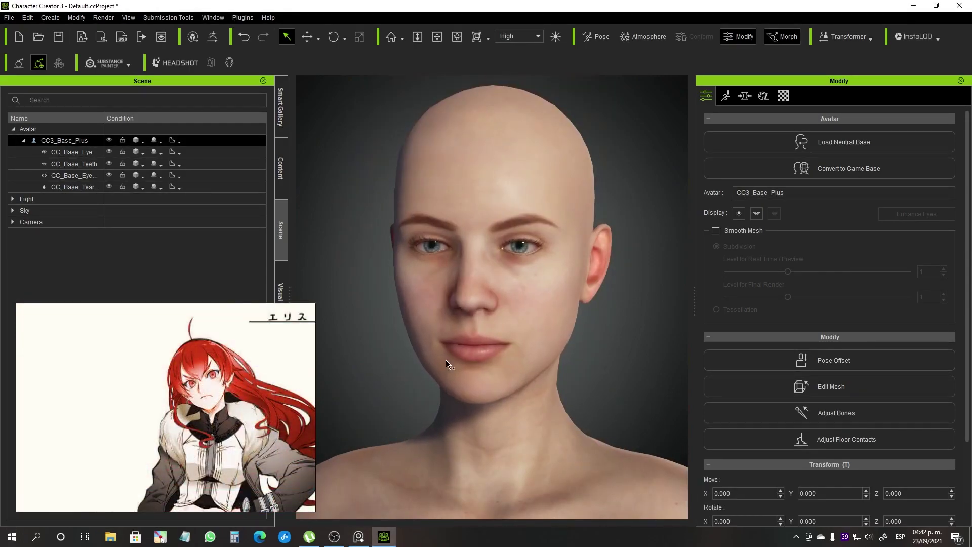
{"action": "right_click_drag", "start_coordinate": [441, 369], "coordinate": [506, 338]}
{"action": "right_click_drag", "start_coordinate": [534, 294], "coordinate": [514, 275]}
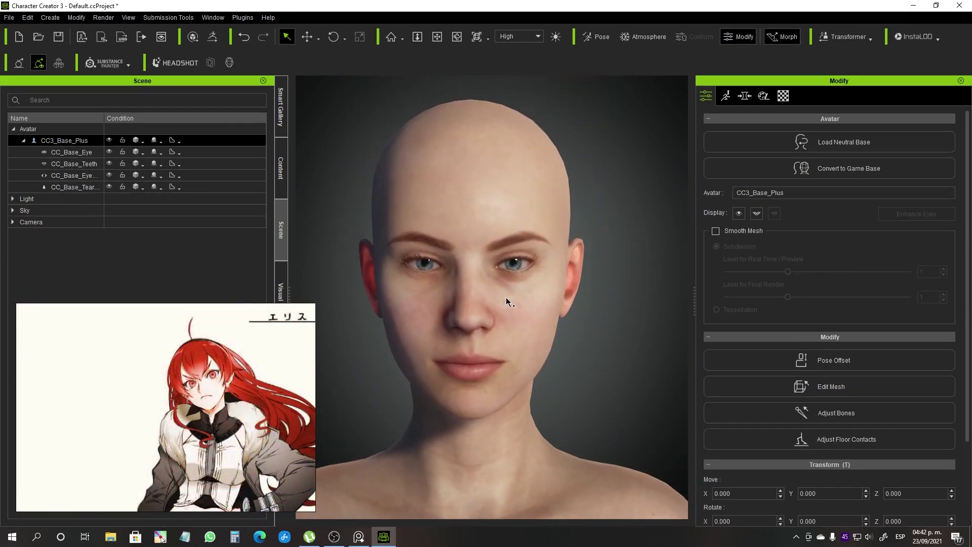
{"action": "scroll", "coordinate": [505, 297], "scroll_direction": "up", "scroll_amount": 2}
{"action": "left_click", "coordinate": [364, 241]}
{"action": "left_click", "coordinate": [549, 317]}
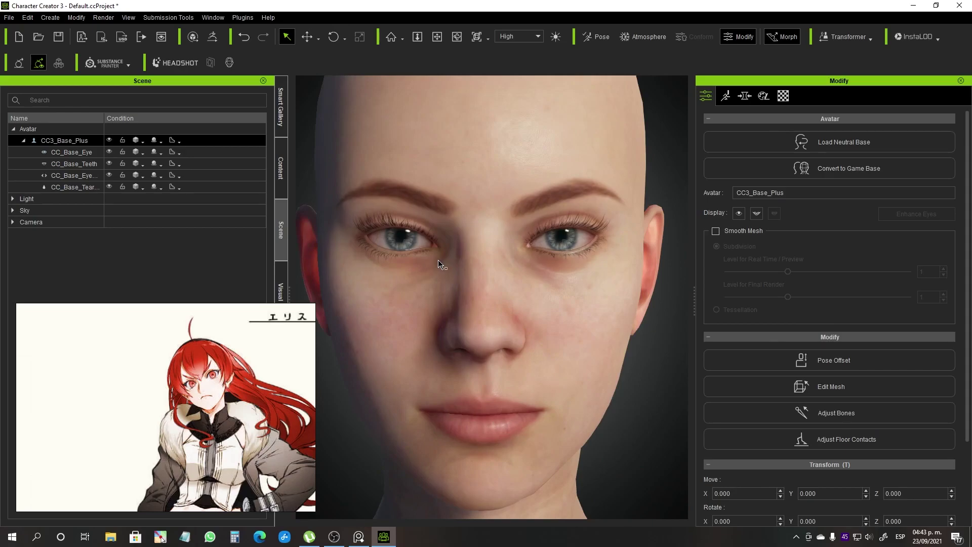
{"action": "right_click_drag", "start_coordinate": [499, 348], "coordinate": [521, 345]}
{"action": "left_click_drag", "start_coordinate": [170, 316], "coordinate": [140, 346]}
{"action": "right_click_drag", "start_coordinate": [152, 347], "coordinate": [126, 413]}
- Open the Headshot tools, activate Sculpt Morph and choose the eye region
{"action": "left_click", "coordinate": [183, 68]}
{"action": "left_click", "coordinate": [181, 64]}
{"action": "left_click_drag", "start_coordinate": [419, 293], "coordinate": [423, 321]}
{"action": "left_click", "coordinate": [114, 295]}
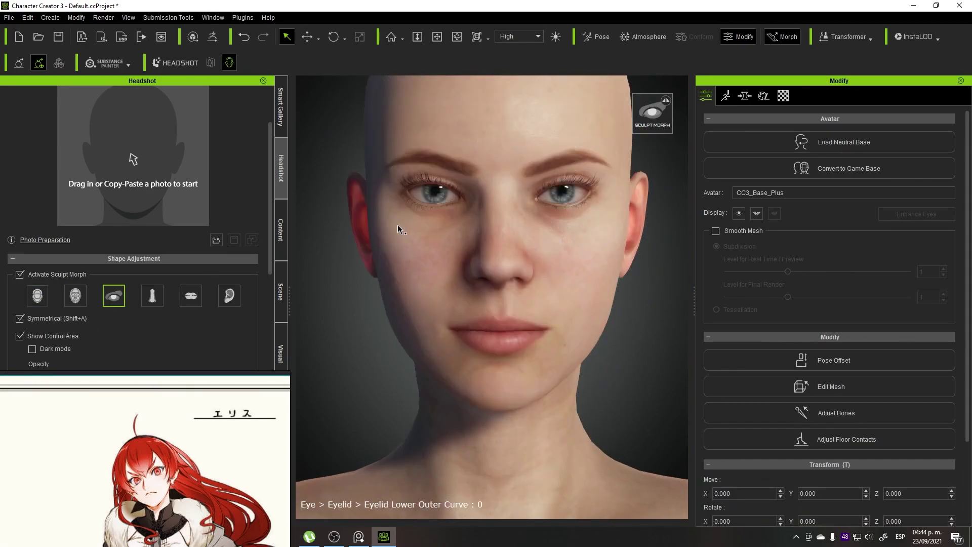
- Reshape the outer corners and upper lids of both eyes symmetrically with the eye sculpt morphs
{"action": "mouse_move", "coordinate": [403, 182]}
{"action": "left_mouse_down"}
{"action": "mouse_move", "coordinate": [405, 147]}
{"action": "mouse_move", "coordinate": [392, 190]}
{"action": "left_mouse_up"}
{"action": "right_click_drag", "start_coordinate": [367, 313], "coordinate": [507, 315]}
{"action": "left_click_drag", "start_coordinate": [577, 183], "coordinate": [576, 166]}
{"action": "right_click_drag", "start_coordinate": [628, 289], "coordinate": [566, 297]}
{"action": "left_click", "coordinate": [566, 297]}
{"action": "scroll", "coordinate": [661, 310], "scroll_direction": "up", "scroll_amount": 3}
{"action": "right_click_drag", "start_coordinate": [584, 233], "coordinate": [531, 234]}
- Refine the eye shape with the sculpt morphs, setting Eyelid Upper Height to 51 and adjusting the outer eye corners
{"action": "left_click_drag", "start_coordinate": [441, 187], "coordinate": [441, 207]}
{"action": "right_click_drag", "start_coordinate": [435, 266], "coordinate": [463, 266]}
{"action": "left_click_drag", "start_coordinate": [405, 174], "coordinate": [405, 145]}
{"action": "scroll", "coordinate": [472, 243], "scroll_direction": "up", "scroll_amount": 5}
{"action": "scroll", "coordinate": [471, 242], "scroll_direction": "down", "scroll_amount": 5}
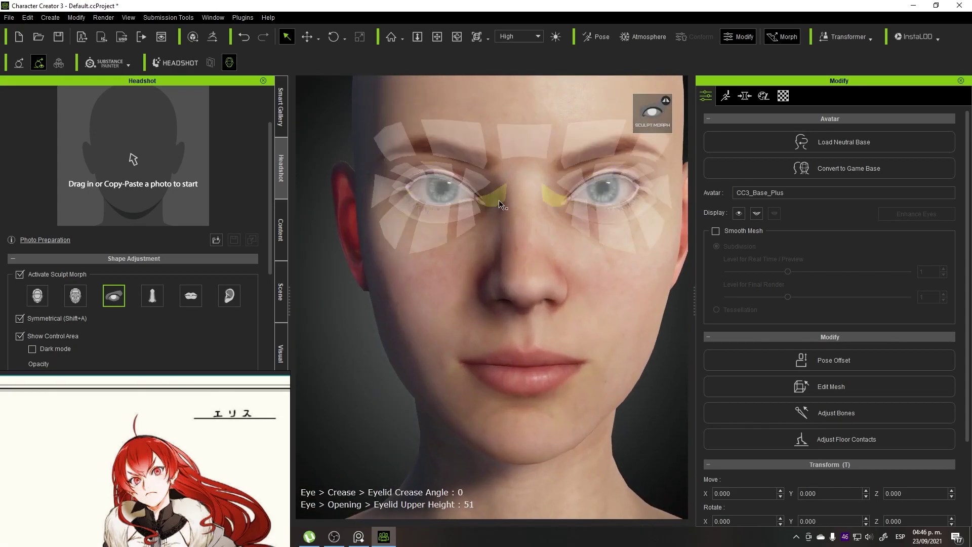
{"action": "left_click_drag", "start_coordinate": [397, 178], "coordinate": [362, 187]}
- Switch sculpt morphing to the nose and set Nostril Width to -89
{"action": "scroll", "coordinate": [471, 223], "scroll_direction": "down", "scroll_amount": 5}
{"action": "scroll", "coordinate": [471, 223], "scroll_direction": "up", "scroll_amount": 5}
{"action": "left_click", "coordinate": [152, 295]}
{"action": "left_click_drag", "start_coordinate": [539, 186], "coordinate": [475, 193]}
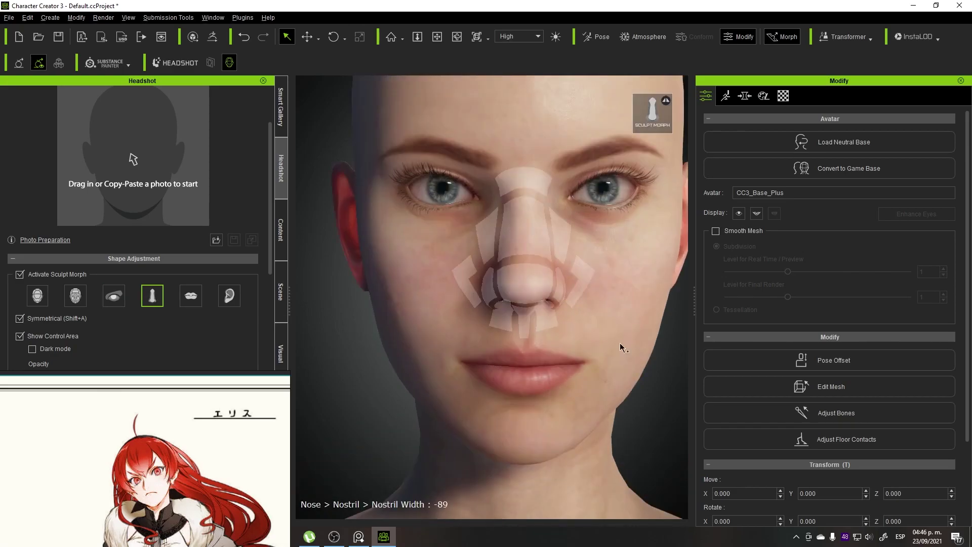
- Sculpt the mouth region with Mouth Height -7, Mouth Width -2 and Lip Lower Curve -20
{"action": "left_click", "coordinate": [479, 357]}
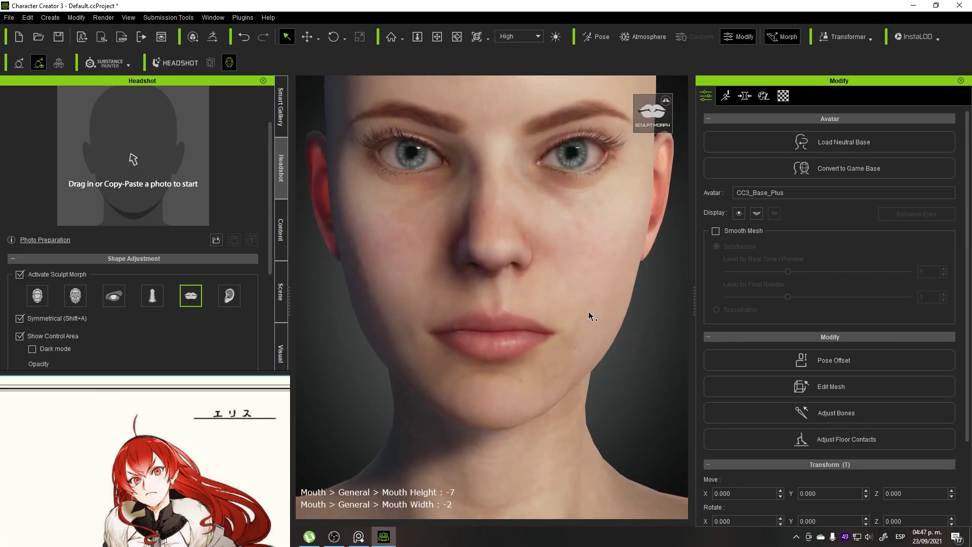
{"action": "scroll", "coordinate": [542, 369], "scroll_direction": "down", "scroll_amount": 2}
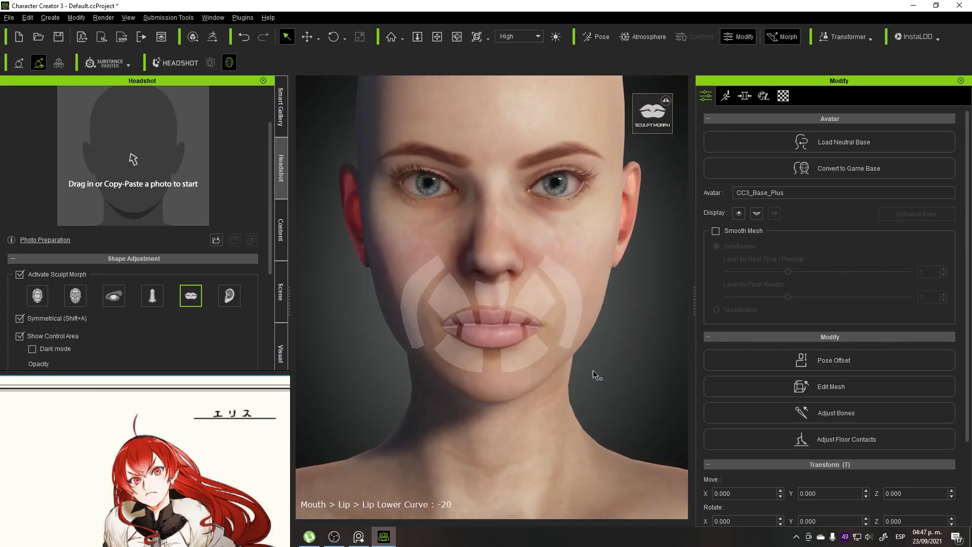
{"action": "scroll", "coordinate": [167, 456], "scroll_direction": "down", "scroll_amount": 8}
{"action": "scroll", "coordinate": [152, 466], "scroll_direction": "up", "scroll_amount": 3}
{"action": "scroll", "coordinate": [189, 471], "scroll_direction": "up", "scroll_amount": 2}
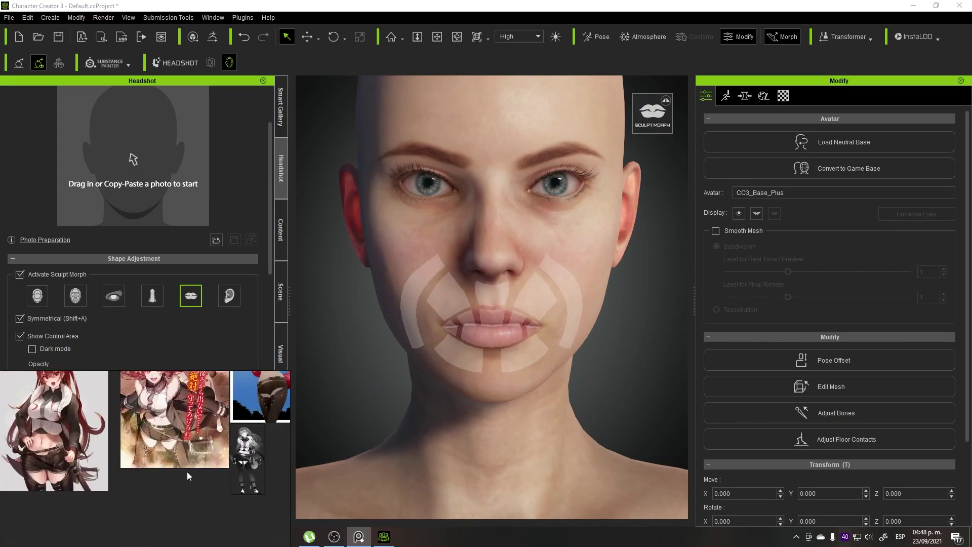
- Turn off Sculpt Morph, open the avatar's head morph sliders and set Skull Back Depth to -12
{"action": "middle_click_drag", "start_coordinate": [189, 471], "coordinate": [253, 525]}
{"action": "scroll", "coordinate": [557, 356], "scroll_direction": "down", "scroll_amount": 3}
{"action": "scroll", "coordinate": [531, 313], "scroll_direction": "down", "scroll_amount": 4}
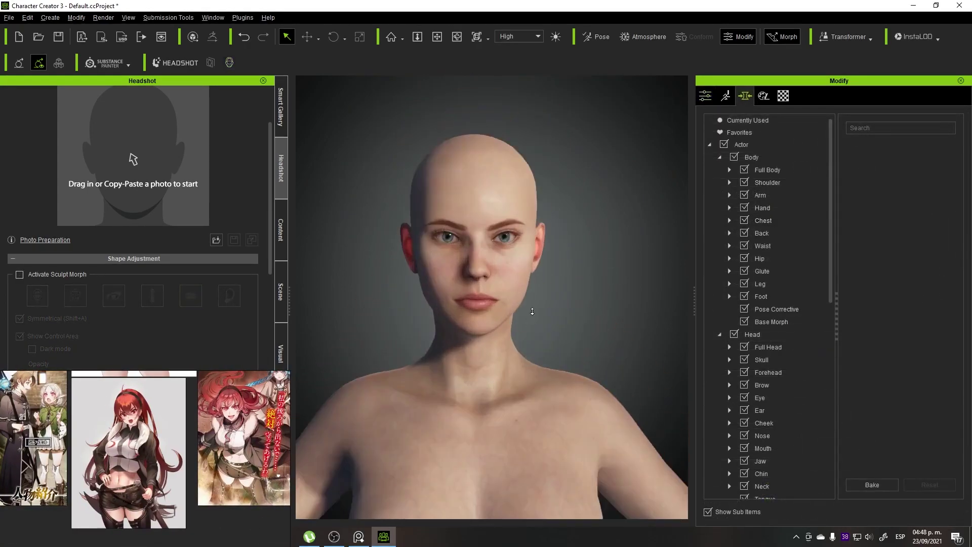
{"action": "scroll", "coordinate": [532, 313], "scroll_direction": "up", "scroll_amount": 4}
{"action": "scroll", "coordinate": [769, 322], "scroll_direction": "down", "scroll_amount": 3}
{"action": "left_click", "coordinate": [767, 223]}
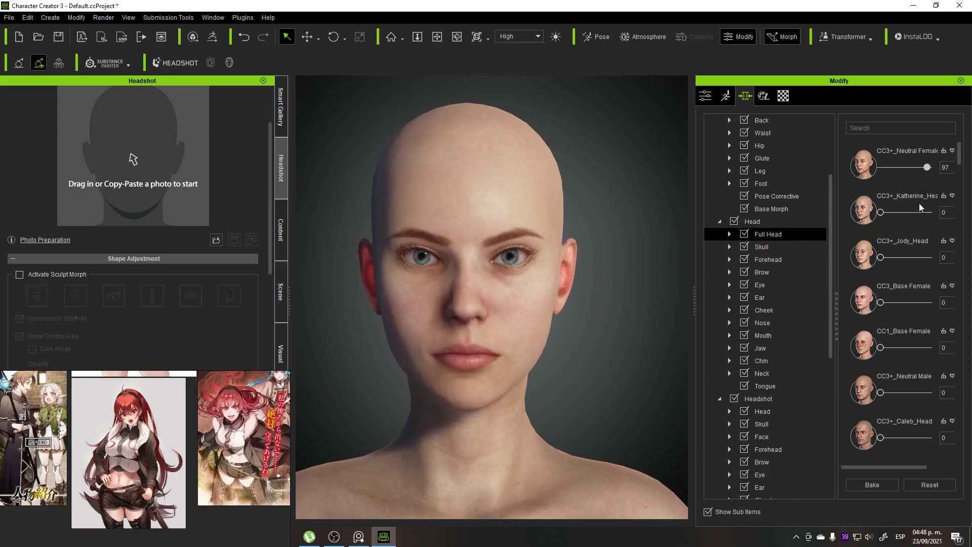
{"action": "left_click", "coordinate": [768, 259]}
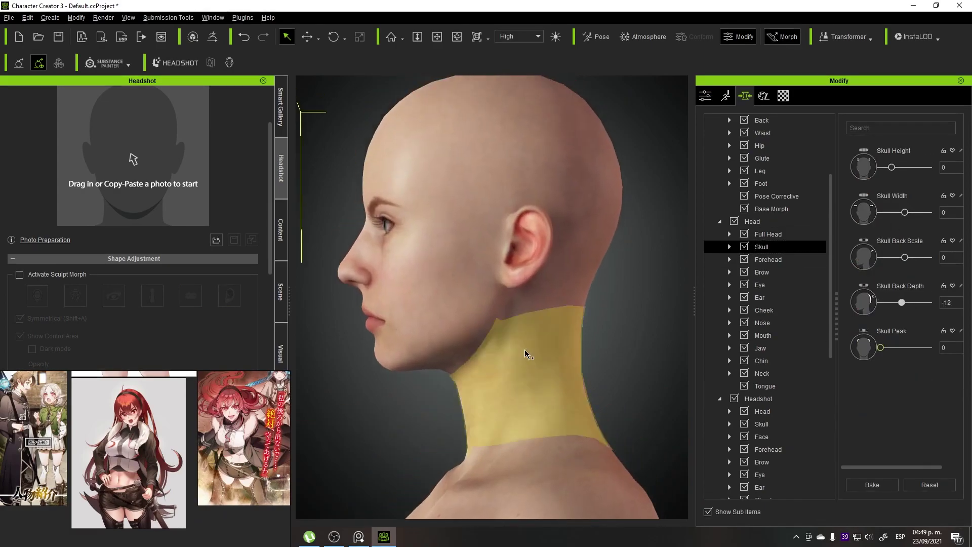
- Set the forehead morphs to a temple width of 34 and a Forehead Curve of 40
{"action": "left_click_drag", "start_coordinate": [904, 223], "coordinate": [900, 218]}
{"action": "right_click_drag", "start_coordinate": [666, 330], "coordinate": [512, 331]}
{"action": "left_click_drag", "start_coordinate": [904, 257], "coordinate": [915, 258]}
{"action": "right_click_drag", "start_coordinate": [670, 347], "coordinate": [672, 362]}
{"action": "left_click_drag", "start_coordinate": [610, 322], "coordinate": [333, 316], "text": "alt"}
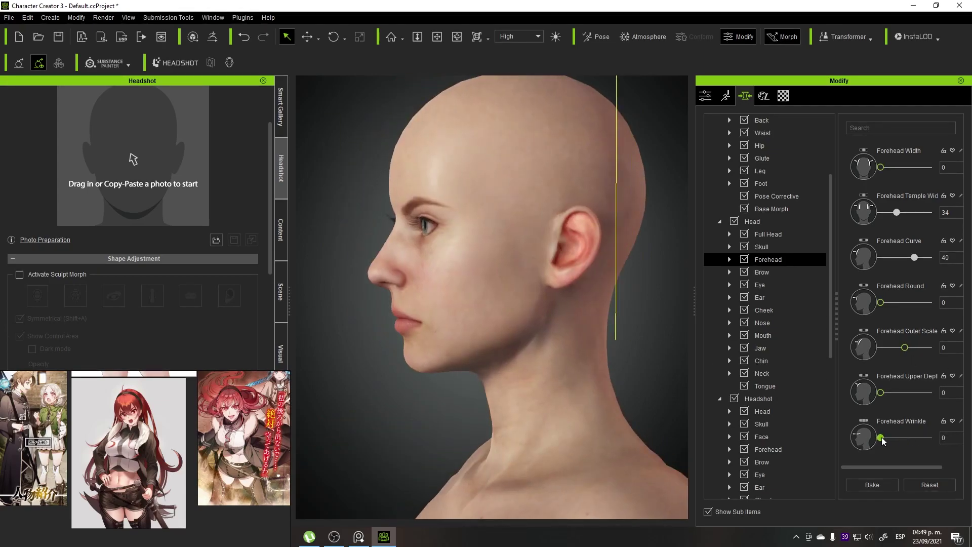
- Set Brow Height to -34, Brow Lower to 41 and Brow Width to -83, locking the separate left and right brow width morphs
{"action": "left_click", "coordinate": [762, 272]}
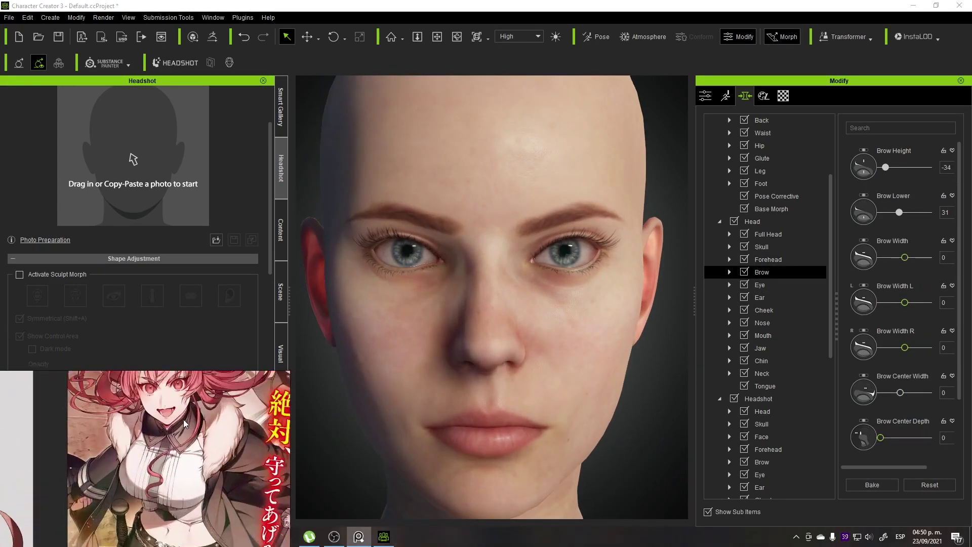
{"action": "left_click_drag", "start_coordinate": [904, 259], "coordinate": [889, 258]}
{"action": "left_click_drag", "start_coordinate": [905, 304], "coordinate": [921, 305]}
{"action": "key", "text": "ctrl+z"}
{"action": "left_click", "coordinate": [944, 287]}
{"action": "left_click", "coordinate": [923, 332]}
- Set Brow Center Width to 14, Brow Center Depth to 38, Brow Depth to 51 and Brow Angle to 82
{"action": "scroll", "coordinate": [879, 346], "scroll_direction": "down", "scroll_amount": 1}
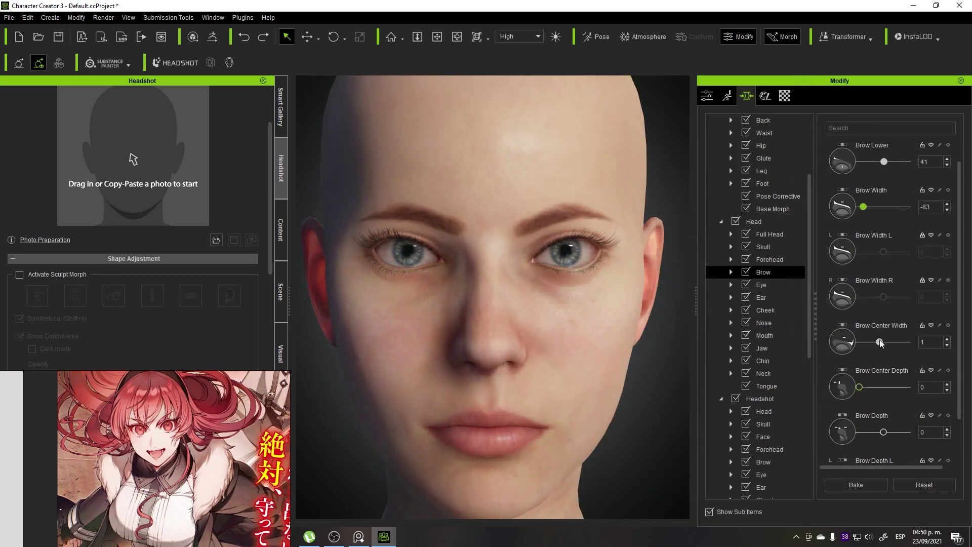
{"action": "scroll", "coordinate": [881, 386], "scroll_direction": "down", "scroll_amount": 1}
{"action": "left_click_drag", "start_coordinate": [883, 381], "coordinate": [896, 382]}
{"action": "left_click", "coordinate": [770, 259]}
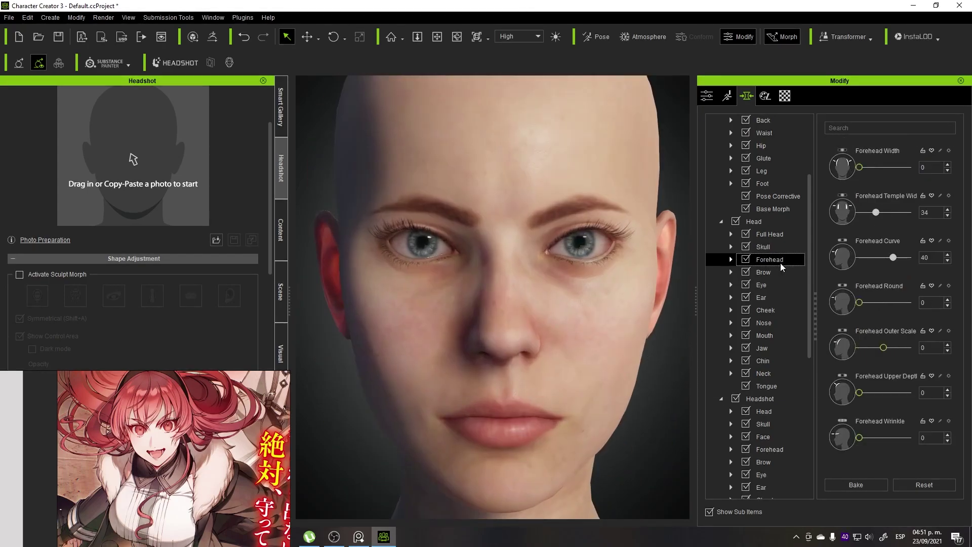
{"action": "key", "text": "Down"}
{"action": "scroll", "coordinate": [900, 410], "scroll_direction": "down", "scroll_amount": 1}
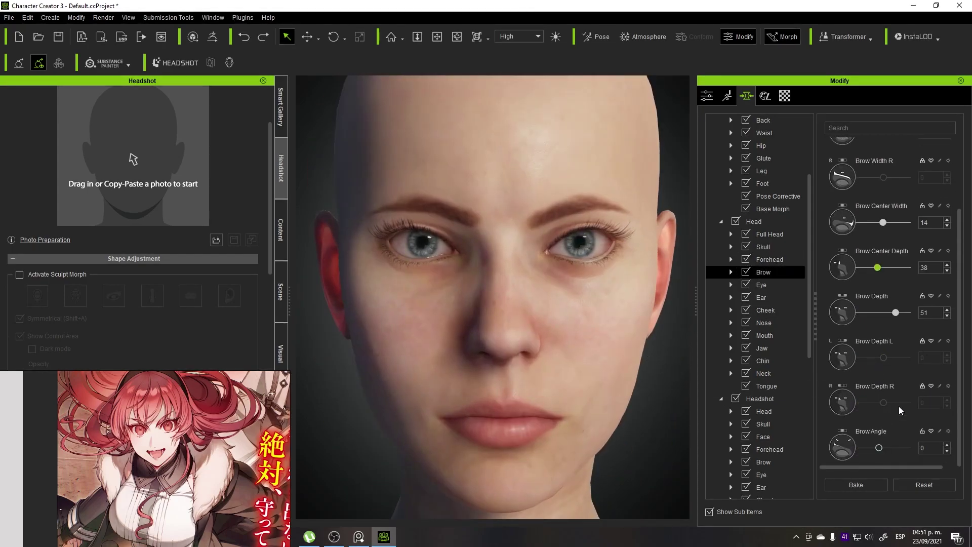
{"action": "left_click_drag", "start_coordinate": [903, 448], "coordinate": [903, 448]}
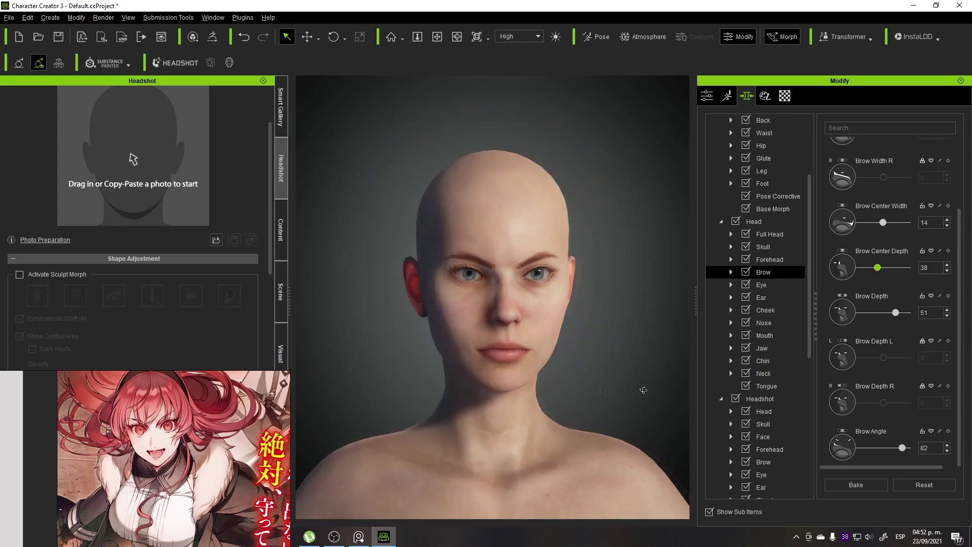
- Select the avatar's eye mesh and set Eyeball Iris Scale to 38 and Eyeball Pupil Scale to -40
{"action": "scroll", "coordinate": [540, 301], "scroll_direction": "up", "scroll_amount": 3}
{"action": "left_click", "coordinate": [281, 292]}
{"action": "double_click", "coordinate": [71, 142]}
{"action": "left_click", "coordinate": [72, 152]}
{"action": "scroll", "coordinate": [641, 244], "scroll_direction": "up", "scroll_amount": 4}
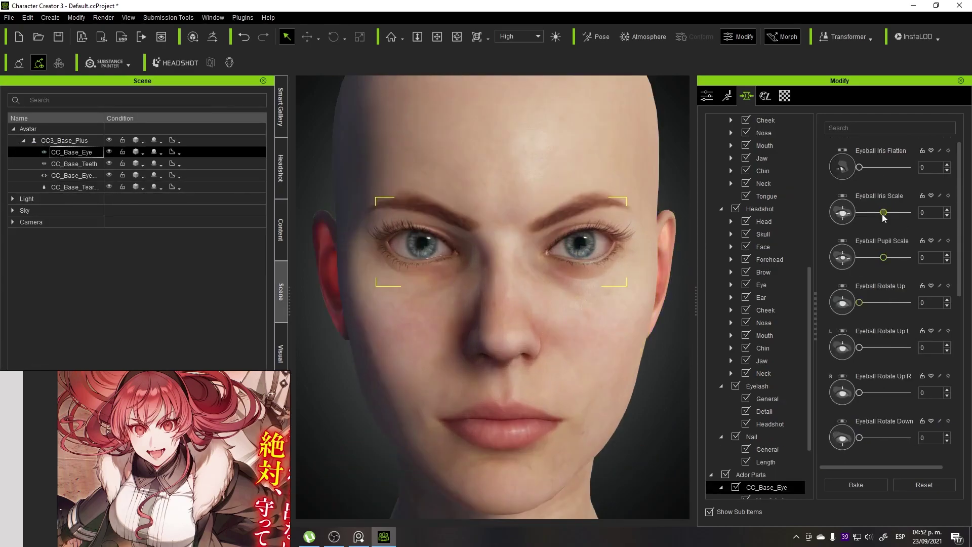
{"action": "scroll", "coordinate": [645, 308], "scroll_direction": "down", "scroll_amount": 2}
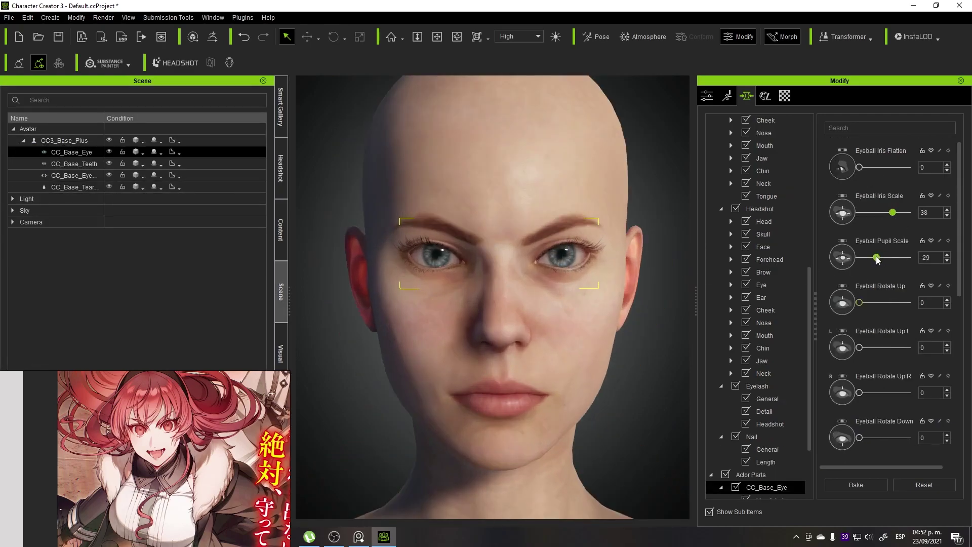
{"action": "left_click_drag", "start_coordinate": [878, 259], "coordinate": [873, 258]}
- Try the left eyeball's upward rotation and the Eyeball Iris Flatten morph, checking the eyes near and far
{"action": "left_click_drag", "start_coordinate": [859, 348], "coordinate": [863, 348]}
{"action": "left_click_drag", "start_coordinate": [860, 167], "coordinate": [868, 168]}
{"action": "key", "text": "ctrl+z"}
{"action": "scroll", "coordinate": [480, 321], "scroll_direction": "up", "scroll_amount": 5}
{"action": "right_click_drag", "start_coordinate": [647, 343], "coordinate": [628, 324]}
{"action": "scroll", "coordinate": [628, 324], "scroll_direction": "down", "scroll_amount": 5}
{"action": "scroll", "coordinate": [892, 388], "scroll_direction": "down", "scroll_amount": 2}
{"action": "scroll", "coordinate": [608, 324], "scroll_direction": "up", "scroll_amount": 2}
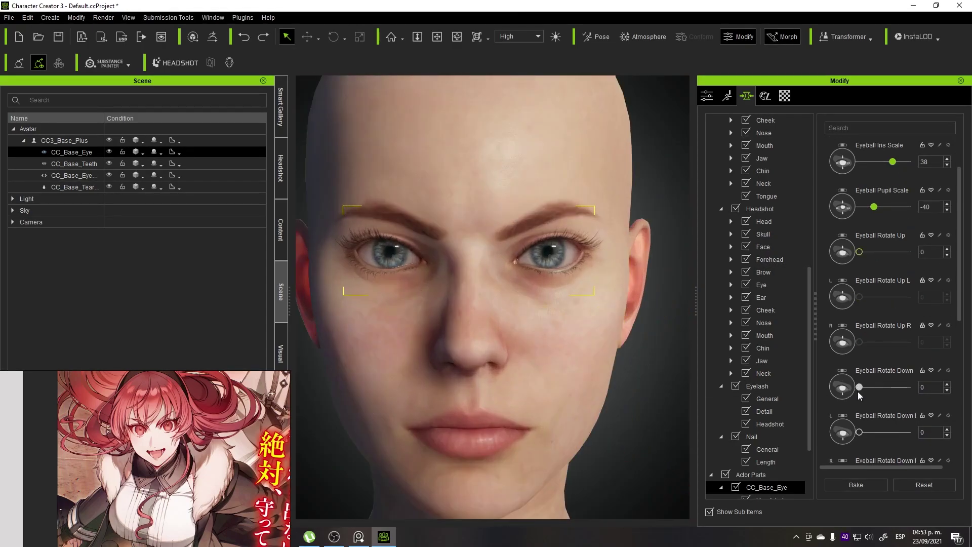
{"action": "scroll", "coordinate": [859, 396], "scroll_direction": "down", "scroll_amount": 3}
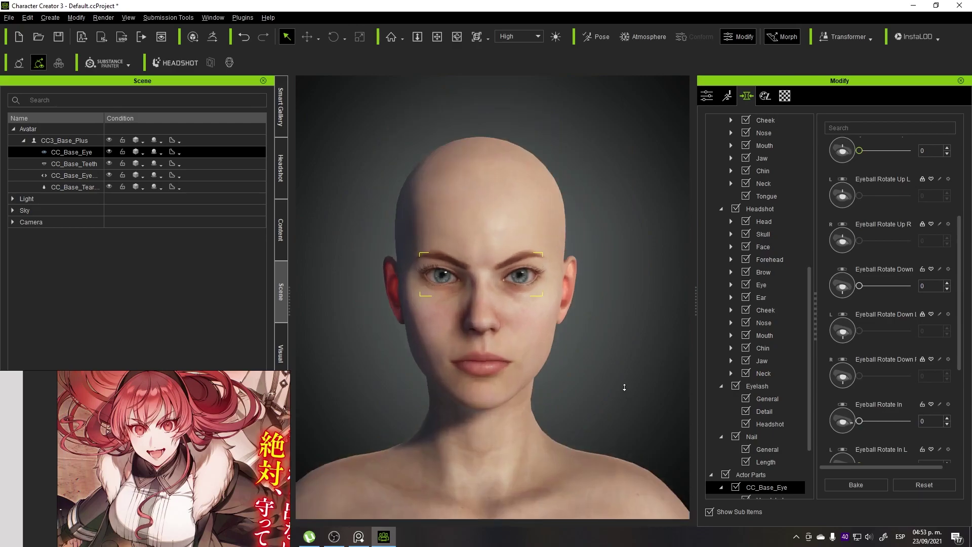
- Assign the Digital_Human Eye shader to the right and left eye materials, Std_Eye_R and Std_Eye_L
{"action": "left_click", "coordinate": [785, 95]}
{"action": "left_click", "coordinate": [793, 304]}
{"action": "left_click", "coordinate": [786, 334]}
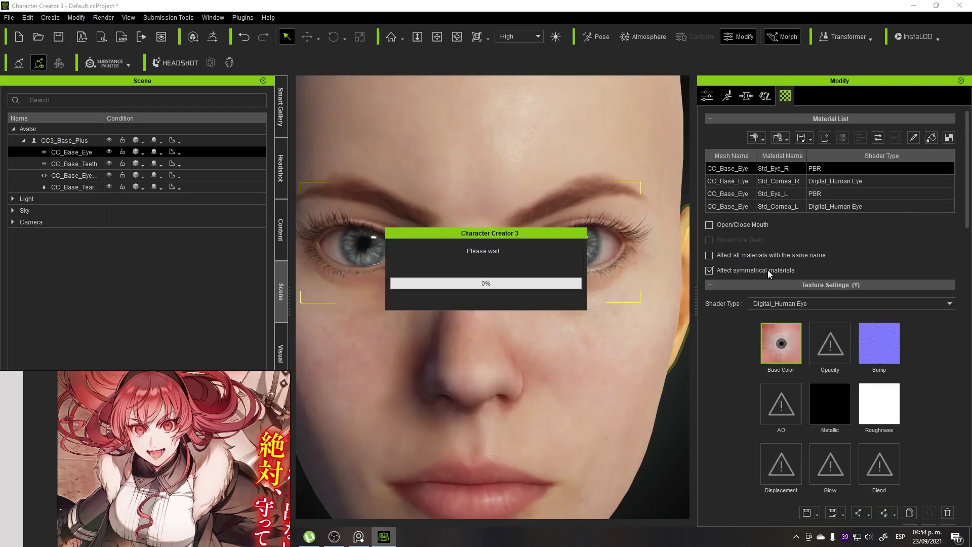
{"action": "left_click", "coordinate": [784, 195]}
{"action": "left_click", "coordinate": [787, 303]}
{"action": "left_click", "coordinate": [786, 334]}
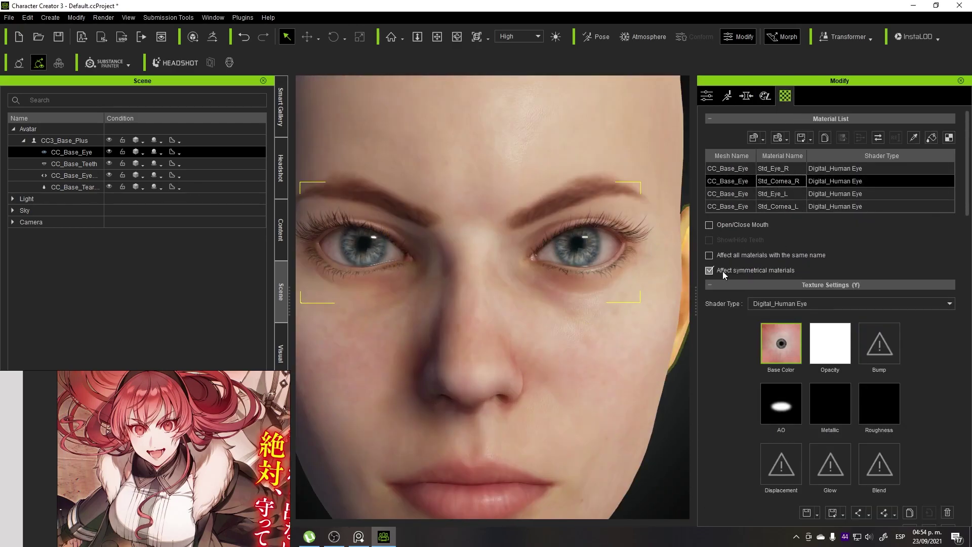
- Set the cornea shader's Base Color Blend Map Strength to 0.501, Shadow Radius to 0.355, Shadow Hardness to 0.825 and Specular Scale to 0.424
{"action": "scroll", "coordinate": [718, 352], "scroll_direction": "down", "scroll_amount": 10}
{"action": "left_click_drag", "start_coordinate": [754, 307], "coordinate": [818, 309]}
{"action": "left_click", "coordinate": [783, 333]}
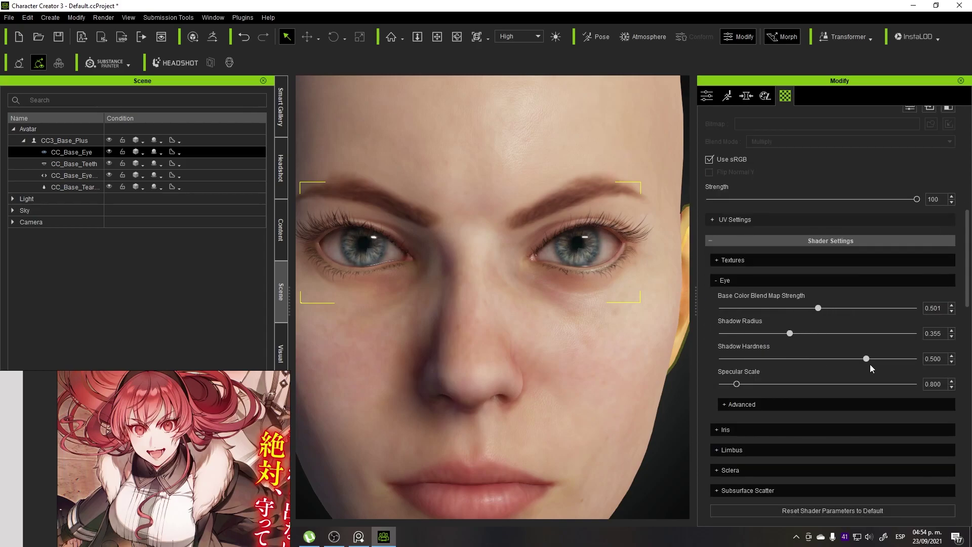
- Pick an Eye Corner Darkness Color in the advanced eye shader settings
{"action": "left_click", "coordinate": [824, 402]}
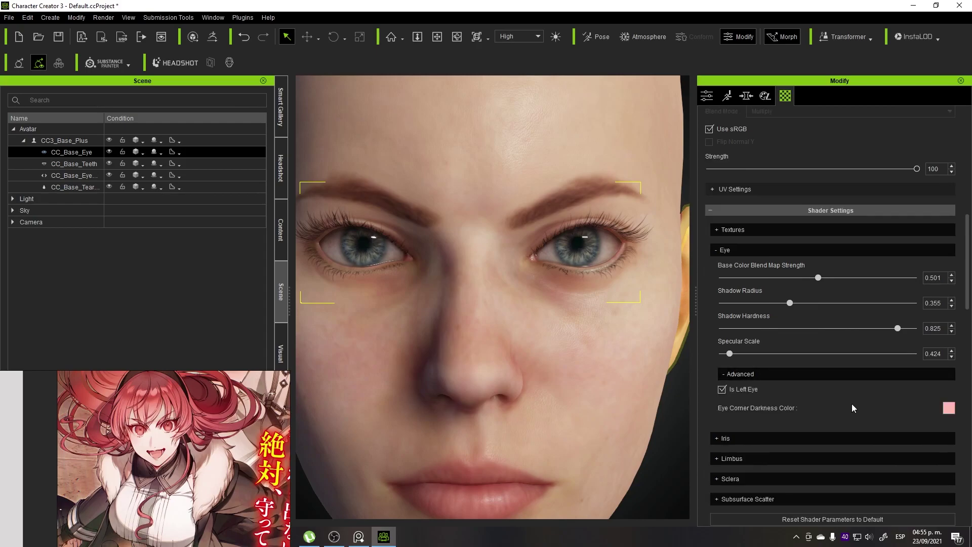
{"action": "left_click", "coordinate": [950, 410]}
{"action": "left_click", "coordinate": [915, 297]}
{"action": "left_click", "coordinate": [890, 455]}
{"action": "left_click", "coordinate": [741, 311]}
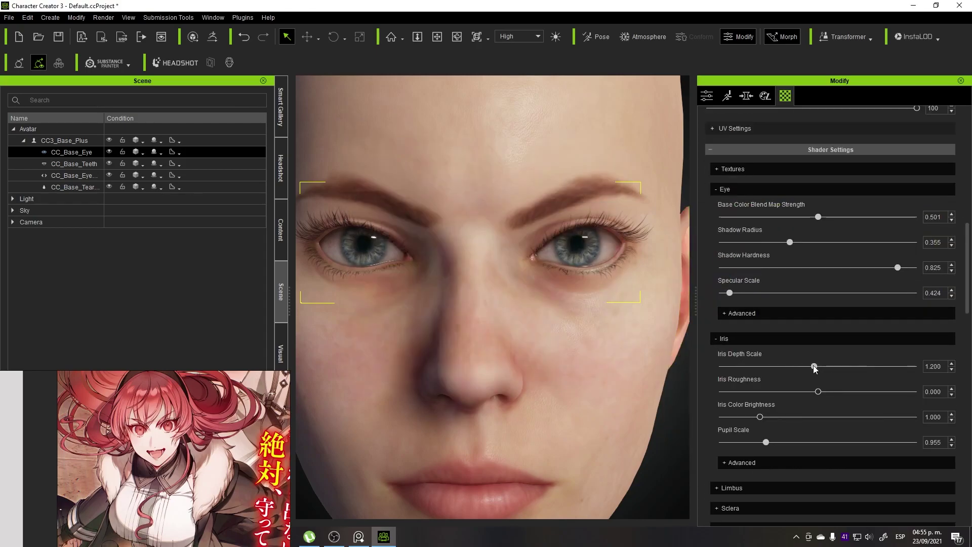
- Set the Iris Depth Scale to 0.962, Iris Roughness to 0.068, Iris Color Brightness to 1.180 and Pupil Scale to 0.961
{"action": "left_click_drag", "start_coordinate": [778, 368], "coordinate": [790, 369]}
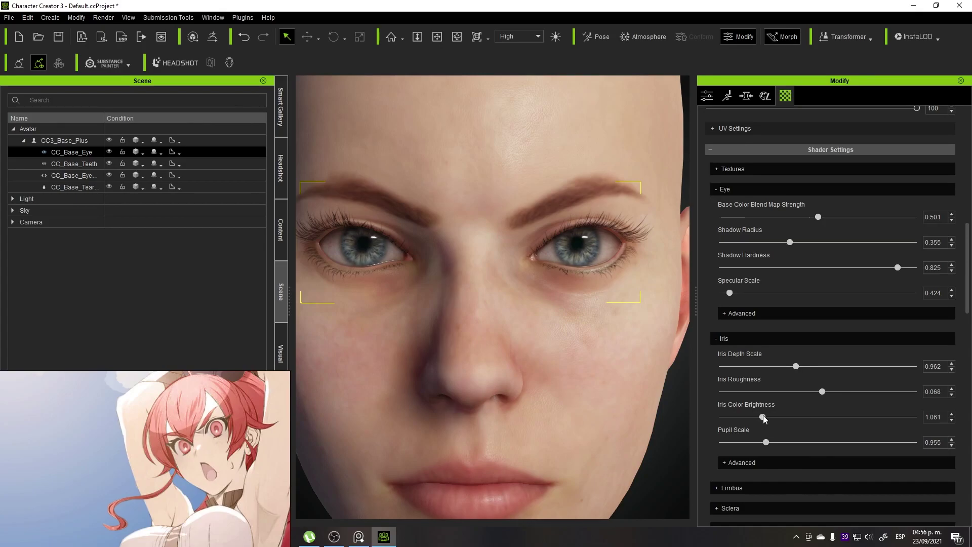
{"action": "scroll", "coordinate": [627, 415], "scroll_direction": "down", "scroll_amount": 2}
{"action": "left_click_drag", "start_coordinate": [768, 442], "coordinate": [766, 417]}
- Open the advanced iris shader settings and set the IOR to 1.711
{"action": "left_click", "coordinate": [849, 463]}
{"action": "scroll", "coordinate": [849, 461], "scroll_direction": "down", "scroll_amount": 3}
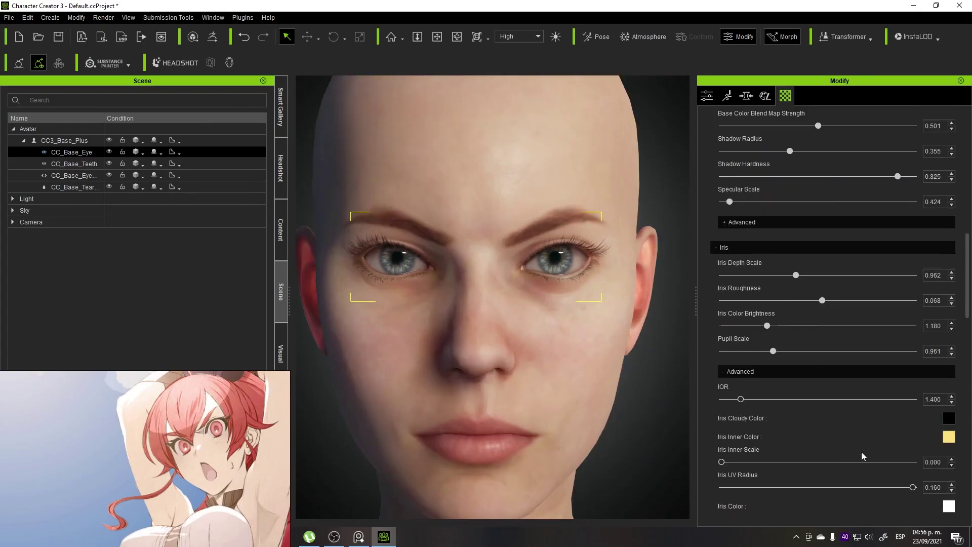
{"action": "left_click", "coordinate": [948, 440]}
{"action": "left_click", "coordinate": [906, 270]}
{"action": "scroll", "coordinate": [836, 402], "scroll_direction": "down", "scroll_amount": 1}
{"action": "left_click_drag", "start_coordinate": [741, 370], "coordinate": [756, 369]}
- Change the Iris Color of the eyes to a saturated red
{"action": "left_click", "coordinate": [949, 475]}
{"action": "left_click", "coordinate": [749, 330]}
{"action": "left_click", "coordinate": [701, 264]}
{"action": "left_click_drag", "start_coordinate": [828, 275], "coordinate": [827, 279]}
{"action": "left_click_drag", "start_coordinate": [800, 299], "coordinate": [811, 319]}
{"action": "left_click_drag", "start_coordinate": [744, 246], "coordinate": [801, 227]}
{"action": "left_click", "coordinate": [867, 314]}
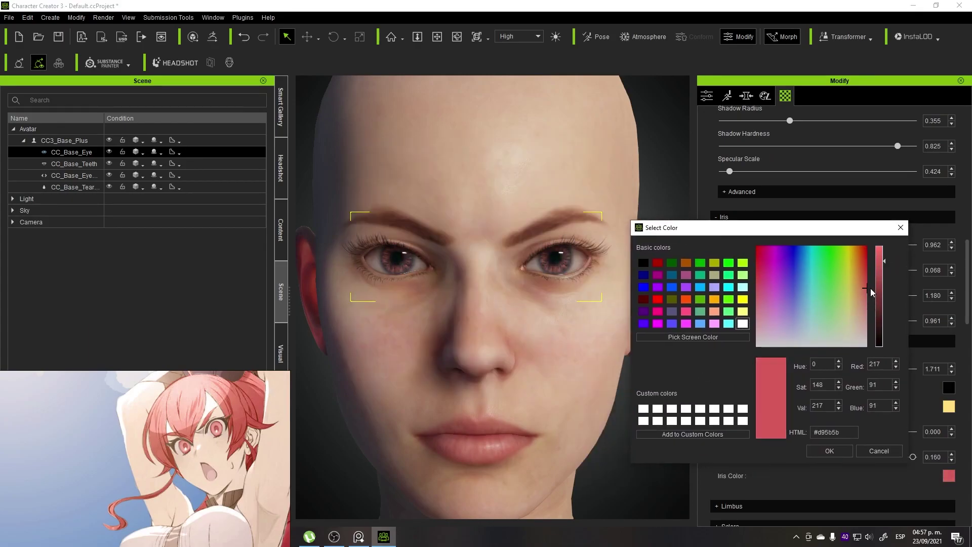
{"action": "left_click", "coordinate": [865, 279]}
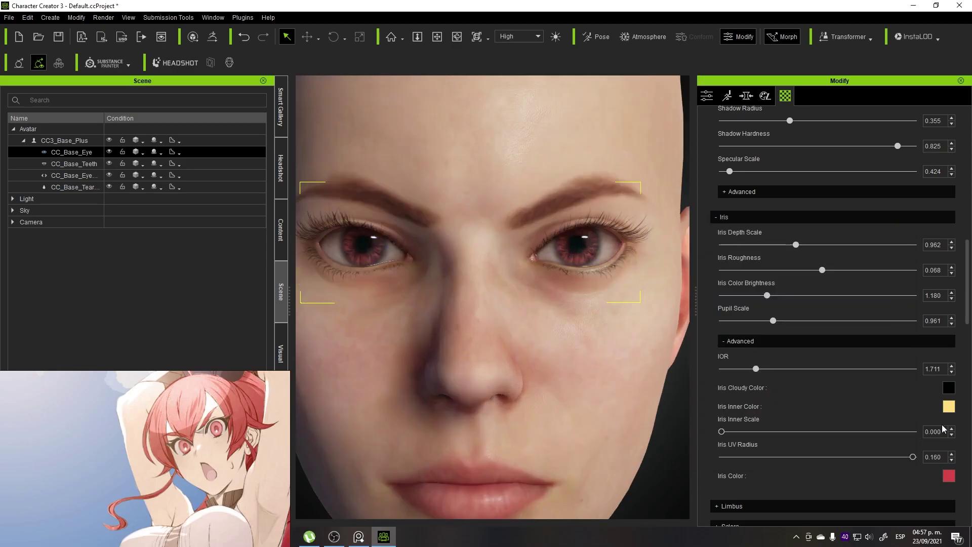
- Set the Iris Inner Color to white and the iris IOR to 1.000
{"action": "left_click", "coordinate": [949, 407]}
{"action": "left_click_drag", "start_coordinate": [855, 347], "coordinate": [818, 347]}
- Set the eye's Base Color Blend Map Strength to 0.509, Shadow Radius to 0.347, Shadow Hardness to 0.772 and Specular Scale to 0.265
{"action": "scroll", "coordinate": [777, 298], "scroll_direction": "up", "scroll_amount": 1}
{"action": "left_click", "coordinate": [790, 152]}
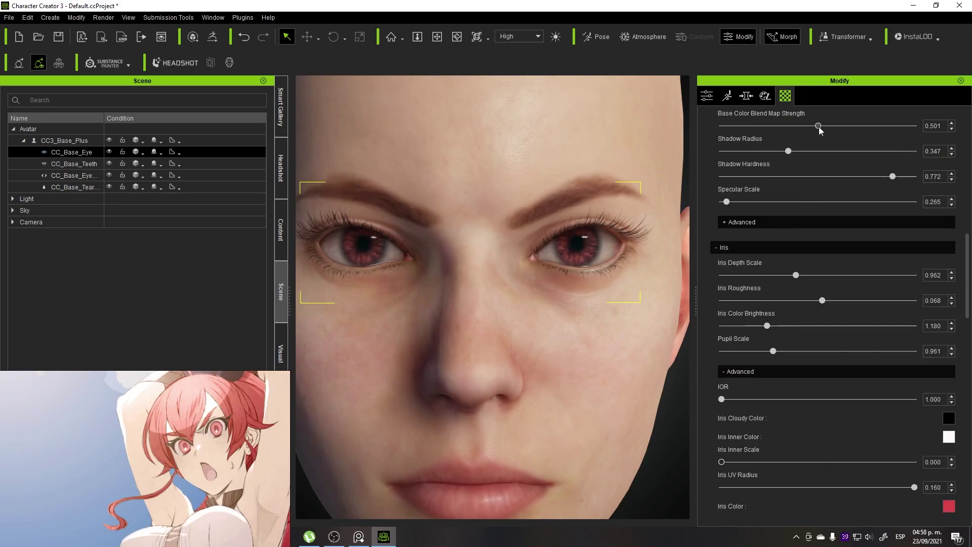
{"action": "left_click_drag", "start_coordinate": [819, 127], "coordinate": [820, 127]}
- Set the Iris Depth Scale to 0.855 and the Pupil Scale to 0.967
{"action": "scroll", "coordinate": [710, 239], "scroll_direction": "up", "scroll_amount": 3}
{"action": "left_click_drag", "start_coordinate": [795, 366], "coordinate": [789, 367]}
{"action": "left_click_drag", "start_coordinate": [763, 442], "coordinate": [780, 443]}
- Set the Iris Cloudy Color to a very dark red, #100000
{"action": "scroll", "coordinate": [790, 456], "scroll_direction": "down", "scroll_amount": 2}
{"action": "left_click", "coordinate": [948, 449]}
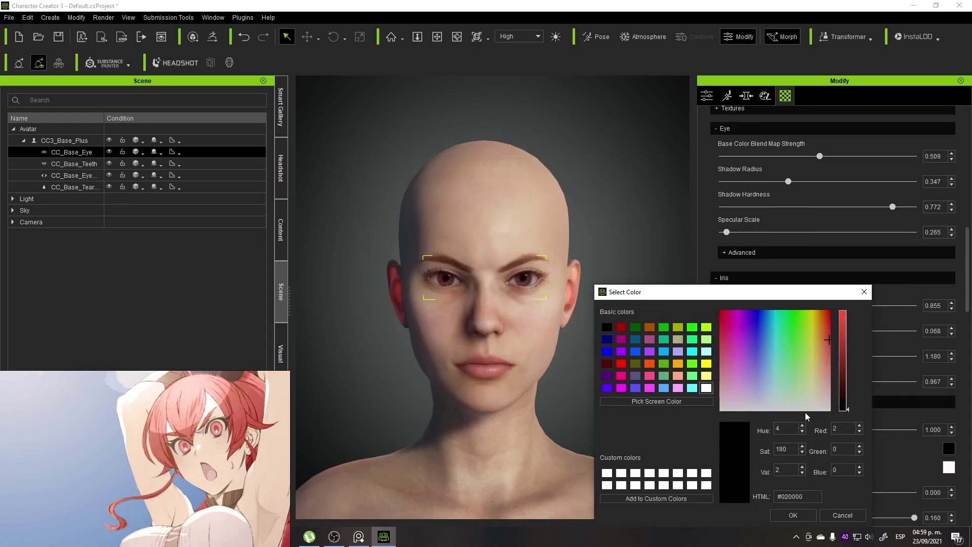
{"action": "left_click", "coordinate": [793, 515]}
{"action": "scroll", "coordinate": [486, 279], "scroll_direction": "up", "scroll_amount": 5}
{"action": "left_click", "coordinate": [949, 449]}
{"action": "left_click_drag", "start_coordinate": [506, 149], "coordinate": [850, 282]}
{"action": "left_click", "coordinate": [933, 302]}
{"action": "left_click_drag", "start_coordinate": [950, 401], "coordinate": [948, 394]}
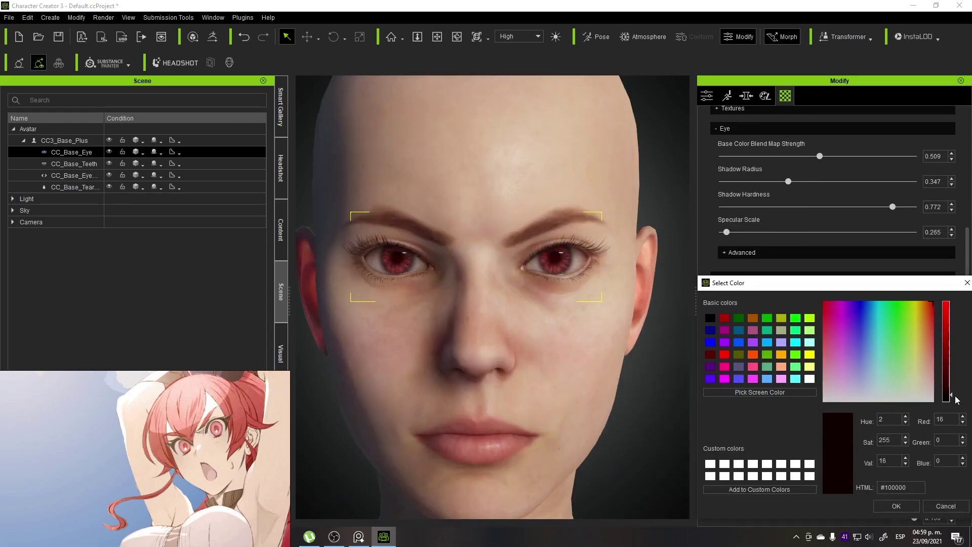
{"action": "left_click", "coordinate": [896, 506]}
- Change the Iris Color to a brighter, lighter red matching the reference character's eyes
{"action": "left_click", "coordinate": [949, 467]}
{"action": "left_click", "coordinate": [596, 371]}
{"action": "scroll", "coordinate": [830, 405], "scroll_direction": "down", "scroll_amount": 3}
{"action": "left_click", "coordinate": [949, 446]}
{"action": "left_click_drag", "start_coordinate": [533, 146], "coordinate": [849, 210]}
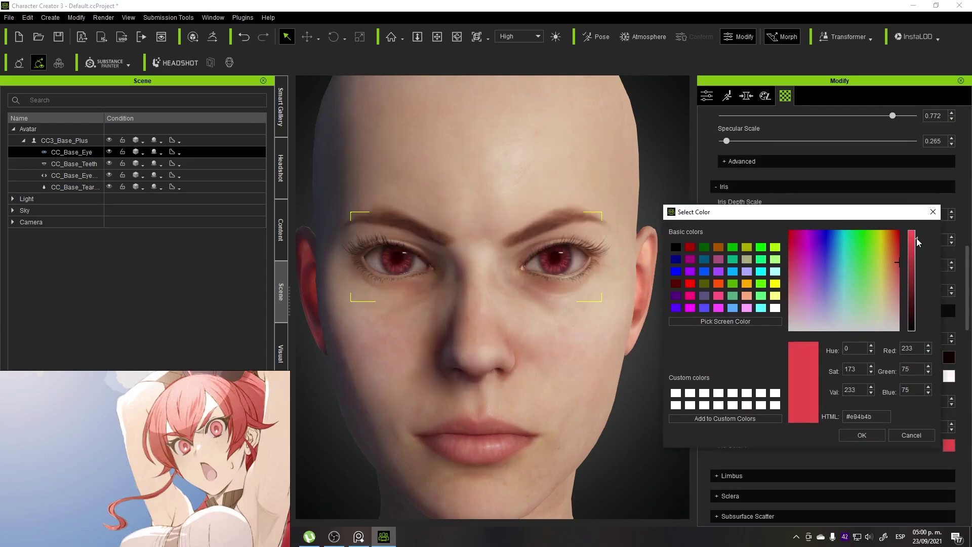
{"action": "left_click_drag", "start_coordinate": [921, 247], "coordinate": [921, 240]}
{"action": "left_click", "coordinate": [862, 435]}
- Set the Limbus UV Width Color to 0.052 and the Limbus Dark Scale to 5.225
{"action": "scroll", "coordinate": [582, 355], "scroll_direction": "down", "scroll_amount": 3}
{"action": "scroll", "coordinate": [790, 405], "scroll_direction": "down", "scroll_amount": 3}
{"action": "left_click", "coordinate": [760, 384]}
{"action": "scroll", "coordinate": [648, 383], "scroll_direction": "up", "scroll_amount": 5}
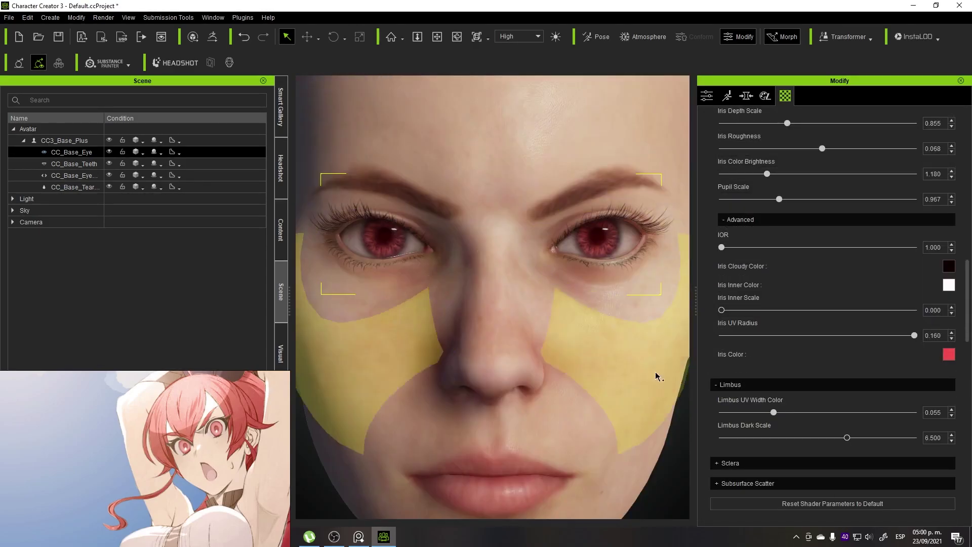
{"action": "left_click_drag", "start_coordinate": [774, 413], "coordinate": [781, 414]}
{"action": "left_click_drag", "start_coordinate": [828, 437], "coordinate": [822, 437]}
{"action": "scroll", "coordinate": [630, 380], "scroll_direction": "down", "scroll_amount": 3}
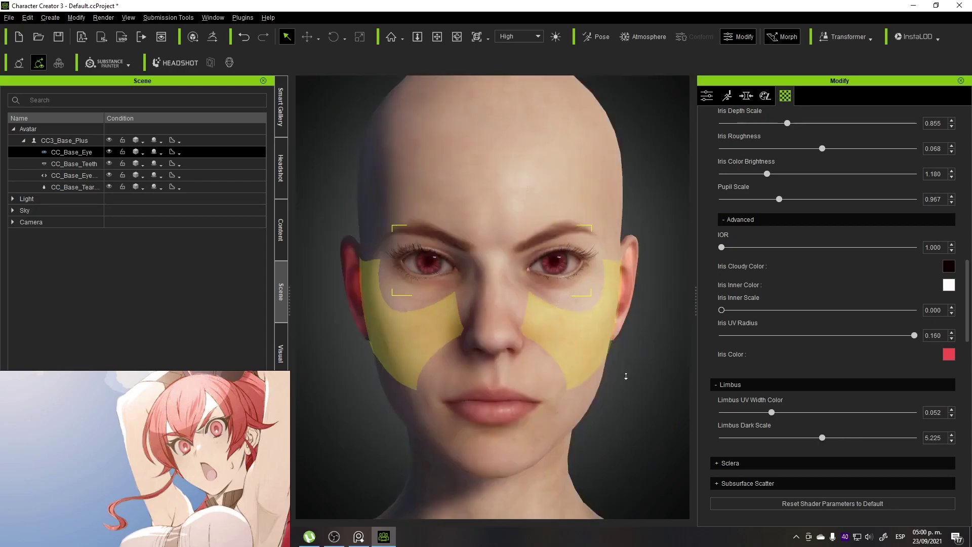
- Set the eye detail morphs Eyelid Puffy Over to 1, Eye Bag Lower to 3, Eyelid Lower Define to 6 and Eyelid Smooth to -17
{"action": "left_click", "coordinate": [747, 96]}
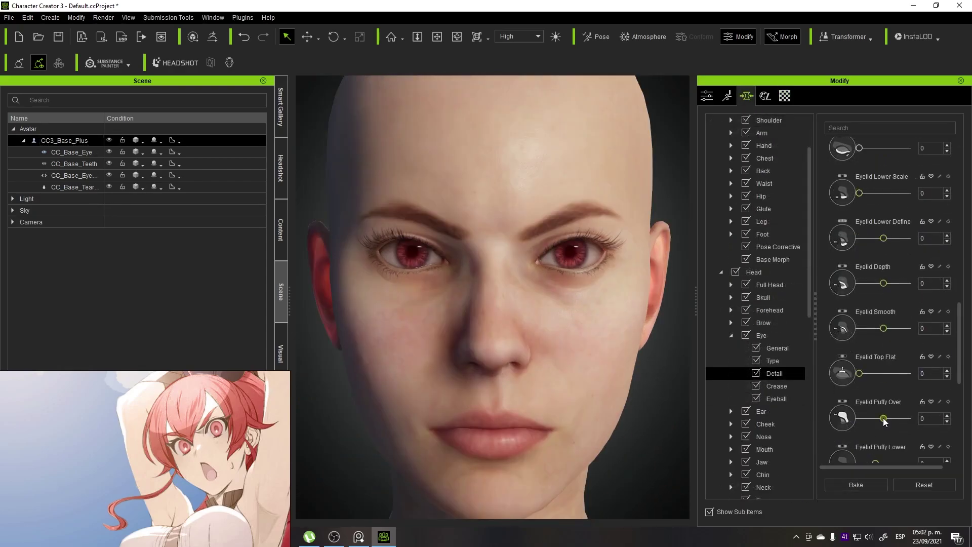
{"action": "left_click_drag", "start_coordinate": [890, 422], "coordinate": [886, 424]}
{"action": "scroll", "coordinate": [867, 442], "scroll_direction": "down", "scroll_amount": 7}
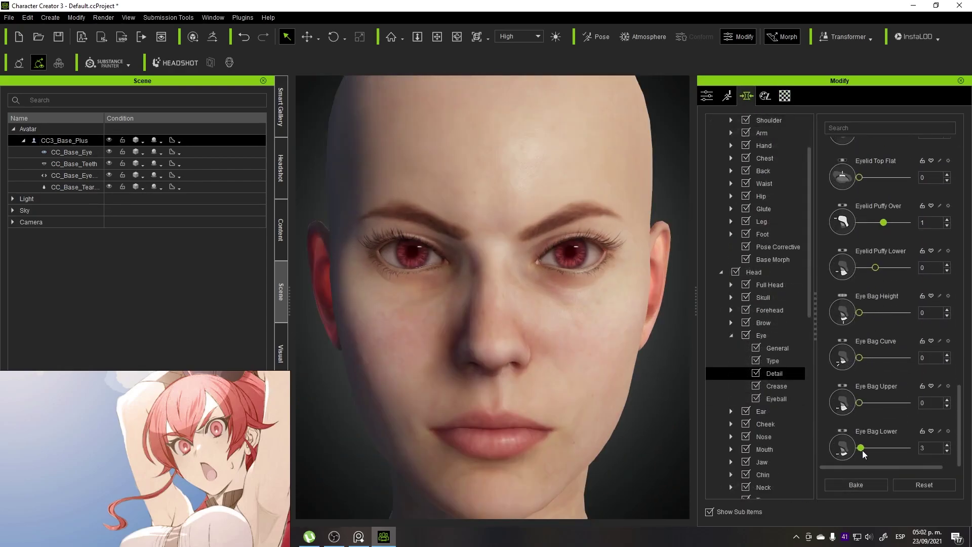
{"action": "scroll", "coordinate": [861, 375], "scroll_direction": "up", "scroll_amount": 2}
{"action": "left_click_drag", "start_coordinate": [876, 259], "coordinate": [880, 259]}
{"action": "scroll", "coordinate": [879, 264], "scroll_direction": "up", "scroll_amount": 2}
{"action": "left_click_drag", "start_coordinate": [884, 269], "coordinate": [884, 270]}
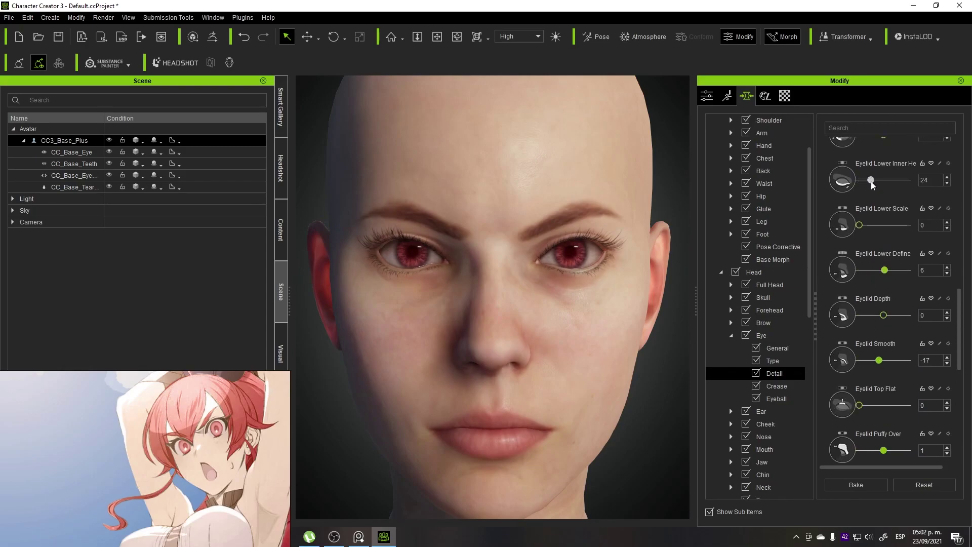
- Set Eyelid Lower Inner Height to 23, Eyelid Lower Outer Height to 35, Eyelid Upper Inner Height to -31 and Eyelid Upper Outer Height to -10
{"action": "scroll", "coordinate": [872, 185], "scroll_direction": "up", "scroll_amount": 3}
{"action": "key", "text": "ctrl+z"}
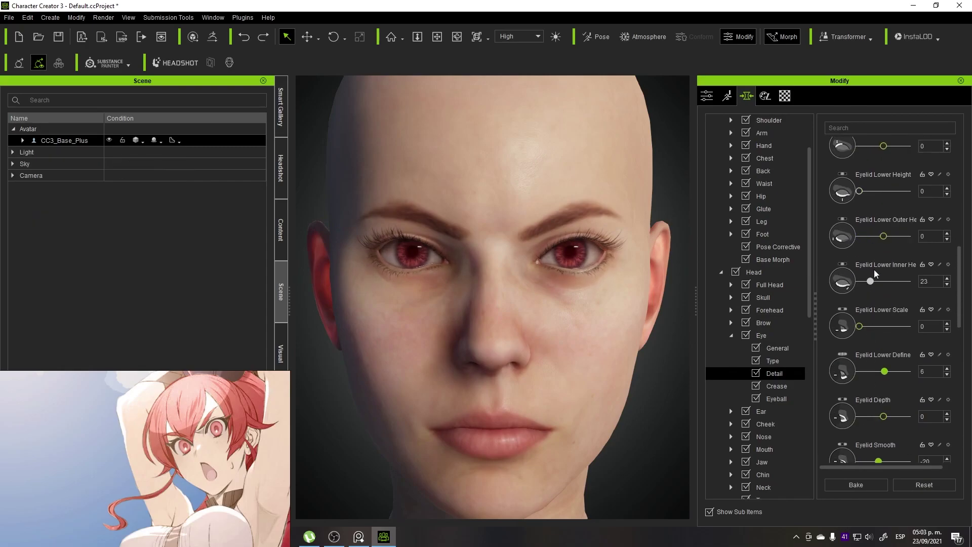
{"action": "left_click_drag", "start_coordinate": [894, 240], "coordinate": [892, 240]}
{"action": "scroll", "coordinate": [895, 228], "scroll_direction": "up", "scroll_amount": 2}
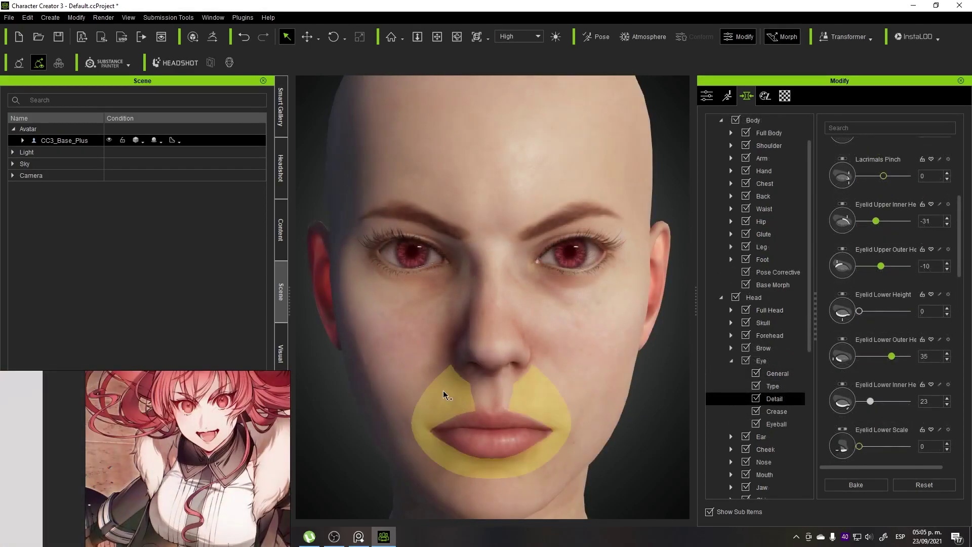
- Set Eyelid Lower Define to 48 and Eyelid Smooth to -14, checking the eye from an angle
{"action": "scroll", "coordinate": [912, 395], "scroll_direction": "down", "scroll_amount": 5}
{"action": "scroll", "coordinate": [912, 396], "scroll_direction": "up", "scroll_amount": 5}
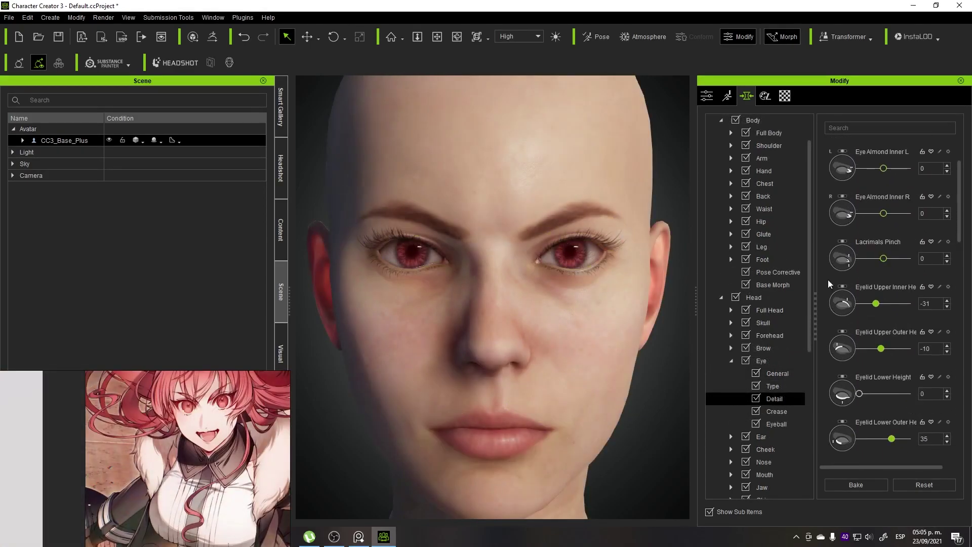
{"action": "scroll", "coordinate": [879, 401], "scroll_direction": "down", "scroll_amount": 6}
{"action": "right_click_drag", "start_coordinate": [390, 406], "coordinate": [471, 430]}
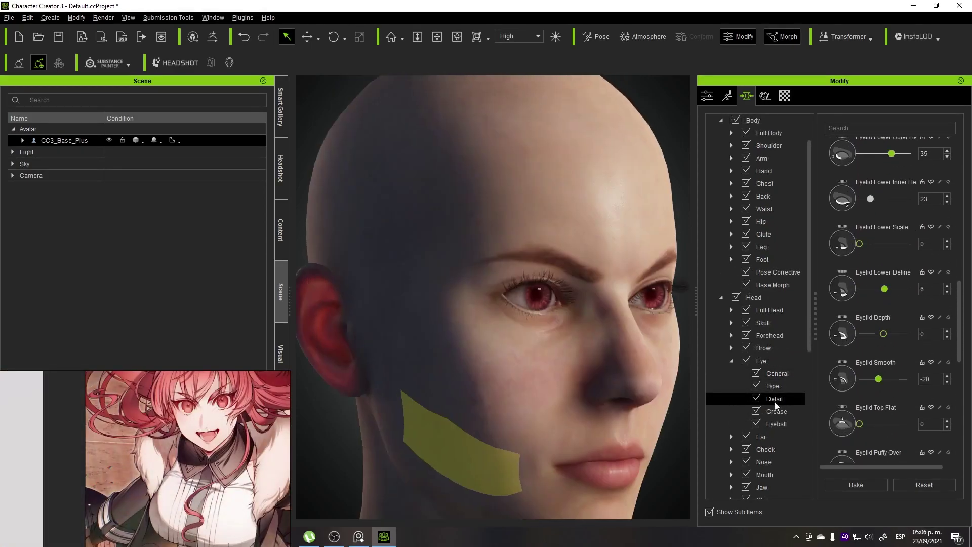
{"action": "scroll", "coordinate": [506, 354], "scroll_direction": "up", "scroll_amount": 3}
{"action": "left_click_drag", "start_coordinate": [886, 292], "coordinate": [899, 293]}
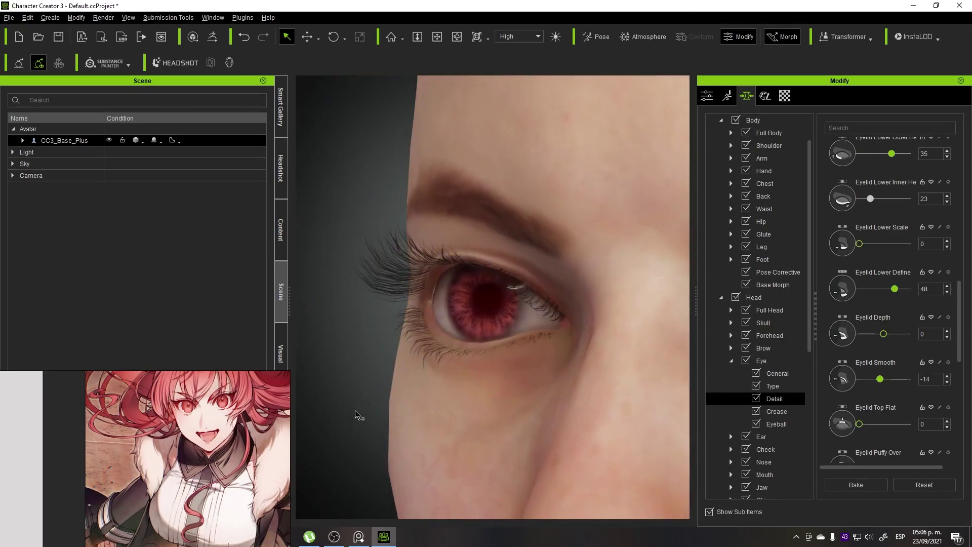
- Set the Headshot brow morphs Brow Inner Width to 30, Brow Outer Width to -83 and Brow Angle to -100
{"action": "left_click", "coordinate": [721, 298]}
{"action": "left_click", "coordinate": [721, 133]}
{"action": "left_click", "coordinate": [721, 170]}
{"action": "left_click", "coordinate": [731, 233]}
{"action": "left_click", "coordinate": [732, 221]}
{"action": "left_click", "coordinate": [778, 233]}
{"action": "left_click", "coordinate": [763, 246]}
{"action": "left_click_drag", "start_coordinate": [883, 303], "coordinate": [888, 303]}
{"action": "scroll", "coordinate": [885, 371], "scroll_direction": "down", "scroll_amount": 1}
{"action": "left_click_drag", "start_coordinate": [883, 412], "coordinate": [858, 396]}
{"action": "scroll", "coordinate": [883, 402], "scroll_direction": "down", "scroll_amount": 5}
{"action": "scroll", "coordinate": [587, 421], "scroll_direction": "down", "scroll_amount": 5}
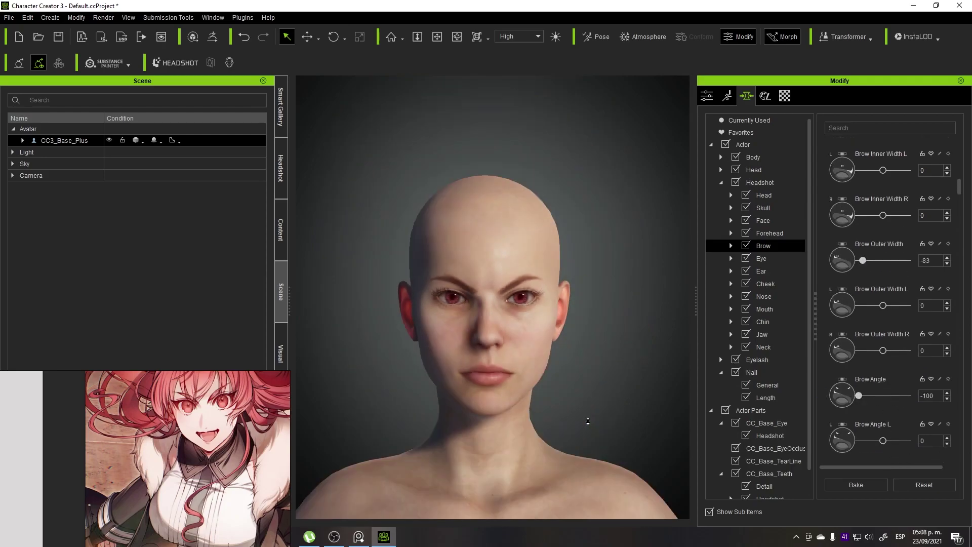
- Set the head's Eyelid Upper Inner Height morph to -74 in the eye details
{"action": "scroll", "coordinate": [588, 421], "scroll_direction": "up", "scroll_amount": 4}
{"action": "scroll", "coordinate": [594, 341], "scroll_direction": "up", "scroll_amount": 2}
{"action": "left_click", "coordinate": [721, 170]}
{"action": "left_click", "coordinate": [775, 283]}
{"action": "scroll", "coordinate": [657, 338], "scroll_direction": "down", "scroll_amount": 3}
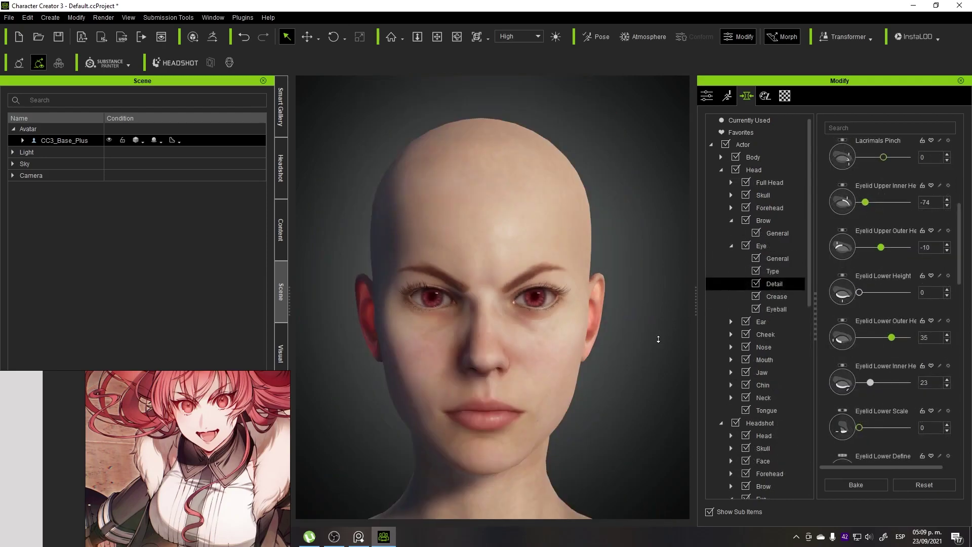
- Try an Eye Scale of 27 in the head's eye morphs
{"action": "scroll", "coordinate": [657, 338], "scroll_direction": "up", "scroll_amount": 3}
{"action": "left_click", "coordinate": [761, 247]}
{"action": "left_click_drag", "start_coordinate": [883, 167], "coordinate": [888, 167]}
{"action": "scroll", "coordinate": [518, 331], "scroll_direction": "down", "scroll_amount": 4}
{"action": "scroll", "coordinate": [531, 328], "scroll_direction": "up", "scroll_amount": 4}
{"action": "key", "text": "ctrl+z"}
{"action": "scroll", "coordinate": [560, 358], "scroll_direction": "down", "scroll_amount": 4}
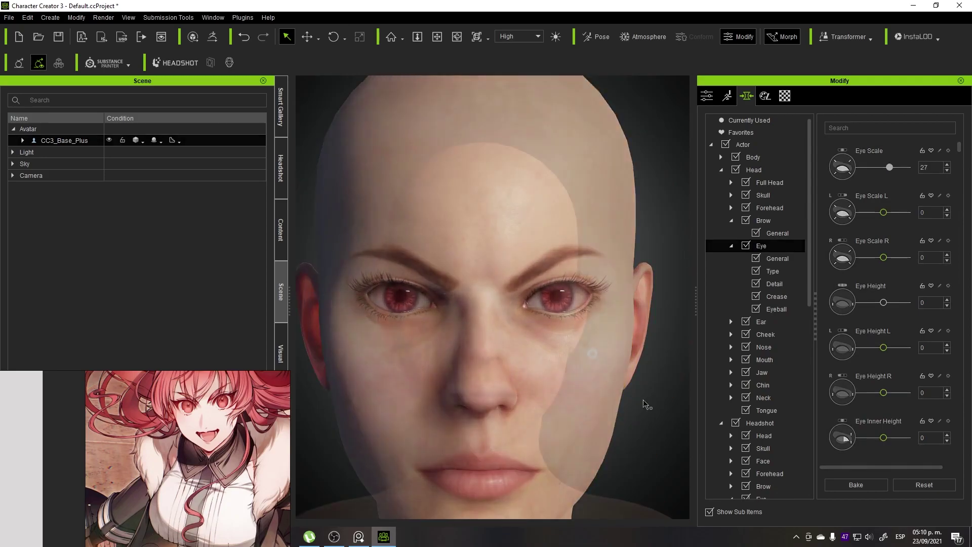
{"action": "left_click", "coordinate": [609, 360]}
{"action": "scroll", "coordinate": [630, 368], "scroll_direction": "up", "scroll_amount": 4}
{"action": "scroll", "coordinate": [758, 355], "scroll_direction": "down", "scroll_amount": 5}
{"action": "left_click", "coordinate": [759, 298]}
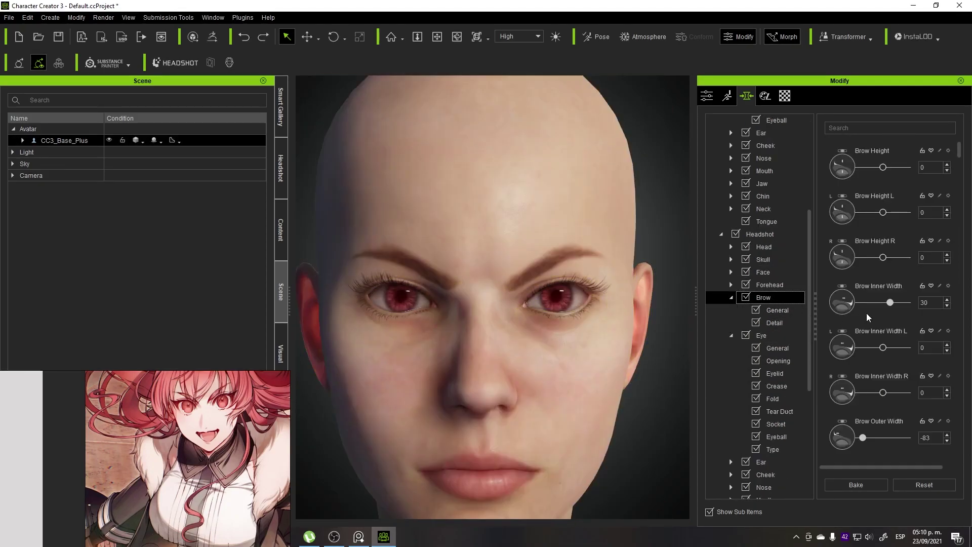
{"action": "scroll", "coordinate": [619, 388], "scroll_direction": "down", "scroll_amount": 1}
- Set the head's Eye Scale to -10, Eye Height to -1, Eye Inner Height to 51 and Eye Outer Height to -20
{"action": "left_click", "coordinate": [426, 301]}
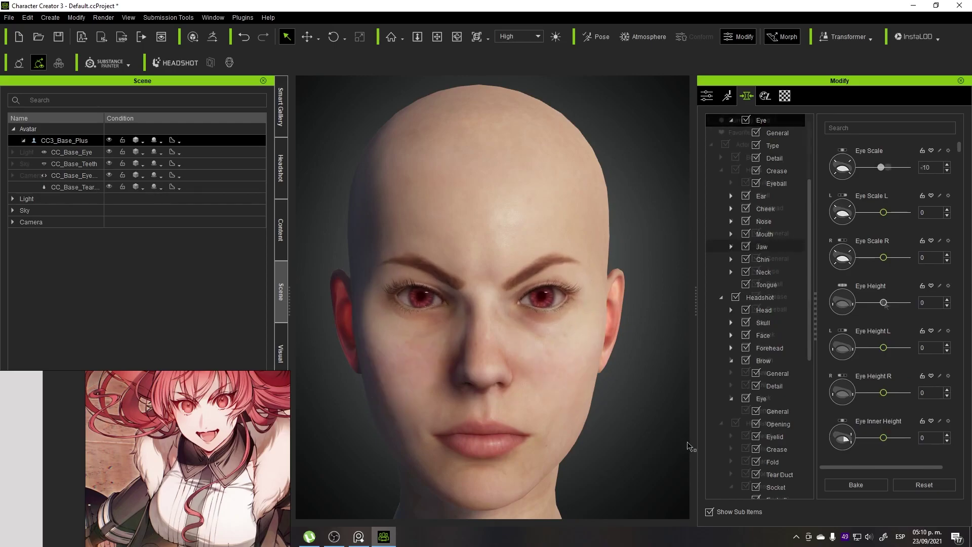
{"action": "left_click_drag", "start_coordinate": [893, 441], "coordinate": [896, 439]}
{"action": "scroll", "coordinate": [886, 404], "scroll_direction": "down", "scroll_amount": 3}
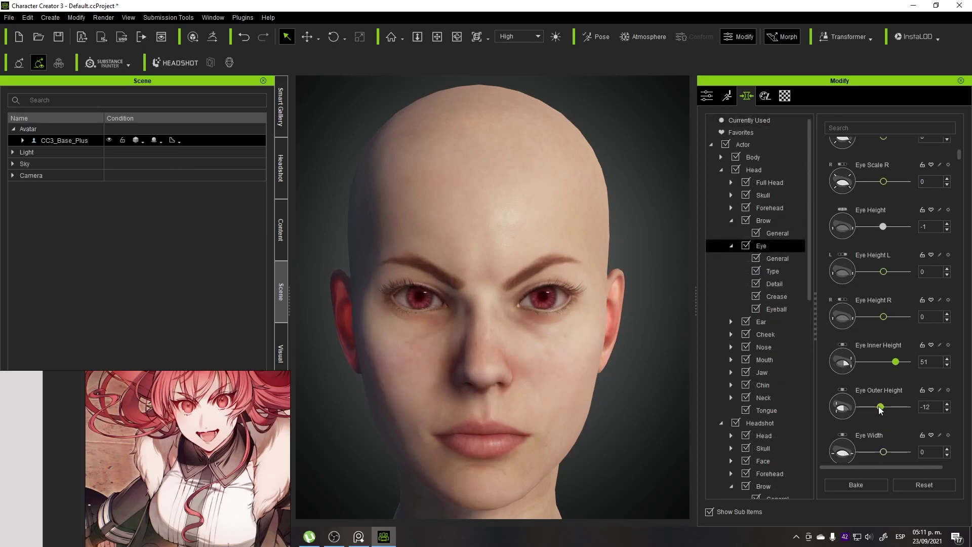
{"action": "left_click_drag", "start_coordinate": [876, 404], "coordinate": [874, 402]}
{"action": "scroll", "coordinate": [615, 429], "scroll_direction": "down", "scroll_amount": 3}
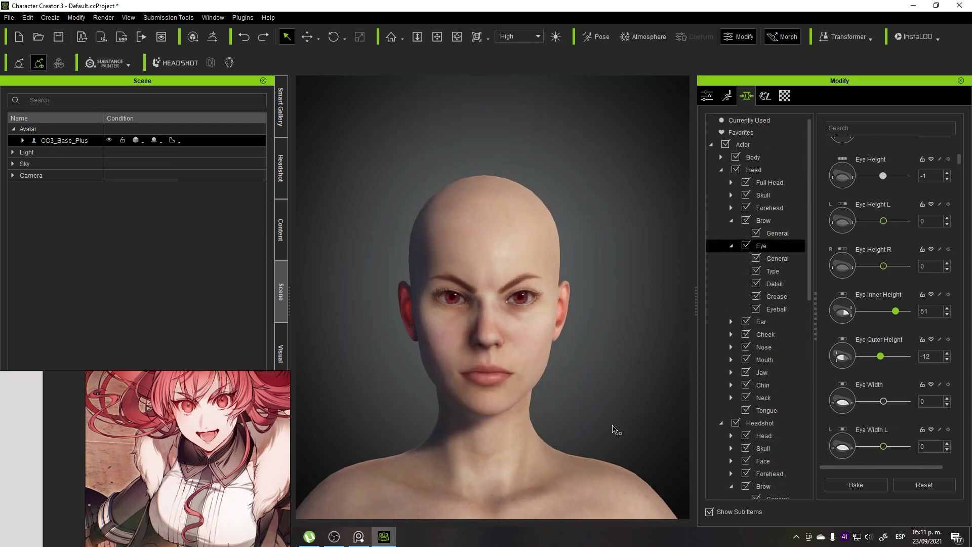
{"action": "scroll", "coordinate": [674, 374], "scroll_direction": "up", "scroll_amount": 3}
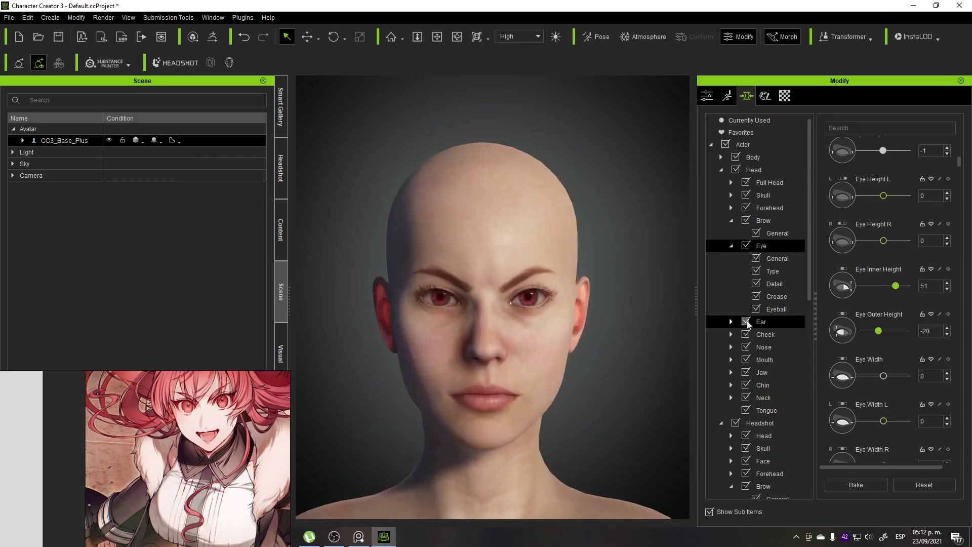
{"action": "left_click", "coordinate": [763, 220]}
{"action": "scroll", "coordinate": [774, 408], "scroll_direction": "down", "scroll_amount": 5}
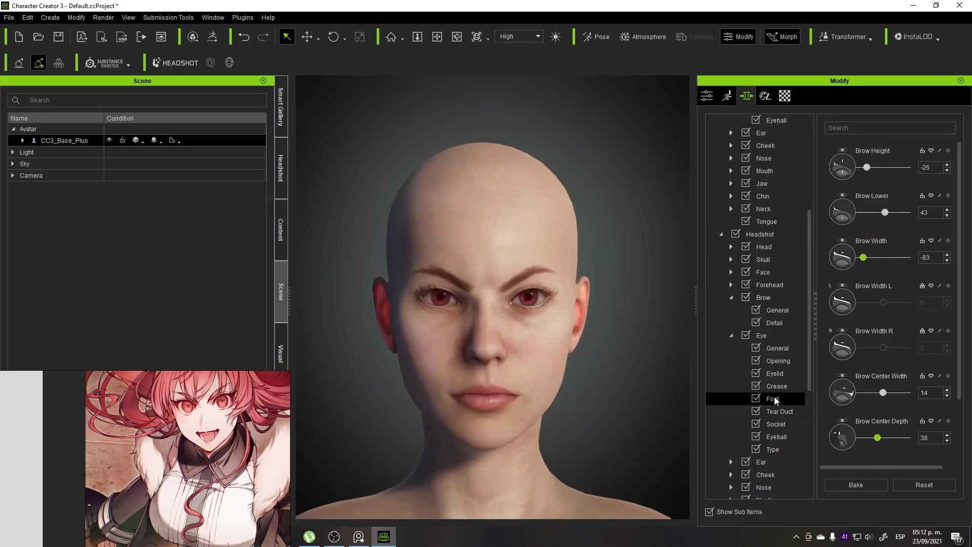
{"action": "left_click", "coordinate": [774, 325]}
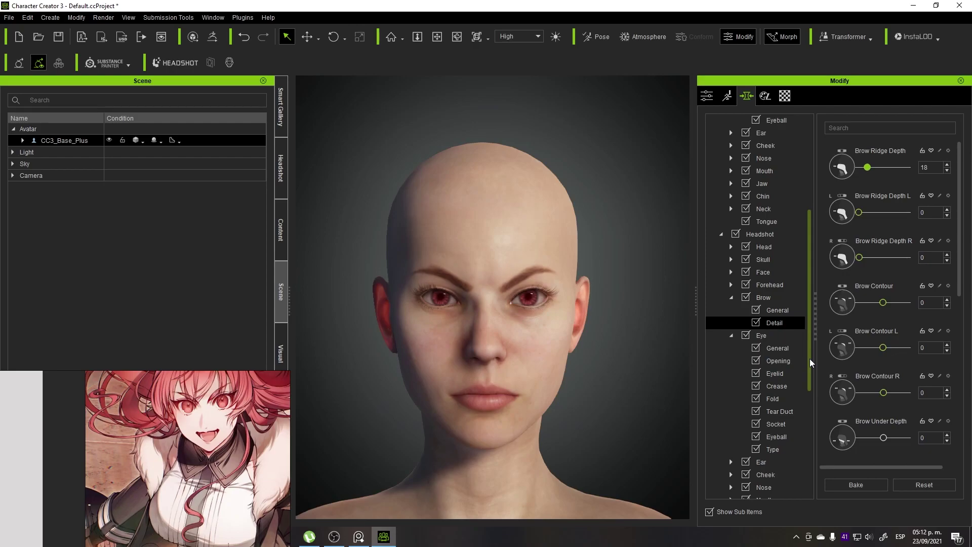
{"action": "left_click", "coordinate": [481, 419]}
{"action": "left_click_drag", "start_coordinate": [458, 390], "coordinate": [456, 360]}
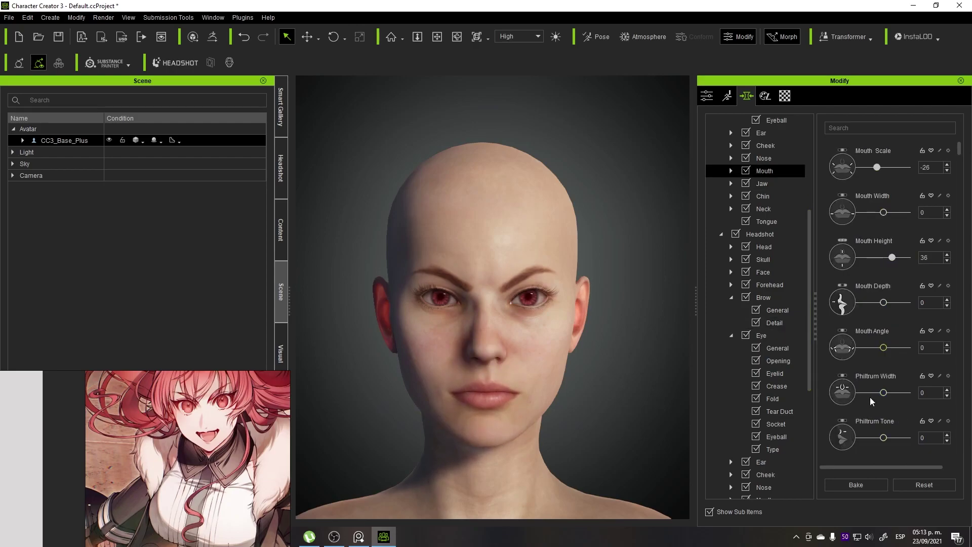
- Adjust the general brow morphs in the Headshot group
{"action": "left_click", "coordinate": [763, 297]}
{"action": "left_click", "coordinate": [777, 310]}
{"action": "left_click_drag", "start_coordinate": [879, 430], "coordinate": [866, 429]}
- Set Mouth Scale to -42, Mouth Width to 5, Mouth Height to 23, Mouth Depth to 16 and Philtrum Width to 8
{"action": "scroll", "coordinate": [871, 253], "scroll_direction": "up", "scroll_amount": 5}
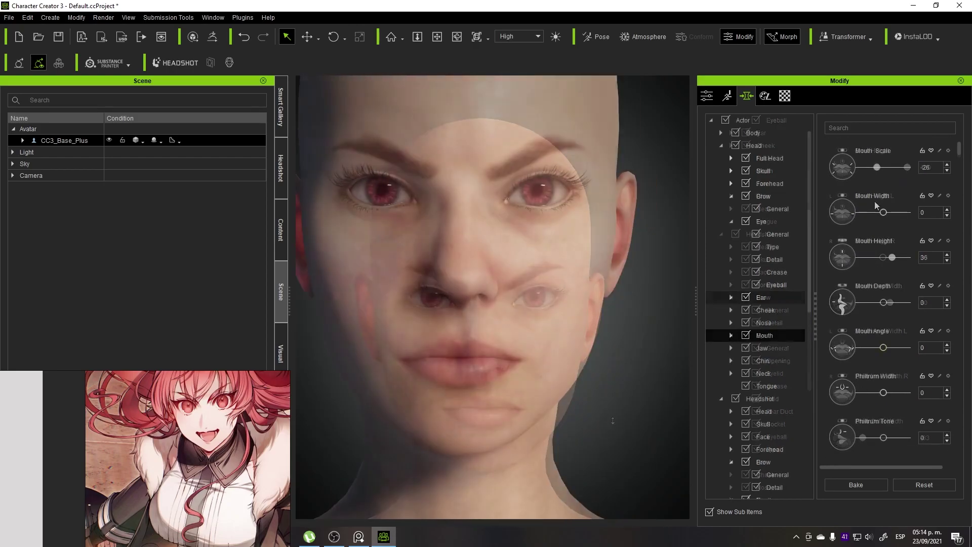
{"action": "left_click_drag", "start_coordinate": [879, 170], "coordinate": [874, 171]}
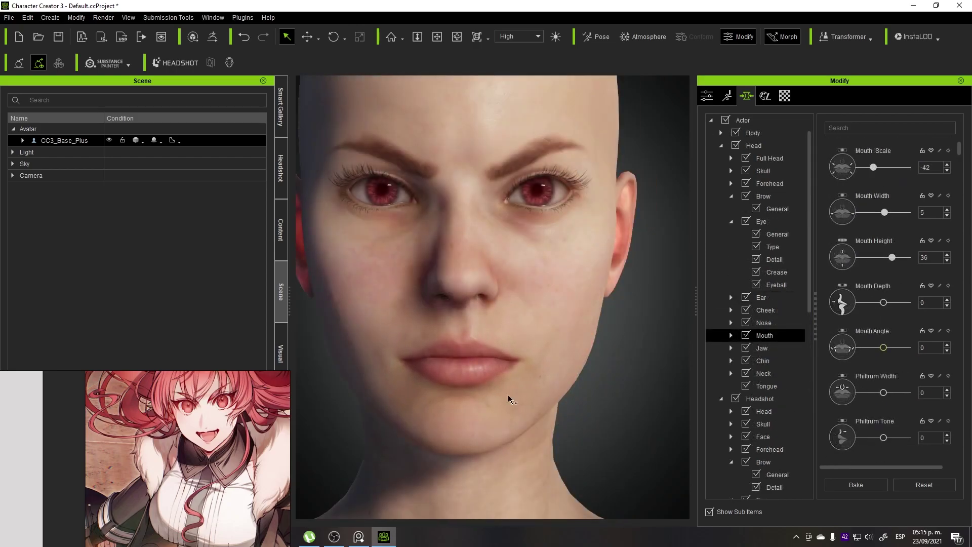
{"action": "left_click_drag", "start_coordinate": [892, 257], "coordinate": [890, 259]}
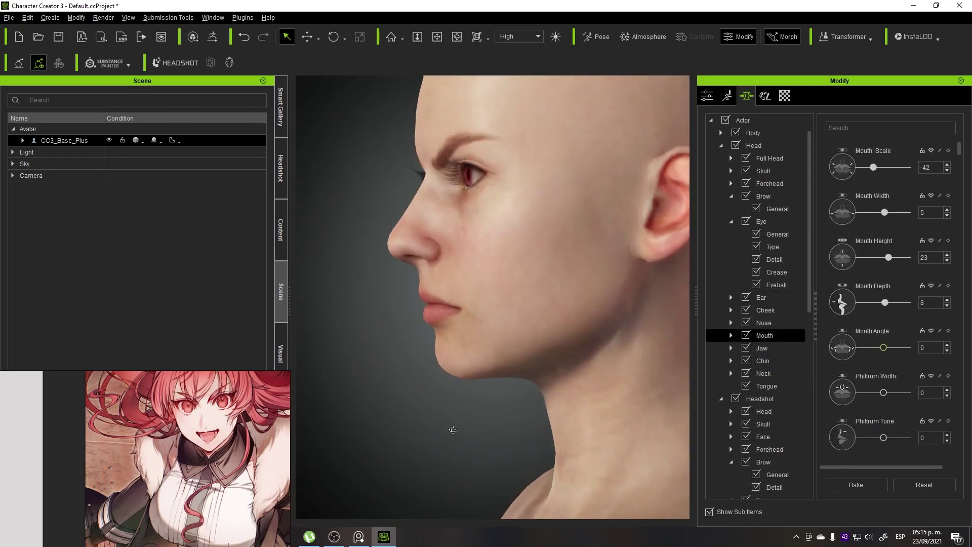
{"action": "right_click_drag", "start_coordinate": [449, 428], "coordinate": [659, 382]}
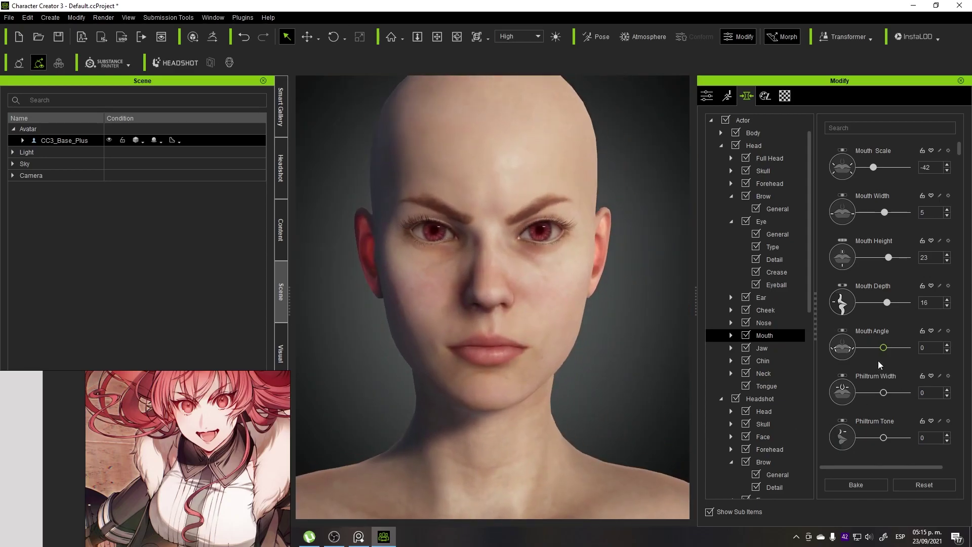
{"action": "scroll", "coordinate": [902, 398], "scroll_direction": "down", "scroll_amount": 3}
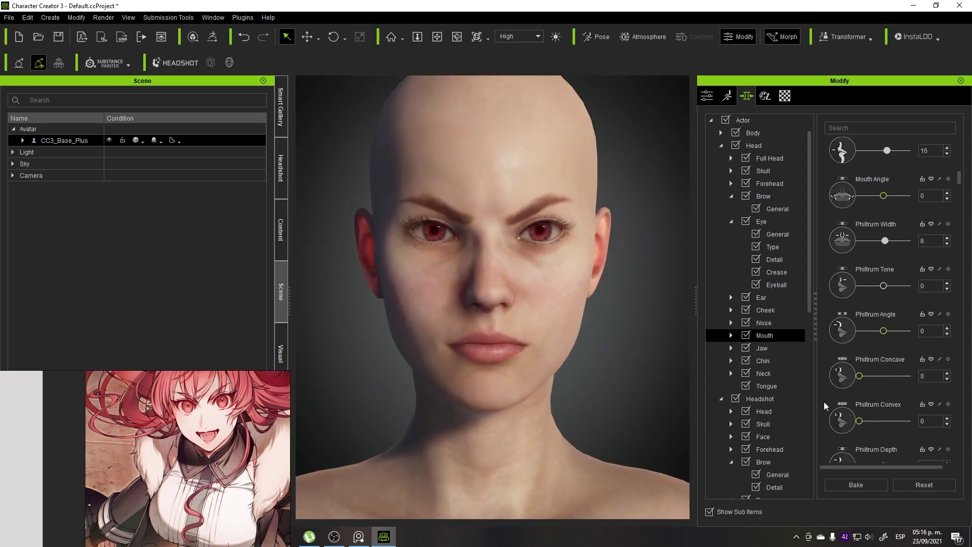
{"action": "scroll", "coordinate": [903, 400], "scroll_direction": "down", "scroll_amount": 2}
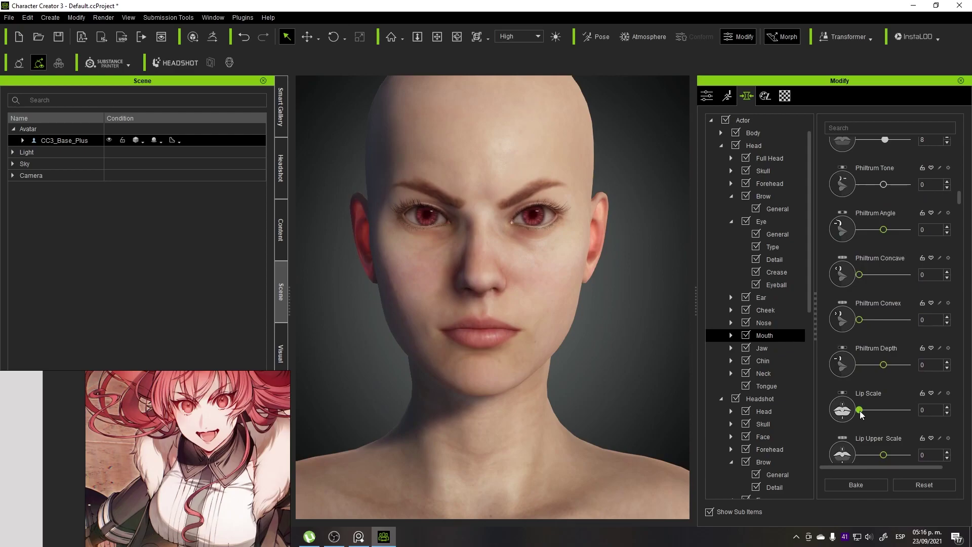
- Set the mouth's Lip Lower Width to -10 and try the Mouth Corner Turn and Lip Curve morphs
{"action": "scroll", "coordinate": [861, 409], "scroll_direction": "down", "scroll_amount": 1}
{"action": "left_click_drag", "start_coordinate": [885, 405], "coordinate": [886, 405]}
{"action": "scroll", "coordinate": [883, 428], "scroll_direction": "down", "scroll_amount": 3}
{"action": "scroll", "coordinate": [881, 433], "scroll_direction": "down", "scroll_amount": 1}
{"action": "scroll", "coordinate": [865, 436], "scroll_direction": "down", "scroll_amount": 12}
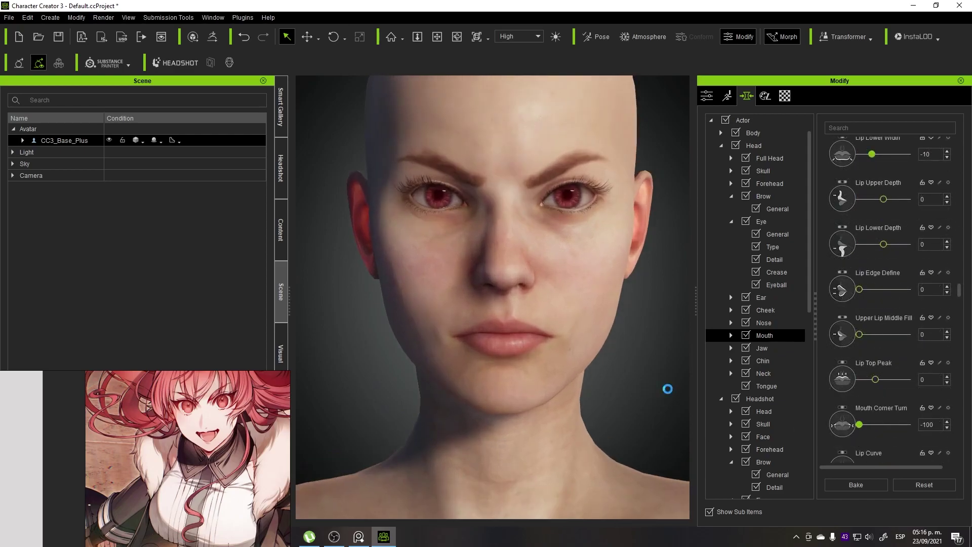
{"action": "scroll", "coordinate": [881, 435], "scroll_direction": "down", "scroll_amount": 2}
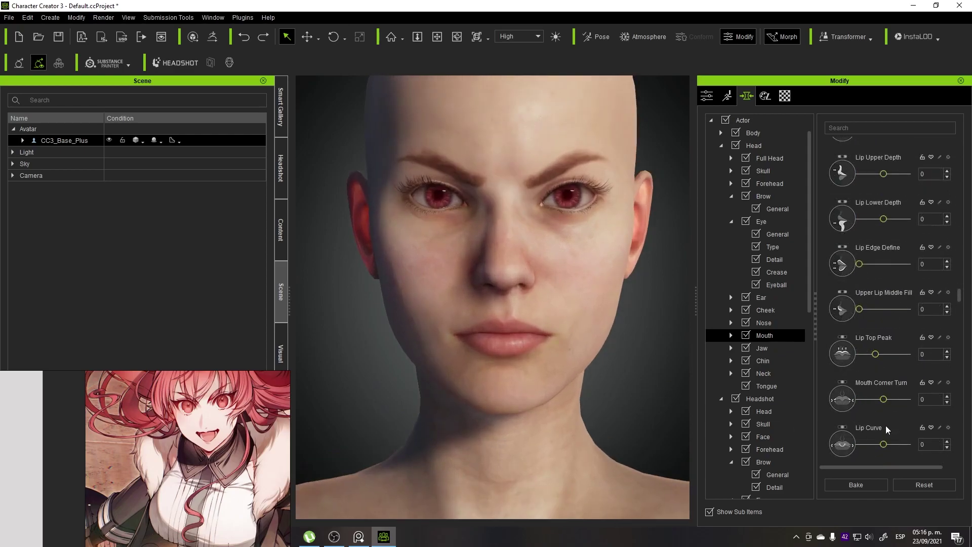
{"action": "left_click_drag", "start_coordinate": [884, 439], "coordinate": [877, 439]}
{"action": "left_click_drag", "start_coordinate": [883, 393], "coordinate": [889, 393]}
- Set Upper Lip Middle Fill to 70, Lip Lower Depth to -23 and Lip Upper Depth to 10, checking the lips from several angles
{"action": "right_click_drag", "start_coordinate": [572, 283], "coordinate": [445, 284]}
{"action": "scroll", "coordinate": [506, 304], "scroll_direction": "up", "scroll_amount": 5}
{"action": "left_click_drag", "start_coordinate": [859, 258], "coordinate": [886, 259]}
{"action": "middle_click_drag", "start_coordinate": [532, 304], "coordinate": [608, 304]}
{"action": "left_click_drag", "start_coordinate": [886, 259], "coordinate": [894, 260]}
{"action": "left_click_drag", "start_coordinate": [884, 169], "coordinate": [878, 168]}
{"action": "right_click_drag", "start_coordinate": [390, 400], "coordinate": [447, 402]}
{"action": "scroll", "coordinate": [871, 304], "scroll_direction": "up", "scroll_amount": 2}
{"action": "right_click_drag", "start_coordinate": [527, 430], "coordinate": [435, 436]}
{"action": "right_click_drag", "start_coordinate": [405, 400], "coordinate": [501, 400]}
{"action": "scroll", "coordinate": [471, 395], "scroll_direction": "down", "scroll_amount": 4}
{"action": "middle_click_drag", "start_coordinate": [459, 354], "coordinate": [460, 402]}
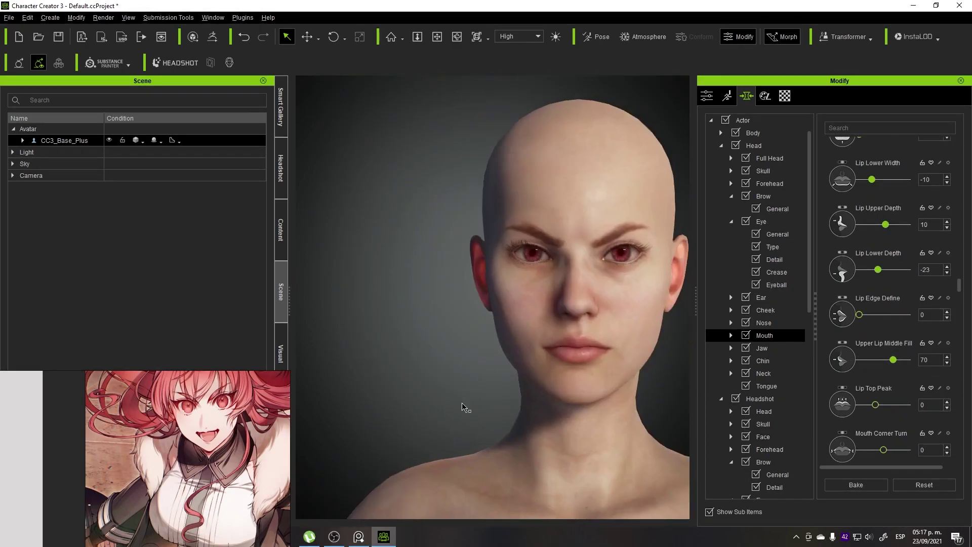
- Set Nose Outer Depth to -35, Nostril Scale to 16 and Nostril Scale Height to -36 in the Headshot nose morphs
{"action": "right_click_drag", "start_coordinate": [460, 402], "coordinate": [440, 400]}
{"action": "scroll", "coordinate": [881, 355], "scroll_direction": "down", "scroll_amount": 2}
{"action": "left_click_drag", "start_coordinate": [883, 349], "coordinate": [868, 350]}
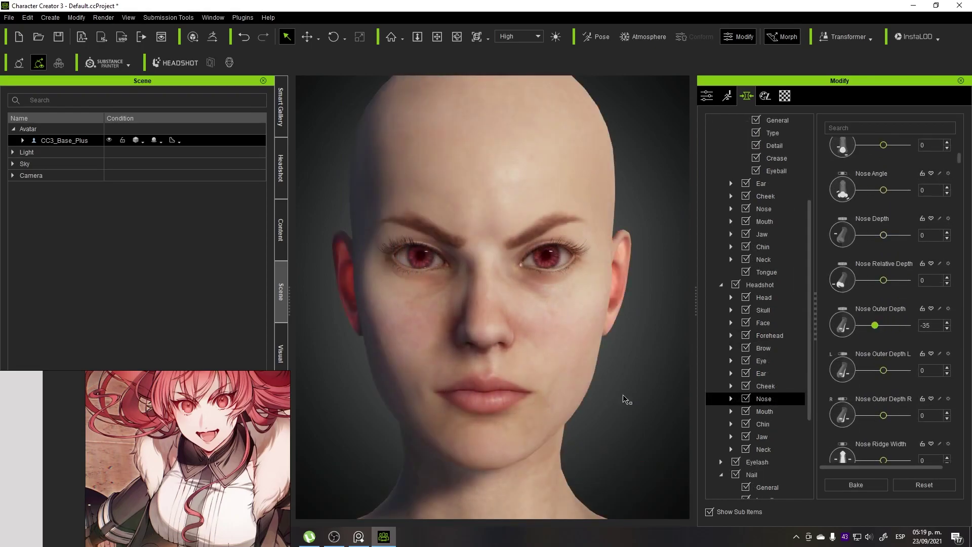
{"action": "right_click_drag", "start_coordinate": [627, 399], "coordinate": [547, 399]}
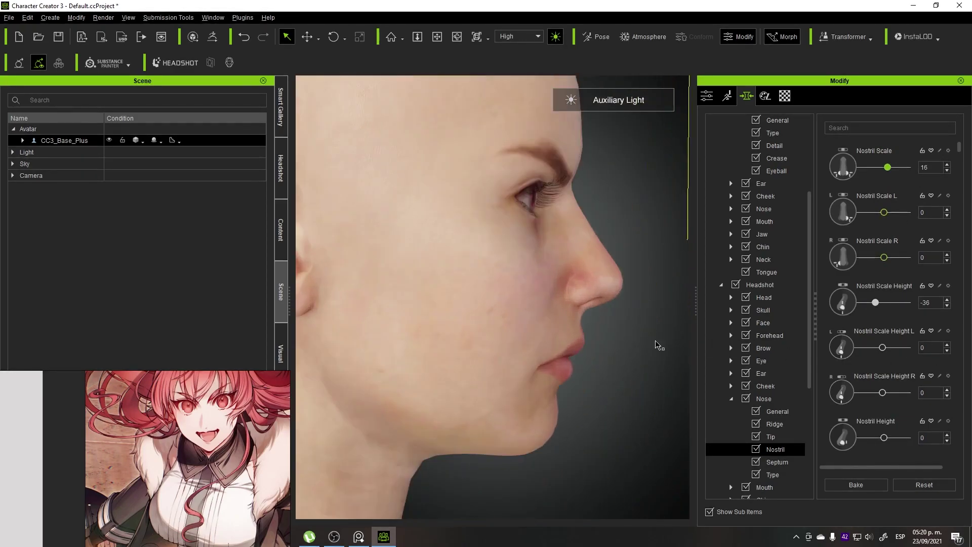
{"action": "left_click", "coordinate": [530, 290]}
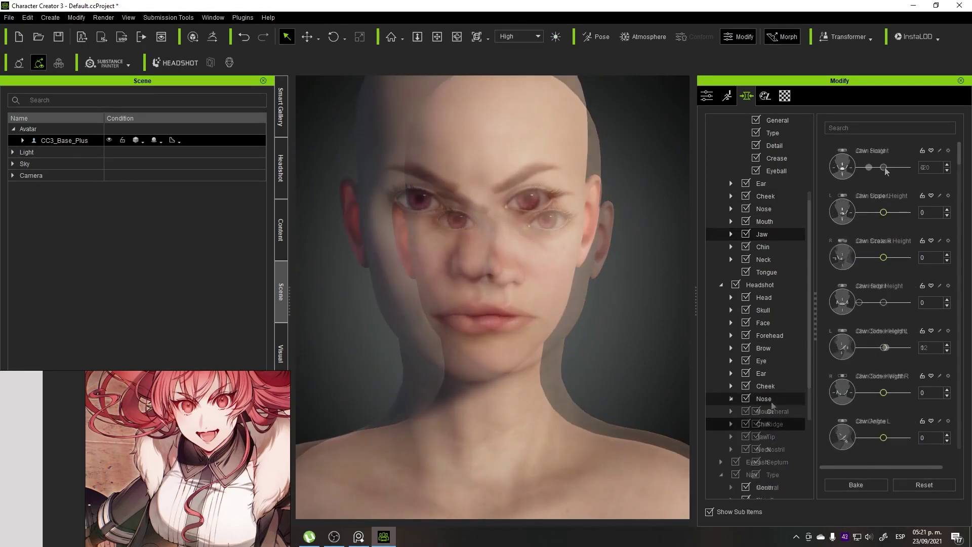
- Set the body's Thigh Length to -18, Thigh Scale to 11 and Abdomen Scale to -20
{"action": "left_click_drag", "start_coordinate": [898, 307], "coordinate": [902, 307]}
{"action": "left_click_drag", "start_coordinate": [639, 376], "coordinate": [635, 389], "text": "alt"}
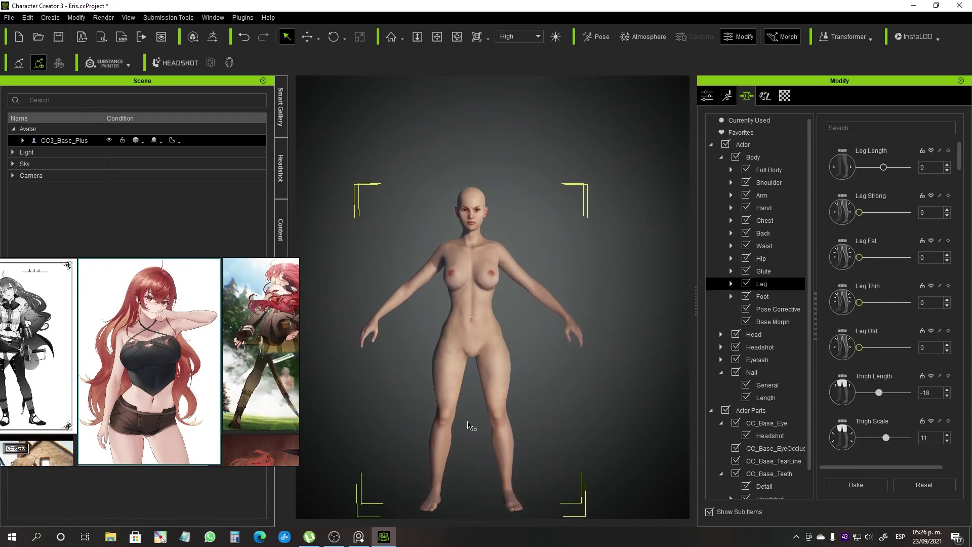
{"action": "middle_click_drag", "start_coordinate": [476, 287], "coordinate": [489, 320]}
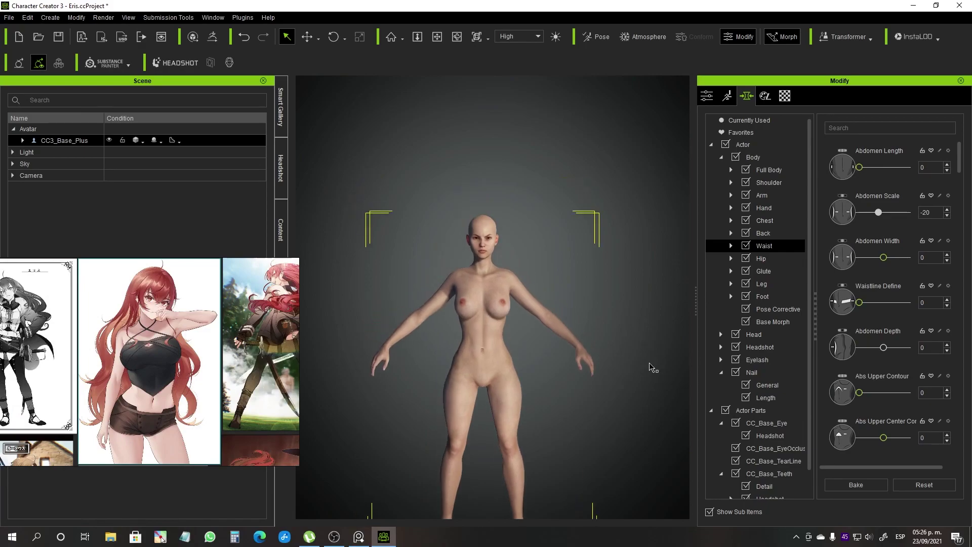
- In the chest morphs, set Breast Scale B to 23, Diameter to -3, Shape B to 40, Under Curve B to 10 and Proximity to 9
{"action": "scroll", "coordinate": [618, 241], "scroll_direction": "up", "scroll_amount": 5}
{"action": "middle_click_drag", "start_coordinate": [618, 241], "coordinate": [569, 324]}
{"action": "scroll", "coordinate": [569, 323], "scroll_direction": "up", "scroll_amount": 2}
{"action": "left_click", "coordinate": [754, 221]}
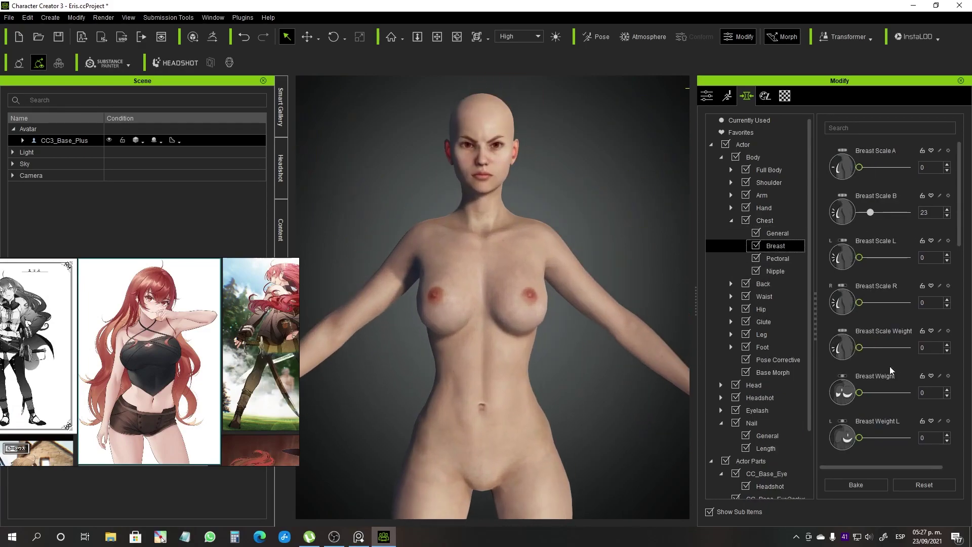
{"action": "scroll", "coordinate": [862, 398], "scroll_direction": "down", "scroll_amount": 4}
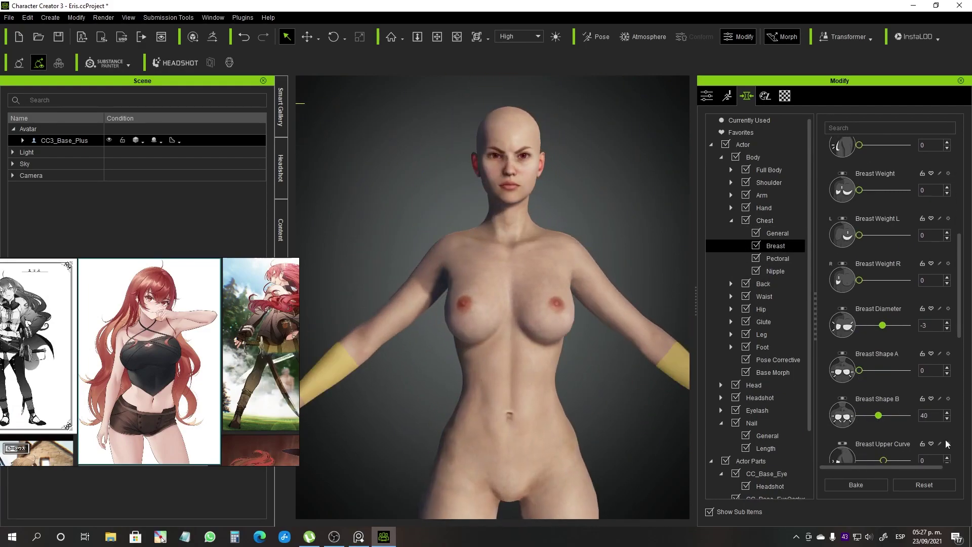
{"action": "scroll", "coordinate": [881, 405], "scroll_direction": "down", "scroll_amount": 4}
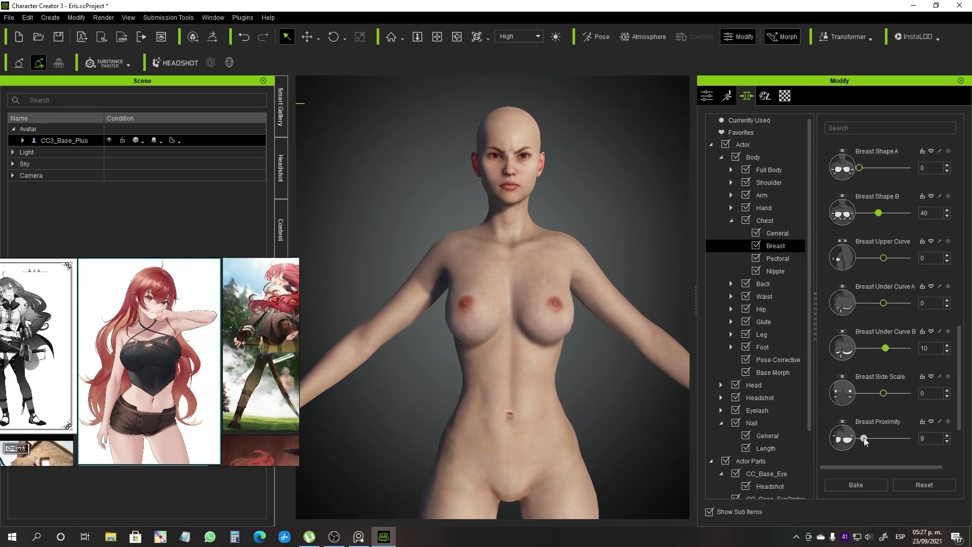
- Set Shoulder Width B to -19 and Trapezius Scale to -5 in the shoulder morphs
{"action": "left_click", "coordinate": [761, 196]}
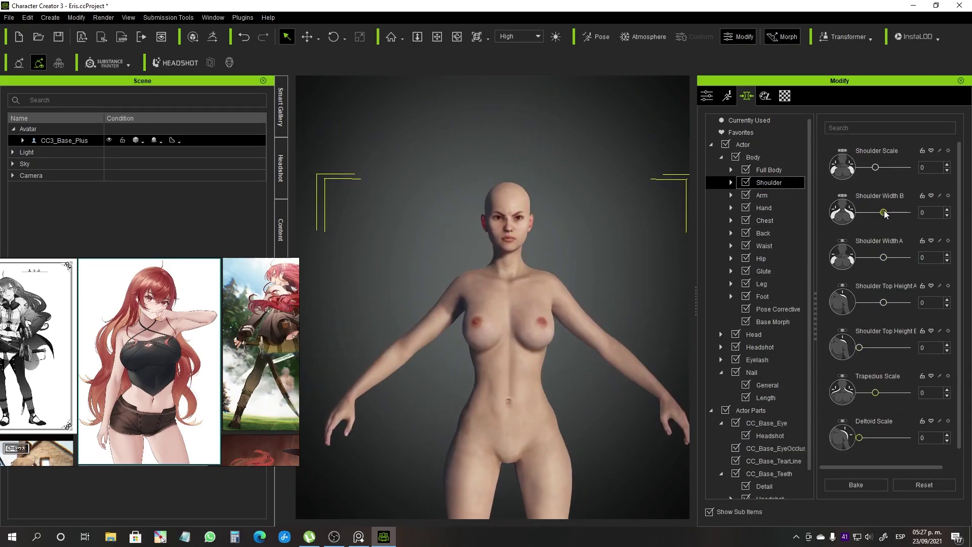
{"action": "scroll", "coordinate": [876, 279], "scroll_direction": "down", "scroll_amount": 1}
{"action": "left_click_drag", "start_coordinate": [875, 342], "coordinate": [872, 343]}
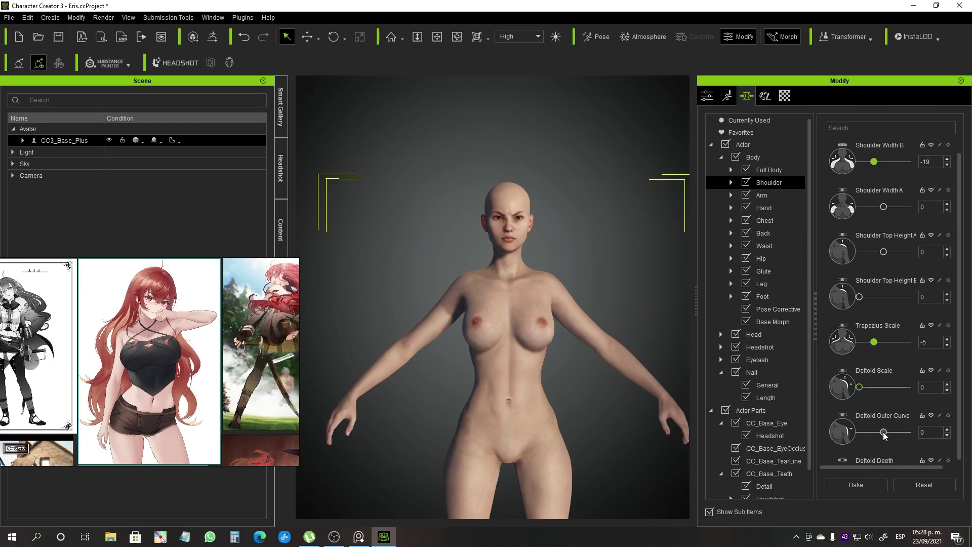
- Set Abdomen Scale to -25 and Abdomen Width to -8, undoing a trial change of Abdomen Length
{"action": "left_click", "coordinate": [763, 233]}
{"action": "left_click", "coordinate": [881, 214]}
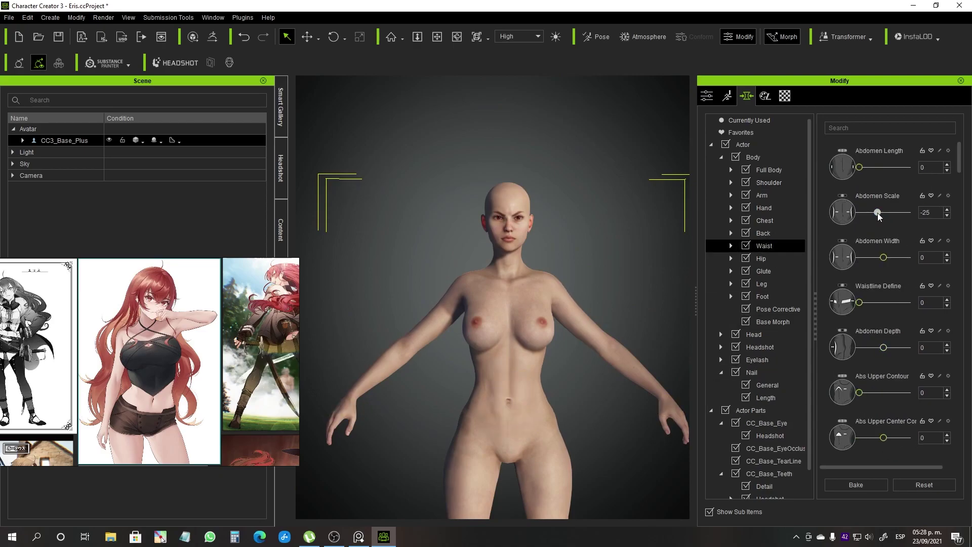
{"action": "left_click_drag", "start_coordinate": [859, 167], "coordinate": [866, 167]}
{"action": "key", "text": "ctrl+z"}
{"action": "scroll", "coordinate": [634, 355], "scroll_direction": "up", "scroll_amount": 3}
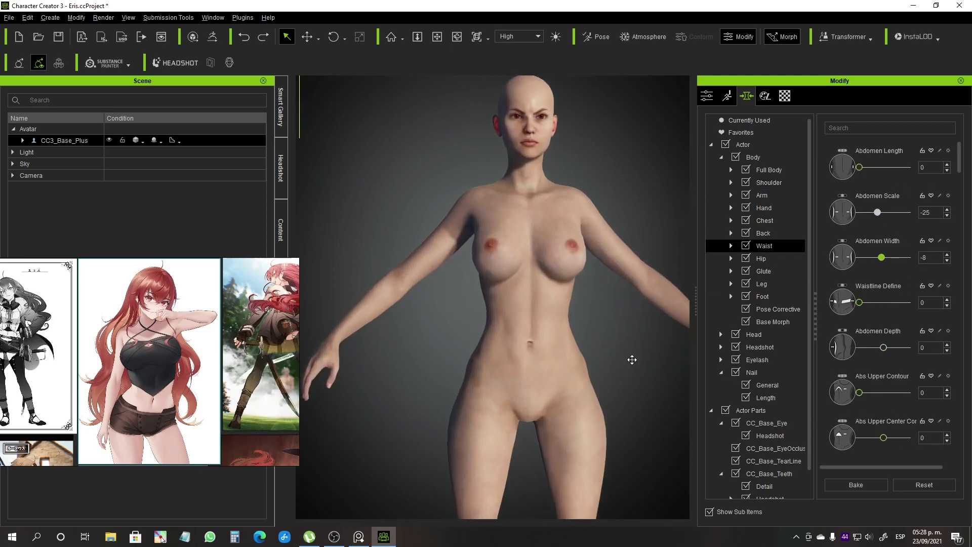
- Set Abs Tone Male to 60 and Abs Muscle Male to 75 in the waist morphs
{"action": "scroll", "coordinate": [780, 365], "scroll_direction": "down", "scroll_amount": 1}
{"action": "scroll", "coordinate": [861, 379], "scroll_direction": "down", "scroll_amount": 15}
{"action": "left_click_drag", "start_coordinate": [860, 379], "coordinate": [907, 379]}
{"action": "right_click_drag", "start_coordinate": [582, 349], "coordinate": [450, 351]}
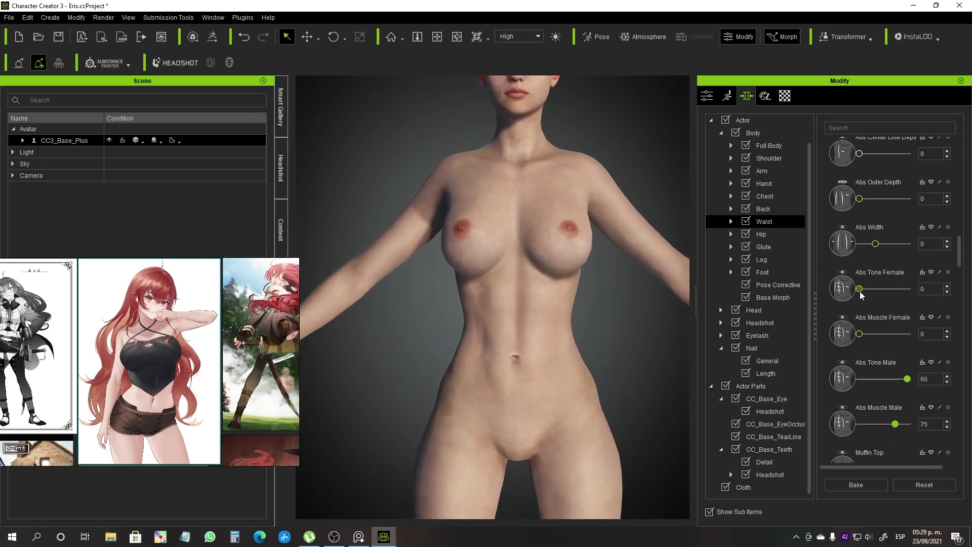
- Undo the last morph change, and set Abs Outer Depth to 35 and Abs Tone Female to 40
{"action": "key", "text": "ctrl+z"}
{"action": "left_click_drag", "start_coordinate": [859, 198], "coordinate": [876, 199]}
{"action": "scroll", "coordinate": [591, 360], "scroll_direction": "up", "scroll_amount": 1}
{"action": "mouse_move", "coordinate": [590, 360]}
{"action": "right_mouse_down"}
{"action": "mouse_move", "coordinate": [340, 360]}
{"action": "mouse_move", "coordinate": [588, 360]}
{"action": "right_mouse_up"}
{"action": "scroll", "coordinate": [860, 444], "scroll_direction": "down", "scroll_amount": 1}
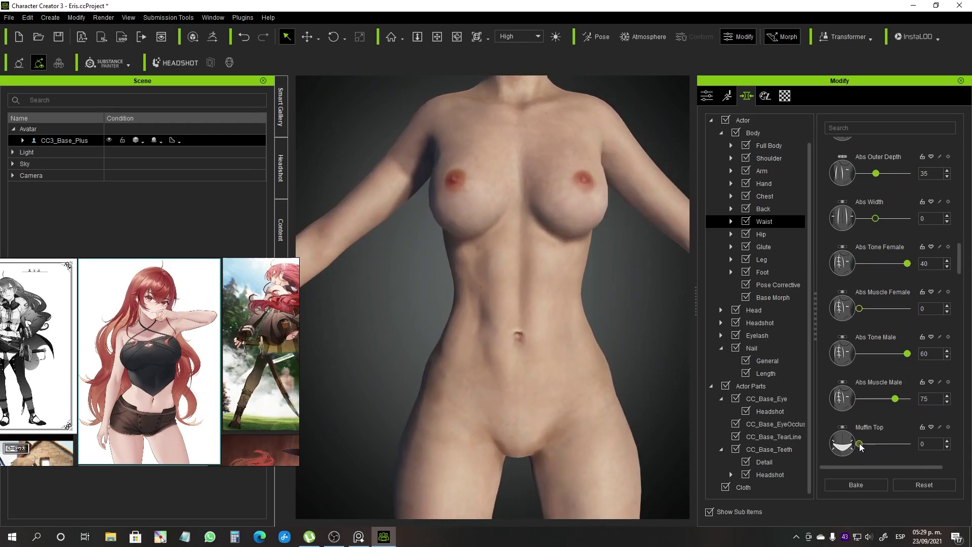
- Set Muffin Top to 56, Pot Belly A to 1 and Navel Scale to -5, and show only the waist's belly morphs
{"action": "scroll", "coordinate": [884, 450], "scroll_direction": "down", "scroll_amount": 3}
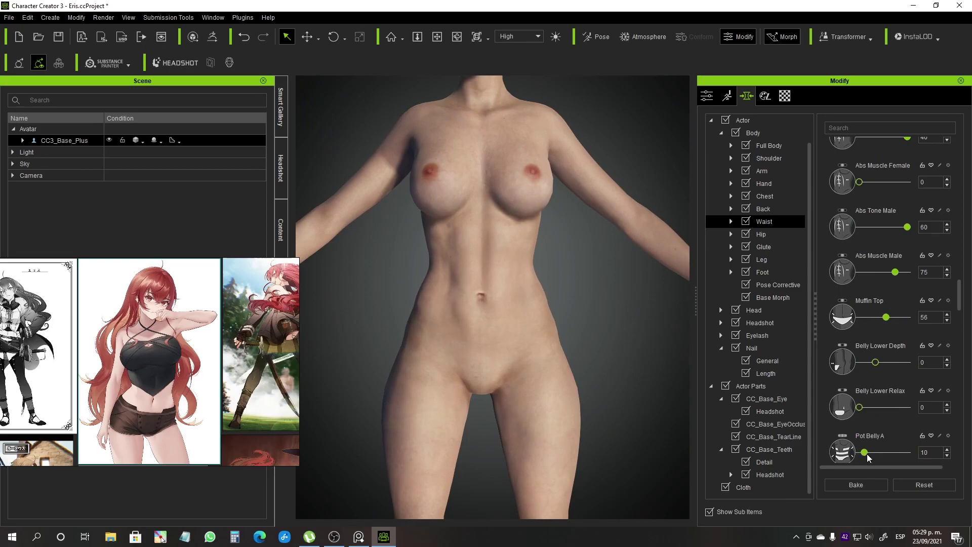
{"action": "scroll", "coordinate": [867, 458], "scroll_direction": "down", "scroll_amount": 7}
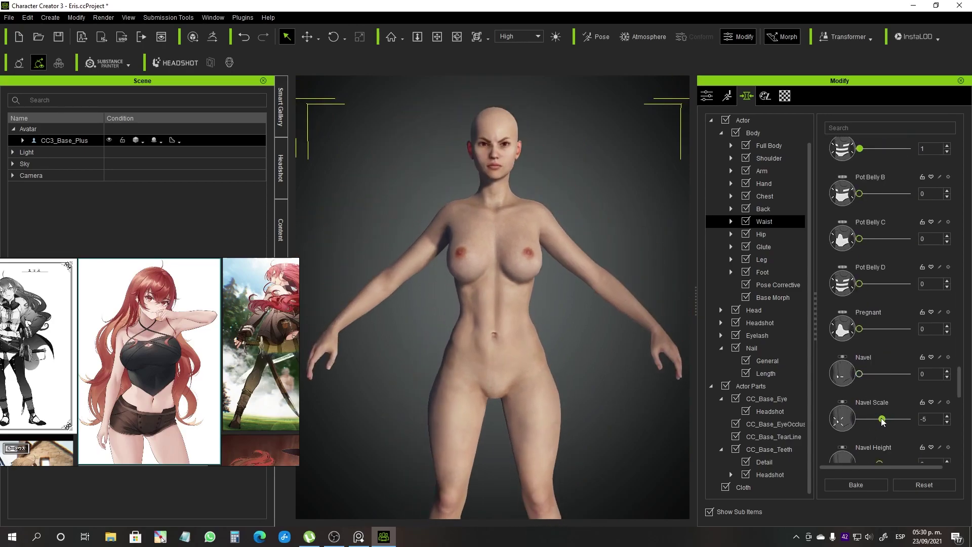
{"action": "left_click", "coordinate": [731, 221]}
{"action": "left_click", "coordinate": [772, 246]}
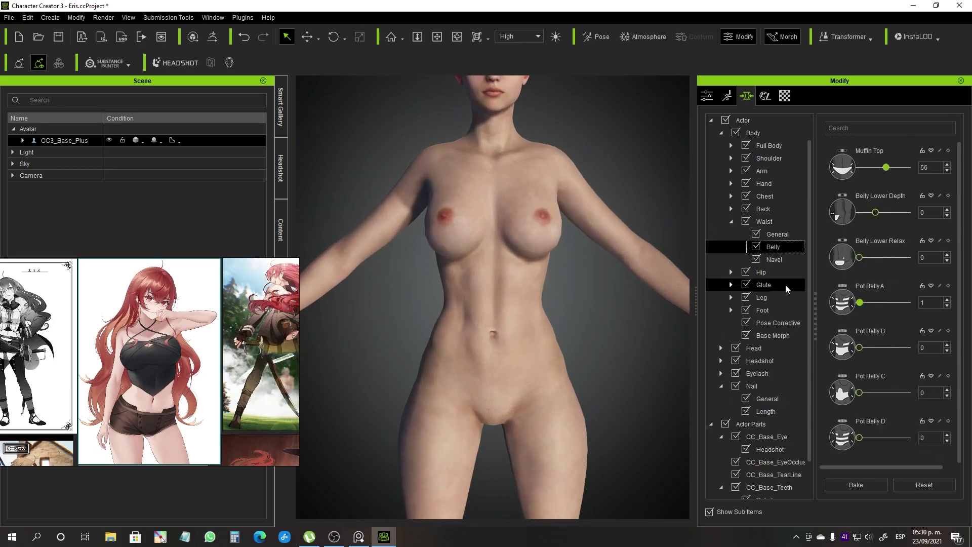
- Try further glute and abdominal morphs, checking the torso from the front and side
{"action": "left_click_drag", "start_coordinate": [860, 367], "coordinate": [865, 369]}
{"action": "left_click", "coordinate": [567, 372]}
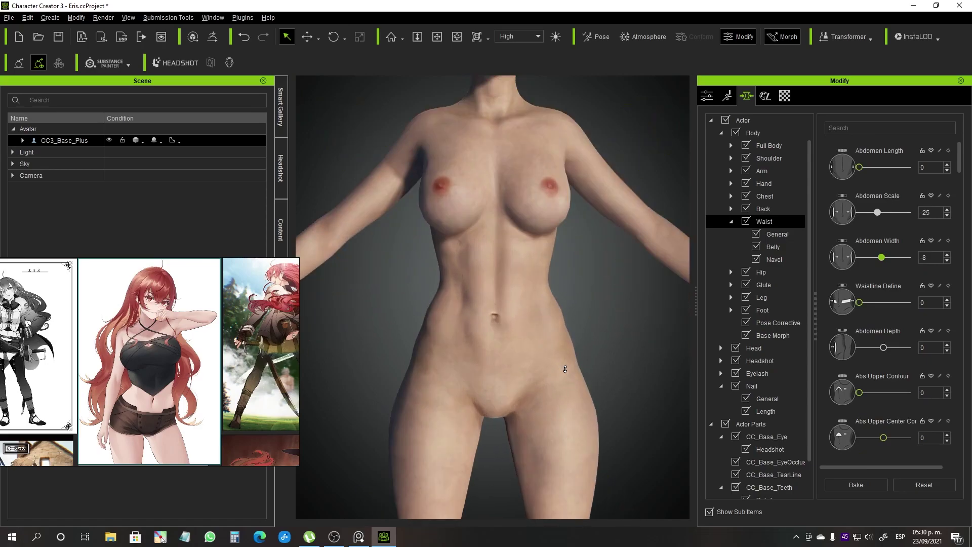
{"action": "right_click_drag", "start_coordinate": [589, 364], "coordinate": [456, 360]}
{"action": "scroll", "coordinate": [876, 353], "scroll_direction": "down", "scroll_amount": 5}
{"action": "left_click_drag", "start_coordinate": [868, 434], "coordinate": [857, 434]}
{"action": "left_click_drag", "start_coordinate": [640, 341], "coordinate": [520, 276], "text": "alt"}
{"action": "scroll", "coordinate": [881, 304], "scroll_direction": "up", "scroll_amount": 3}
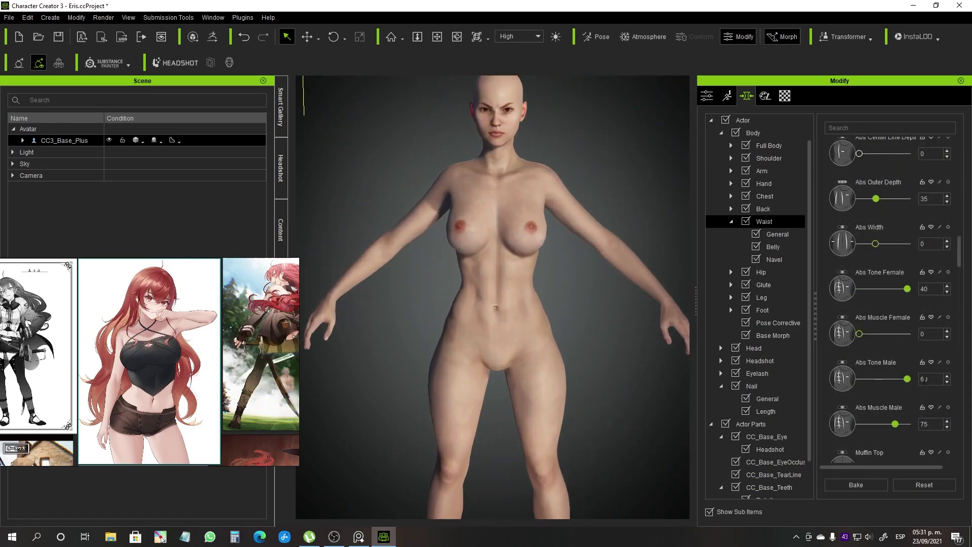
- Set Abs Tone Female to 35, Abs Muscle Female to 100, Abs Tone Male to 56 and Abs Muscle Male to 0
{"action": "left_click_drag", "start_coordinate": [879, 430], "coordinate": [879, 430]}
{"action": "scroll", "coordinate": [608, 324], "scroll_direction": "up", "scroll_amount": 2}
{"action": "mouse_move", "coordinate": [608, 324]}
{"action": "left_mouse_down", "text": "alt"}
{"action": "mouse_move", "coordinate": [562, 324]}
{"action": "mouse_move", "coordinate": [608, 324]}
{"action": "left_mouse_up", "text": "alt"}
{"action": "left_click_drag", "start_coordinate": [907, 290], "coordinate": [901, 293]}
{"action": "scroll", "coordinate": [573, 349], "scroll_direction": "down", "scroll_amount": 5}
{"action": "left_click_drag", "start_coordinate": [572, 355], "coordinate": [660, 360], "text": "alt"}
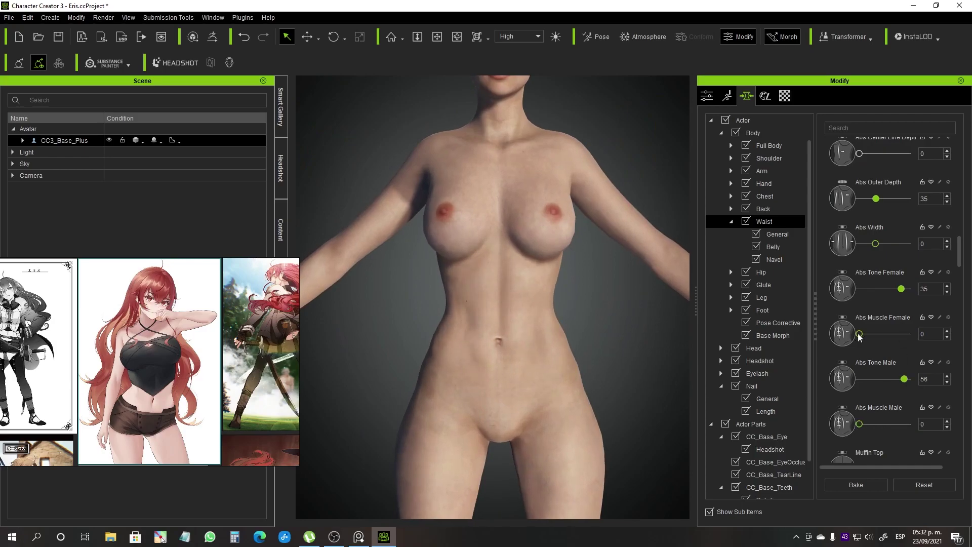
{"action": "left_click_drag", "start_coordinate": [885, 334], "coordinate": [907, 334]}
{"action": "mouse_move", "coordinate": [531, 337]}
{"action": "left_mouse_down", "text": "alt"}
{"action": "mouse_move", "coordinate": [458, 332]}
{"action": "mouse_move", "coordinate": [532, 329]}
{"action": "left_mouse_up", "text": "alt"}
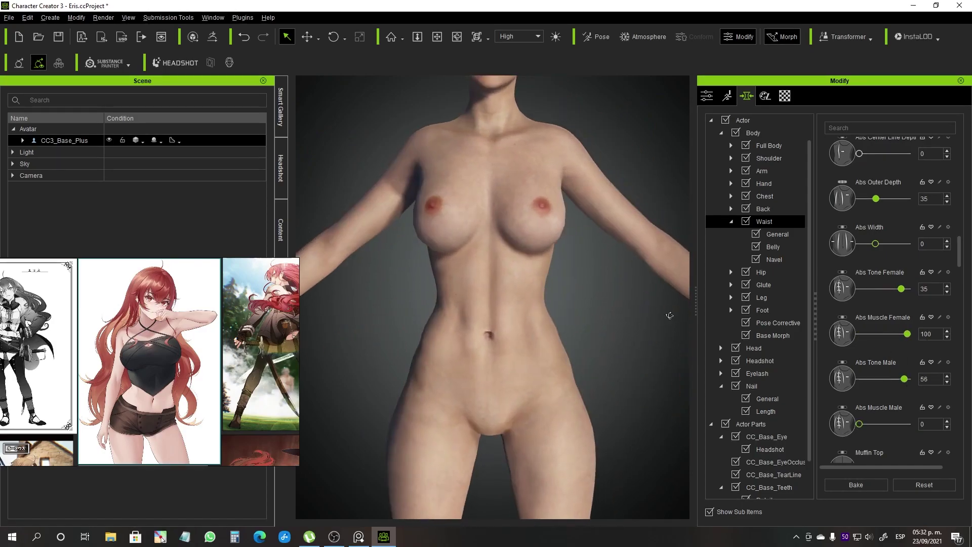
- Set Belly Lower Depth to -27 while viewing the body in profile
{"action": "left_click_drag", "start_coordinate": [607, 324], "coordinate": [506, 324], "text": "alt"}
{"action": "scroll", "coordinate": [885, 426], "scroll_direction": "down", "scroll_amount": 4}
{"action": "left_click_drag", "start_coordinate": [572, 329], "coordinate": [532, 330], "text": "alt"}
{"action": "left_click_drag", "start_coordinate": [859, 338], "coordinate": [866, 342]}
{"action": "scroll", "coordinate": [463, 348], "scroll_direction": "down", "scroll_amount": 5}
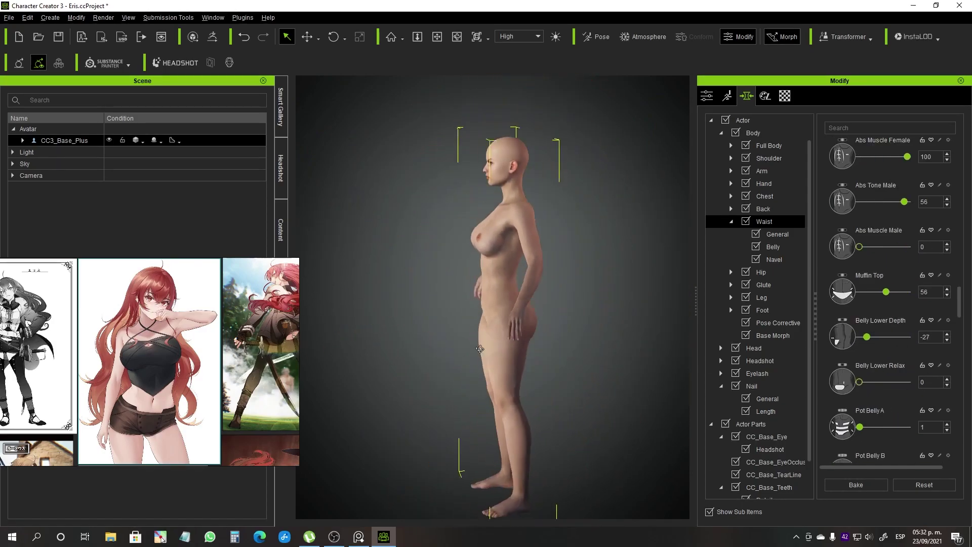
- Set Abs Muscle Female to 8, Abs Tone Male to 0 and Belly Lower Depth to -39
{"action": "left_click_drag", "start_coordinate": [548, 381], "coordinate": [577, 382], "text": "alt"}
{"action": "scroll", "coordinate": [907, 203], "scroll_direction": "up", "scroll_amount": 1}
{"action": "left_click_drag", "start_coordinate": [907, 182], "coordinate": [870, 183]}
{"action": "left_click_drag", "start_coordinate": [598, 395], "coordinate": [547, 401], "text": "alt"}
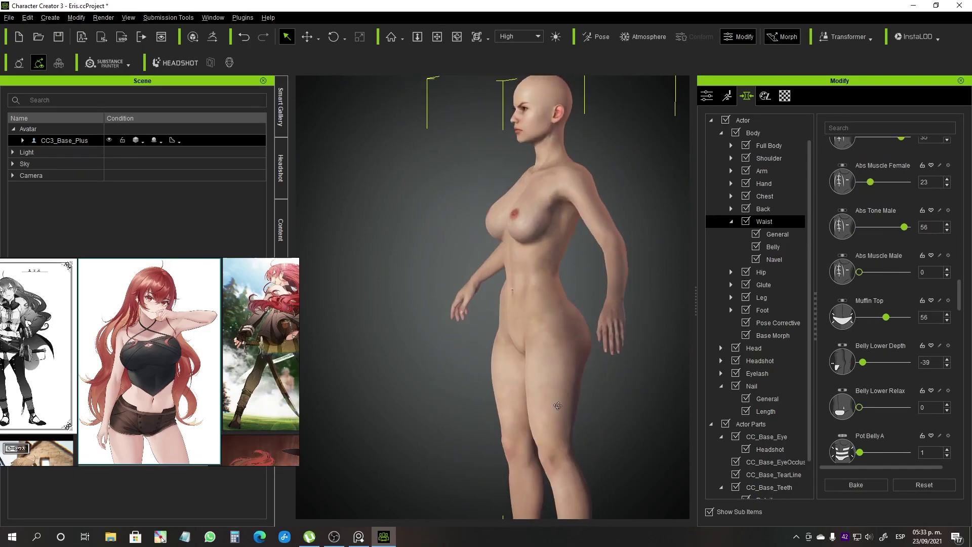
{"action": "left_click_drag", "start_coordinate": [899, 229], "coordinate": [857, 228]}
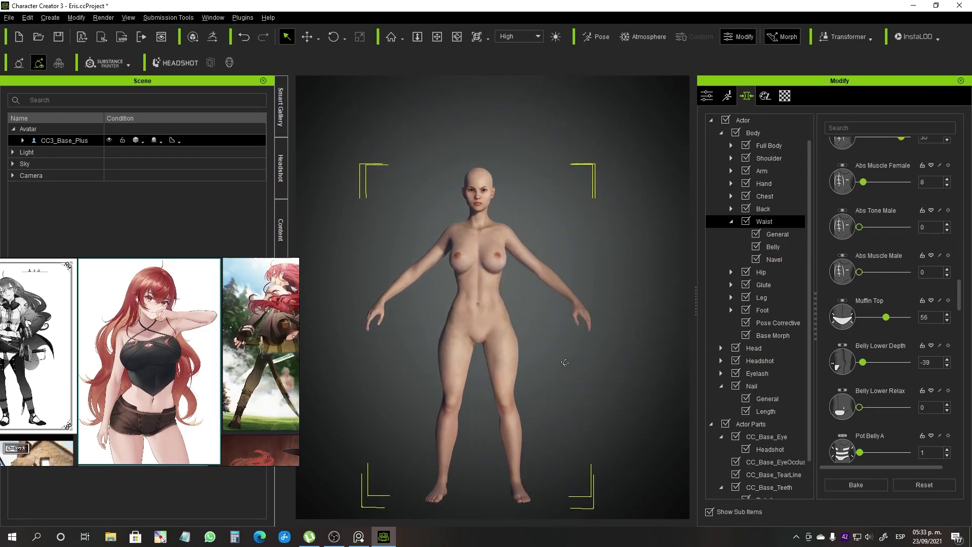
- Set Thigh Length to -12 and Thigh Scale to 10 in the leg morphs, and collapse the waist group
{"action": "left_click", "coordinate": [511, 359]}
{"action": "right_click_drag", "start_coordinate": [520, 296], "coordinate": [574, 361], "text": "alt"}
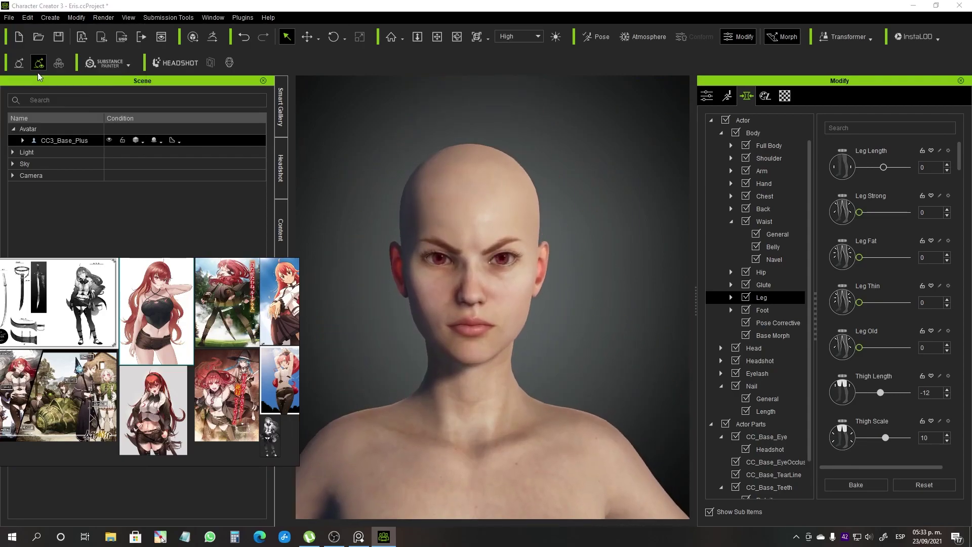
{"action": "right_click_drag", "start_coordinate": [470, 324], "coordinate": [515, 292], "text": "alt"}
{"action": "left_click", "coordinate": [731, 221]}
- Compare the avatar's face and overall proportions with the reference art at close and far range
{"action": "mouse_move", "coordinate": [527, 365]}
{"action": "right_mouse_down", "text": "alt"}
{"action": "mouse_move", "coordinate": [391, 373]}
{"action": "mouse_move", "coordinate": [539, 358]}
{"action": "right_mouse_up", "text": "alt"}
{"action": "scroll", "coordinate": [586, 427], "scroll_direction": "up", "scroll_amount": 3}
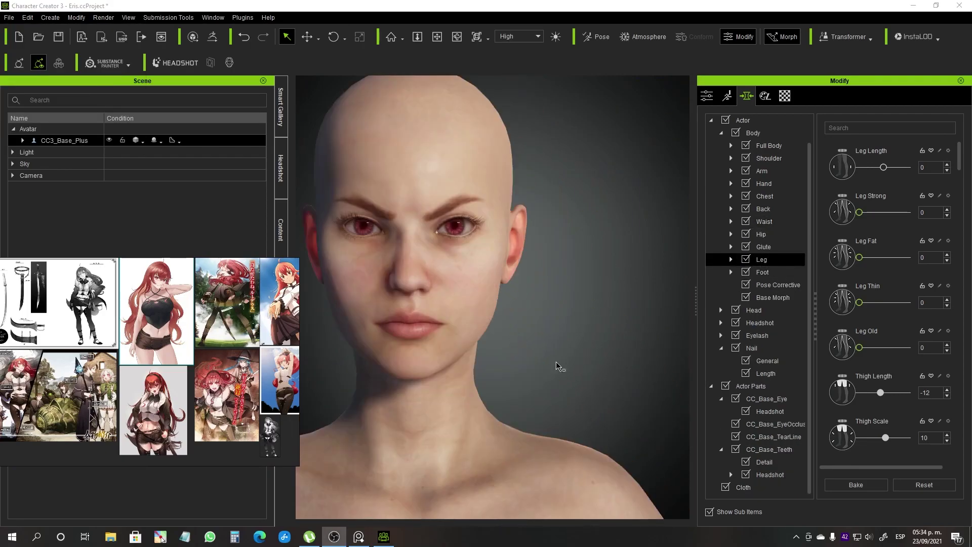
{"action": "scroll", "coordinate": [572, 406], "scroll_direction": "up", "scroll_amount": 4}
{"action": "scroll", "coordinate": [167, 400], "scroll_direction": "up", "scroll_amount": 4}
{"action": "scroll", "coordinate": [167, 400], "scroll_direction": "down", "scroll_amount": 1}
{"action": "scroll", "coordinate": [607, 424], "scroll_direction": "down", "scroll_amount": 5}
{"action": "scroll", "coordinate": [608, 424], "scroll_direction": "down", "scroll_amount": 3}
{"action": "right_click_drag", "start_coordinate": [608, 424], "coordinate": [555, 325], "text": "alt"}
- Set Abdomen Scale to -28, Abdomen Width to -5 and Abdomen Depth to -38 in the waist morphs
{"action": "left_click", "coordinate": [504, 341]}
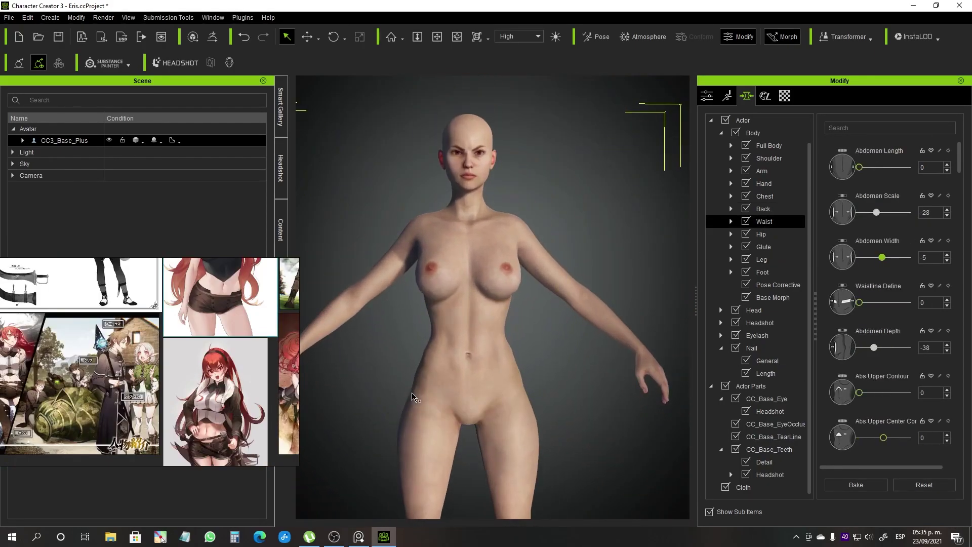
{"action": "scroll", "coordinate": [412, 394], "scroll_direction": "down", "scroll_amount": 5}
{"action": "right_click_drag", "start_coordinate": [584, 414], "coordinate": [493, 392], "text": "alt"}
{"action": "scroll", "coordinate": [509, 326], "scroll_direction": "up", "scroll_amount": 5}
{"action": "right_click_drag", "start_coordinate": [508, 327], "coordinate": [354, 385], "text": "alt"}
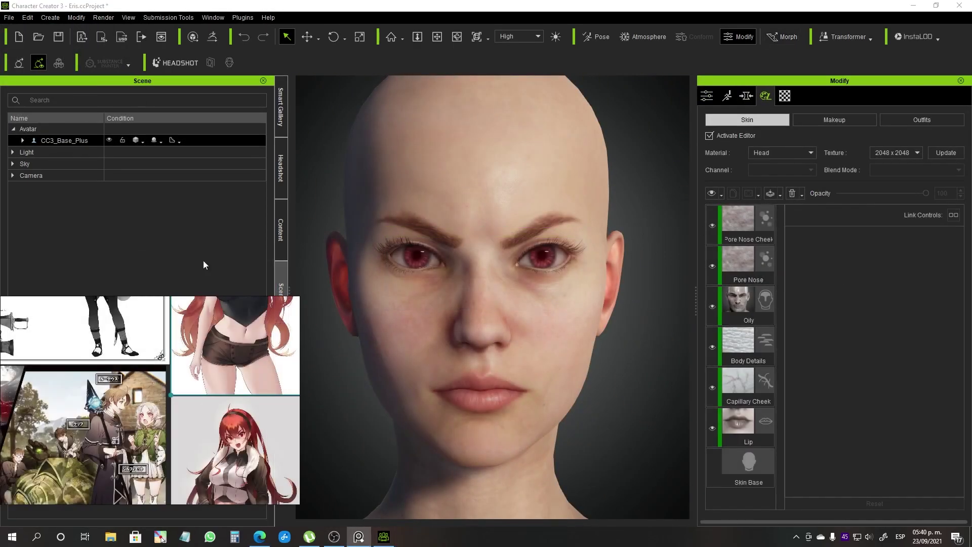
- Open the skin templates in the content library and move the reference board out of the way
{"action": "left_click", "coordinate": [281, 230]}
{"action": "right_click_drag", "start_coordinate": [218, 334], "coordinate": [971, 329]}
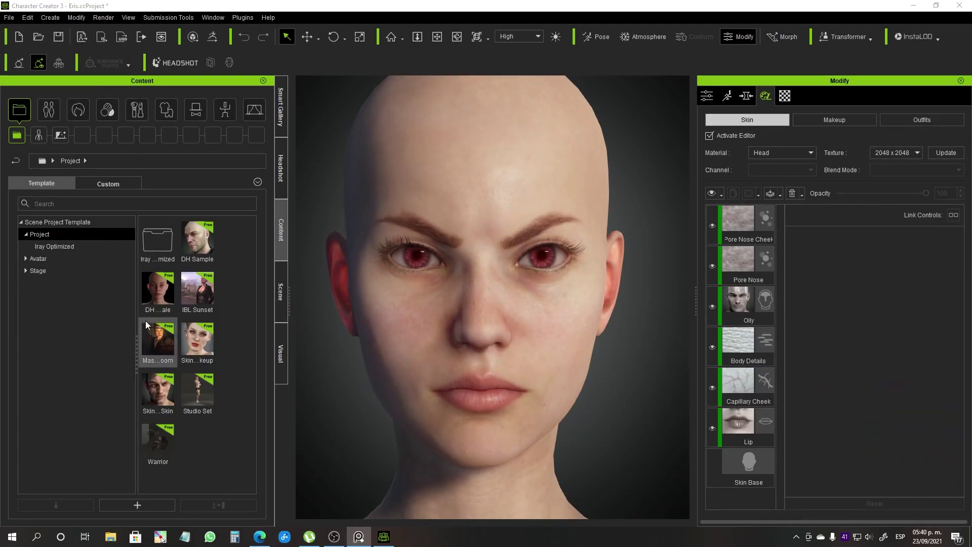
{"action": "left_click", "coordinate": [107, 109]}
{"action": "double_click", "coordinate": [196, 262]}
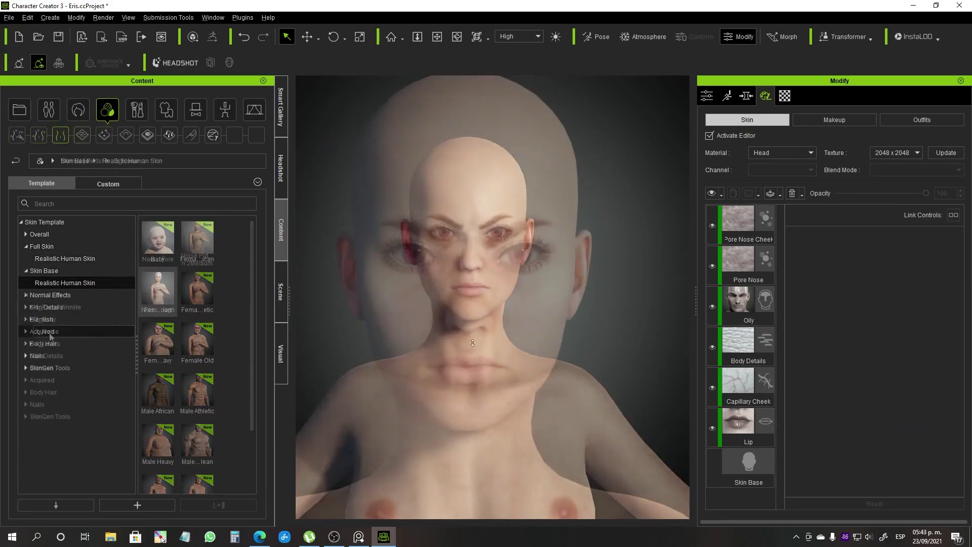
- Apply the fine noise pattern from Normal Effects to the avatar's skin and set the Body Noise layer's opacity to 40
{"action": "left_click_drag", "start_coordinate": [158, 238], "coordinate": [423, 306]}
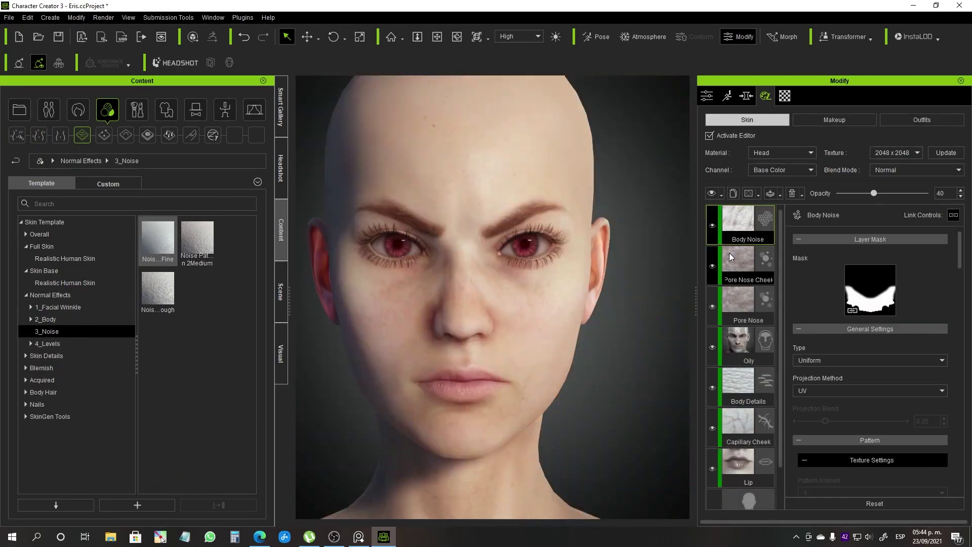
{"action": "left_click_drag", "start_coordinate": [926, 193], "coordinate": [857, 193]}
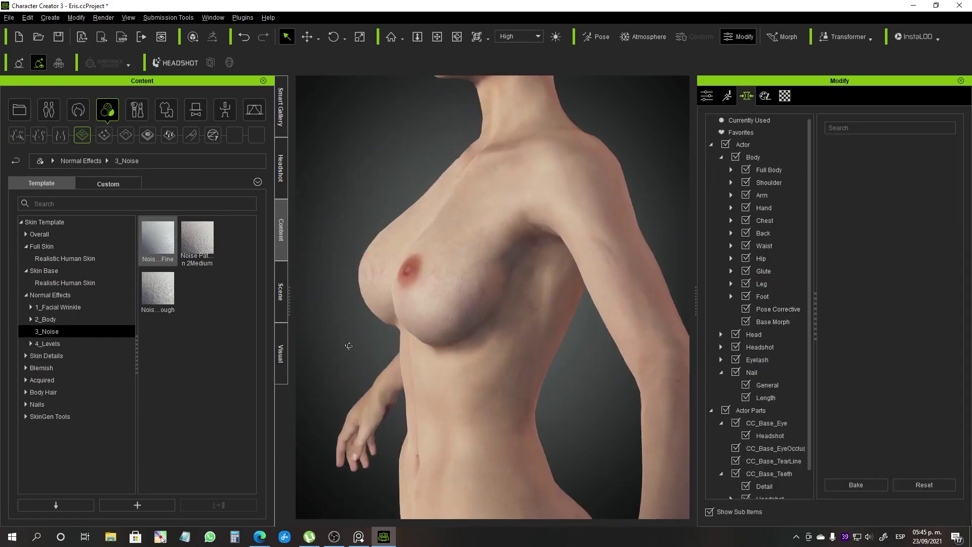
- Set Areolae Scale to -6 and increase Areola Raised in the chest's nipple morphs
{"action": "left_click", "coordinate": [763, 220]}
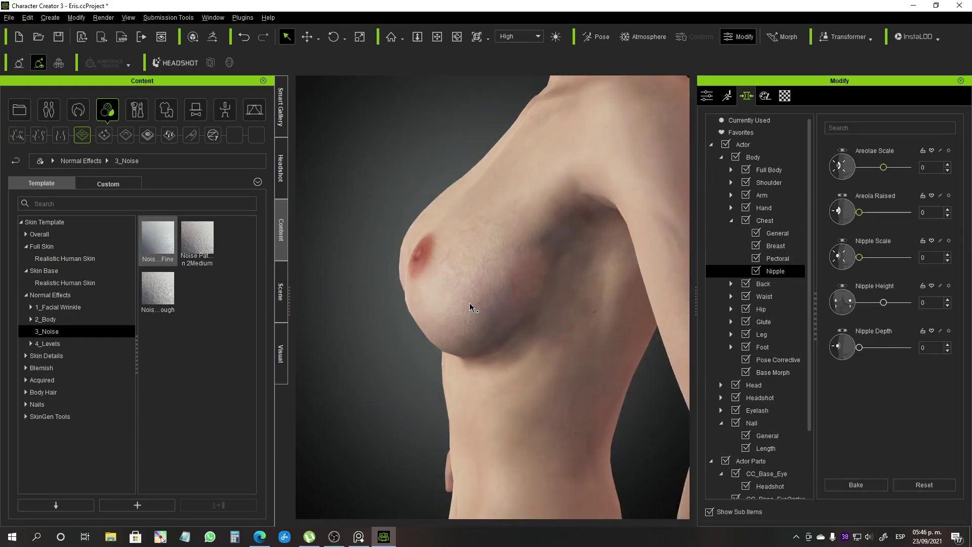
{"action": "left_click_drag", "start_coordinate": [884, 167], "coordinate": [882, 172]}
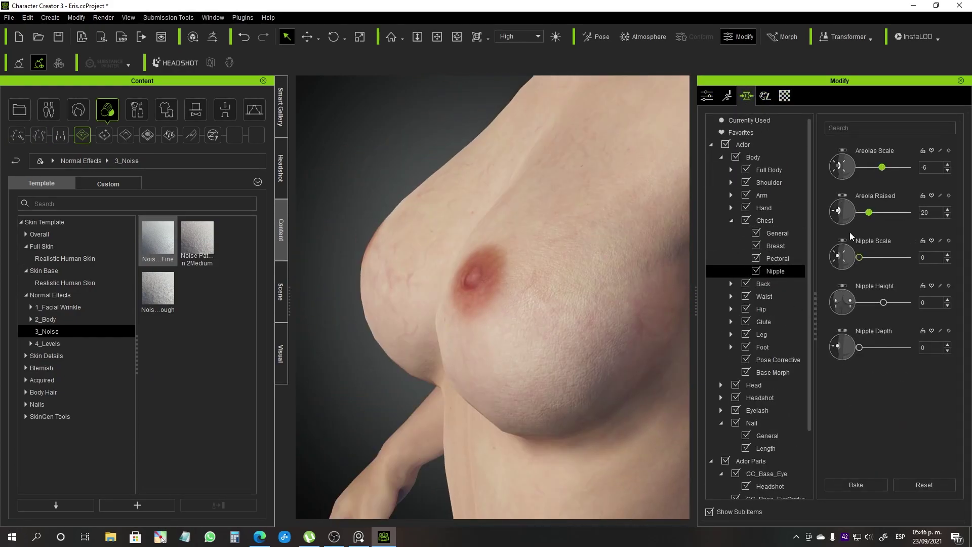
{"action": "left_click_drag", "start_coordinate": [869, 217], "coordinate": [880, 223]}
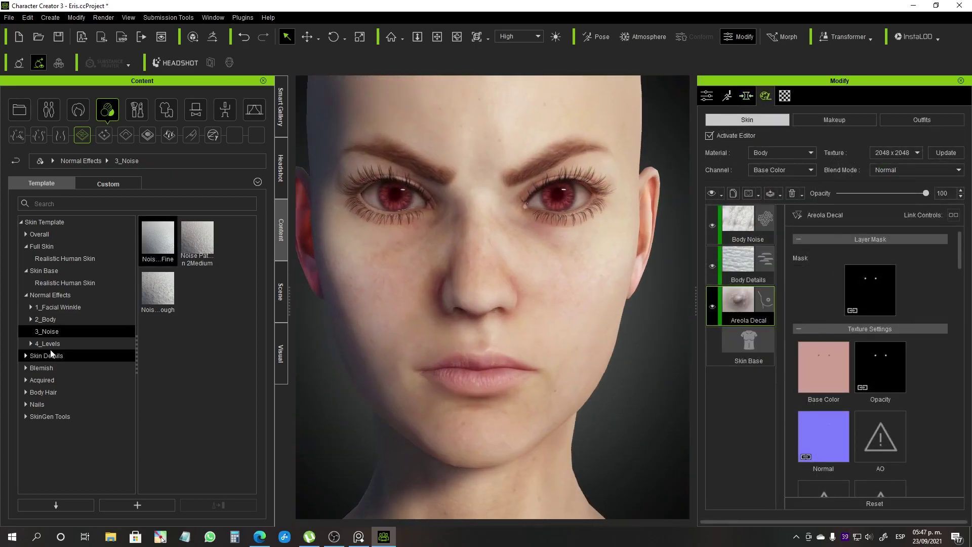
- Apply the male 3Micro Normal preset from the face normal levels to the head and lower its layer opacity
{"action": "left_click", "coordinate": [50, 356]}
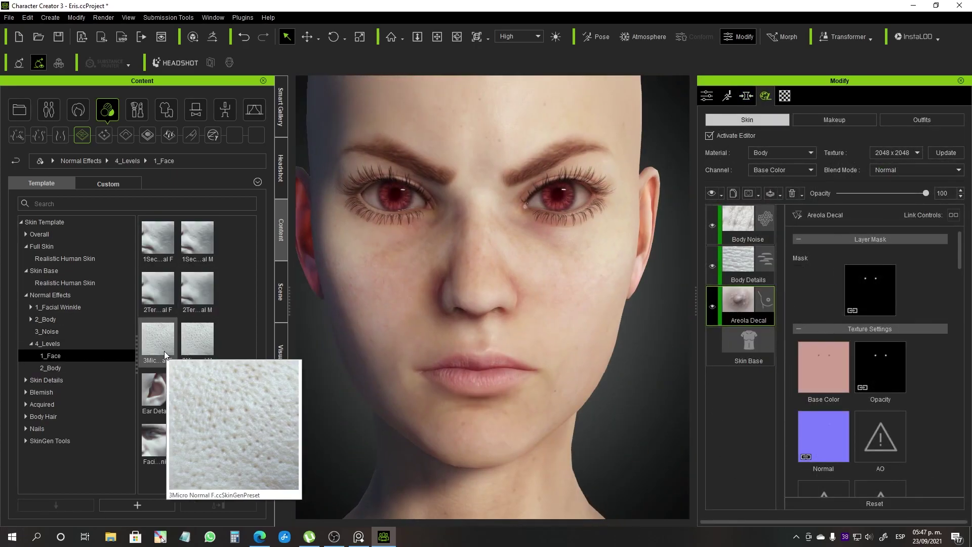
{"action": "double_click", "coordinate": [200, 339]}
{"action": "left_click_drag", "start_coordinate": [897, 193], "coordinate": [874, 194]}
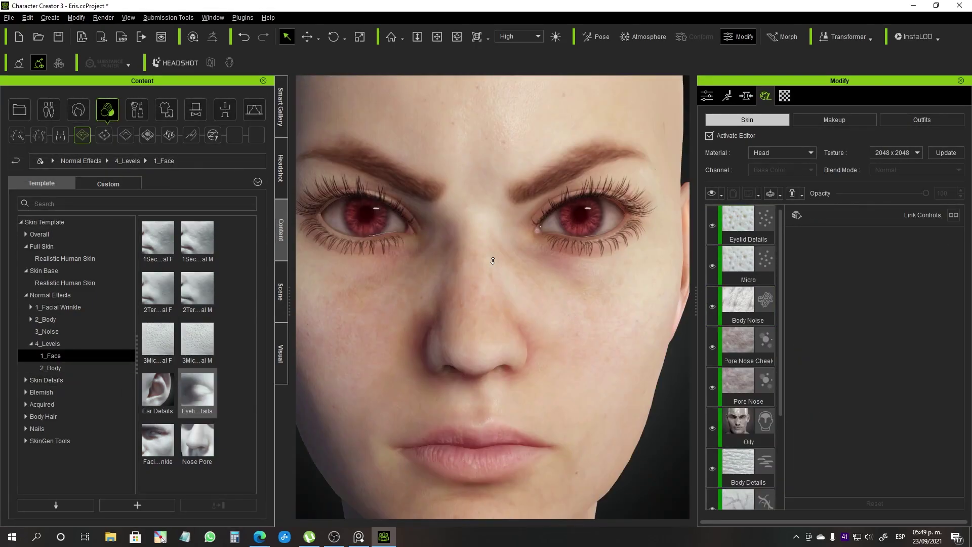
- Apply the Nose Pore preset to the head with opacity 71, pattern scale 102.60 and tile 9
{"action": "double_click", "coordinate": [197, 440]}
{"action": "left_click", "coordinate": [405, 289]}
{"action": "left_click_drag", "start_coordinate": [904, 205], "coordinate": [902, 205]}
{"action": "scroll", "coordinate": [494, 298], "scroll_direction": "up", "scroll_amount": 5}
{"action": "scroll", "coordinate": [855, 356], "scroll_direction": "down", "scroll_amount": 5}
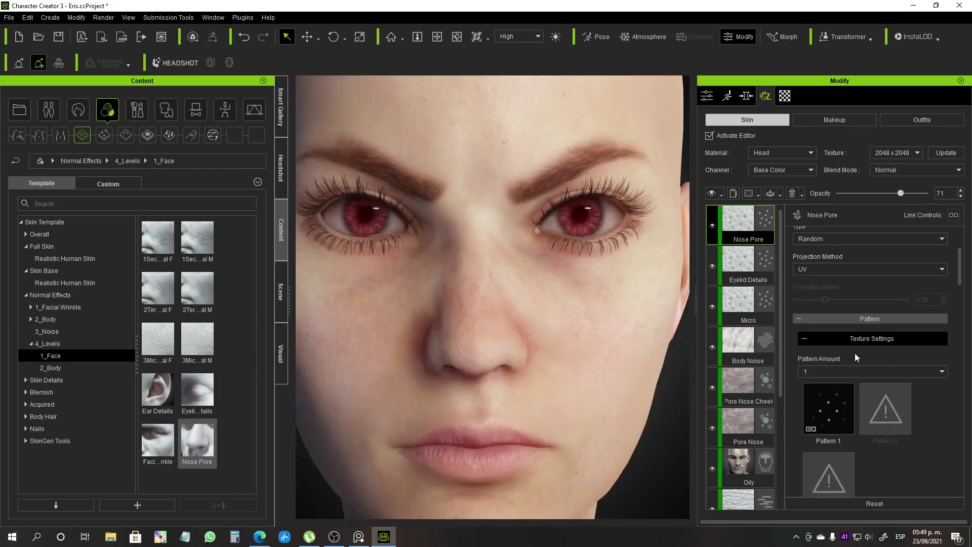
{"action": "left_click_drag", "start_coordinate": [803, 381], "coordinate": [816, 383]}
{"action": "scroll", "coordinate": [489, 376], "scroll_direction": "down", "scroll_amount": 3}
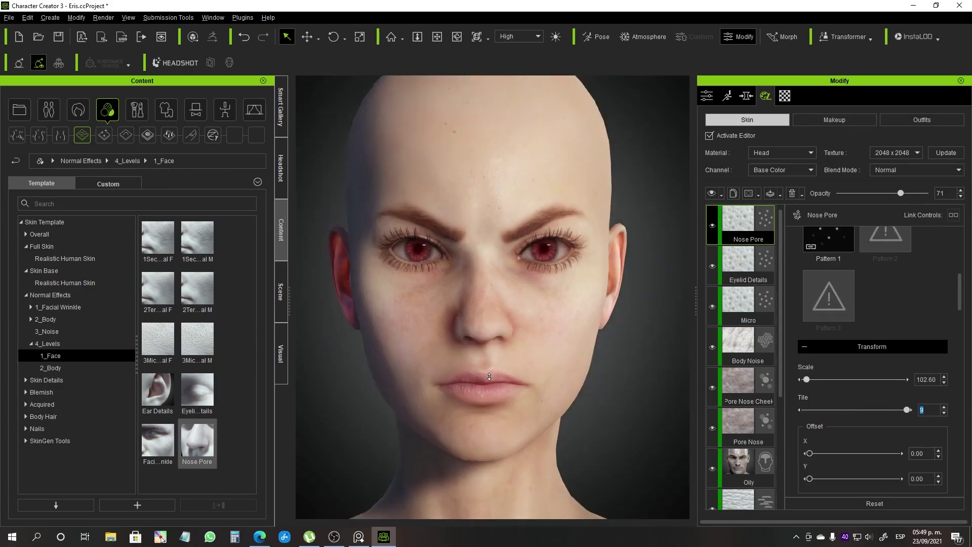
- Add Eye Decal F and Lip Decal F from the skin decals to the head, and set the Lip Decal's opacity to 44
{"action": "scroll", "coordinate": [865, 446], "scroll_direction": "down", "scroll_amount": 3}
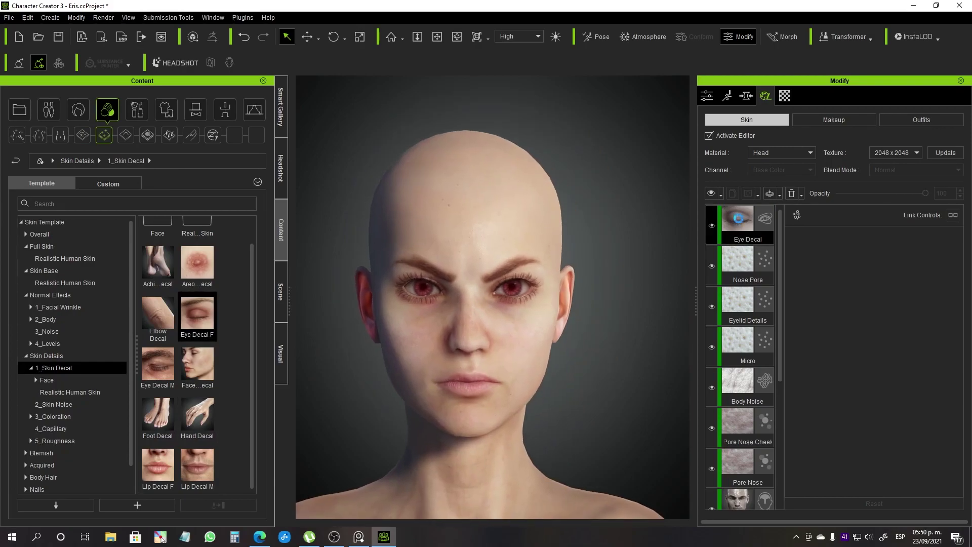
{"action": "scroll", "coordinate": [614, 405], "scroll_direction": "up", "scroll_amount": 3}
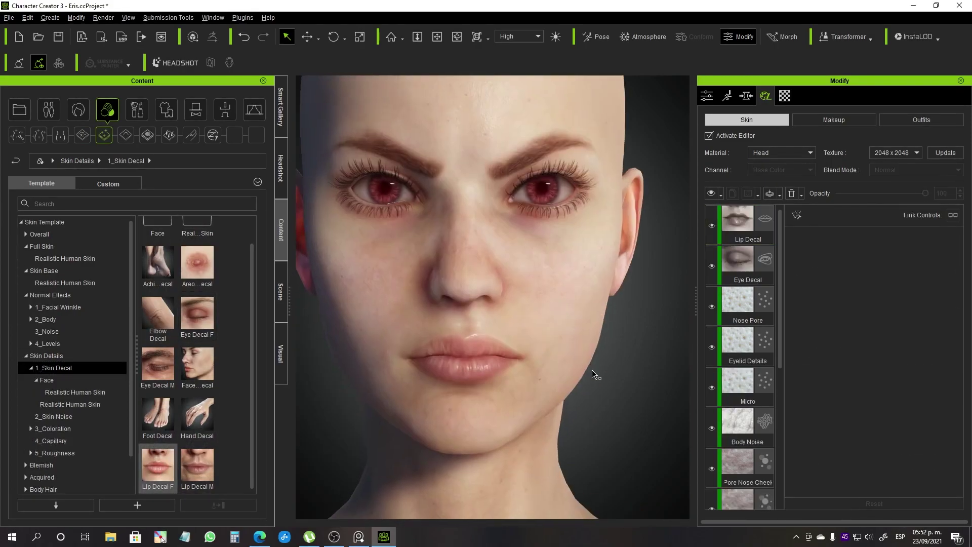
{"action": "left_click_drag", "start_coordinate": [926, 193], "coordinate": [885, 195]}
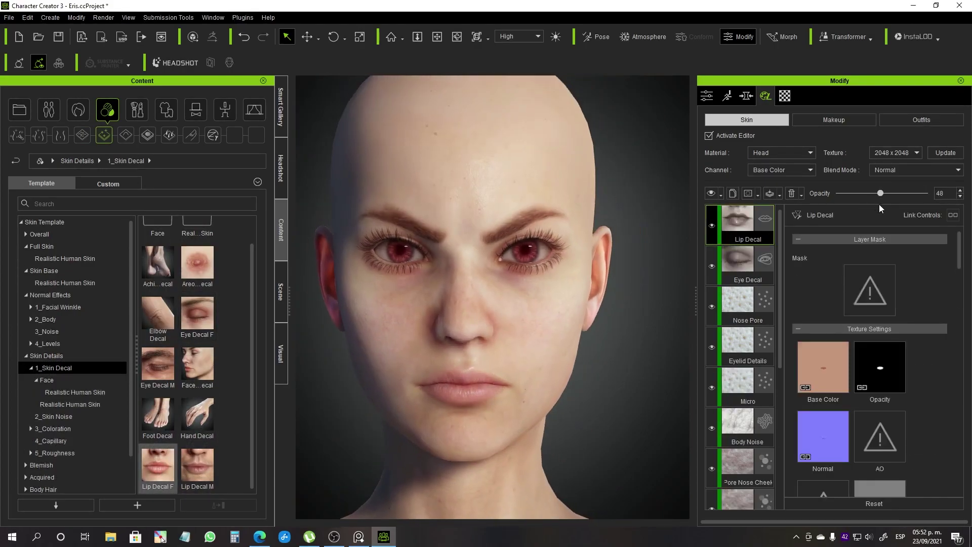
{"action": "mouse_move", "coordinate": [608, 345]}
{"action": "right_mouse_down"}
{"action": "mouse_move", "coordinate": [226, 338]}
{"action": "mouse_move", "coordinate": [620, 349]}
{"action": "right_mouse_up"}
{"action": "right_click_drag", "start_coordinate": [324, 418], "coordinate": [313, 421]}
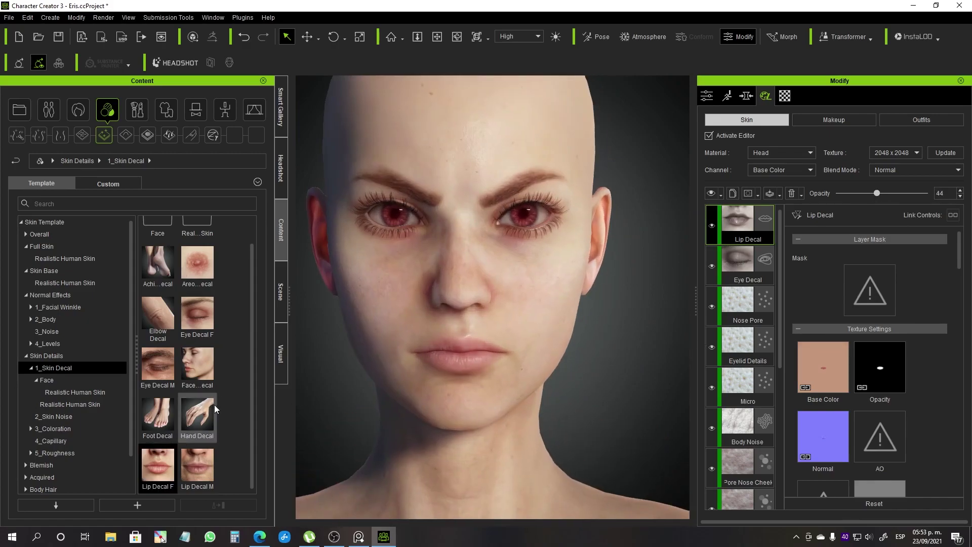
- Apply the Hand Decal to the avatar and set a low opacity for it on the Arm material
{"action": "left_click_drag", "start_coordinate": [215, 409], "coordinate": [598, 324]}
{"action": "left_click", "coordinate": [782, 152]}
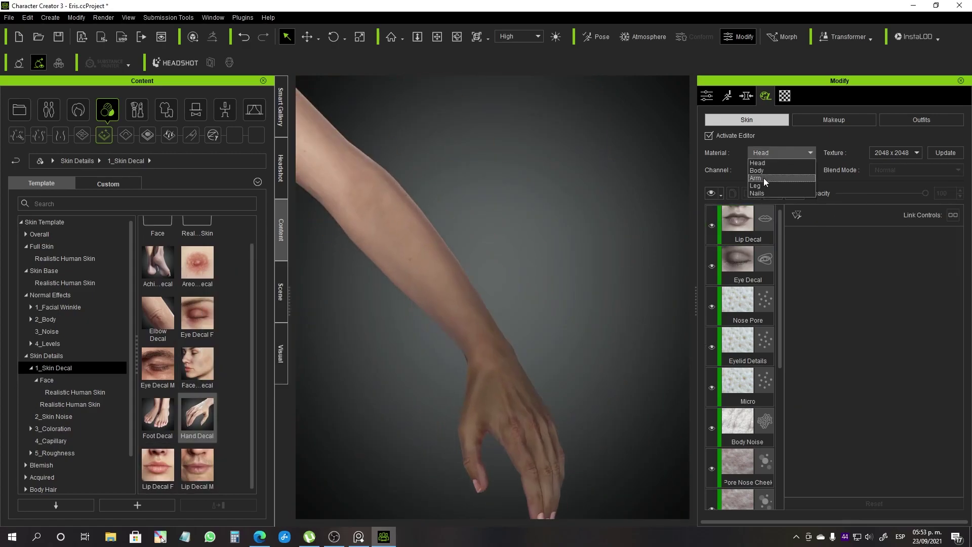
{"action": "left_click", "coordinate": [766, 181]}
{"action": "left_click", "coordinate": [747, 227]}
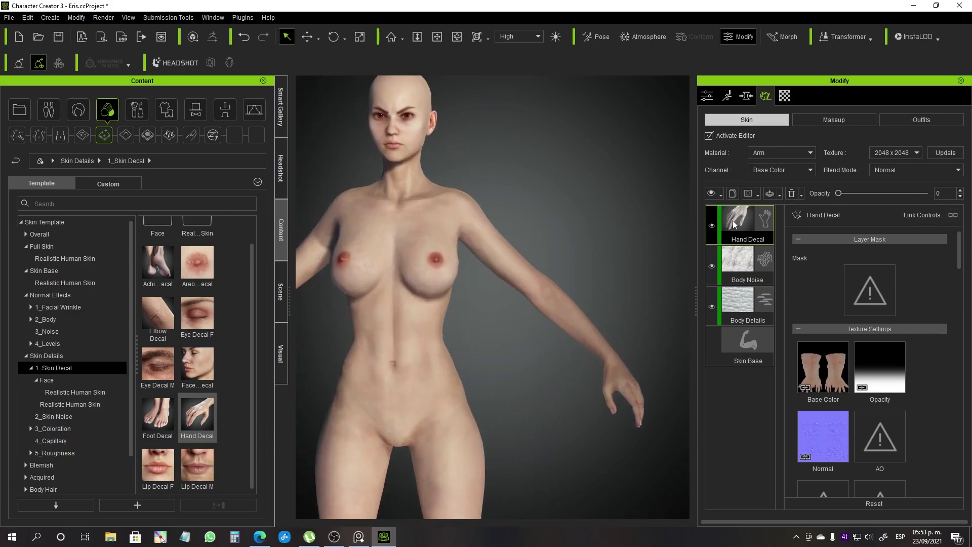
{"action": "left_click_drag", "start_coordinate": [877, 200], "coordinate": [858, 195]}
- Switch back to the Head material and apply the Capillary Cheek Less preset from the capillary skin details
{"action": "middle_click_drag", "start_coordinate": [512, 198], "coordinate": [556, 435]}
{"action": "left_click", "coordinate": [782, 153]}
{"action": "left_click", "coordinate": [766, 164]}
{"action": "scroll", "coordinate": [516, 349], "scroll_direction": "up", "scroll_amount": 5}
{"action": "left_click", "coordinate": [31, 368]}
{"action": "left_click", "coordinate": [88, 402]}
{"action": "mouse_move", "coordinate": [153, 302]}
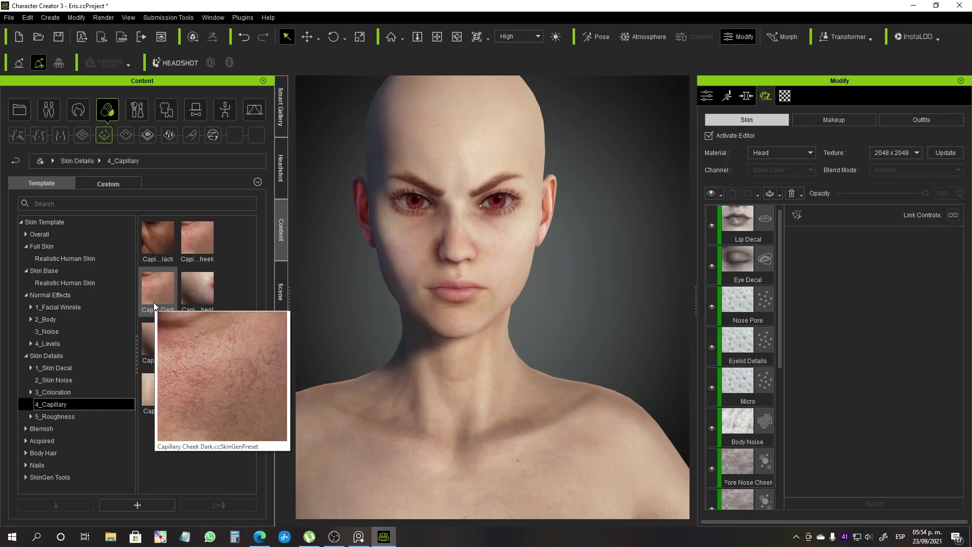
{"action": "double_click", "coordinate": [197, 338]}
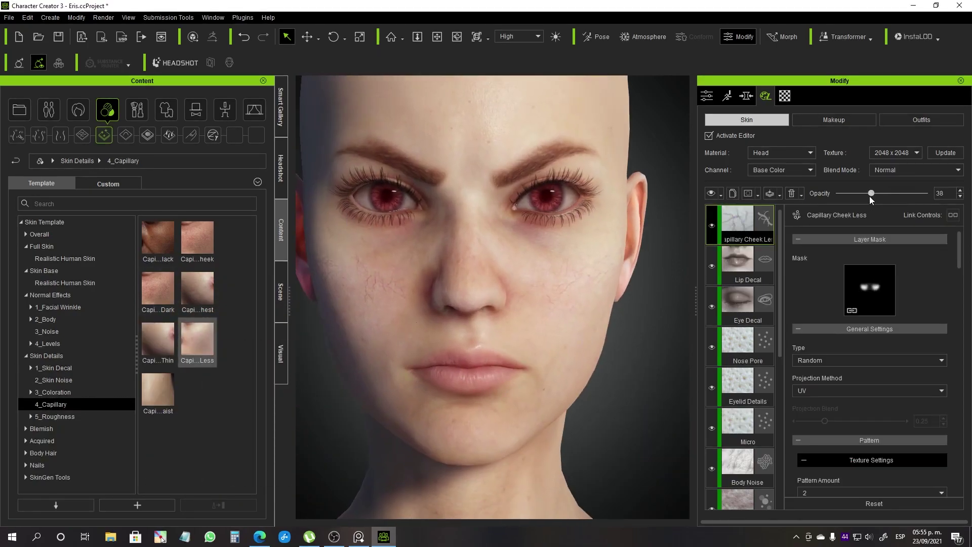
- Set the Capillary Cheek Less layer's opacity to 88 and expansion to 0.13, and toggle its visibility to compare
{"action": "left_click_drag", "start_coordinate": [871, 194], "coordinate": [914, 194]}
{"action": "scroll", "coordinate": [876, 354], "scroll_direction": "down", "scroll_amount": 5}
{"action": "scroll", "coordinate": [836, 405], "scroll_direction": "down", "scroll_amount": 9}
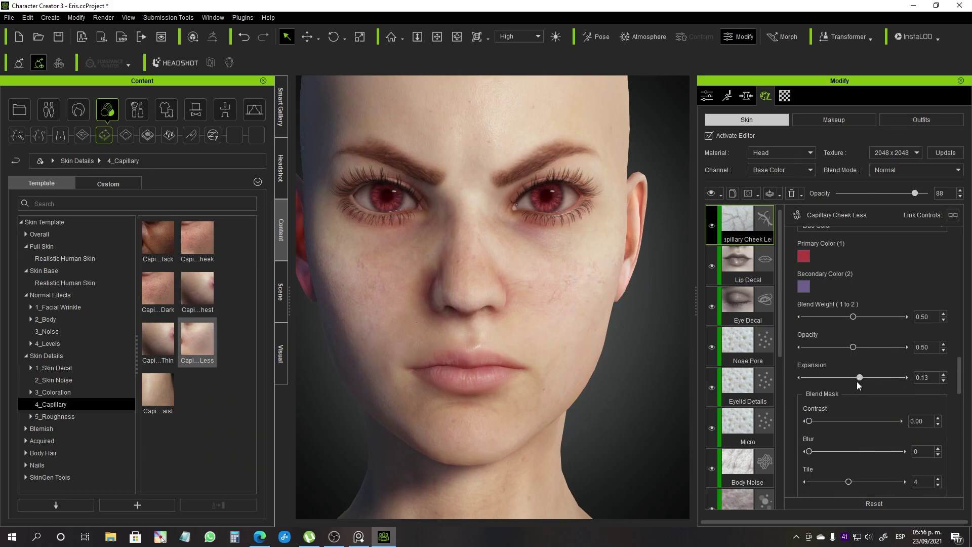
{"action": "scroll", "coordinate": [493, 297], "scroll_direction": "down", "scroll_amount": 3}
{"action": "left_click", "coordinate": [712, 225]}
- Set Cheek Flesh Depth to -8, Cheek Hollow to 25 and Cheek Bone Scale to -16, using the auxiliary light to judge the face
{"action": "left_click", "coordinate": [746, 95]}
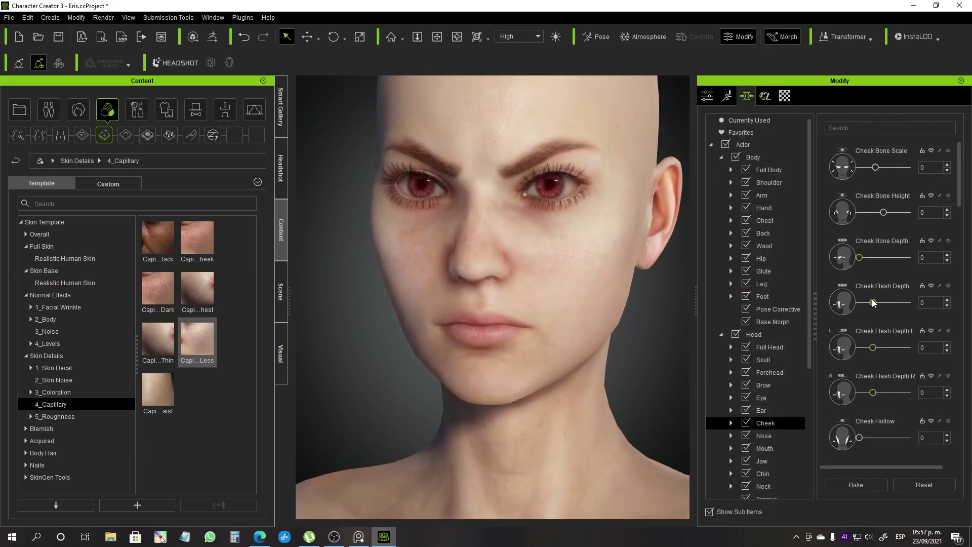
{"action": "left_click_drag", "start_coordinate": [873, 302], "coordinate": [870, 302]}
{"action": "left_click", "coordinate": [555, 36]}
{"action": "left_click_drag", "start_coordinate": [557, 329], "coordinate": [714, 337], "text": "alt"}
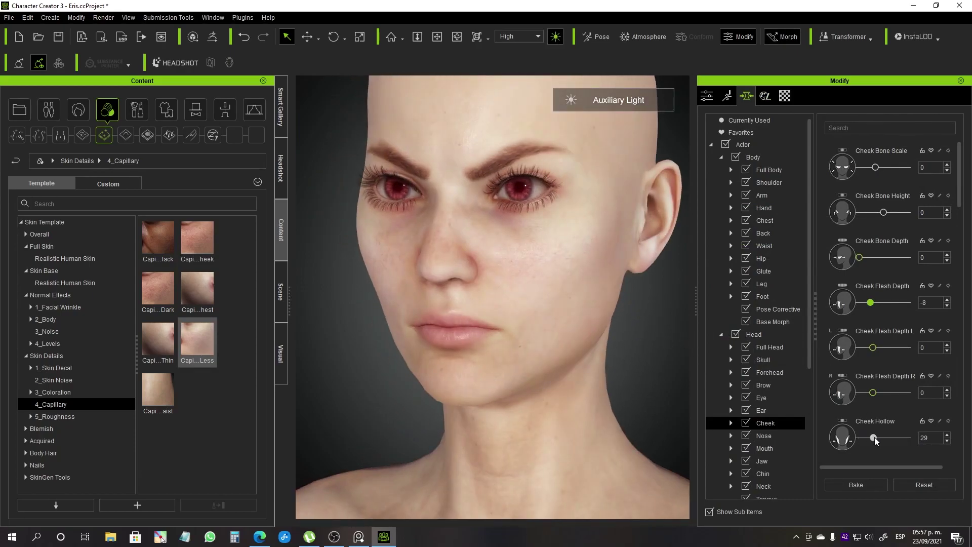
{"action": "left_click_drag", "start_coordinate": [875, 441], "coordinate": [872, 439]}
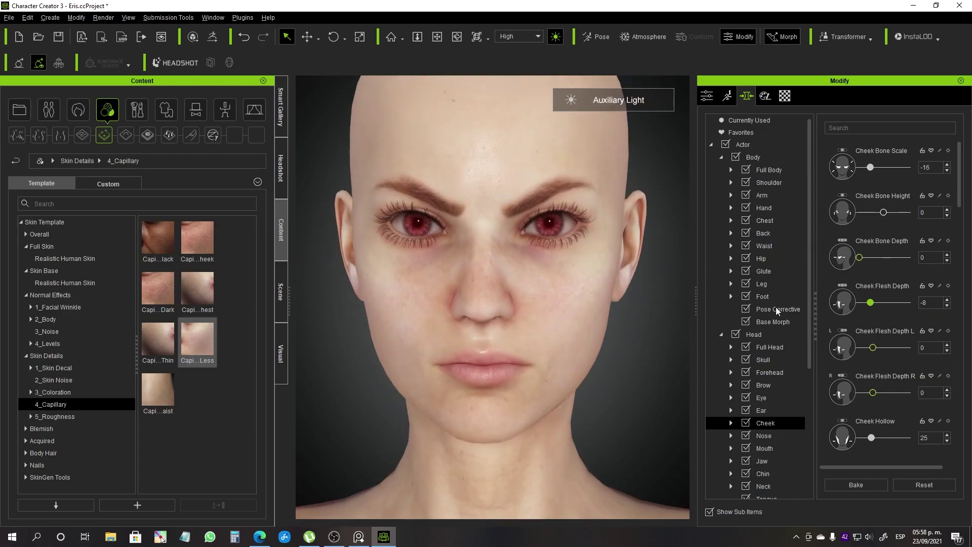
- Adjust the Cheek Dimple Crease and Cheek Mouth Scale morphs in the cheek morphs
{"action": "scroll", "coordinate": [868, 402], "scroll_direction": "down", "scroll_amount": 3}
{"action": "left_click_drag", "start_coordinate": [882, 424], "coordinate": [879, 431]}
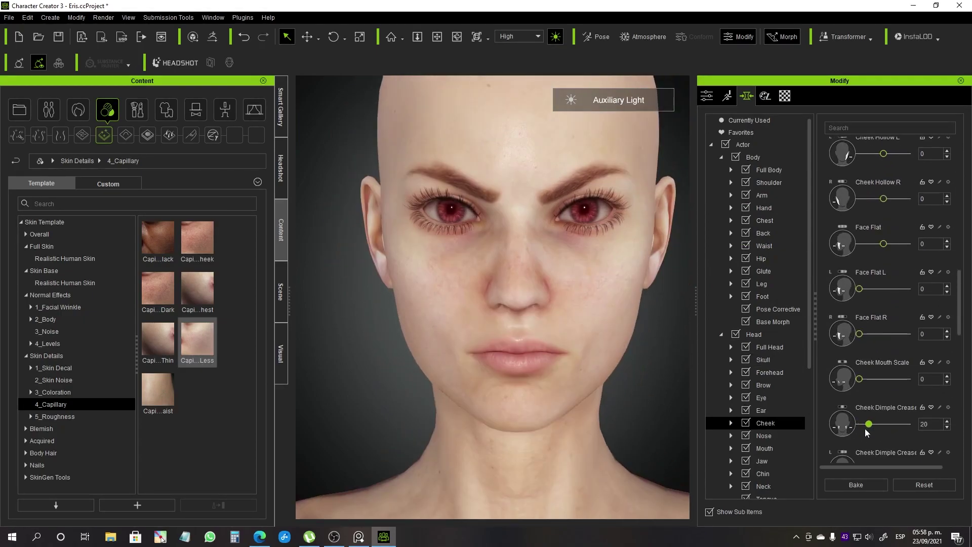
{"action": "left_click_drag", "start_coordinate": [907, 386], "coordinate": [861, 379]}
{"action": "scroll", "coordinate": [603, 406], "scroll_direction": "up", "scroll_amount": 3}
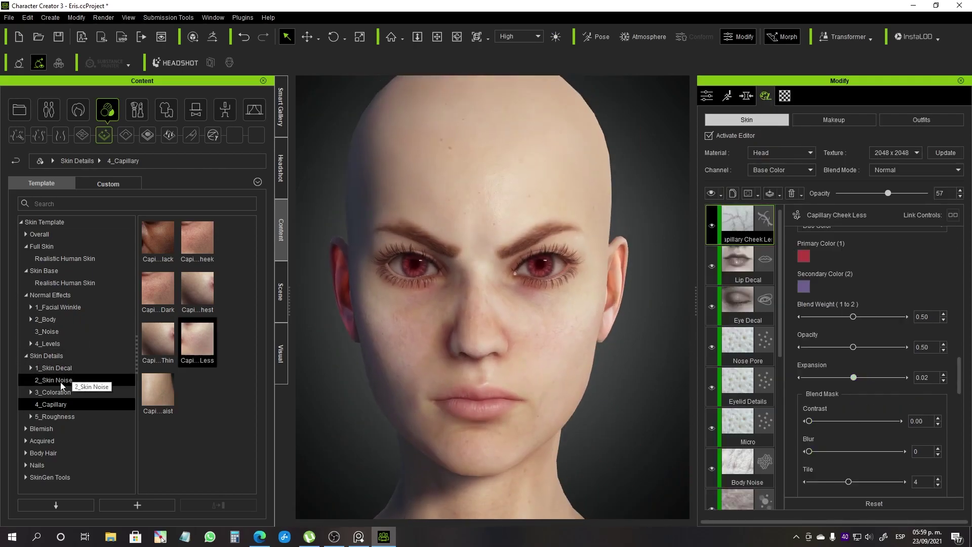
- Try the Dry Full roughness preset on the head and apply the oily forehead preset in its place
{"action": "left_click", "coordinate": [31, 416]}
{"action": "left_click", "coordinate": [70, 428]}
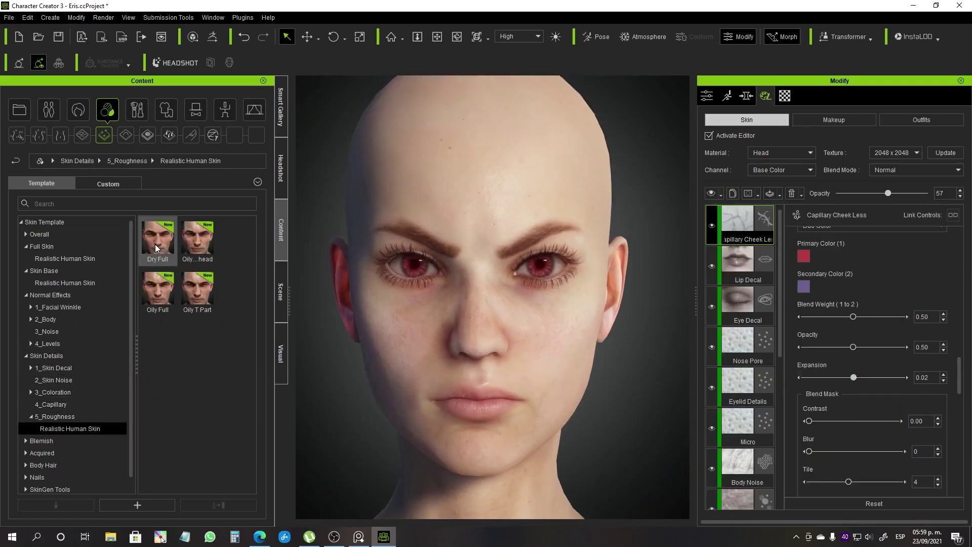
{"action": "double_click", "coordinate": [157, 238]}
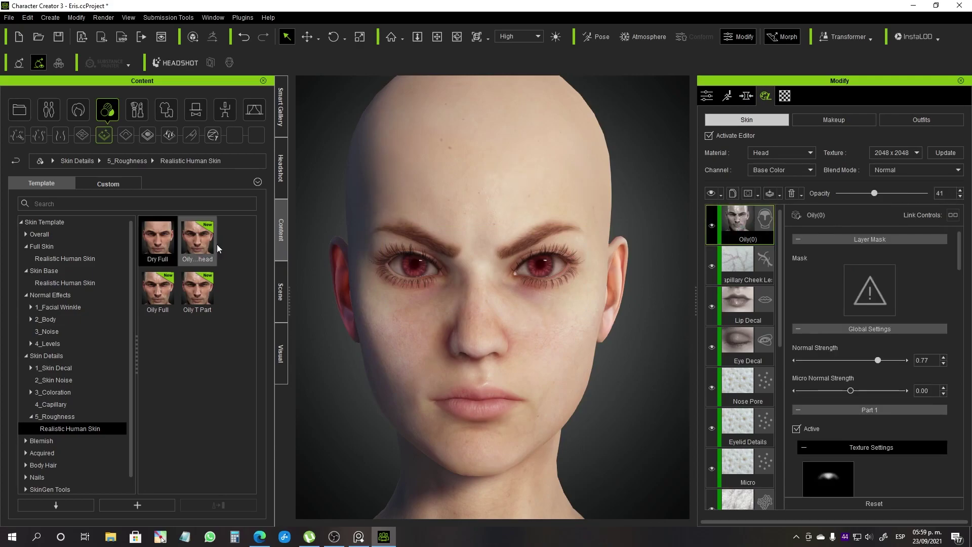
{"action": "double_click", "coordinate": [198, 238]}
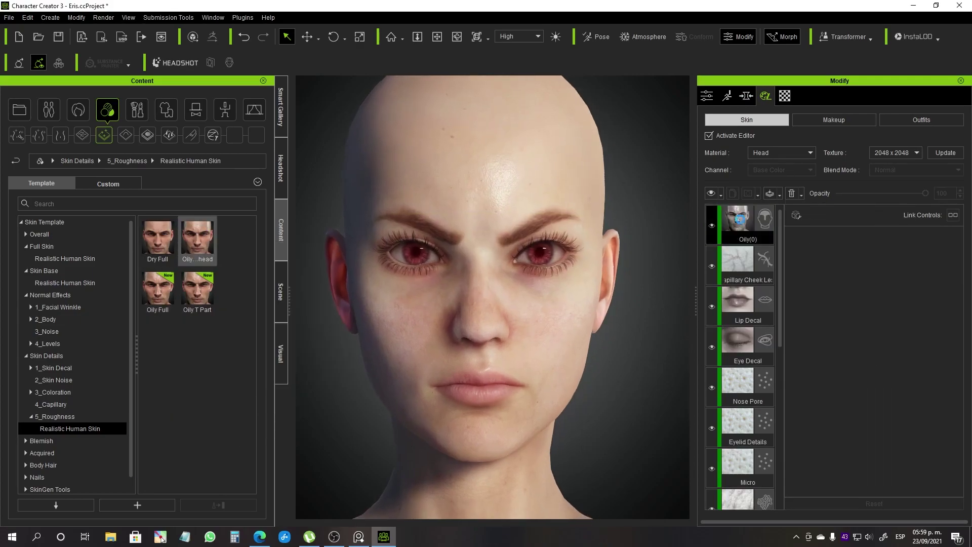
- Set the oily forehead layer's opacity to 26 and increase the blur of its range
{"action": "left_click", "coordinate": [748, 220]}
{"action": "left_click_drag", "start_coordinate": [871, 195], "coordinate": [861, 195]}
{"action": "scroll", "coordinate": [552, 329], "scroll_direction": "down", "scroll_amount": 2}
{"action": "scroll", "coordinate": [551, 329], "scroll_direction": "up", "scroll_amount": 2}
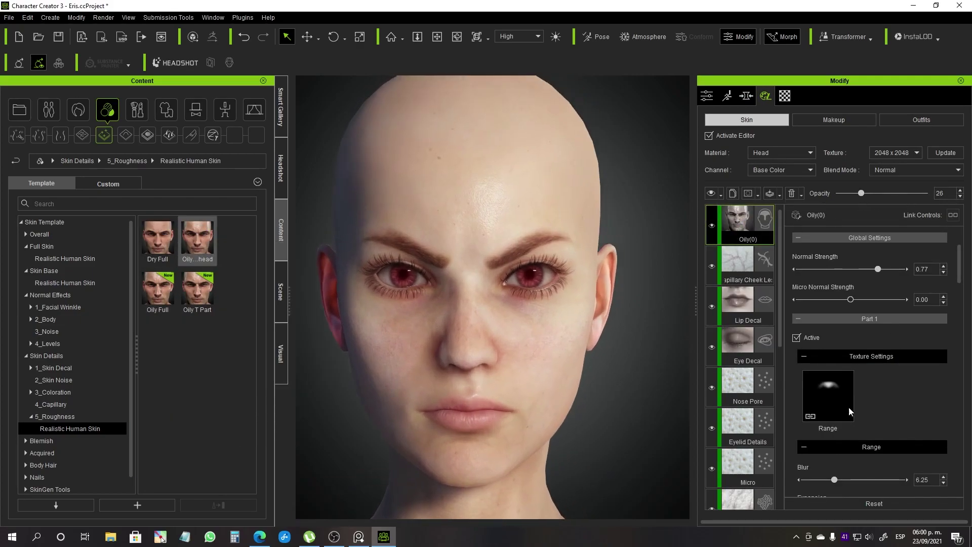
{"action": "scroll", "coordinate": [800, 412], "scroll_direction": "down", "scroll_amount": 3}
{"action": "left_click_drag", "start_coordinate": [835, 389], "coordinate": [846, 389]}
{"action": "scroll", "coordinate": [537, 313], "scroll_direction": "down", "scroll_amount": 3}
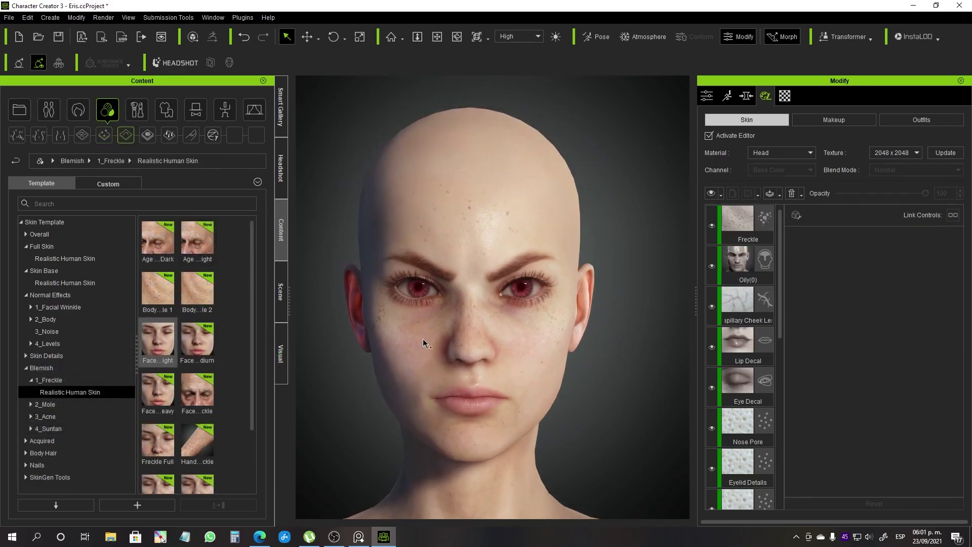
- Set the head's Freckle layer to blur 0.10, expansion -0.46 and opacity 52
{"action": "left_click", "coordinate": [748, 222]}
{"action": "scroll", "coordinate": [828, 372], "scroll_direction": "down", "scroll_amount": 4}
{"action": "scroll", "coordinate": [829, 372], "scroll_direction": "down", "scroll_amount": 2}
{"action": "left_click", "coordinate": [835, 389]}
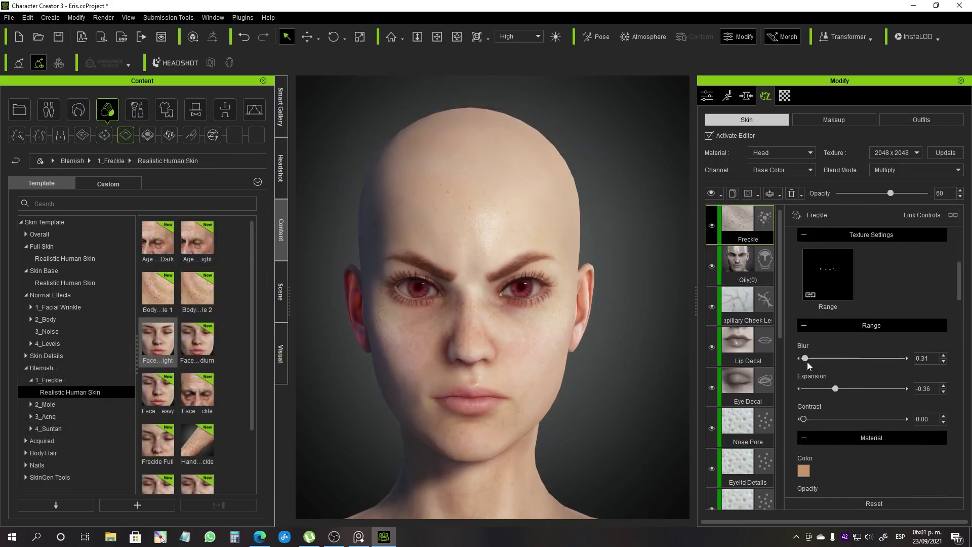
{"action": "scroll", "coordinate": [858, 430], "scroll_direction": "down", "scroll_amount": 5}
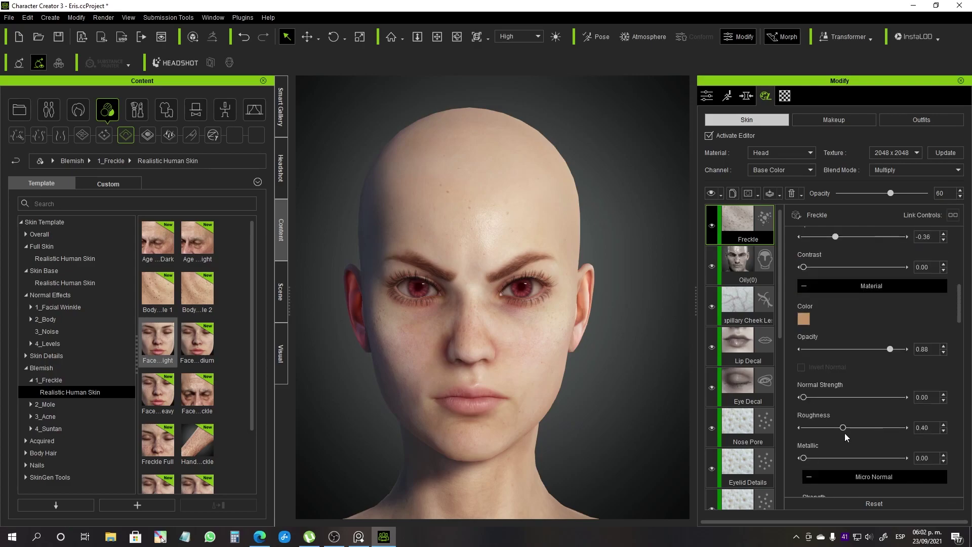
{"action": "scroll", "coordinate": [831, 385], "scroll_direction": "up", "scroll_amount": 3}
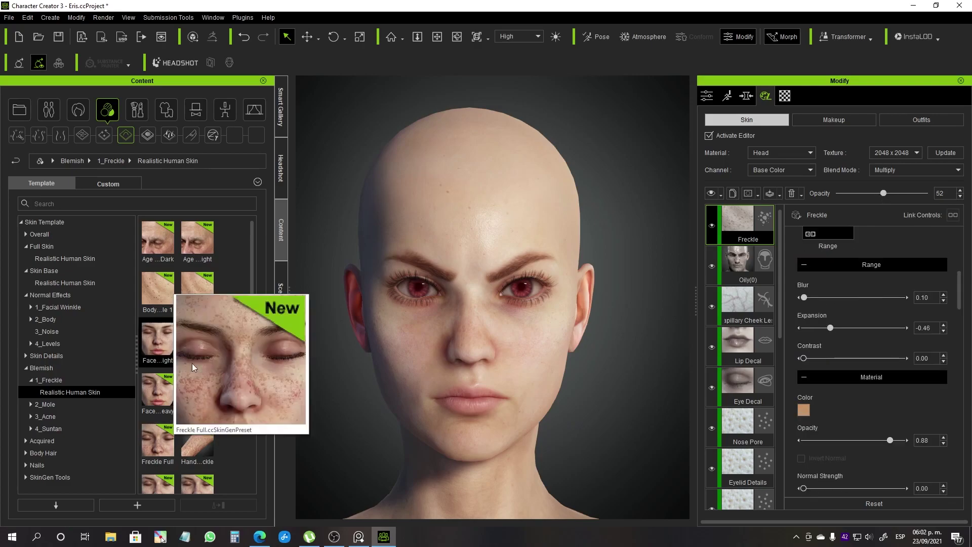
- Apply the Freckle 01 preset from the blemish library to the head and set the new layer's opacity to 37
{"action": "left_click", "coordinate": [110, 161]}
{"action": "left_click", "coordinate": [473, 292]}
{"action": "left_click", "coordinate": [765, 242]}
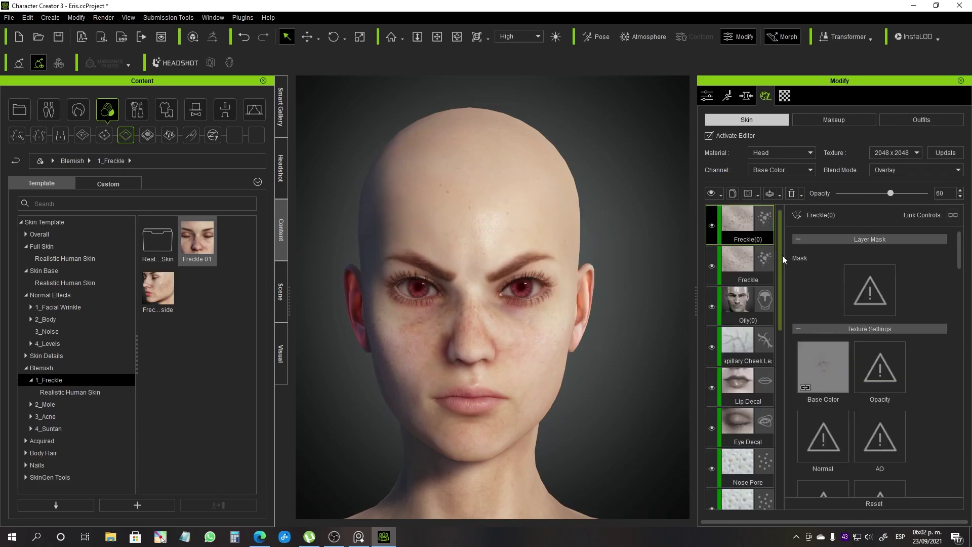
{"action": "left_click_drag", "start_coordinate": [867, 194], "coordinate": [864, 193]}
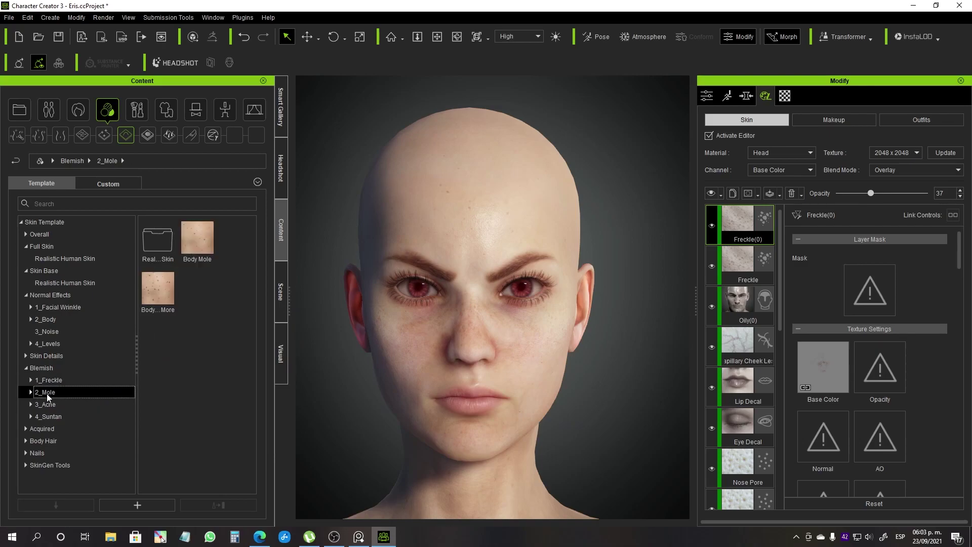
- Set the upper Body Mole layer's pattern scale to 200 and tile to 5 on the Body material
{"action": "left_click_drag", "start_coordinate": [542, 353], "coordinate": [542, 355]}
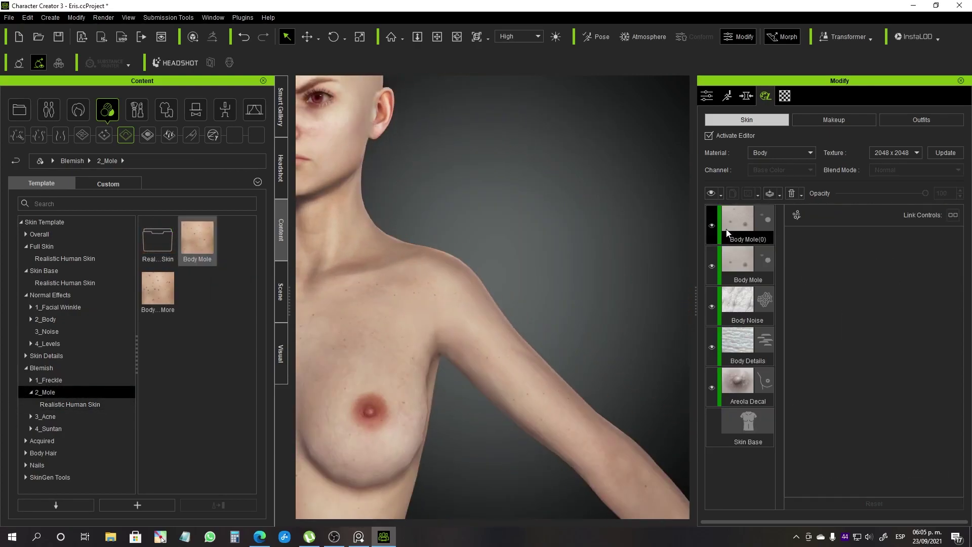
{"action": "left_click", "coordinate": [727, 233]}
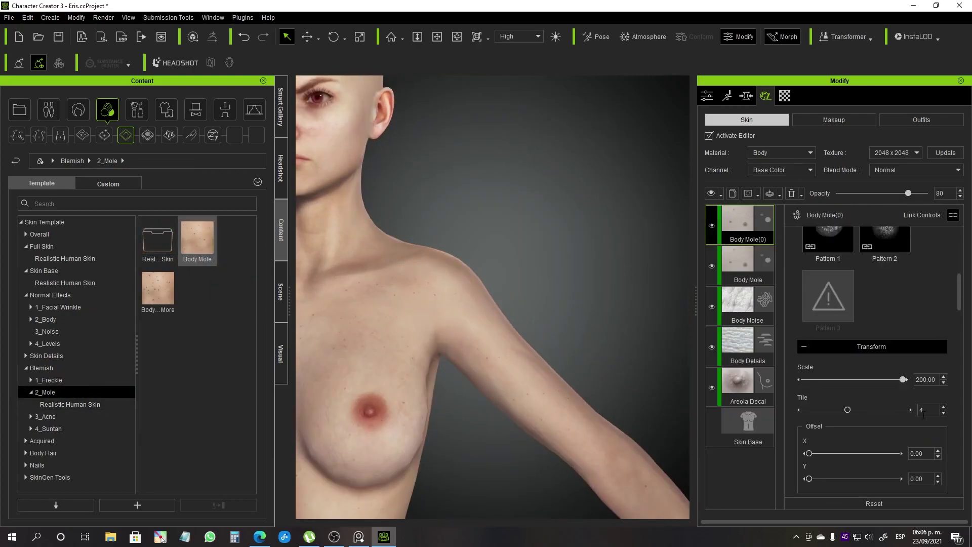
{"action": "middle_click_drag", "start_coordinate": [447, 460], "coordinate": [604, 443]}
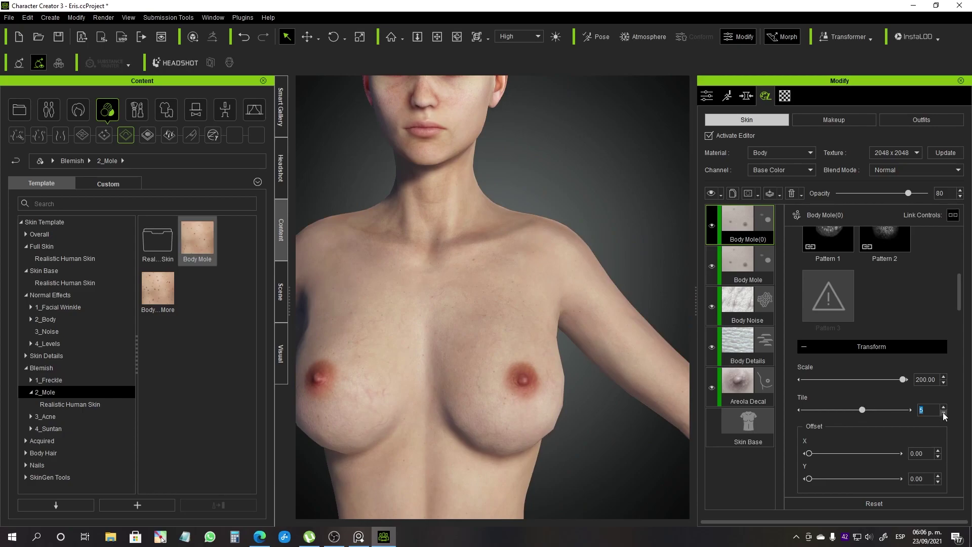
- Lower the opacity of the upper Body Mole layer on the Body material
{"action": "left_click_drag", "start_coordinate": [908, 193], "coordinate": [897, 192]}
{"action": "scroll", "coordinate": [870, 354], "scroll_direction": "down", "scroll_amount": 5}
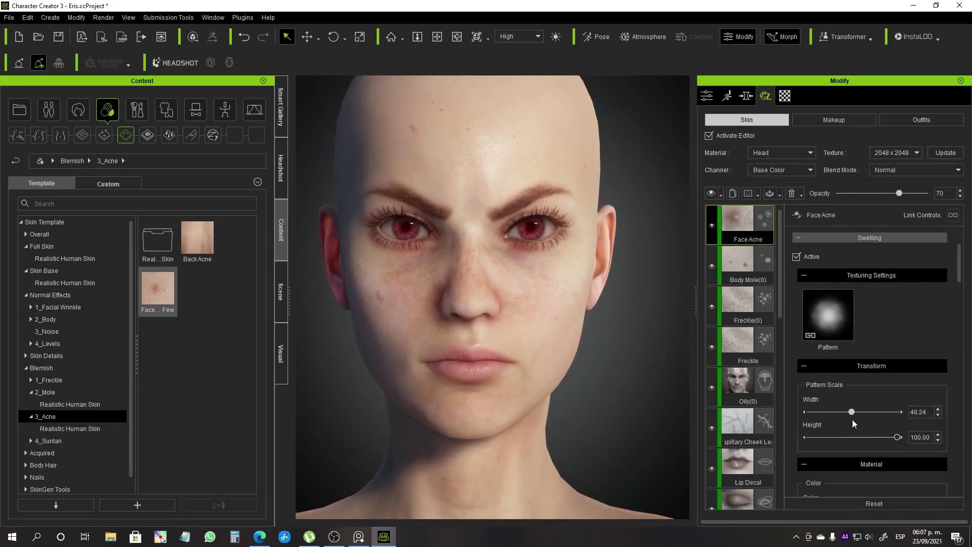
- Set the Face Acne layer's swelling to 32.35 by 32.94, make its whitehead orange with expansion 0.34, and set the layer opacity to 80
{"action": "scroll", "coordinate": [861, 446], "scroll_direction": "down", "scroll_amount": 5}
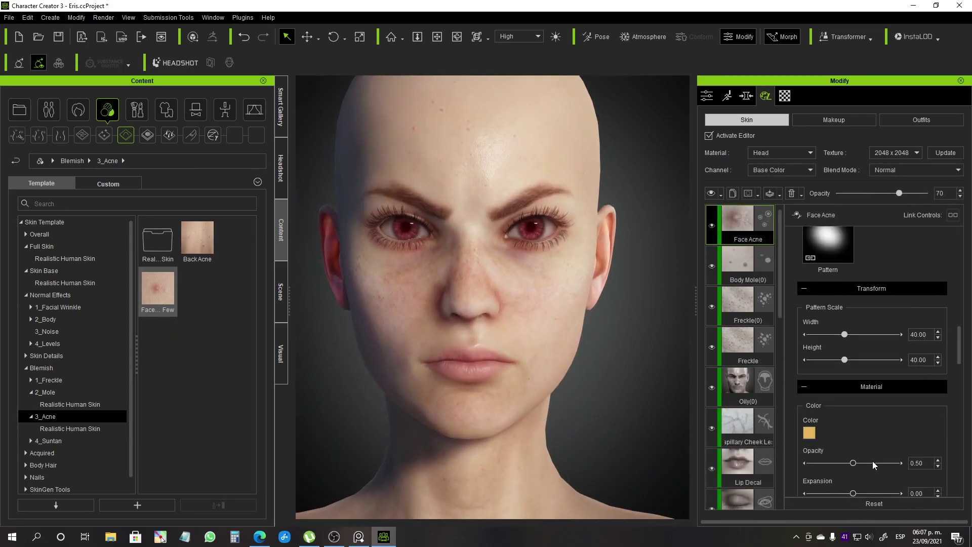
{"action": "scroll", "coordinate": [825, 460], "scroll_direction": "down", "scroll_amount": 1}
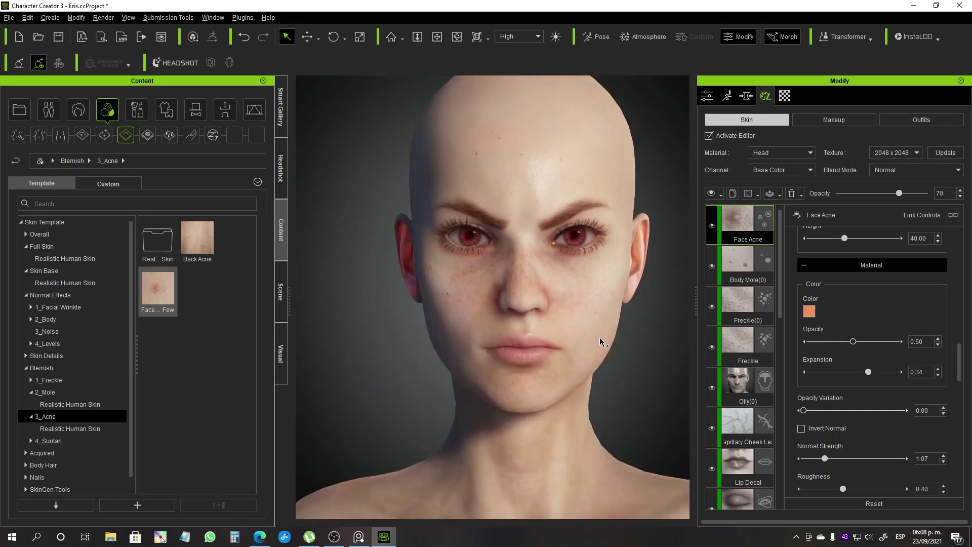
{"action": "scroll", "coordinate": [646, 392], "scroll_direction": "up", "scroll_amount": 3}
{"action": "scroll", "coordinate": [868, 385], "scroll_direction": "up", "scroll_amount": 20}
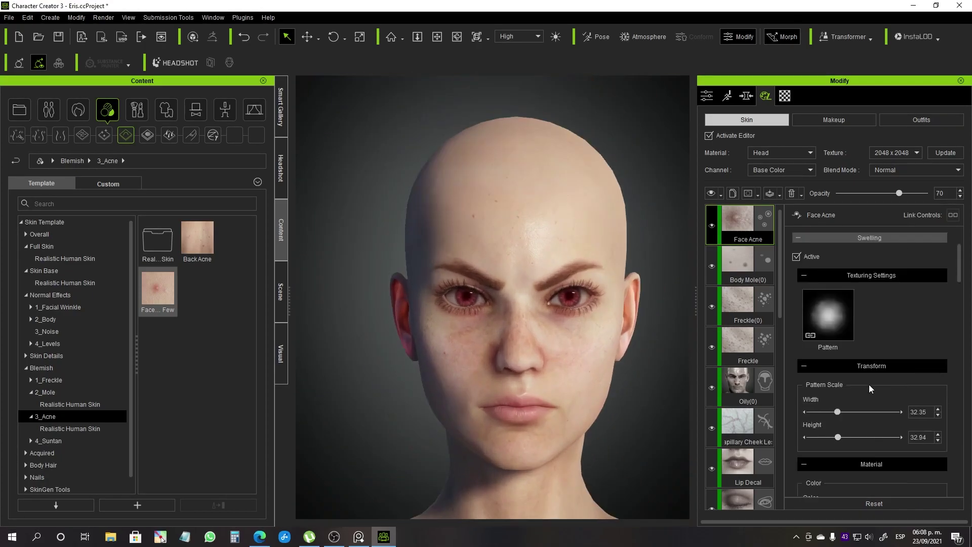
{"action": "scroll", "coordinate": [868, 388], "scroll_direction": "down", "scroll_amount": 5}
{"action": "left_click_drag", "start_coordinate": [899, 193], "coordinate": [908, 199]}
{"action": "scroll", "coordinate": [858, 418], "scroll_direction": "down", "scroll_amount": 5}
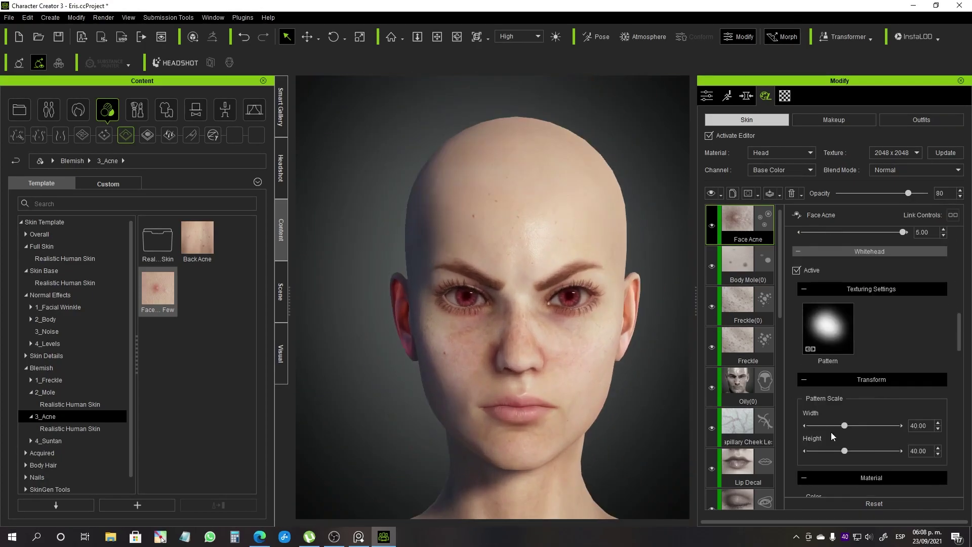
- Set the Face Acne pattern to scale 131.19, scale variation 0.53, tile 1.12, position disorder 0.76 and random remove 0.89
{"action": "scroll", "coordinate": [861, 432], "scroll_direction": "down", "scroll_amount": 5}
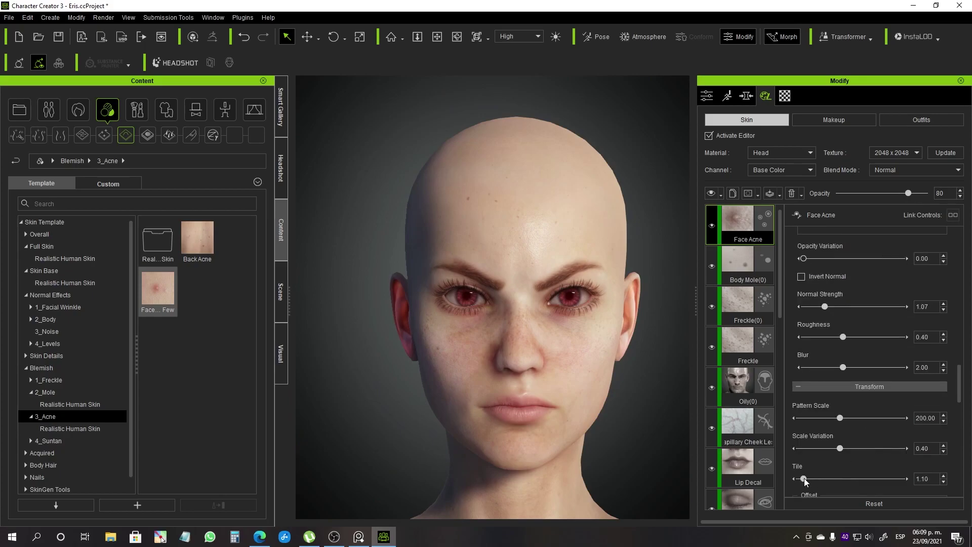
{"action": "scroll", "coordinate": [861, 416], "scroll_direction": "down", "scroll_amount": 5}
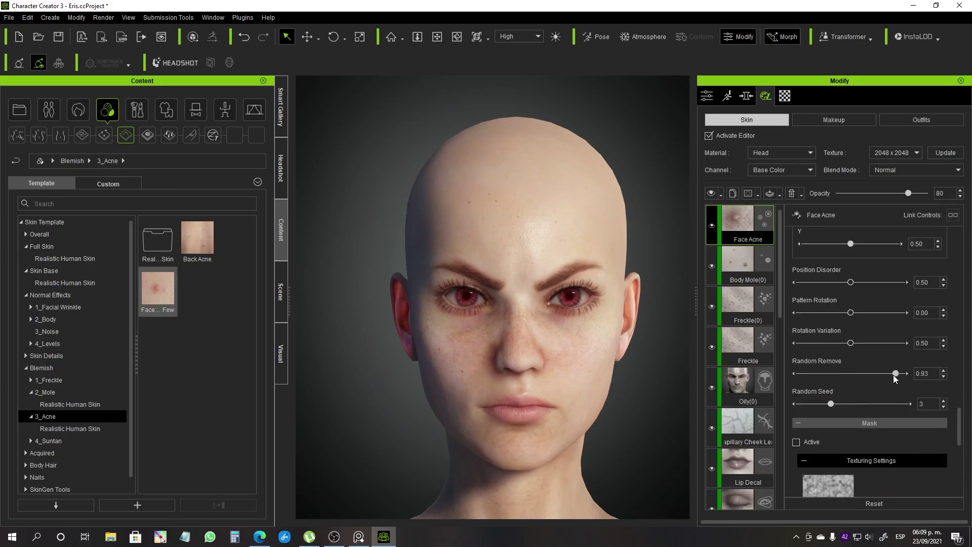
{"action": "left_click_drag", "start_coordinate": [850, 343], "coordinate": [866, 343]}
{"action": "left_click_drag", "start_coordinate": [855, 282], "coordinate": [878, 282]}
{"action": "scroll", "coordinate": [825, 303], "scroll_direction": "up", "scroll_amount": 3}
{"action": "mouse_move", "coordinate": [614, 418]}
{"action": "right_mouse_down"}
{"action": "mouse_move", "coordinate": [642, 428]}
{"action": "mouse_move", "coordinate": [612, 408]}
{"action": "right_mouse_up"}
{"action": "scroll", "coordinate": [628, 415], "scroll_direction": "up", "scroll_amount": 2}
{"action": "middle_click_drag", "start_coordinate": [633, 419], "coordinate": [632, 453]}
- Apply the medium face acne preset from the realistic human skin acne library to the head
{"action": "left_click", "coordinate": [162, 244]}
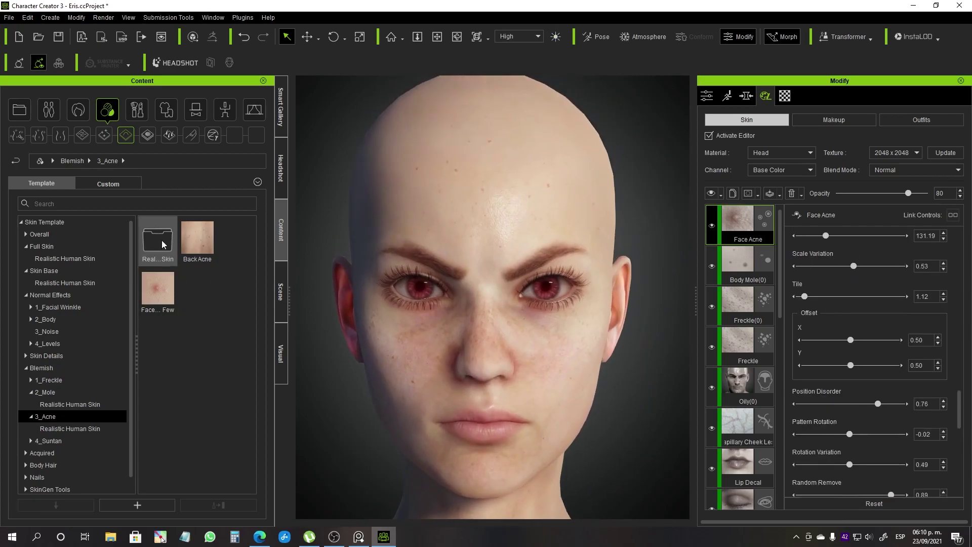
{"action": "double_click", "coordinate": [162, 245]}
{"action": "left_click_drag", "start_coordinate": [197, 340], "coordinate": [549, 368]}
- Change the whitehead colour of the new Face Acne layer
{"action": "scroll", "coordinate": [891, 378], "scroll_direction": "down", "scroll_amount": 5}
{"action": "scroll", "coordinate": [866, 369], "scroll_direction": "down", "scroll_amount": 3}
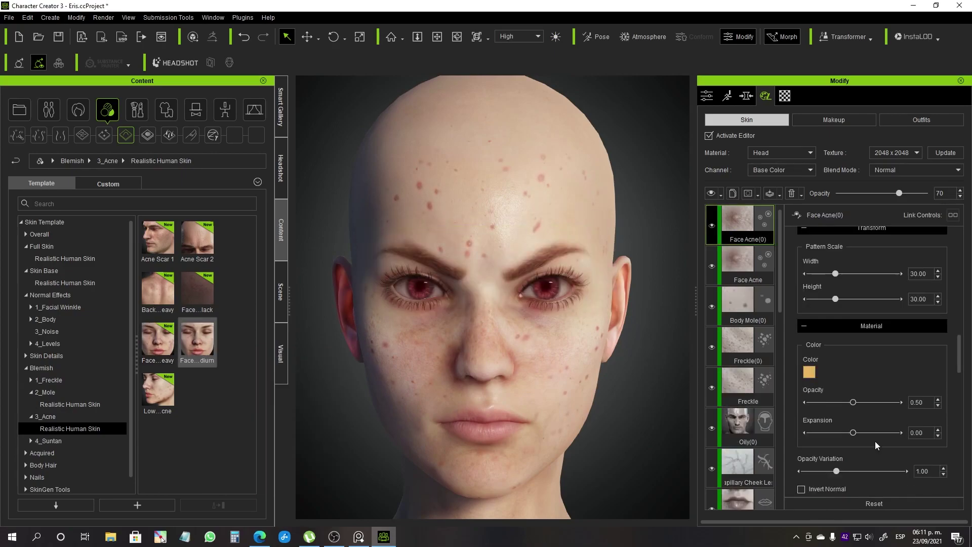
{"action": "left_click", "coordinate": [809, 372]}
{"action": "left_click", "coordinate": [590, 362]}
{"action": "left_click", "coordinate": [809, 373]}
{"action": "left_click", "coordinate": [583, 223]}
{"action": "left_click", "coordinate": [542, 364]}
- Reduce the new Face Acne layer's pattern scale and set scale variation to 0.83, tile to 1.36 and random remove to 0.82
{"action": "scroll", "coordinate": [892, 451], "scroll_direction": "down", "scroll_amount": 9}
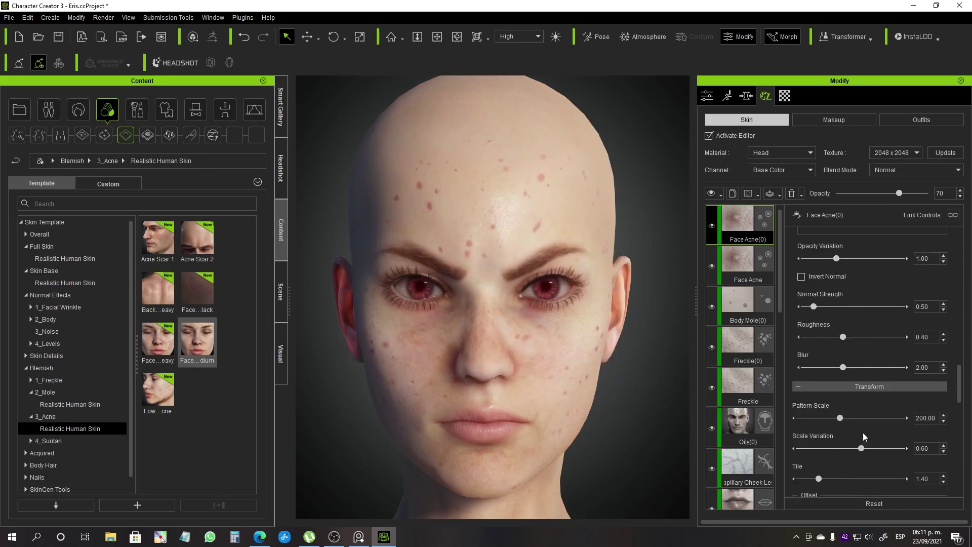
{"action": "left_click_drag", "start_coordinate": [819, 418], "coordinate": [818, 419]}
{"action": "left_click_drag", "start_coordinate": [840, 357], "coordinate": [825, 357]}
{"action": "left_click_drag", "start_coordinate": [872, 388], "coordinate": [885, 388]}
{"action": "scroll", "coordinate": [852, 467], "scroll_direction": "down", "scroll_amount": 3}
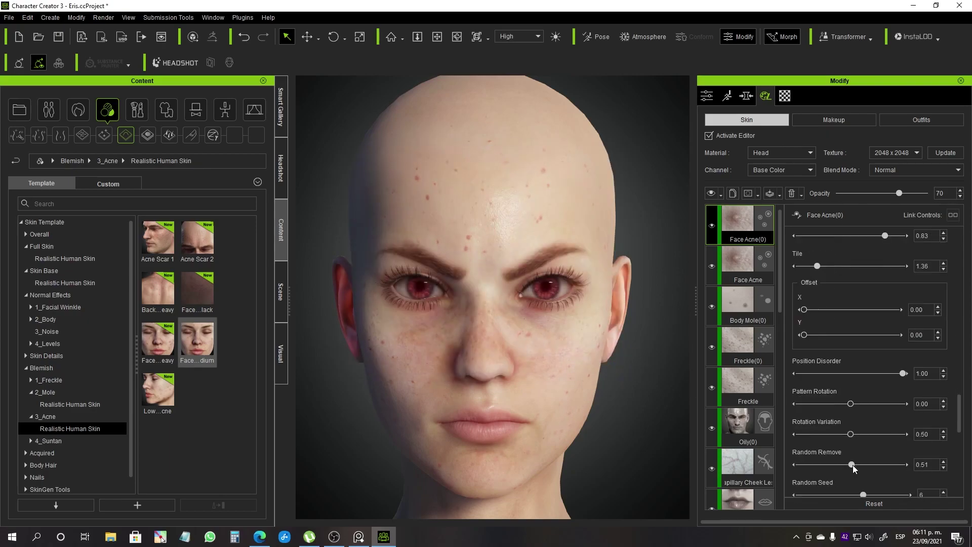
{"action": "scroll", "coordinate": [845, 457], "scroll_direction": "up", "scroll_amount": 5}
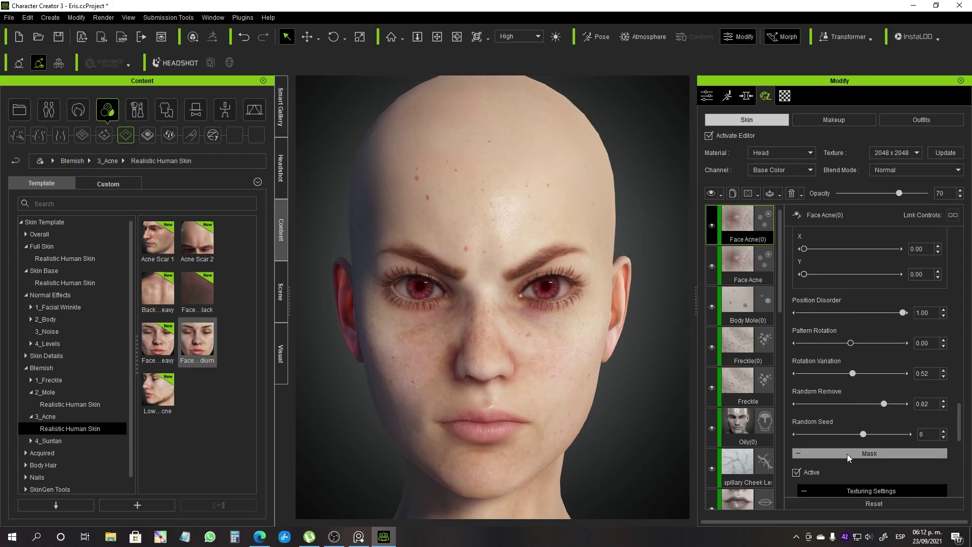
- Set the new Face Acne layer's swelling width and height to 60 and its opacity to 51
{"action": "scroll", "coordinate": [873, 400], "scroll_direction": "up", "scroll_amount": 10}
{"action": "scroll", "coordinate": [873, 400], "scroll_direction": "down", "scroll_amount": 1}
{"action": "left_click_drag", "start_coordinate": [927, 352], "coordinate": [907, 354]}
{"action": "type", "text": "60"}
{"action": "key", "text": "Tab"}
{"action": "type", "text": "60"}
{"action": "key", "text": "Return"}
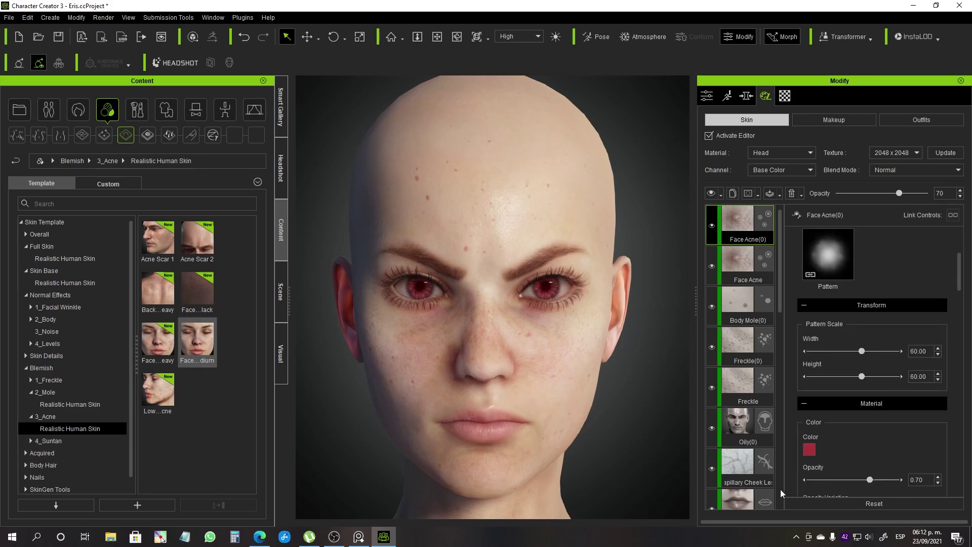
{"action": "scroll", "coordinate": [850, 385], "scroll_direction": "down", "scroll_amount": 1}
{"action": "left_click_drag", "start_coordinate": [899, 193], "coordinate": [883, 195]}
{"action": "scroll", "coordinate": [606, 434], "scroll_direction": "down", "scroll_amount": 6}
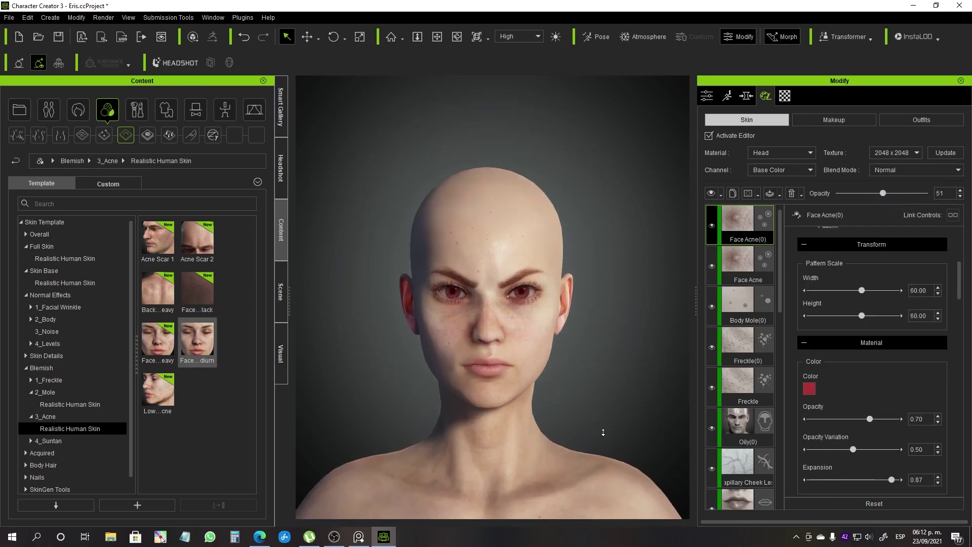
- Save the project
{"action": "scroll", "coordinate": [603, 432], "scroll_direction": "up", "scroll_amount": 5}
{"action": "left_click", "coordinate": [9, 17]}
{"action": "left_click", "coordinate": [29, 55]}
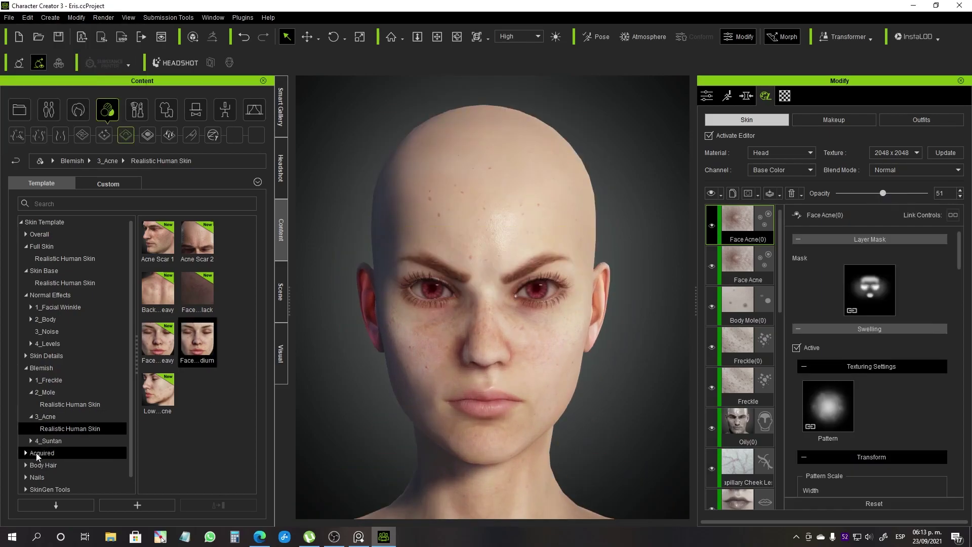
- Apply a vascular preset from the realistic body normal effects library to the avatar
{"action": "left_click", "coordinate": [26, 368]}
{"action": "left_click", "coordinate": [26, 295]}
{"action": "left_click", "coordinate": [27, 271]}
{"action": "double_click", "coordinate": [56, 284]}
{"action": "double_click", "coordinate": [74, 296]}
{"action": "left_click", "coordinate": [96, 318]}
{"action": "left_click", "coordinate": [31, 295]}
{"action": "left_click", "coordinate": [46, 308]}
{"action": "double_click", "coordinate": [161, 241]}
{"action": "double_click", "coordinate": [159, 339]}
{"action": "left_click_drag", "start_coordinate": [159, 240], "coordinate": [553, 389]}
- Apply the medium female strong-muscle preset from the realistic body muscle library to the avatar
{"action": "right_click_drag", "start_coordinate": [572, 324], "coordinate": [568, 419]}
{"action": "scroll", "coordinate": [569, 419], "scroll_direction": "down", "scroll_amount": 5}
{"action": "scroll", "coordinate": [569, 419], "scroll_direction": "up", "scroll_amount": 4}
{"action": "middle_click_drag", "start_coordinate": [568, 419], "coordinate": [576, 369]}
{"action": "scroll", "coordinate": [511, 344], "scroll_direction": "down", "scroll_amount": 4}
{"action": "left_click", "coordinate": [58, 331]}
{"action": "left_click_drag", "start_coordinate": [158, 340], "coordinate": [486, 379]}
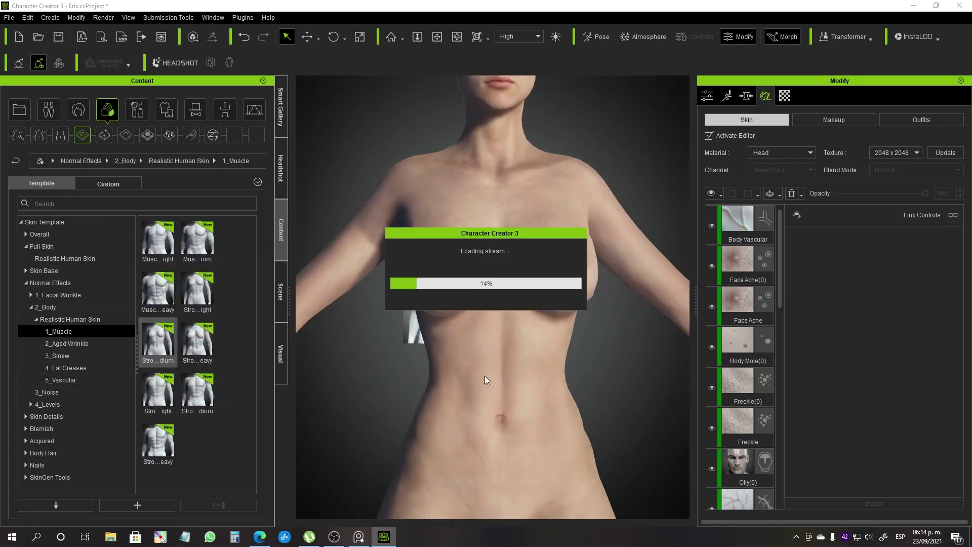
- Set the opacity of the head's Body Muscle layer to 91
{"action": "scroll", "coordinate": [405, 388], "scroll_direction": "down", "scroll_amount": 3}
{"action": "middle_click_drag", "start_coordinate": [486, 385], "coordinate": [457, 399]}
{"action": "left_click", "coordinate": [747, 222]}
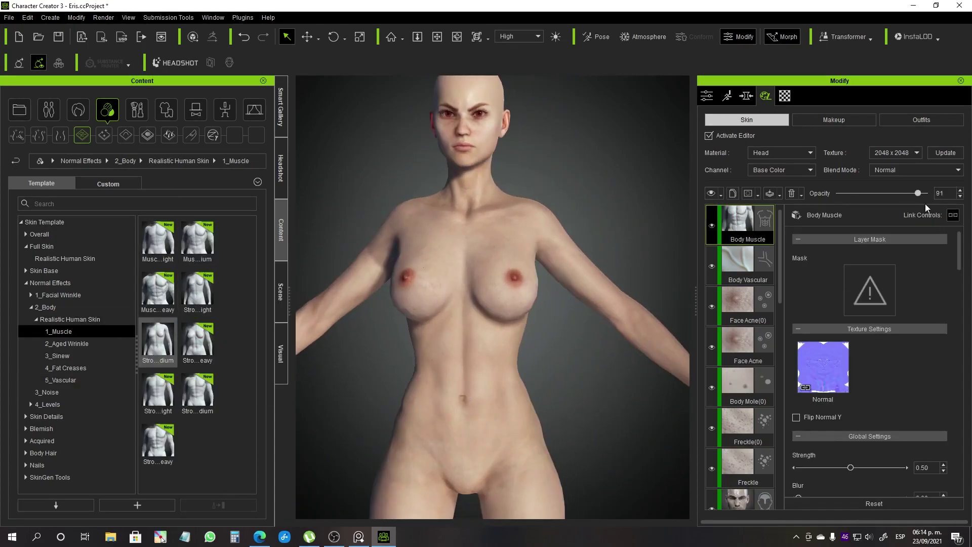
{"action": "scroll", "coordinate": [594, 415], "scroll_direction": "down", "scroll_amount": 3}
{"action": "scroll", "coordinate": [584, 406], "scroll_direction": "up", "scroll_amount": 3}
- Set the head's Body Vascular layer to opacity 70, with normal strength 0.35, color opacity 0.55 and roughness opacity 0.82 for its range
{"action": "left_click", "coordinate": [748, 266]}
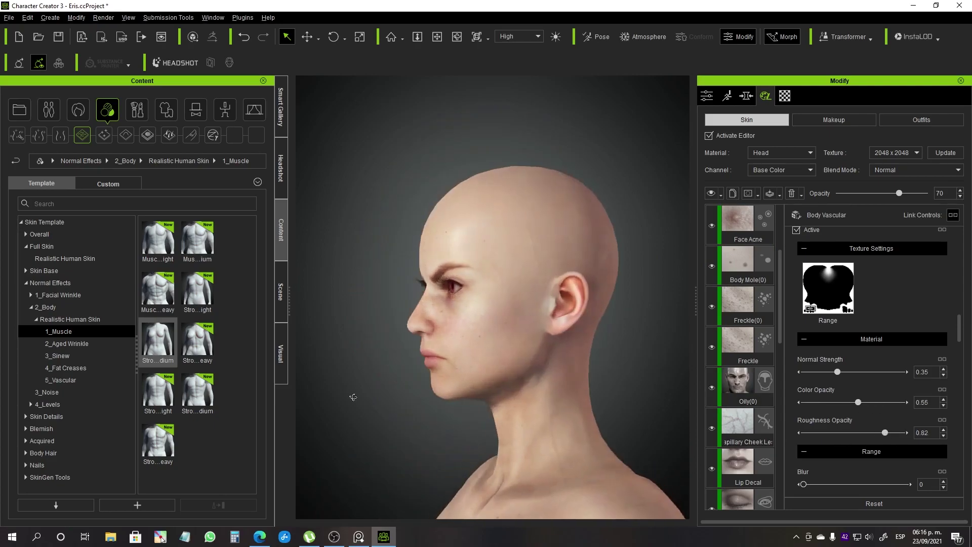
{"action": "right_click_drag", "start_coordinate": [365, 397], "coordinate": [637, 405]}
- On the Body material, set the Body Vascular layer's opacity to 65 and inspect the veins on the torso and thighs
{"action": "left_click", "coordinate": [770, 157]}
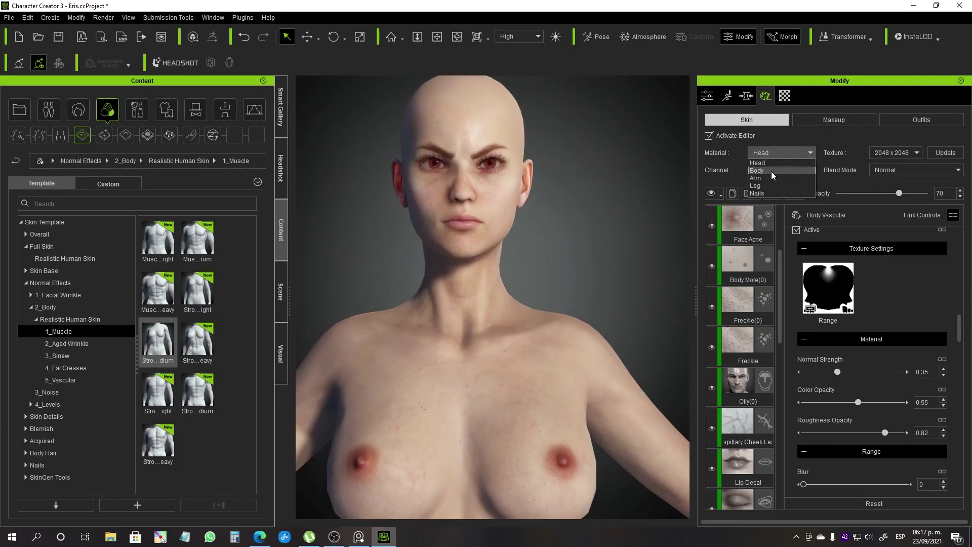
{"action": "left_click", "coordinate": [770, 172]}
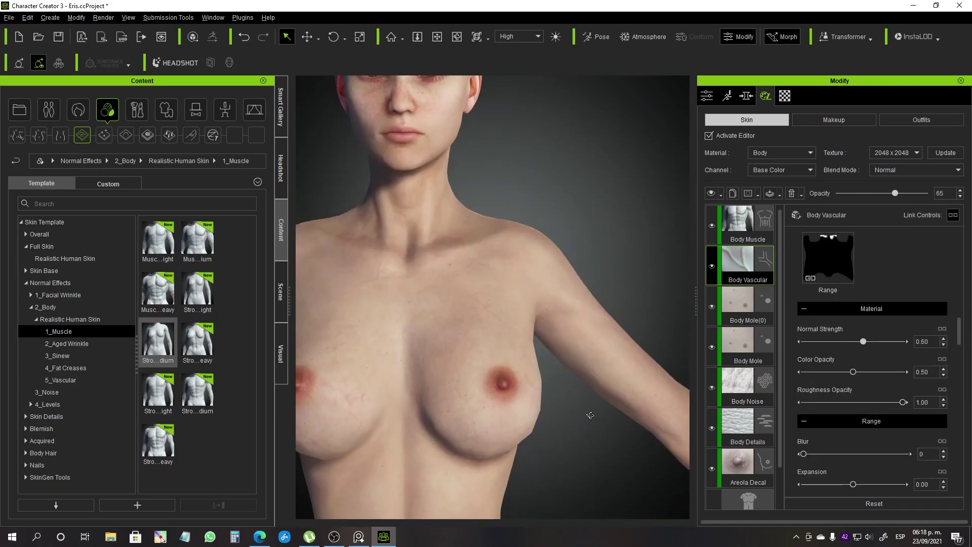
{"action": "mouse_move", "coordinate": [590, 415]}
{"action": "right_mouse_down"}
{"action": "mouse_move", "coordinate": [627, 413]}
{"action": "mouse_move", "coordinate": [471, 395]}
{"action": "mouse_move", "coordinate": [597, 410]}
{"action": "right_mouse_up"}
{"action": "scroll", "coordinate": [597, 410], "scroll_direction": "down", "scroll_amount": 3}
{"action": "middle_click_drag", "start_coordinate": [597, 410], "coordinate": [602, 319]}
{"action": "scroll", "coordinate": [625, 374], "scroll_direction": "up", "scroll_amount": 4}
{"action": "middle_click_drag", "start_coordinate": [625, 373], "coordinate": [587, 273]}
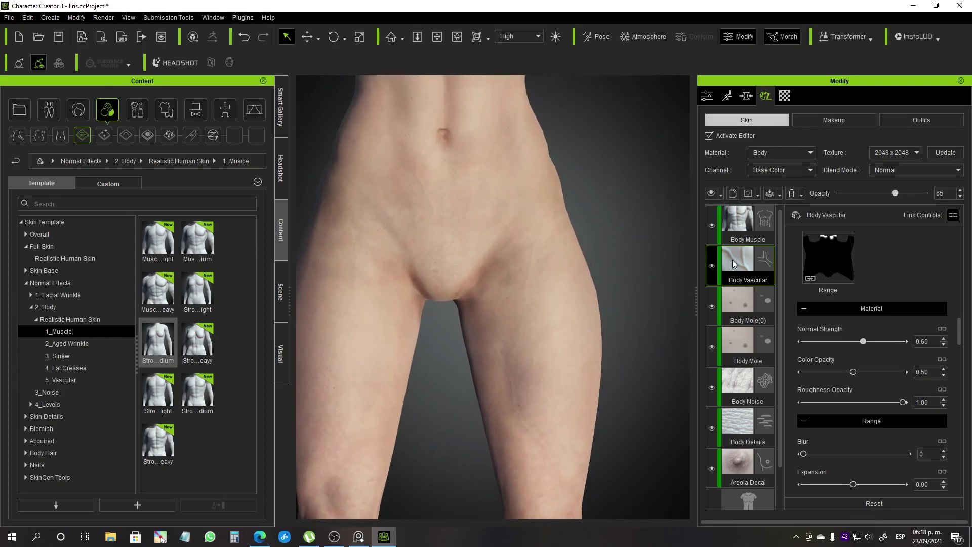
- Refine the body's Body Vascular layer with opacity 63 and global normal strength 0.56
{"action": "left_click_drag", "start_coordinate": [824, 343], "coordinate": [860, 342]}
{"action": "mouse_move", "coordinate": [590, 380]}
{"action": "right_mouse_down"}
{"action": "mouse_move", "coordinate": [618, 380]}
{"action": "mouse_move", "coordinate": [597, 380]}
{"action": "right_mouse_up"}
{"action": "scroll", "coordinate": [856, 359], "scroll_direction": "down", "scroll_amount": 10}
{"action": "left_click_drag", "start_coordinate": [869, 362], "coordinate": [854, 363]}
{"action": "scroll", "coordinate": [838, 395], "scroll_direction": "down", "scroll_amount": 12}
{"action": "scroll", "coordinate": [852, 409], "scroll_direction": "up", "scroll_amount": 5}
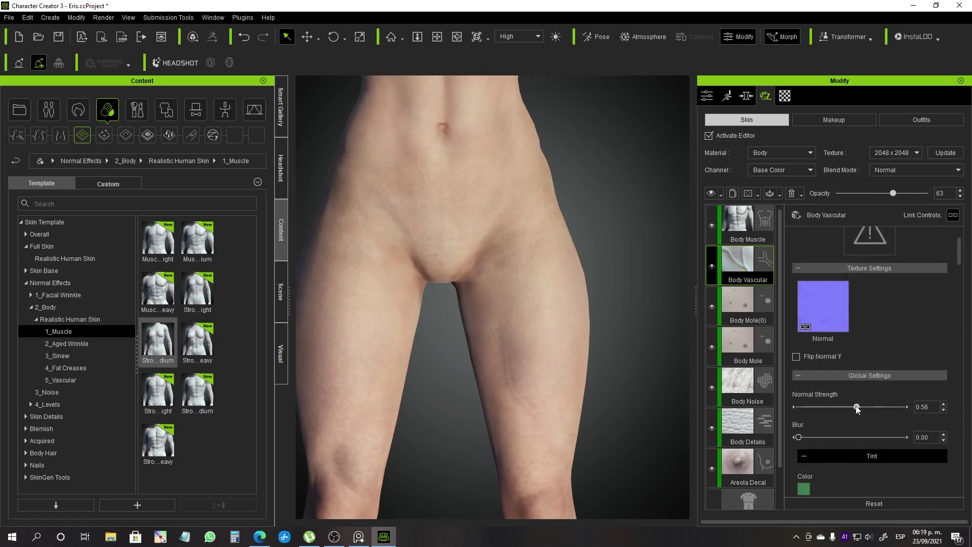
{"action": "scroll", "coordinate": [619, 315], "scroll_direction": "down", "scroll_amount": 5}
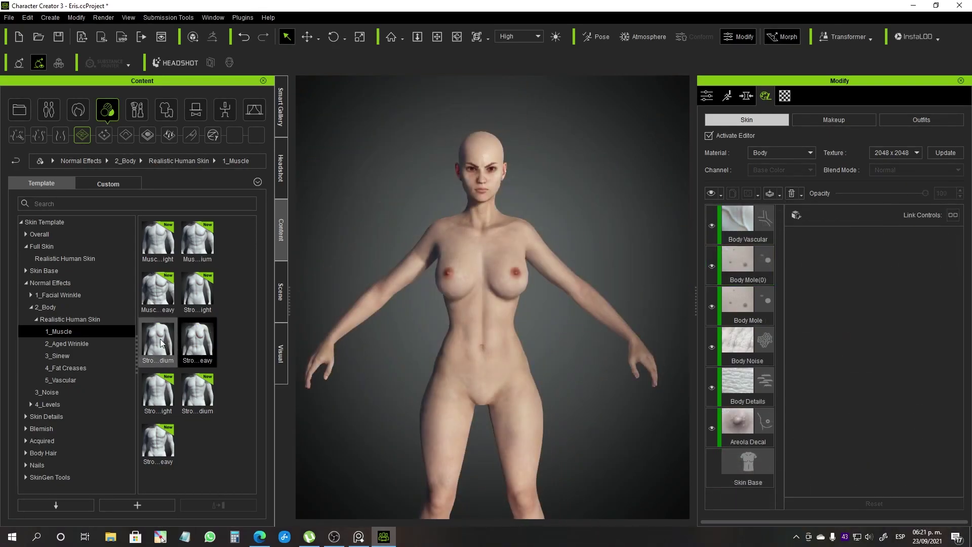
- Add the medium female strong-muscle preset to the body again as a new layer
{"action": "left_click_drag", "start_coordinate": [161, 344], "coordinate": [547, 336]}
{"action": "scroll", "coordinate": [547, 336], "scroll_direction": "up", "scroll_amount": 5}
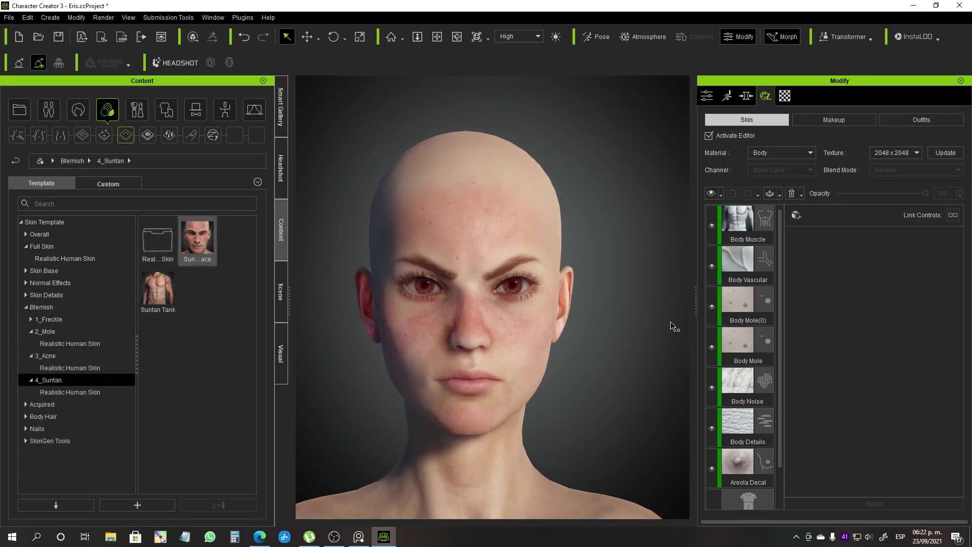
- Set the head's Sunburn Face layer opacity to 10 and select the Sunburn Noise layer
{"action": "left_click", "coordinate": [745, 263]}
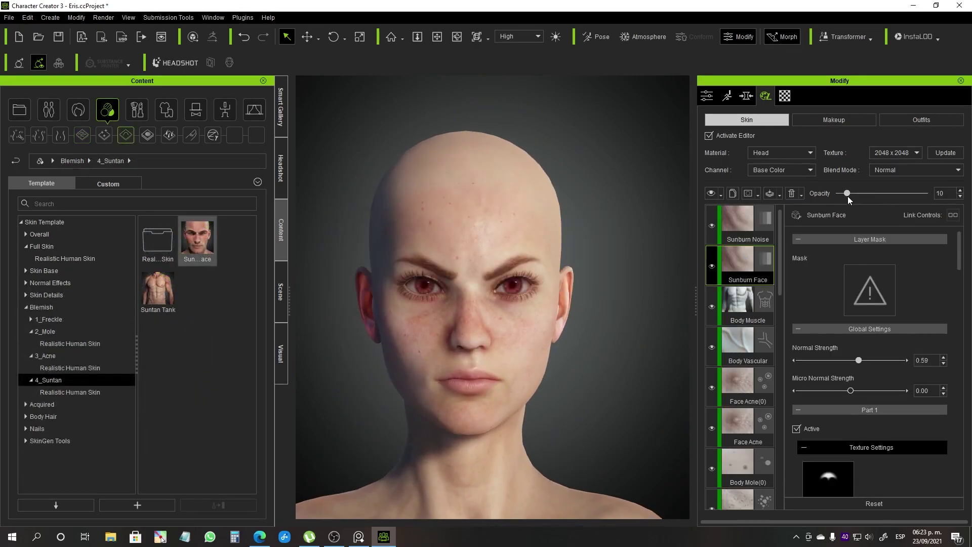
{"action": "left_click", "coordinate": [739, 225]}
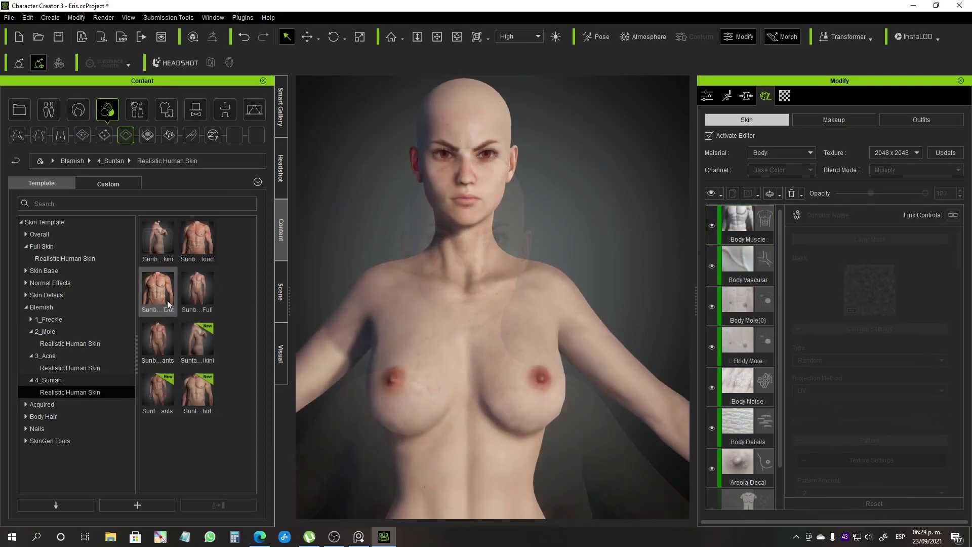
- Apply a sunburn preset from the realistic suntan library to the body and adjust the settings of its layers
{"action": "left_click_drag", "start_coordinate": [158, 289], "coordinate": [413, 318]}
{"action": "right_click_drag", "start_coordinate": [646, 293], "coordinate": [622, 296]}
{"action": "left_click", "coordinate": [743, 266]}
{"action": "scroll", "coordinate": [846, 377], "scroll_direction": "down", "scroll_amount": 10}
{"action": "scroll", "coordinate": [861, 400], "scroll_direction": "down", "scroll_amount": 1}
{"action": "left_click_drag", "start_coordinate": [902, 417], "coordinate": [864, 449]}
{"action": "scroll", "coordinate": [877, 418], "scroll_direction": "down", "scroll_amount": 3}
{"action": "scroll", "coordinate": [562, 350], "scroll_direction": "up", "scroll_amount": 6}
{"action": "scroll", "coordinate": [856, 420], "scroll_direction": "down", "scroll_amount": 1}
{"action": "scroll", "coordinate": [638, 397], "scroll_direction": "down", "scroll_amount": 5}
{"action": "middle_click_drag", "start_coordinate": [666, 296], "coordinate": [669, 403]}
{"action": "left_click", "coordinate": [740, 223]}
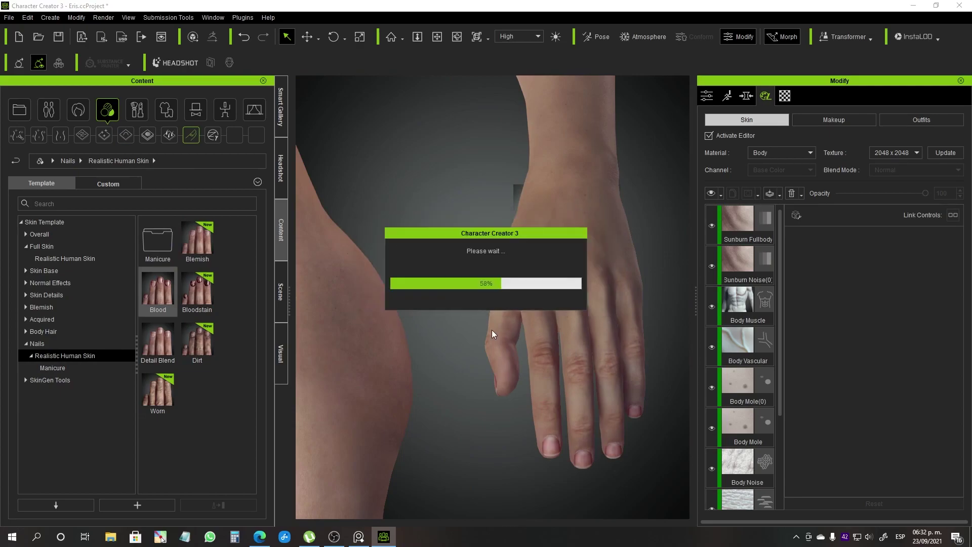
- On the nails' Blood layer, set the range material colour to dark brown and the layer opacity to 61
{"action": "left_click", "coordinate": [743, 216]}
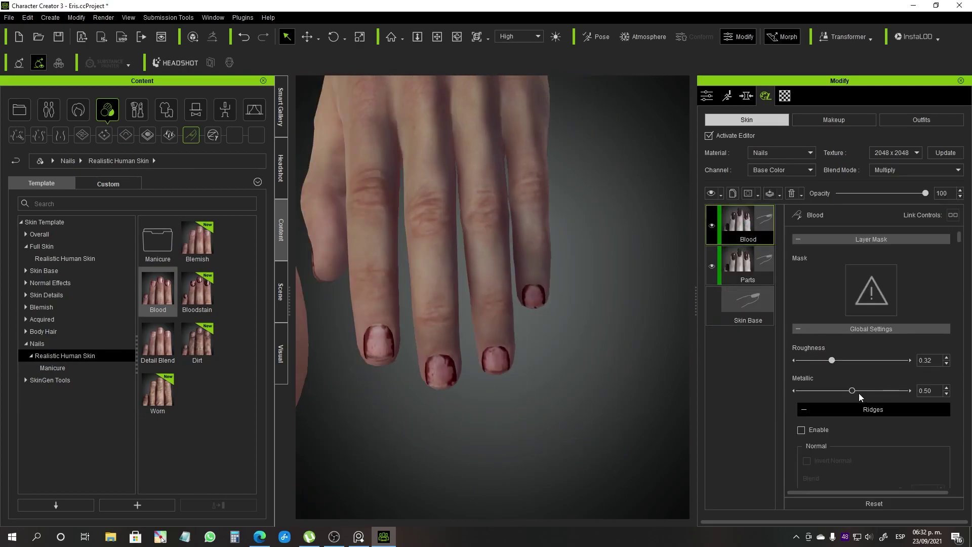
{"action": "scroll", "coordinate": [883, 401], "scroll_direction": "down", "scroll_amount": 10}
{"action": "left_click", "coordinate": [813, 358]}
{"action": "left_click_drag", "start_coordinate": [800, 278], "coordinate": [800, 303]}
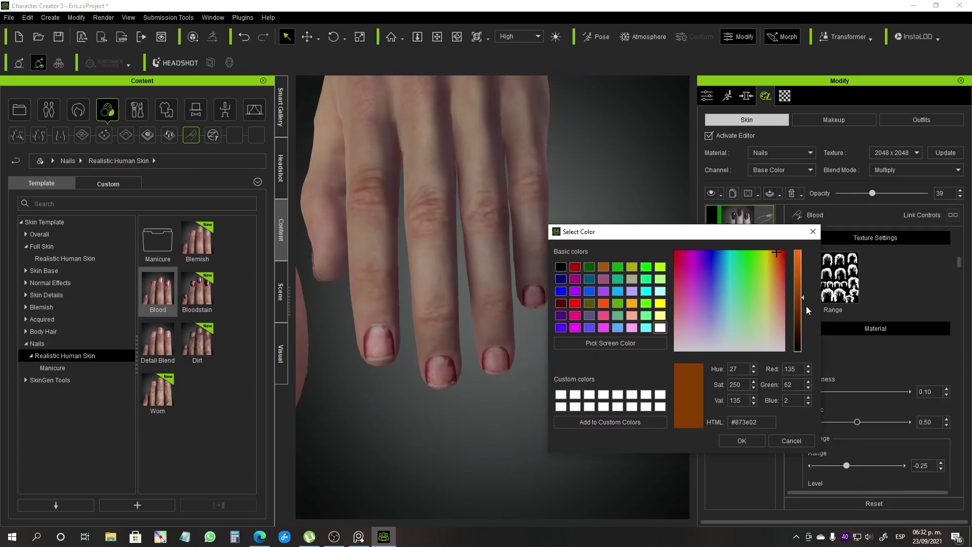
{"action": "key", "text": "Return"}
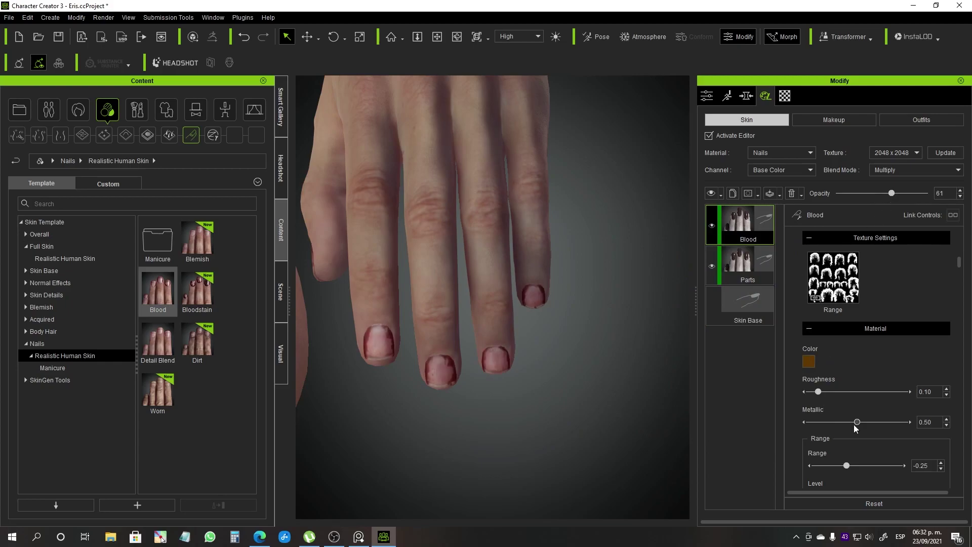
- Darken the colour in the next section of the nails' Blood layer
{"action": "scroll", "coordinate": [868, 386], "scroll_direction": "down", "scroll_amount": 12}
{"action": "left_click", "coordinate": [809, 303]}
{"action": "mouse_move", "coordinate": [877, 286]}
{"action": "left_mouse_down"}
{"action": "mouse_move", "coordinate": [877, 354]}
{"action": "mouse_move", "coordinate": [877, 301]}
{"action": "left_mouse_up"}
{"action": "left_click", "coordinate": [815, 443]}
{"action": "left_click", "coordinate": [809, 303]}
{"action": "mouse_move", "coordinate": [603, 218]}
{"action": "left_mouse_down"}
{"action": "mouse_move", "coordinate": [604, 189]}
{"action": "mouse_move", "coordinate": [604, 226]}
{"action": "left_mouse_up"}
{"action": "left_click", "coordinate": [542, 363]}
{"action": "left_click", "coordinate": [809, 303]}
{"action": "left_click", "coordinate": [542, 363]}
{"action": "scroll", "coordinate": [856, 412], "scroll_direction": "down", "scroll_amount": 10}
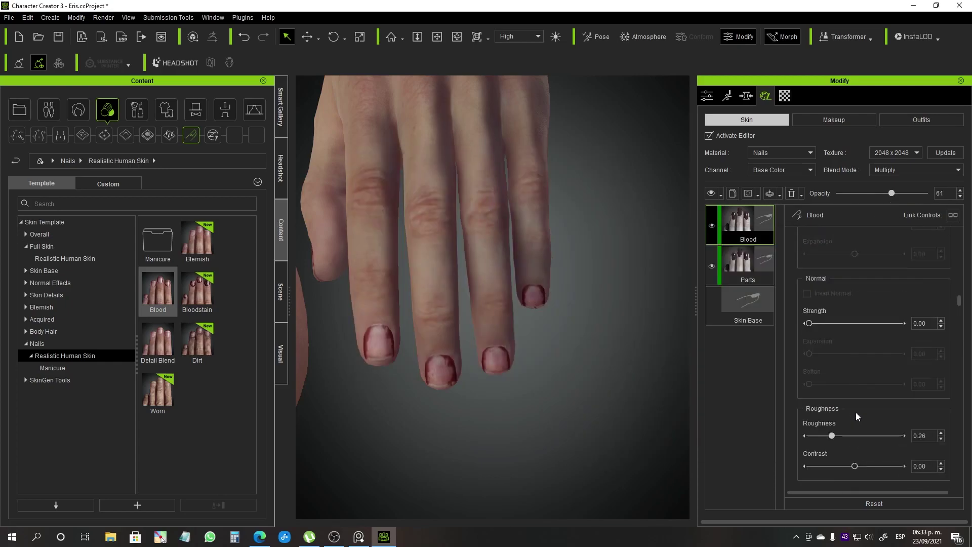
{"action": "left_click", "coordinate": [809, 401]}
{"action": "left_click", "coordinate": [838, 243]}
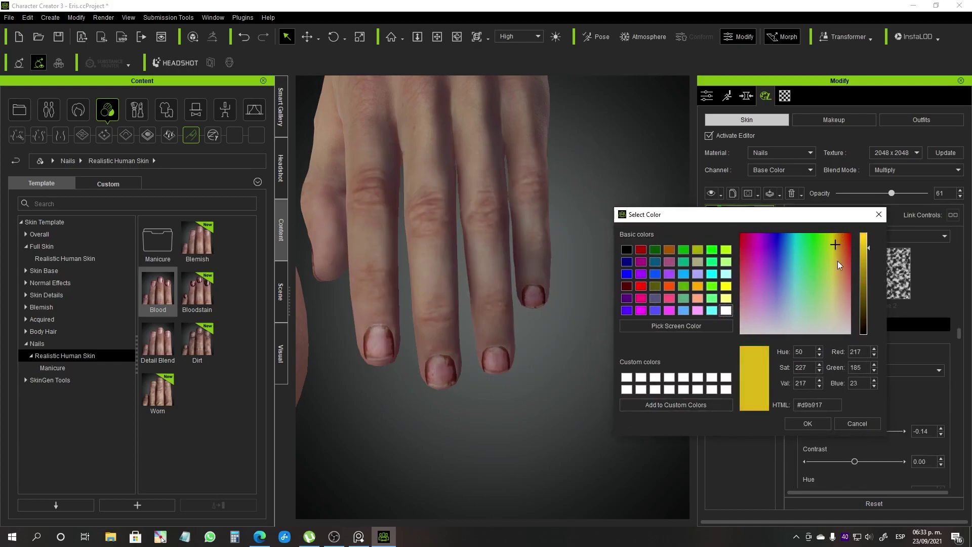
{"action": "left_click", "coordinate": [841, 424]}
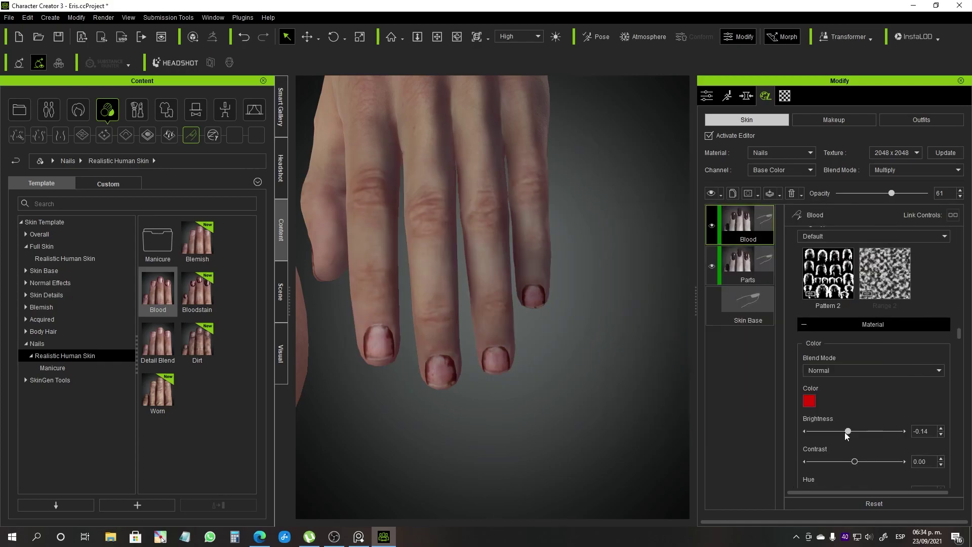
- Adjust the Blood layer's pattern colour, with brightness -0.03, contrast -0.18, blur 3.52 and expansion -1.00
{"action": "left_click", "coordinate": [809, 401]}
{"action": "left_click", "coordinate": [603, 188]}
{"action": "left_click", "coordinate": [543, 364]}
{"action": "left_click_drag", "start_coordinate": [833, 431], "coordinate": [852, 436]}
{"action": "mouse_move", "coordinate": [855, 462]}
{"action": "left_mouse_down"}
{"action": "mouse_move", "coordinate": [835, 462]}
{"action": "mouse_move", "coordinate": [847, 461]}
{"action": "left_mouse_up"}
{"action": "scroll", "coordinate": [885, 408], "scroll_direction": "down", "scroll_amount": 6}
{"action": "left_click_drag", "start_coordinate": [838, 422], "coordinate": [876, 433]}
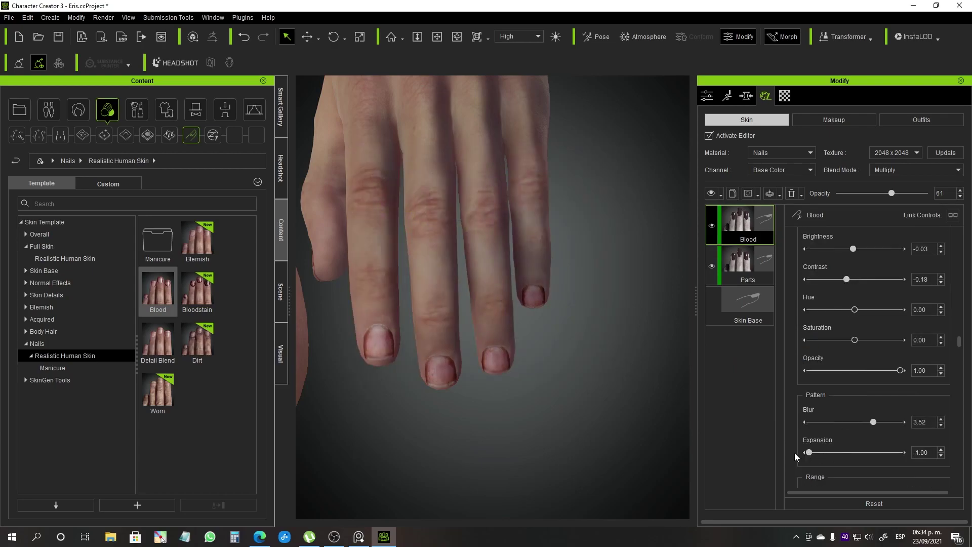
- Recolour a material of the nails' Blood layer to a magenta red
{"action": "scroll", "coordinate": [856, 445], "scroll_direction": "down", "scroll_amount": 5}
{"action": "scroll", "coordinate": [850, 451], "scroll_direction": "up", "scroll_amount": 20}
{"action": "left_click", "coordinate": [810, 332]}
{"action": "left_click_drag", "start_coordinate": [482, 156], "coordinate": [739, 265]}
{"action": "left_click", "coordinate": [739, 300]}
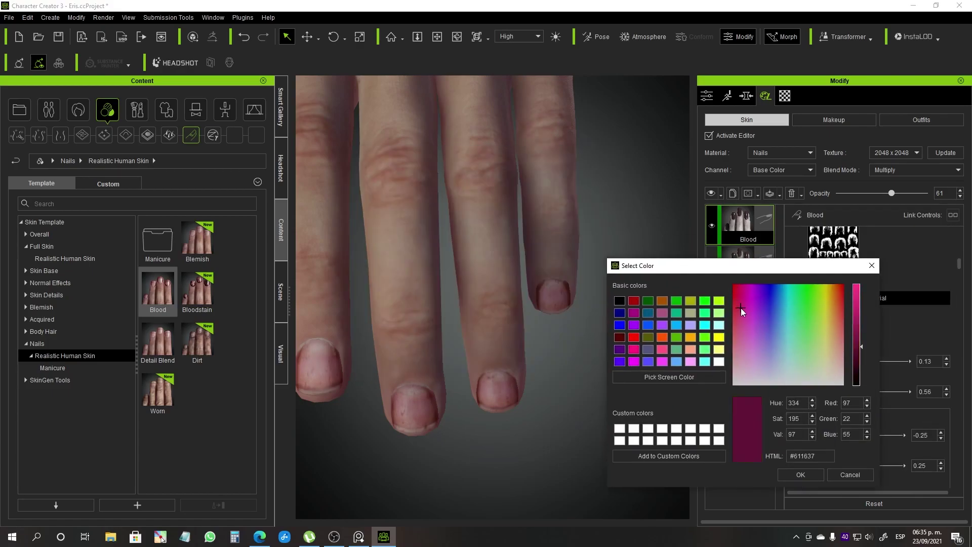
{"action": "left_click", "coordinate": [867, 336]}
{"action": "key", "text": "Return"}
- Set the nails' Blood layer opacity to 58, and its orange material's hue to 0.03 and saturation to -0.57
{"action": "scroll", "coordinate": [919, 380], "scroll_direction": "up", "scroll_amount": 6}
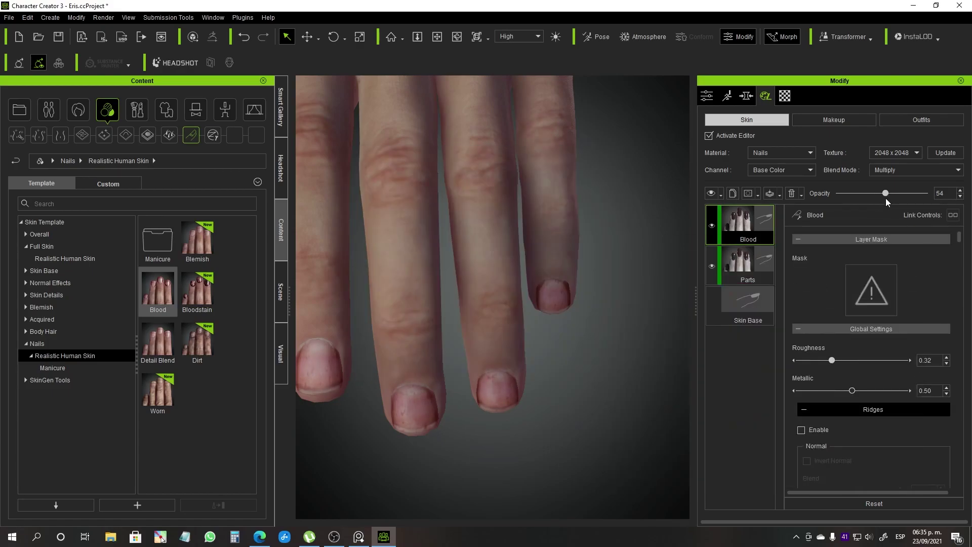
{"action": "left_click_drag", "start_coordinate": [886, 198], "coordinate": [889, 198]}
{"action": "scroll", "coordinate": [904, 421], "scroll_direction": "down", "scroll_amount": 12}
{"action": "left_click_drag", "start_coordinate": [855, 402], "coordinate": [856, 405]}
{"action": "left_click_drag", "start_coordinate": [855, 433], "coordinate": [824, 433]}
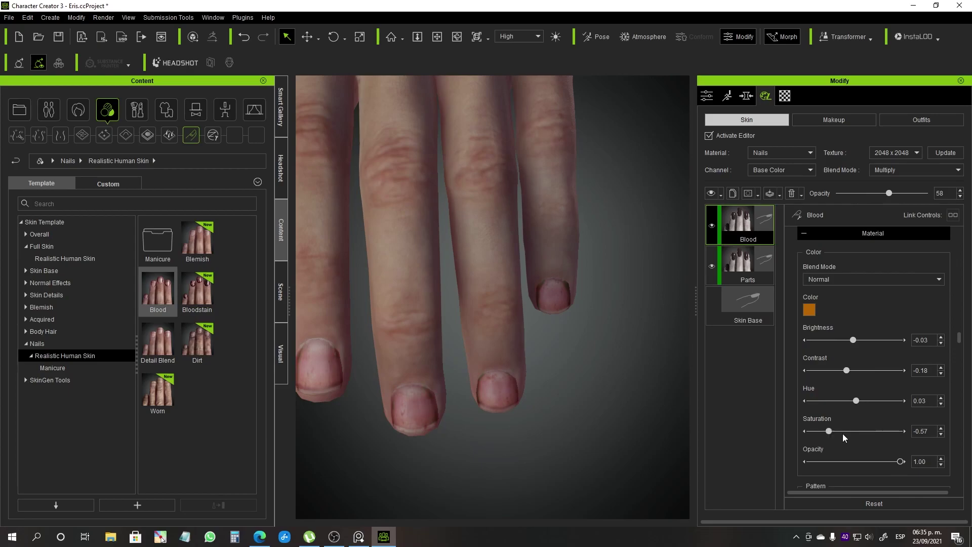
{"action": "scroll", "coordinate": [861, 466], "scroll_direction": "down", "scroll_amount": 10}
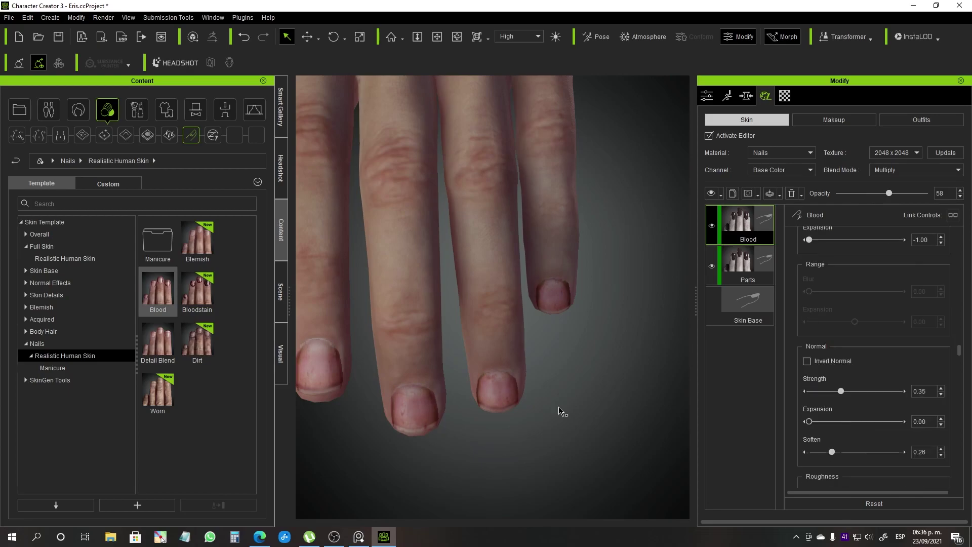
- Add the Dirt preset to the nails and hide the Blood layer
{"action": "key", "text": "Home"}
{"action": "double_click", "coordinate": [197, 340]}
{"action": "middle_click_drag", "start_coordinate": [579, 434], "coordinate": [456, 323]}
{"action": "scroll", "coordinate": [455, 323], "scroll_direction": "up", "scroll_amount": 5}
{"action": "left_click", "coordinate": [712, 267]}
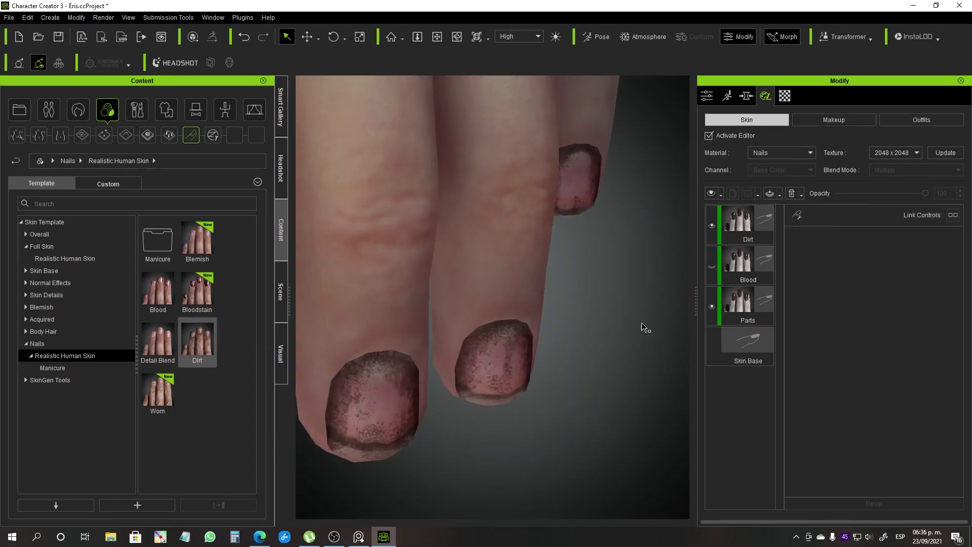
{"action": "right_click_drag", "start_coordinate": [557, 327], "coordinate": [479, 351], "text": "alt"}
- Set the nails' Dirt layer opacity to 85 and go through the settings of its first parts
{"action": "scroll", "coordinate": [828, 435], "scroll_direction": "down", "scroll_amount": 10}
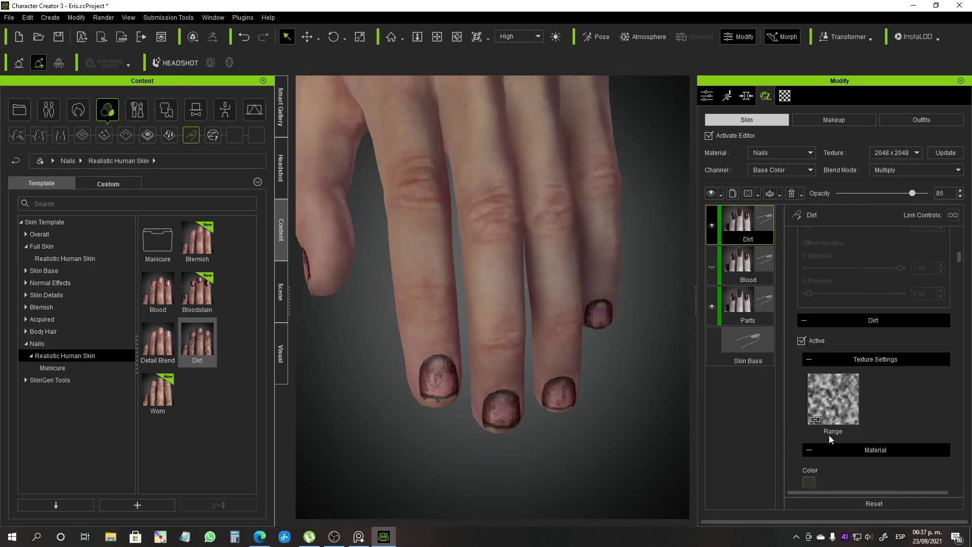
{"action": "scroll", "coordinate": [842, 439], "scroll_direction": "down", "scroll_amount": 8}
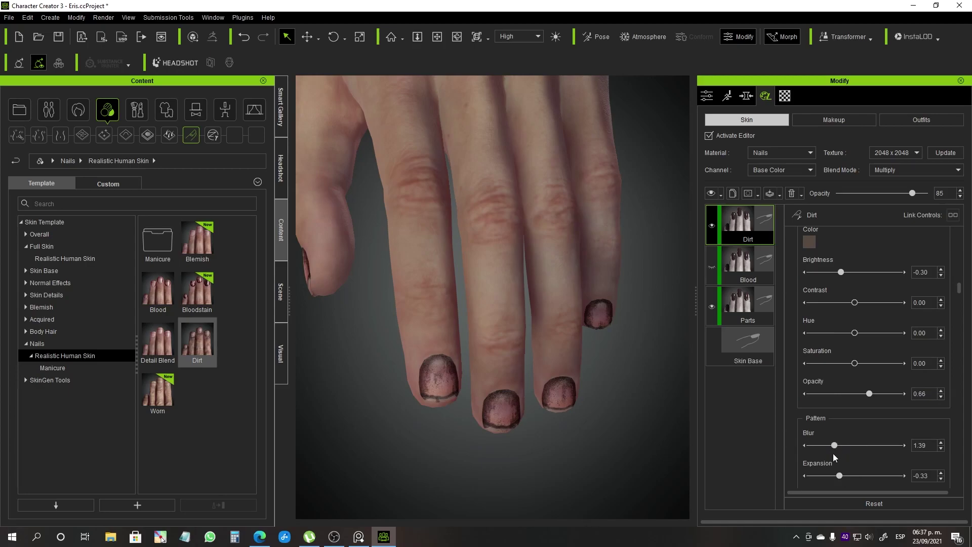
{"action": "scroll", "coordinate": [863, 401], "scroll_direction": "down", "scroll_amount": 6}
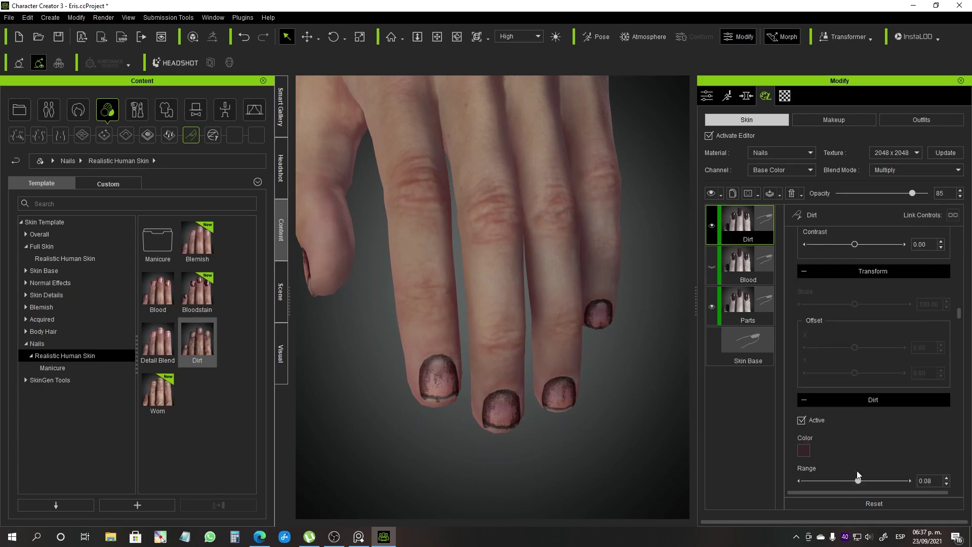
{"action": "scroll", "coordinate": [851, 456], "scroll_direction": "up", "scroll_amount": 8}
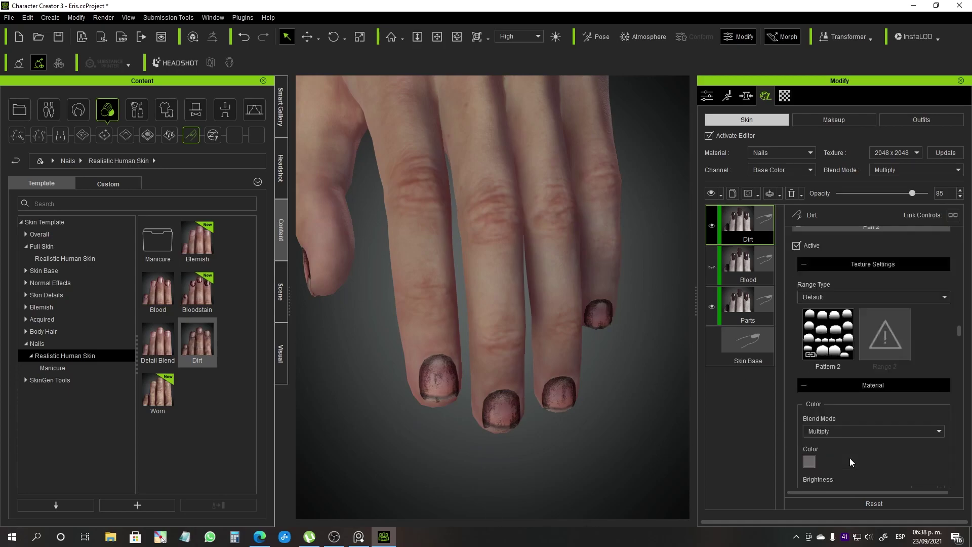
{"action": "scroll", "coordinate": [861, 453], "scroll_direction": "down", "scroll_amount": 6}
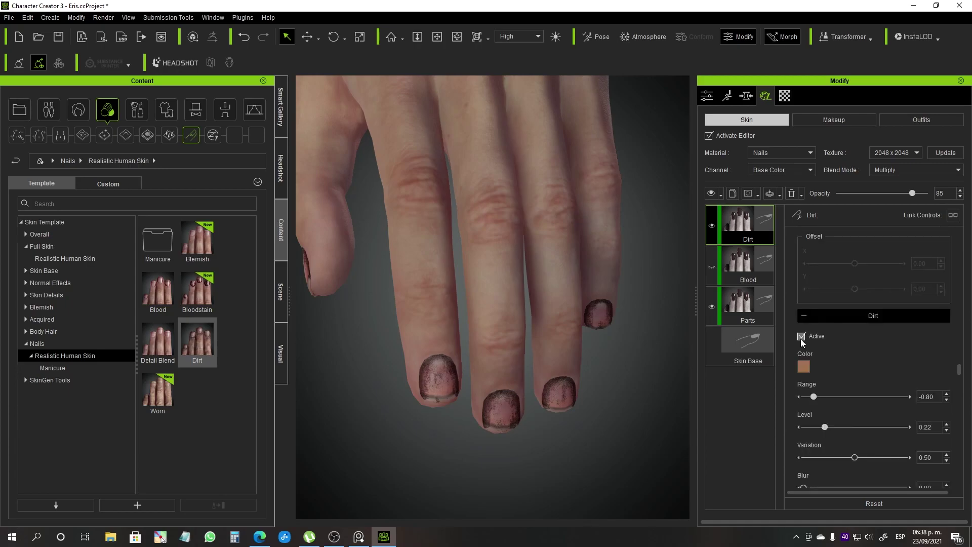
- Lighten the nails' Dirt layer, giving Pattern 4 an opacity of 0.28, blur of 4.63 and expansion of -0.67
{"action": "scroll", "coordinate": [853, 457], "scroll_direction": "down", "scroll_amount": 8}
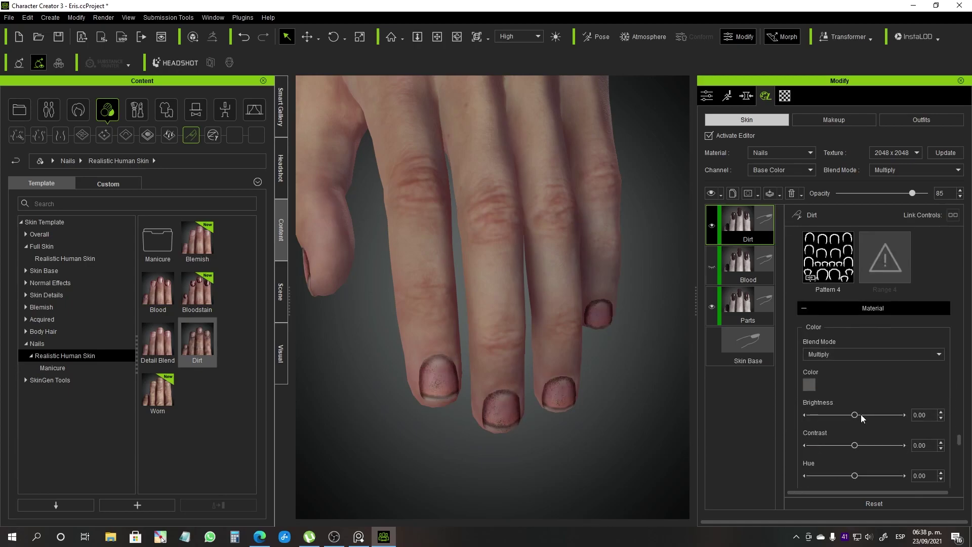
{"action": "left_click_drag", "start_coordinate": [896, 406], "coordinate": [893, 406]}
{"action": "scroll", "coordinate": [514, 326], "scroll_direction": "down", "scroll_amount": 8}
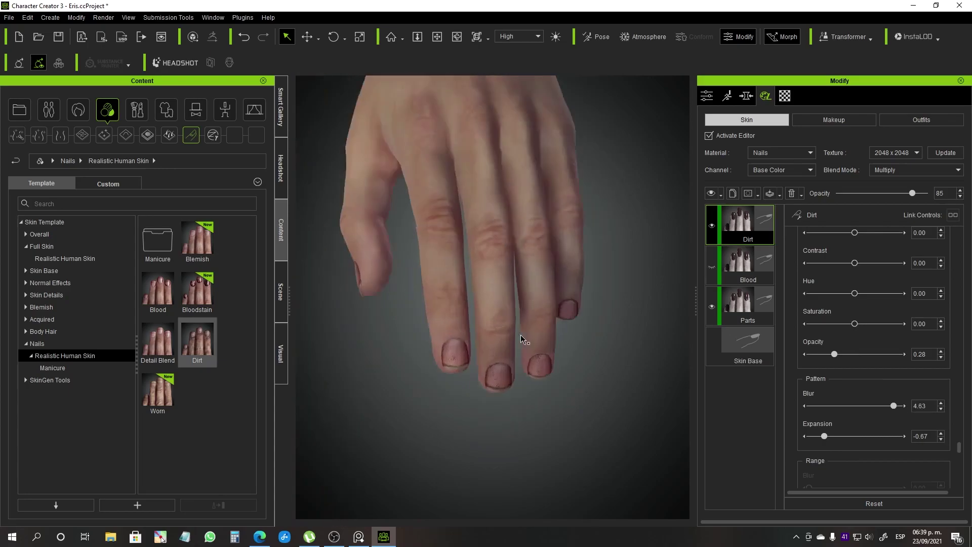
- Check the dirty nails from several angles and turn the Blood layer's visibility back on
{"action": "left_click_drag", "start_coordinate": [488, 362], "coordinate": [631, 454], "text": "alt"}
{"action": "scroll", "coordinate": [632, 453], "scroll_direction": "up", "scroll_amount": 2}
{"action": "middle_click_drag", "start_coordinate": [632, 454], "coordinate": [542, 409]}
{"action": "scroll", "coordinate": [542, 408], "scroll_direction": "up", "scroll_amount": 8}
{"action": "scroll", "coordinate": [542, 408], "scroll_direction": "down", "scroll_amount": 4}
{"action": "left_click", "coordinate": [712, 269]}
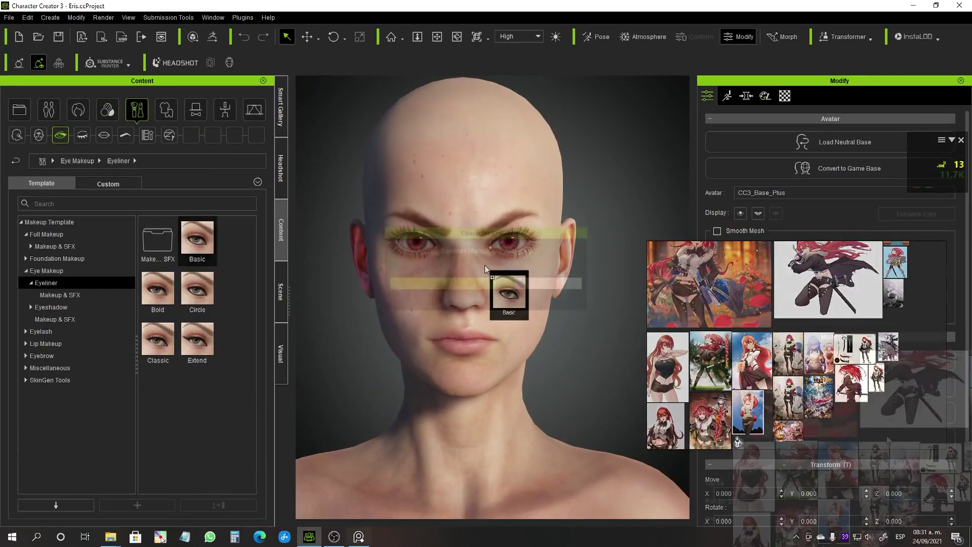
- Apply the Basic eyeliner to the avatar's face, raise its layer opacity, and set its range blur to 4.00 and expansion to -0.18
{"action": "left_click_drag", "start_coordinate": [485, 266], "coordinate": [485, 266]}
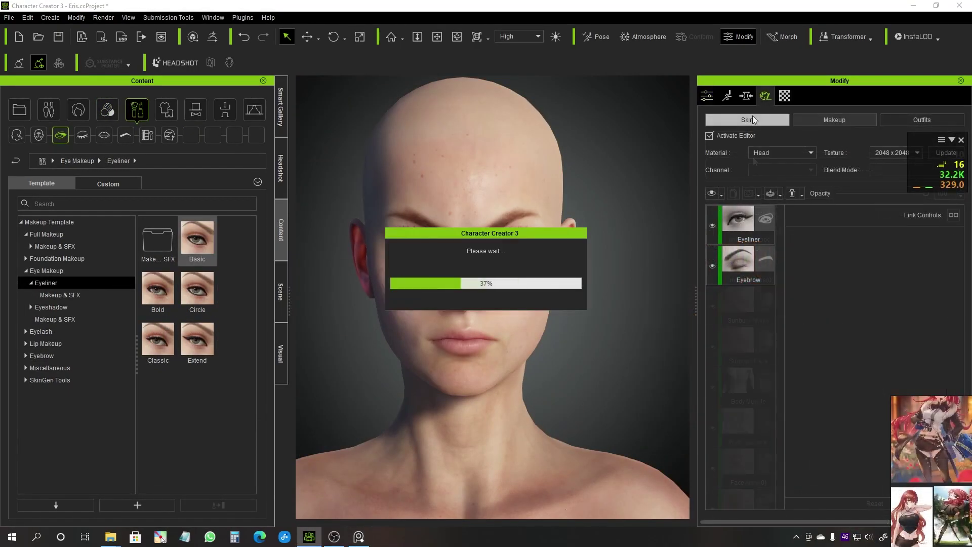
{"action": "scroll", "coordinate": [861, 380], "scroll_direction": "down", "scroll_amount": 5}
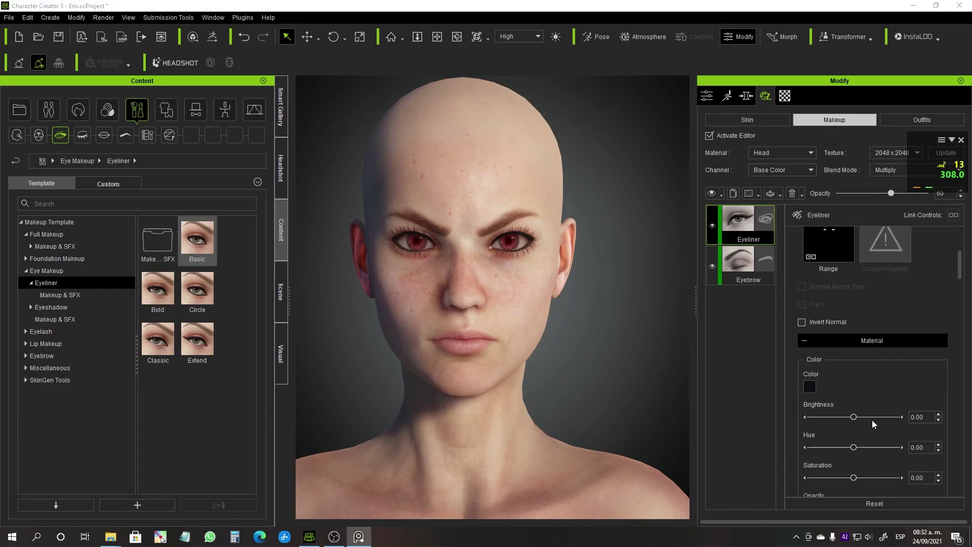
{"action": "scroll", "coordinate": [851, 385], "scroll_direction": "down", "scroll_amount": 3}
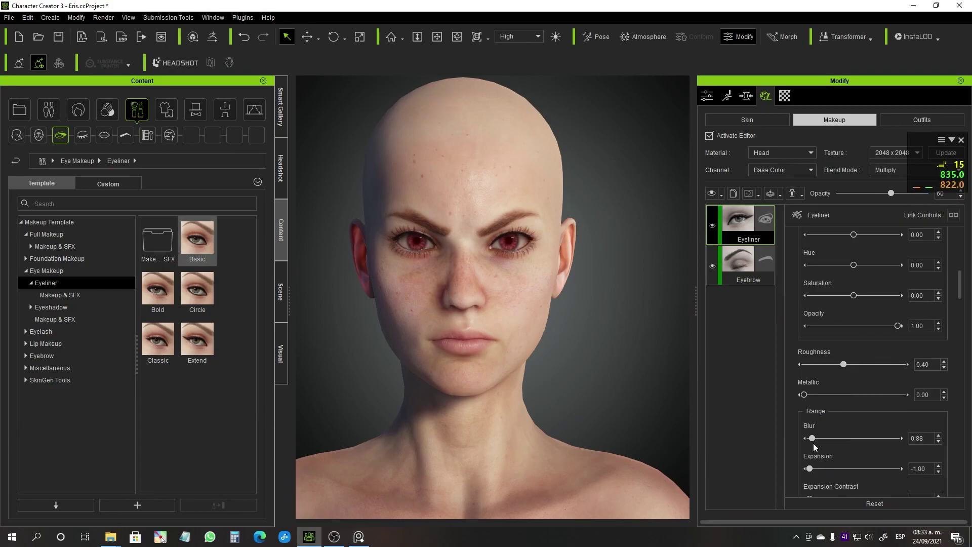
{"action": "left_click_drag", "start_coordinate": [849, 478], "coordinate": [846, 478]}
{"action": "left_click_drag", "start_coordinate": [829, 439], "coordinate": [828, 439]}
{"action": "left_click", "coordinate": [714, 228]}
{"action": "left_click_drag", "start_coordinate": [891, 193], "coordinate": [897, 204]}
{"action": "scroll", "coordinate": [830, 415], "scroll_direction": "down", "scroll_amount": 1}
{"action": "left_click_drag", "start_coordinate": [809, 469], "coordinate": [822, 469]}
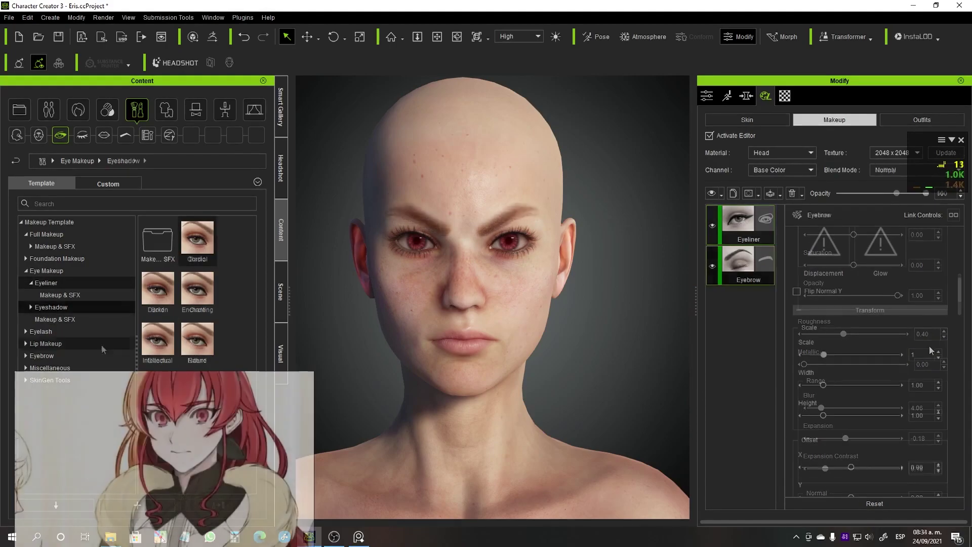
- Try a width scale of 1.36 on the Eyebrow layer, and undo the change
{"action": "left_click_drag", "start_coordinate": [825, 385], "coordinate": [831, 385]}
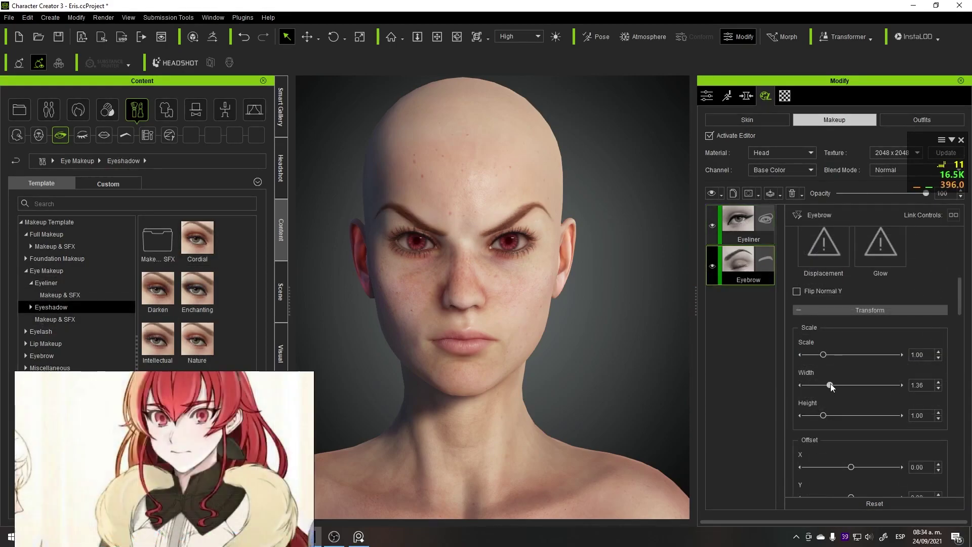
{"action": "key", "text": "ctrl+z"}
{"action": "key", "text": "ctrl+z"}
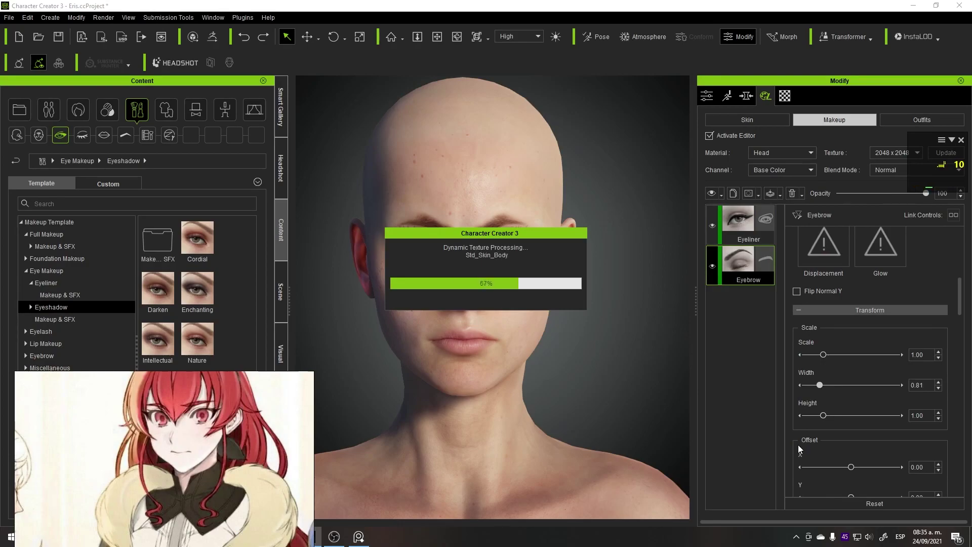
- Tint the eyebrows red with brightness 0.02, contrast 0.11, hue -0.01 and saturation 0.07, and set the normal strength to 0.54
{"action": "scroll", "coordinate": [863, 441], "scroll_direction": "down", "scroll_amount": 2}
{"action": "scroll", "coordinate": [853, 381], "scroll_direction": "down", "scroll_amount": 5}
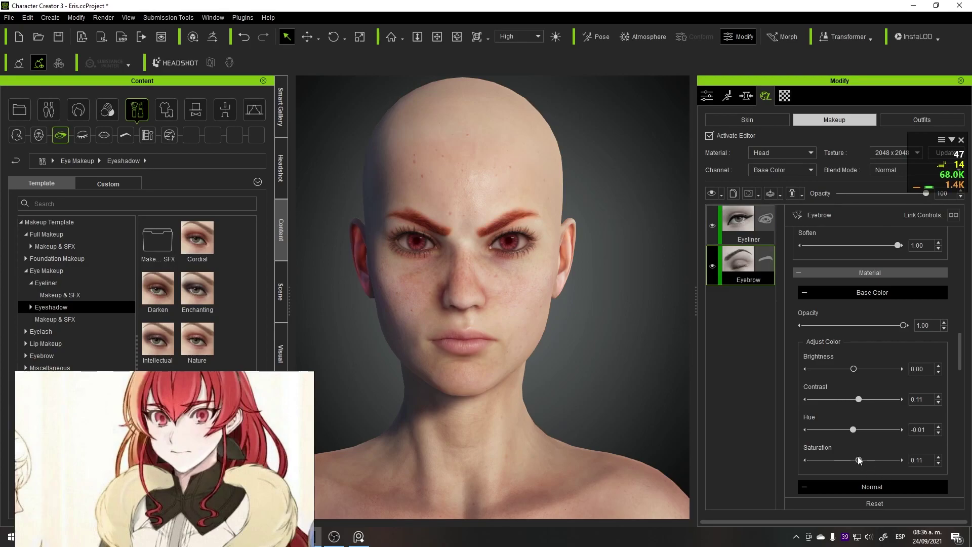
{"action": "scroll", "coordinate": [855, 386], "scroll_direction": "down", "scroll_amount": 2}
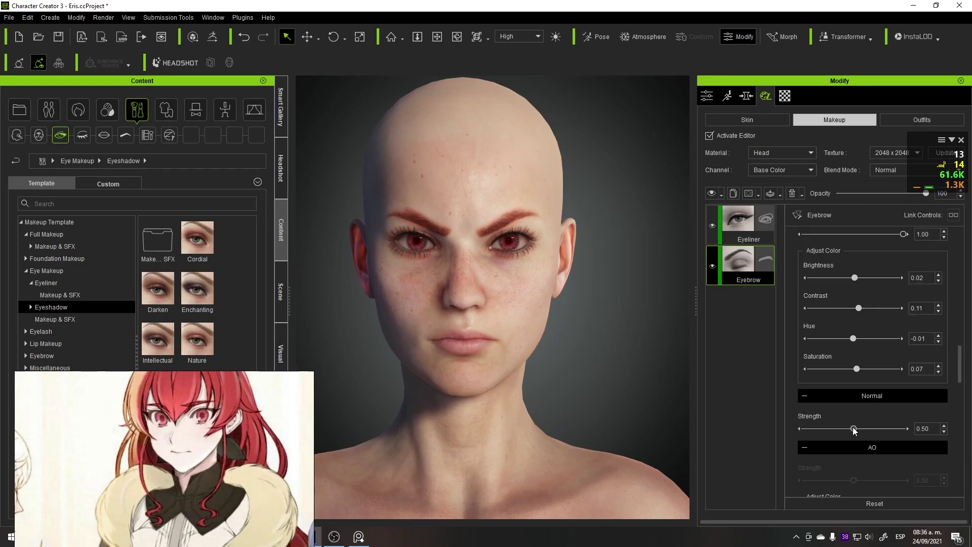
{"action": "scroll", "coordinate": [509, 240], "scroll_direction": "up", "scroll_amount": 5}
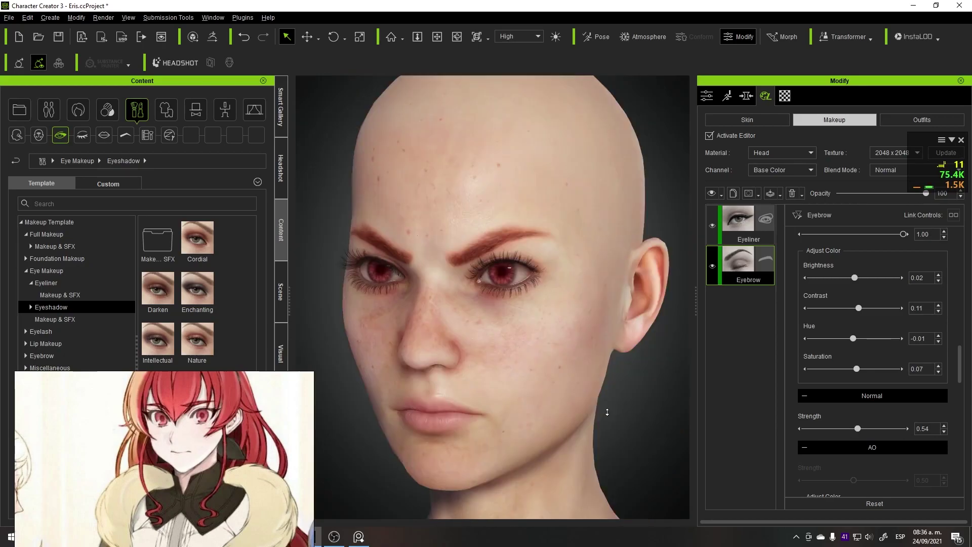
- Lower the Eyebrow layer's micro normal mask expansion, and set its base colour brightness to 0.04 and contrast to 0.18
{"action": "scroll", "coordinate": [856, 405], "scroll_direction": "down", "scroll_amount": 5}
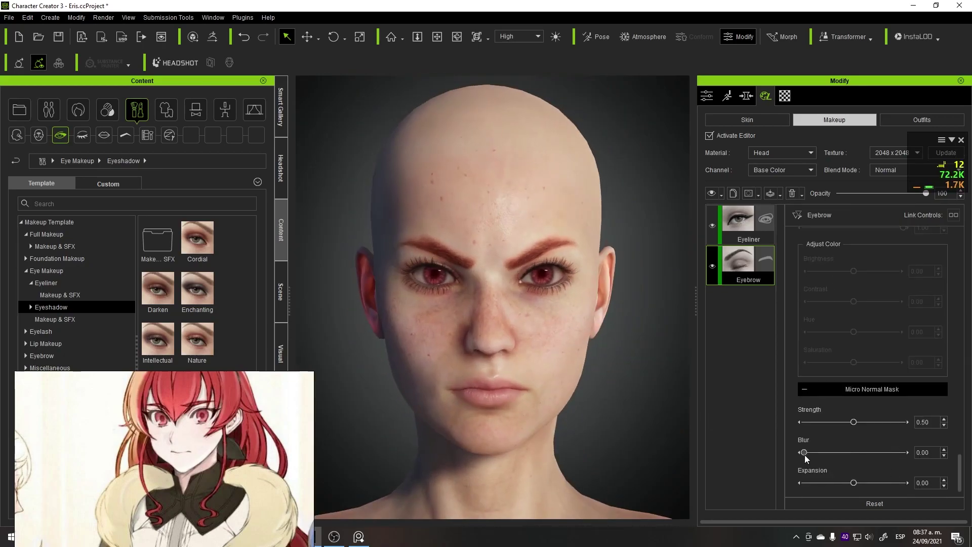
{"action": "left_click_drag", "start_coordinate": [853, 482], "coordinate": [833, 483]}
{"action": "scroll", "coordinate": [850, 455], "scroll_direction": "up", "scroll_amount": 5}
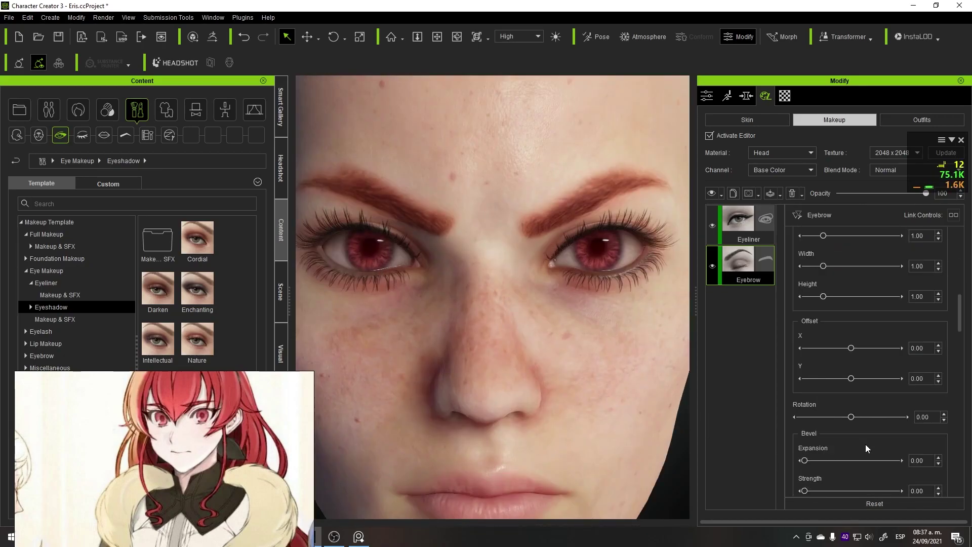
{"action": "scroll", "coordinate": [891, 440], "scroll_direction": "down", "scroll_amount": 2}
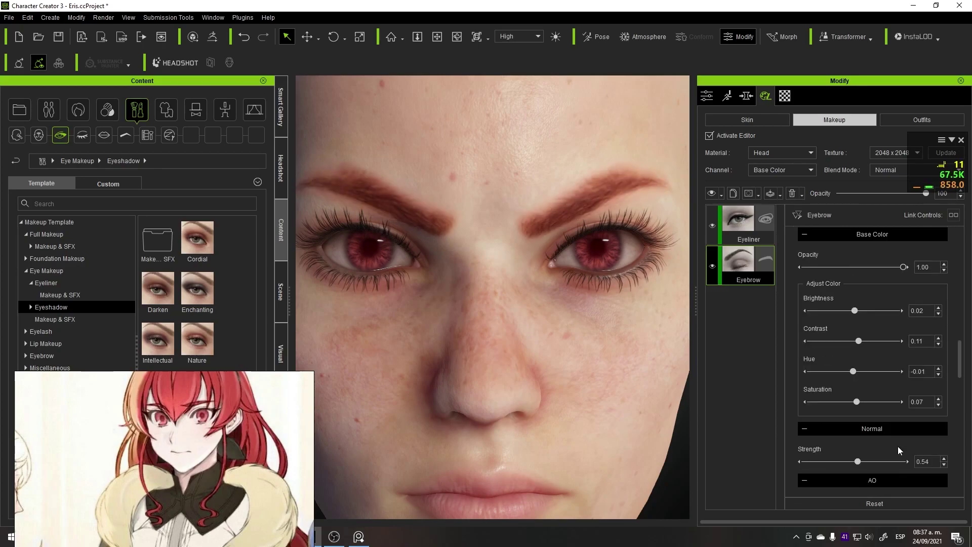
{"action": "left_click_drag", "start_coordinate": [854, 311], "coordinate": [856, 312]}
{"action": "scroll", "coordinate": [524, 381], "scroll_direction": "down", "scroll_amount": 5}
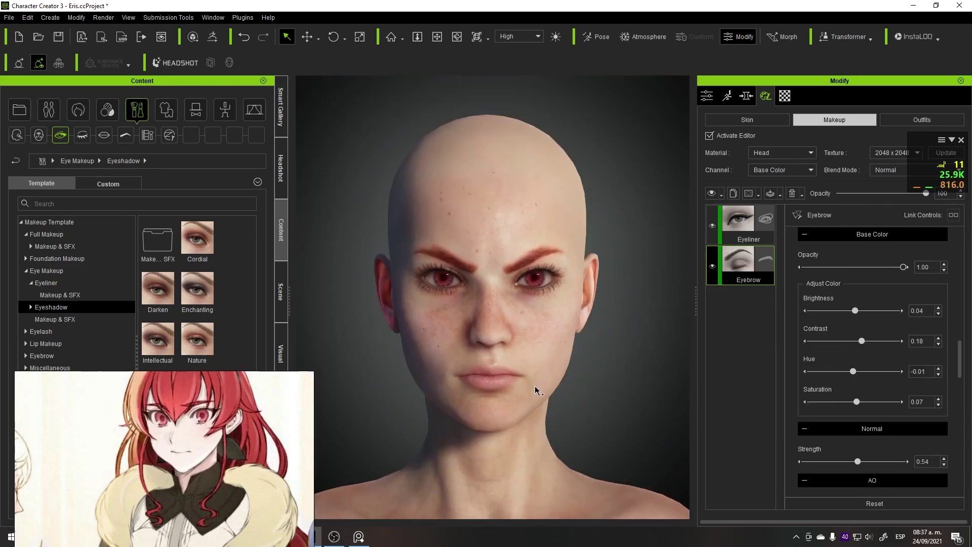
- Apply the Tail_02 eyelash preset to the avatar
{"action": "left_click", "coordinate": [40, 331]}
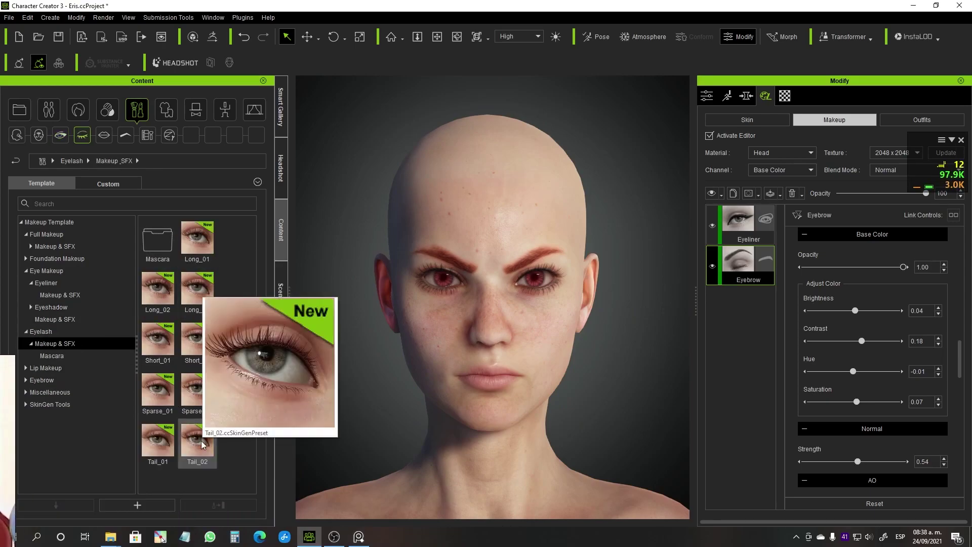
{"action": "double_click", "coordinate": [197, 439]}
{"action": "scroll", "coordinate": [360, 282], "scroll_direction": "up", "scroll_amount": 3}
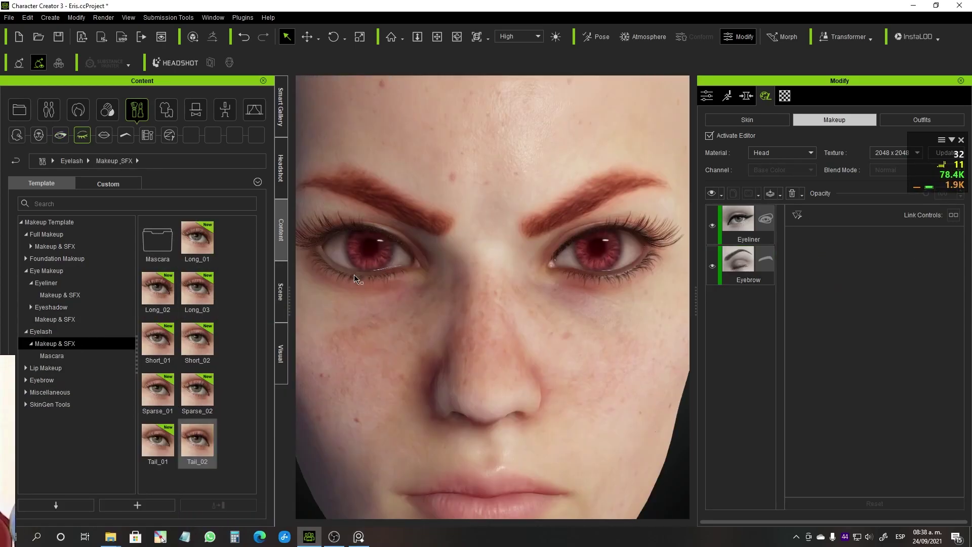
- Recolour the Eyelash layer reddish brown and adjust its ColorID and range settings for both lash patterns
{"action": "scroll", "coordinate": [359, 283], "scroll_direction": "down", "scroll_amount": 1}
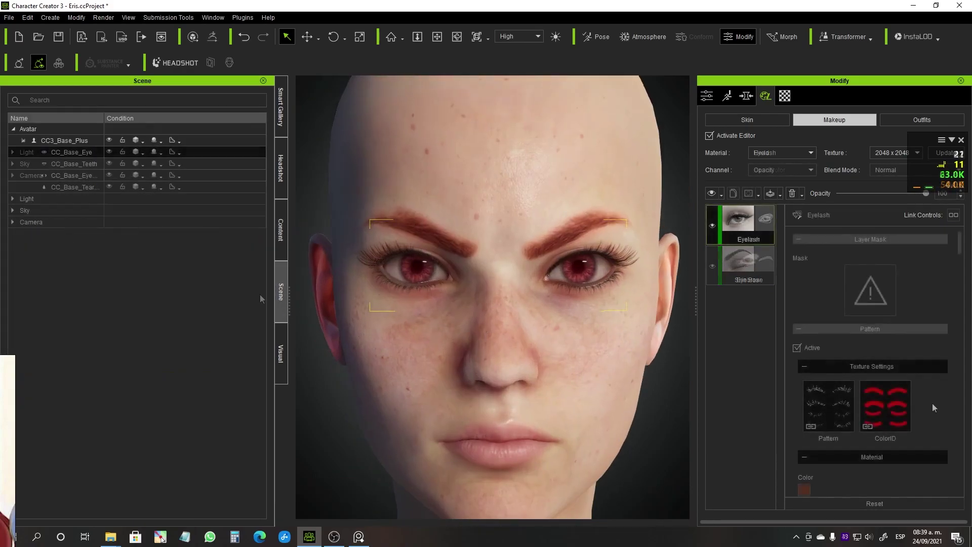
{"action": "scroll", "coordinate": [932, 404], "scroll_direction": "down", "scroll_amount": 10}
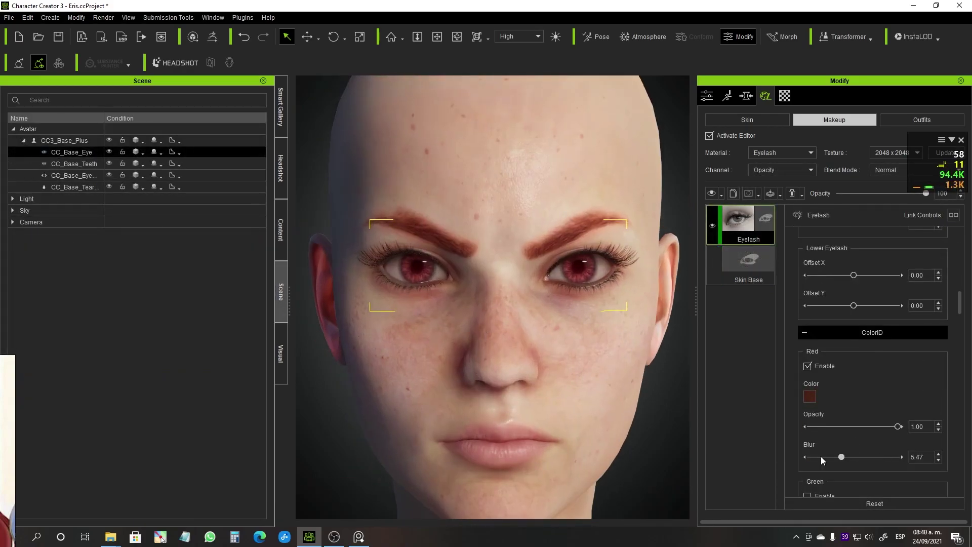
{"action": "scroll", "coordinate": [871, 440], "scroll_direction": "down", "scroll_amount": 3}
{"action": "scroll", "coordinate": [836, 433], "scroll_direction": "up", "scroll_amount": 12}
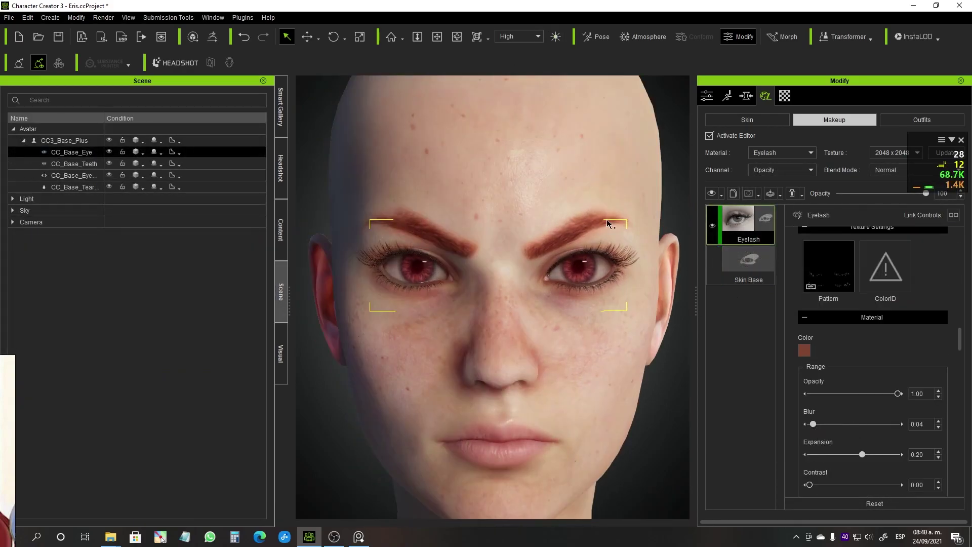
- Show the Eyelash morph sliders for the whole avatar
{"action": "left_click", "coordinate": [747, 96]}
{"action": "scroll", "coordinate": [779, 309], "scroll_direction": "down", "scroll_amount": 5}
{"action": "scroll", "coordinate": [764, 349], "scroll_direction": "down", "scroll_amount": 1}
{"action": "double_click", "coordinate": [760, 360]}
{"action": "left_click", "coordinate": [731, 361]}
{"action": "scroll", "coordinate": [770, 424], "scroll_direction": "down", "scroll_amount": 1}
{"action": "left_click", "coordinate": [770, 424]}
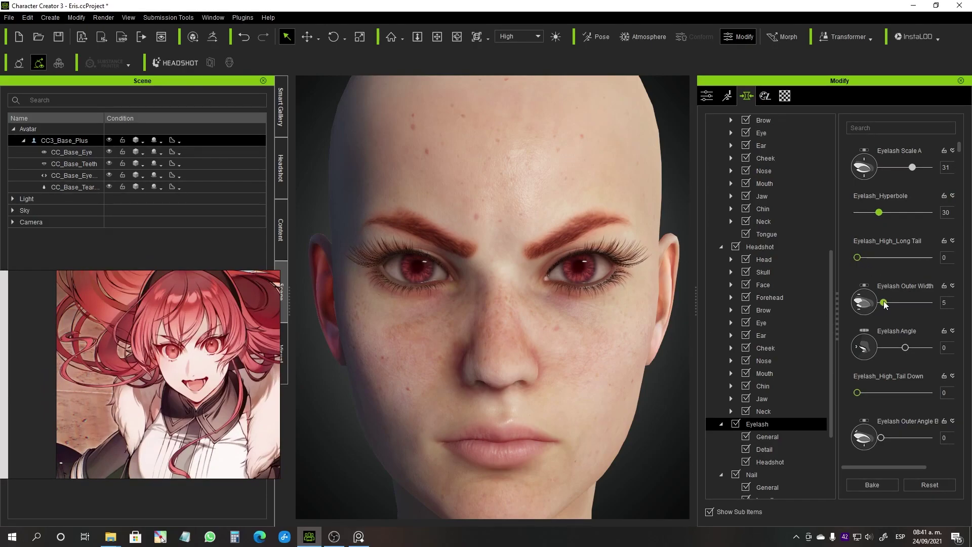
- Shape the eyelashes with Eyelash Scale A at -31, Eyelash Outer Width at 100 and Eyelash Angle at -20
{"action": "right_click_drag", "start_coordinate": [488, 387], "coordinate": [583, 413]}
{"action": "left_click_drag", "start_coordinate": [913, 167], "coordinate": [881, 177]}
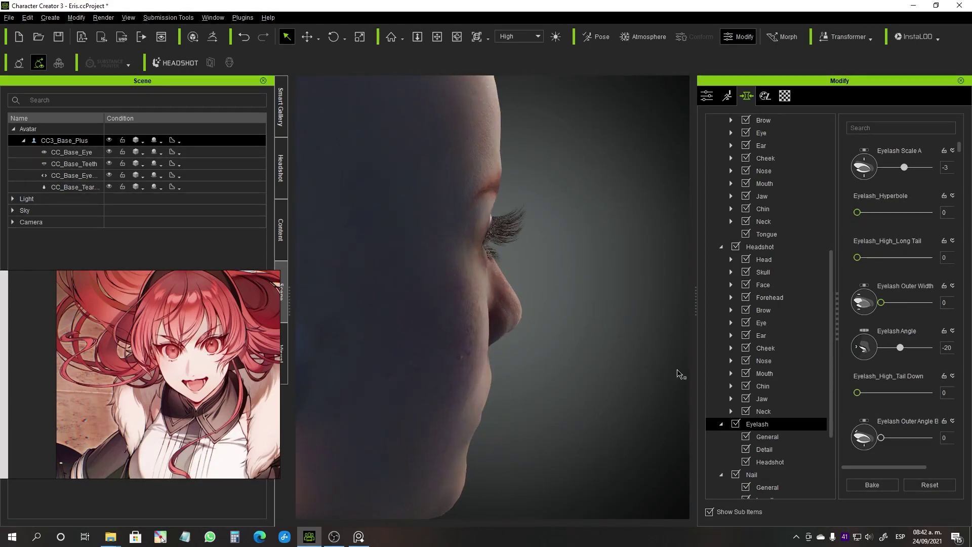
{"action": "left_click_drag", "start_coordinate": [881, 303], "coordinate": [971, 311]}
{"action": "right_click_drag", "start_coordinate": [646, 392], "coordinate": [835, 393]}
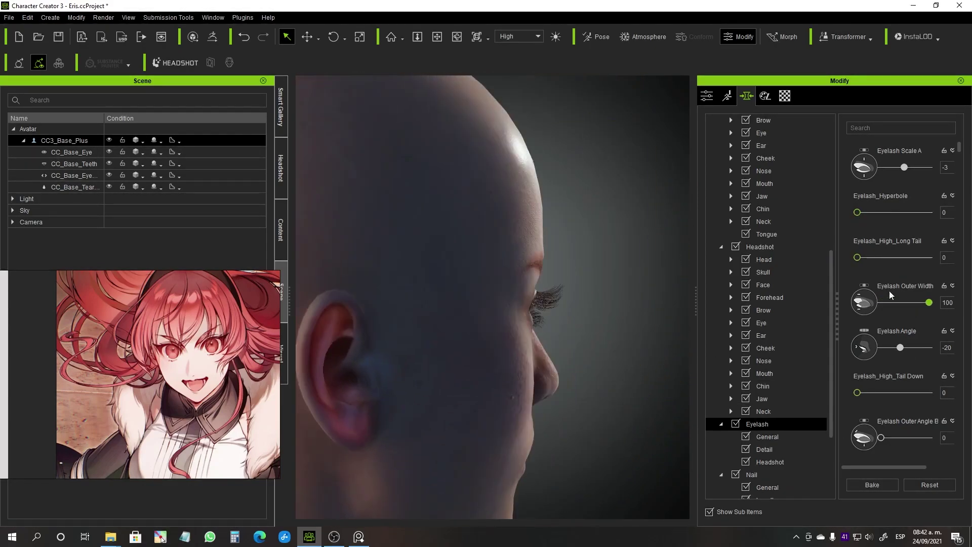
{"action": "left_click_drag", "start_coordinate": [894, 172], "coordinate": [932, 172]}
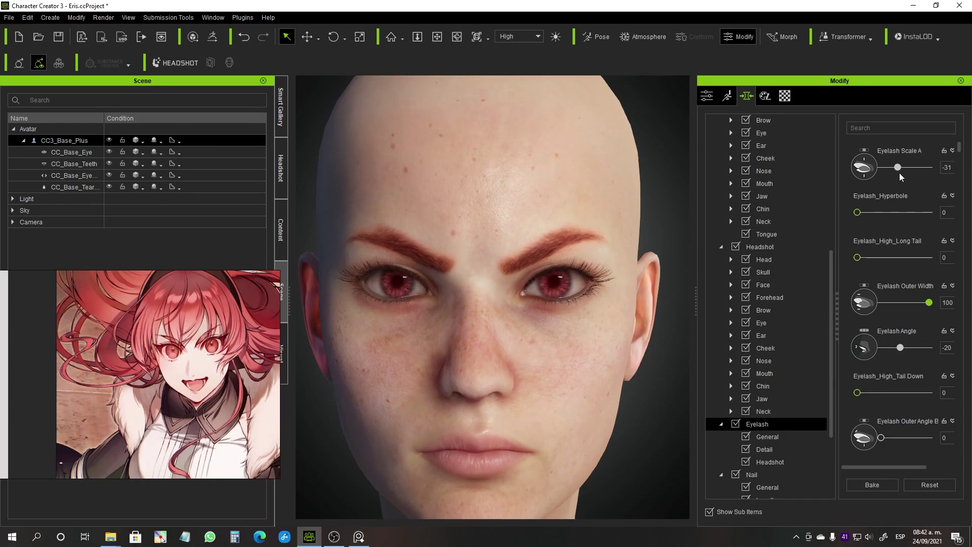
- Try Eyelash Angle at 100, and undo the Eyelash Angle and Eyelash Outer Width changes
{"action": "scroll", "coordinate": [492, 298], "scroll_direction": "up", "scroll_amount": 4}
{"action": "left_click", "coordinate": [878, 485]}
{"action": "scroll", "coordinate": [522, 401], "scroll_direction": "down", "scroll_amount": 4}
{"action": "right_click_drag", "start_coordinate": [608, 375], "coordinate": [532, 362]}
{"action": "scroll", "coordinate": [532, 363], "scroll_direction": "up", "scroll_amount": 5}
{"action": "scroll", "coordinate": [915, 352], "scroll_direction": "down", "scroll_amount": 1}
{"action": "left_click_drag", "start_coordinate": [906, 322], "coordinate": [952, 325]}
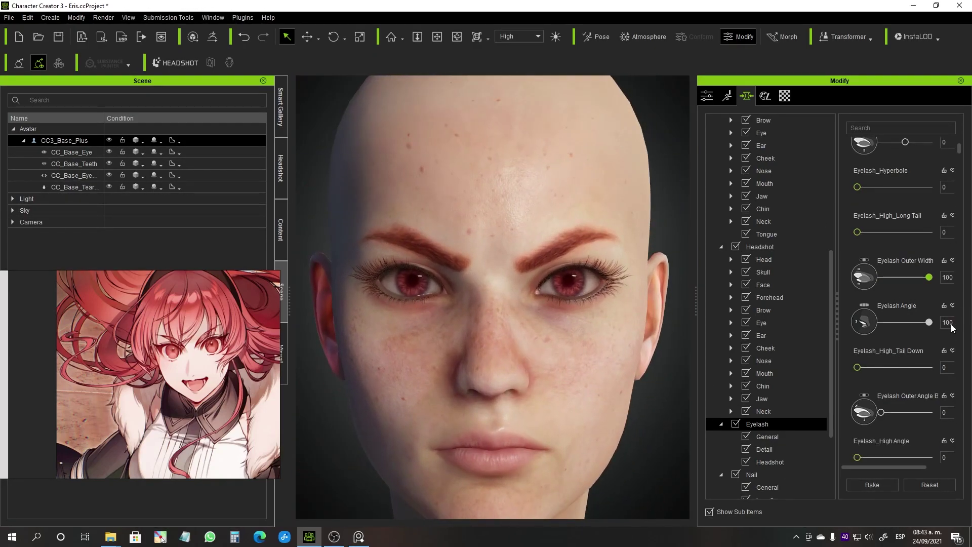
{"action": "key", "text": "ctrl+z"}
{"action": "key", "text": "ctrl+z"}
{"action": "scroll", "coordinate": [952, 328], "scroll_direction": "up", "scroll_amount": 1}
{"action": "left_click_drag", "start_coordinate": [905, 348], "coordinate": [937, 350]}
{"action": "right_click_drag", "start_coordinate": [583, 369], "coordinate": [545, 362]}
{"action": "key", "text": "ctrl+z"}
- Set Eyelash_High_Tail Down to 6 and Eyelash Upper Height to 27
{"action": "scroll", "coordinate": [545, 361], "scroll_direction": "down", "scroll_amount": 4}
{"action": "scroll", "coordinate": [544, 361], "scroll_direction": "up", "scroll_amount": 3}
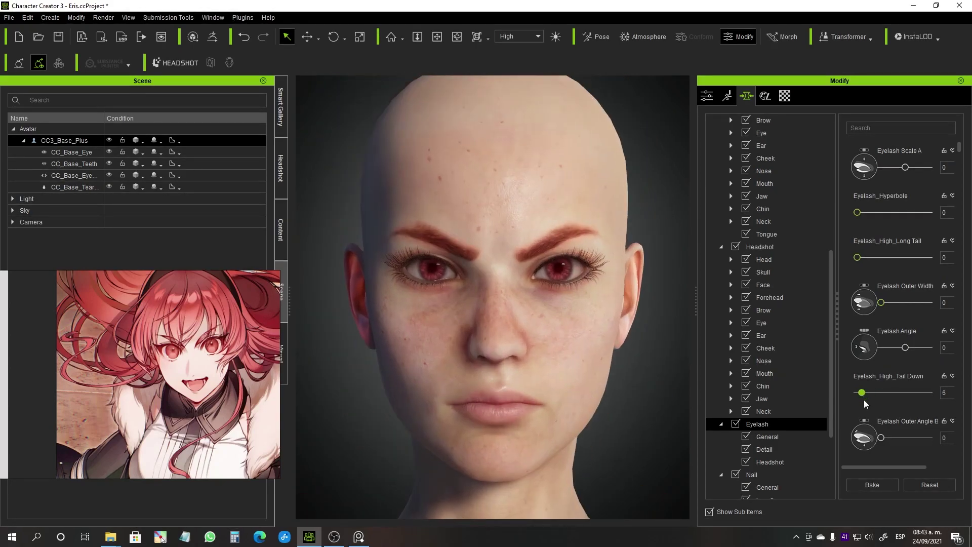
{"action": "scroll", "coordinate": [866, 404], "scroll_direction": "down", "scroll_amount": 5}
{"action": "left_click_drag", "start_coordinate": [905, 446], "coordinate": [915, 446]}
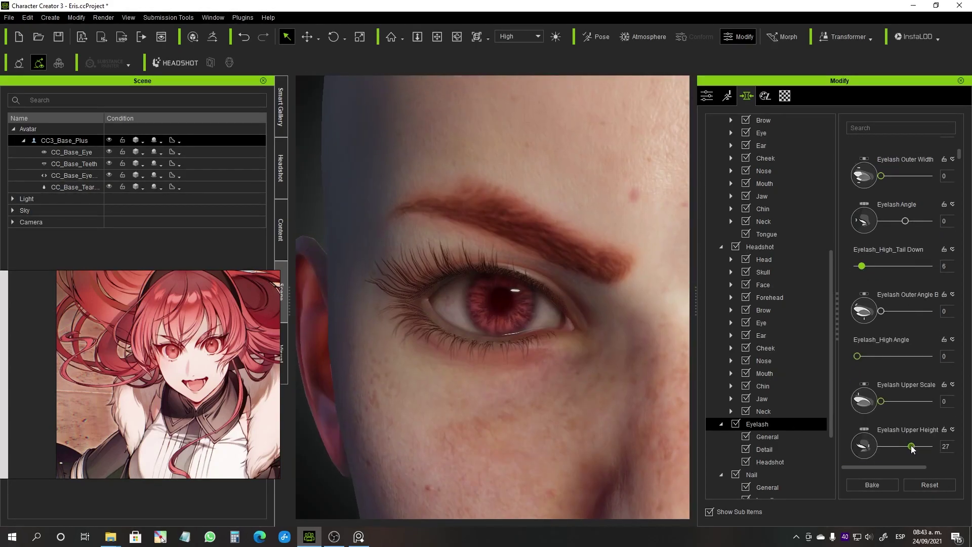
- Toggle the avatar's mesh attribute and return to its eyelash morph sliders
{"action": "left_click", "coordinate": [707, 97]}
{"action": "left_click", "coordinate": [719, 230]}
{"action": "left_click", "coordinate": [718, 231]}
{"action": "left_click", "coordinate": [718, 231]}
{"action": "left_click", "coordinate": [746, 96]}
- Shape the upper lashes with Upper Center at 100, Upper Outer height at -1, Upper Inner width at 35 and the outer width sliders at 52 and 24
{"action": "scroll", "coordinate": [889, 399], "scroll_direction": "down", "scroll_amount": 4}
{"action": "scroll", "coordinate": [891, 415], "scroll_direction": "down", "scroll_amount": 8}
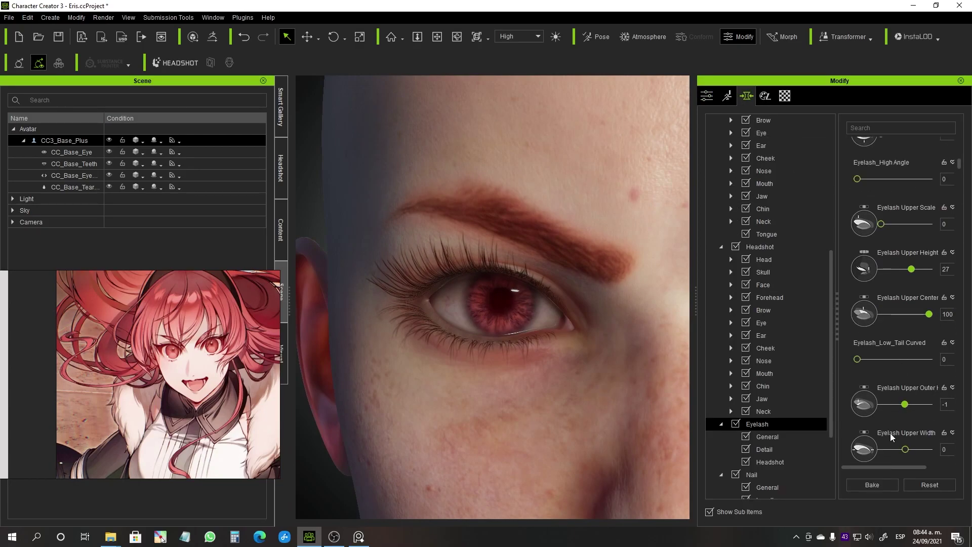
{"action": "right_click_drag", "start_coordinate": [483, 381], "coordinate": [486, 354]}
{"action": "scroll", "coordinate": [486, 355], "scroll_direction": "up", "scroll_amount": 5}
{"action": "middle_click_drag", "start_coordinate": [486, 355], "coordinate": [608, 318]}
{"action": "scroll", "coordinate": [922, 438], "scroll_direction": "down", "scroll_amount": 1}
{"action": "scroll", "coordinate": [896, 439], "scroll_direction": "down", "scroll_amount": 10}
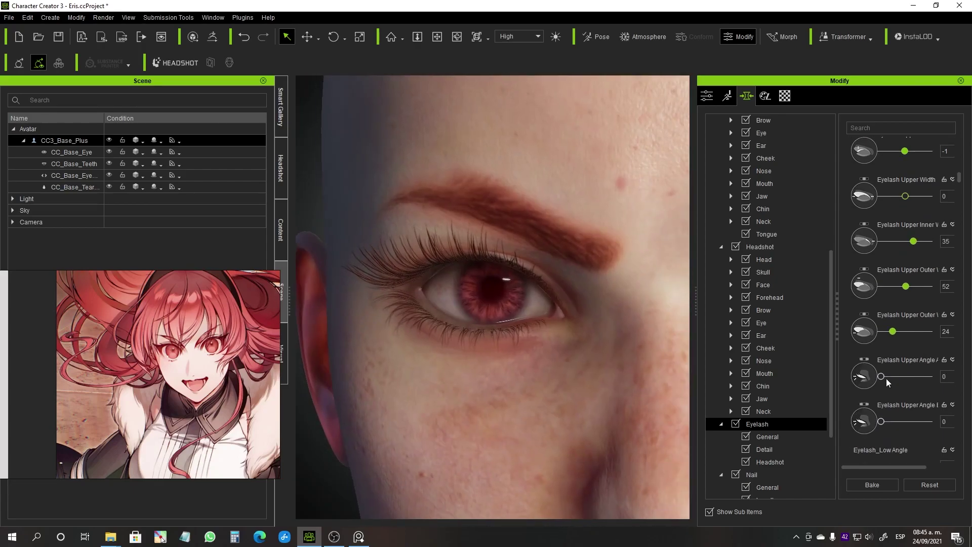
- Raise one more eyelash morph slider and show the Detail eyelash morphs
{"action": "scroll", "coordinate": [624, 395], "scroll_direction": "down", "scroll_amount": 8}
{"action": "left_click_drag", "start_coordinate": [889, 429], "coordinate": [906, 430]}
{"action": "scroll", "coordinate": [582, 370], "scroll_direction": "up", "scroll_amount": 5}
{"action": "scroll", "coordinate": [520, 365], "scroll_direction": "down", "scroll_amount": 2}
{"action": "right_click_drag", "start_coordinate": [521, 364], "coordinate": [569, 383]}
{"action": "left_click", "coordinate": [764, 449]}
{"action": "scroll", "coordinate": [890, 308], "scroll_direction": "down", "scroll_amount": 5}
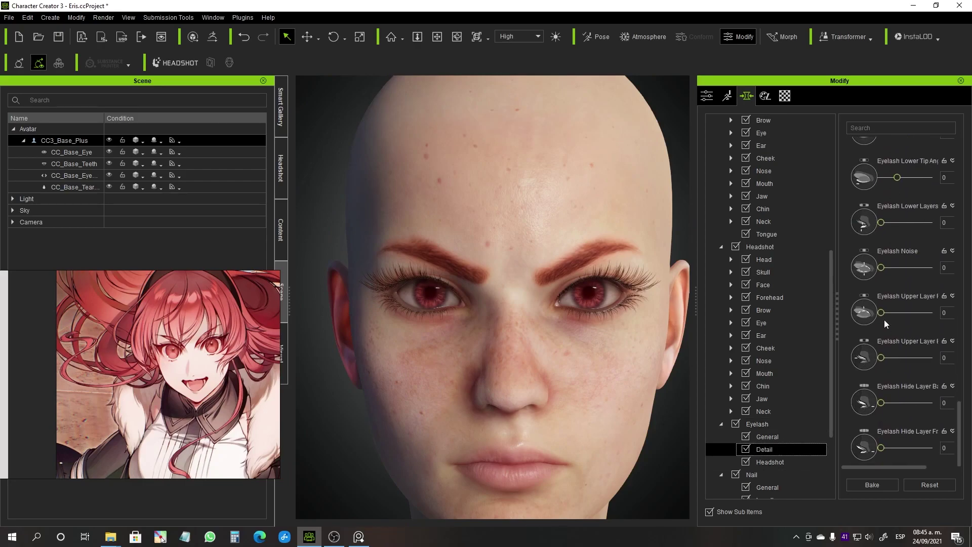
- In the Headshot eyelash morphs, set the Eyelash Lower Inner scale to -33 and the Eyelash Lower Outer scale to -51
{"action": "left_click", "coordinate": [770, 462]}
{"action": "left_click_drag", "start_coordinate": [886, 377], "coordinate": [896, 376]}
{"action": "mouse_move", "coordinate": [572, 350]}
{"action": "right_mouse_down"}
{"action": "mouse_move", "coordinate": [578, 360]}
{"action": "mouse_move", "coordinate": [566, 340]}
{"action": "right_mouse_up"}
{"action": "scroll", "coordinate": [915, 420], "scroll_direction": "down", "scroll_amount": 5}
{"action": "left_click_drag", "start_coordinate": [905, 415], "coordinate": [898, 418]}
{"action": "scroll", "coordinate": [901, 426], "scroll_direction": "down", "scroll_amount": 1}
{"action": "mouse_move", "coordinate": [905, 433]}
{"action": "left_mouse_down"}
{"action": "mouse_move", "coordinate": [913, 433]}
{"action": "mouse_move", "coordinate": [896, 447]}
{"action": "left_mouse_up"}
{"action": "key", "text": "ctrl+z"}
{"action": "scroll", "coordinate": [844, 445], "scroll_direction": "down", "scroll_amount": 3}
{"action": "scroll", "coordinate": [653, 408], "scroll_direction": "down", "scroll_amount": 4}
{"action": "right_click_drag", "start_coordinate": [653, 408], "coordinate": [635, 395]}
{"action": "left_click", "coordinate": [141, 329]}
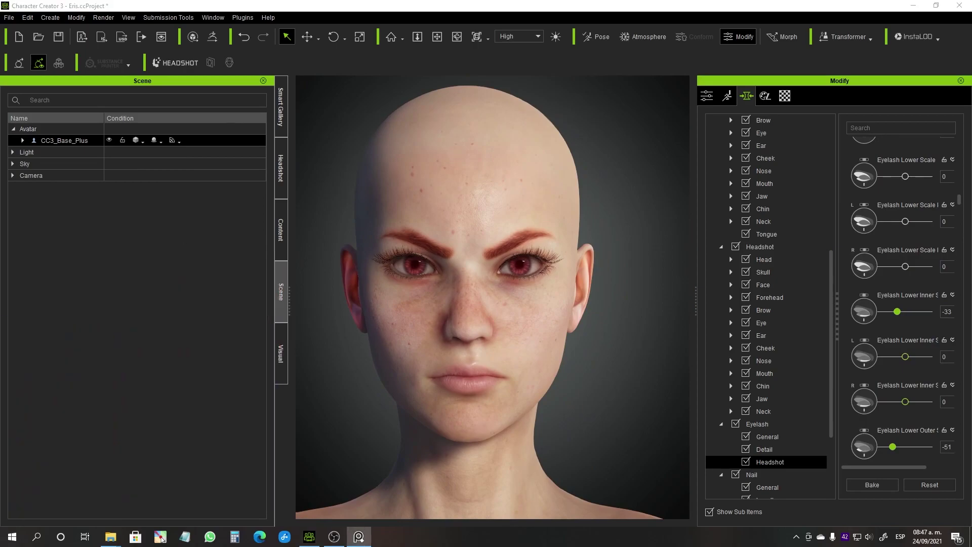
- Apply the Cordial lip makeup preset to the avatar and set its layer opacity to 34
{"action": "left_click", "coordinate": [280, 230]}
{"action": "left_click", "coordinate": [45, 367]}
{"action": "scroll", "coordinate": [231, 403], "scroll_direction": "down", "scroll_amount": 1}
{"action": "scroll", "coordinate": [229, 402], "scroll_direction": "up", "scroll_amount": 1}
{"action": "double_click", "coordinate": [197, 287]}
{"action": "left_click", "coordinate": [765, 95]}
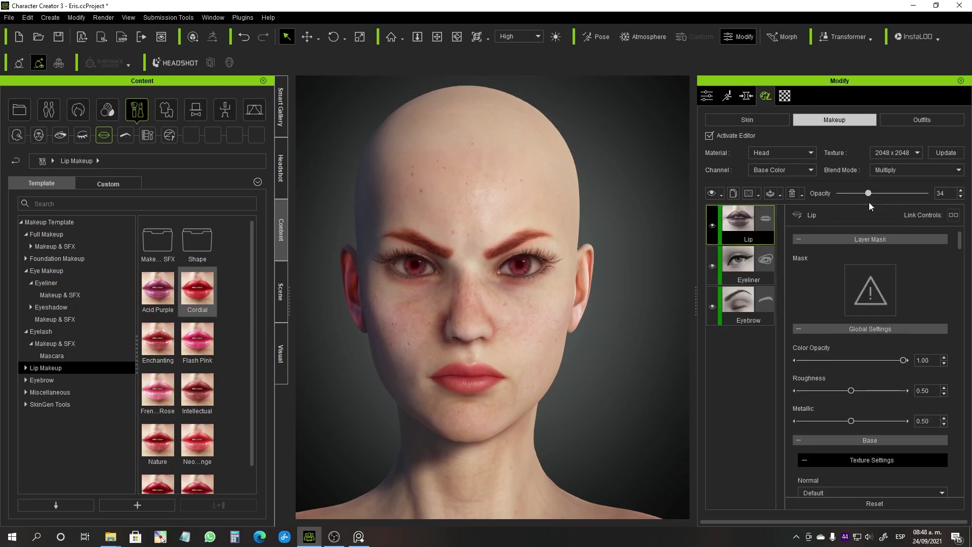
{"action": "left_click_drag", "start_coordinate": [845, 203], "coordinate": [870, 205]}
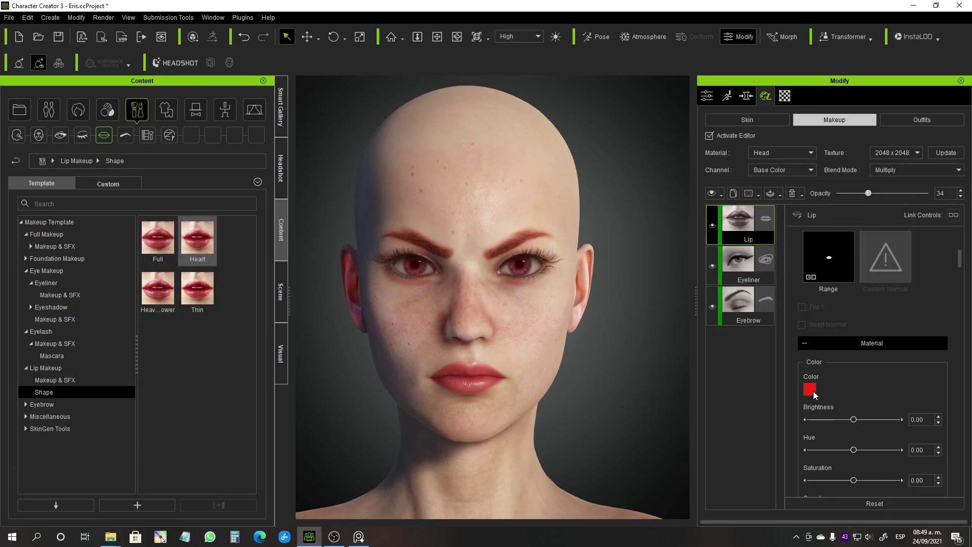
- Recolour the Lip layer peach with brightness -0.11, and set its range blur to 2.74 and expansion to -0.72
{"action": "left_click", "coordinate": [810, 386]}
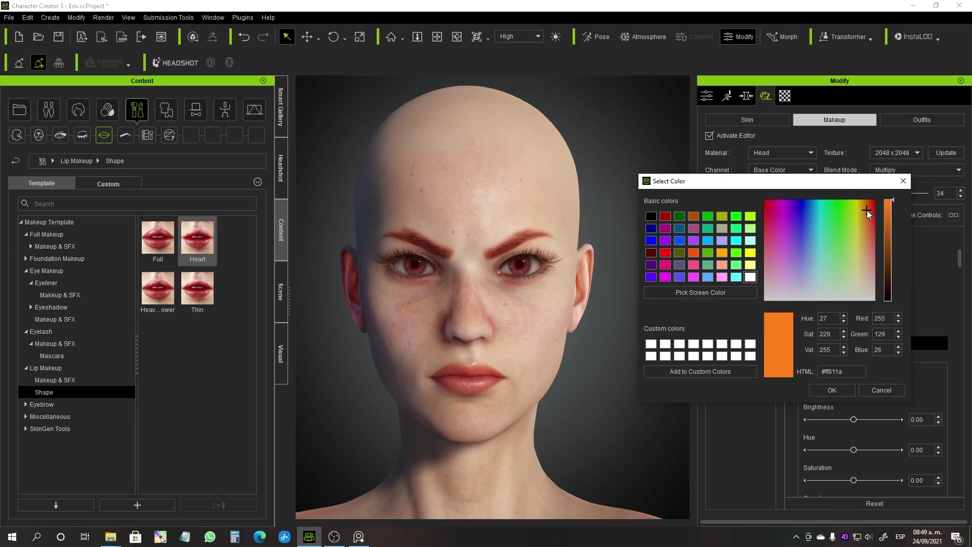
{"action": "left_click", "coordinate": [832, 390]}
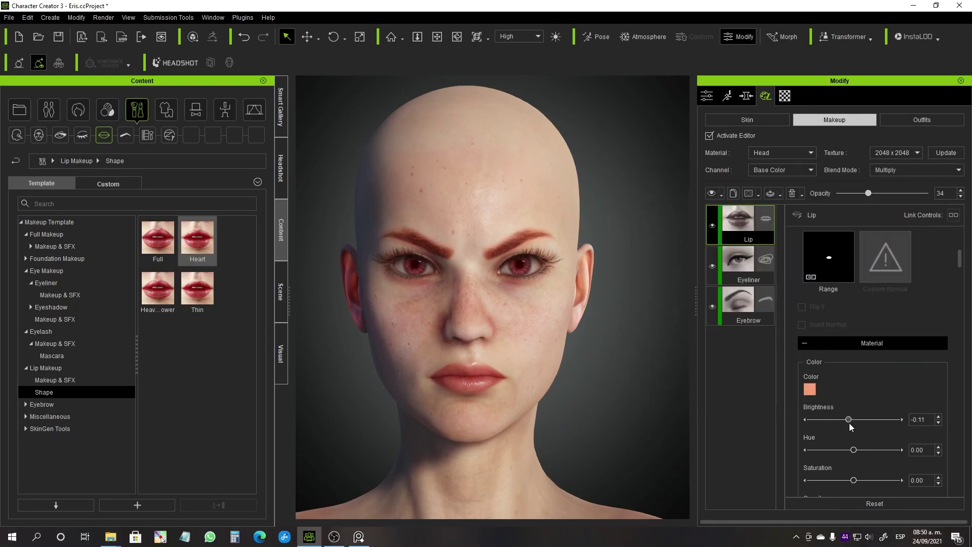
{"action": "scroll", "coordinate": [849, 421], "scroll_direction": "down", "scroll_amount": 3}
{"action": "left_click_drag", "start_coordinate": [823, 471], "coordinate": [824, 471]}
{"action": "scroll", "coordinate": [585, 390], "scroll_direction": "up", "scroll_amount": 4}
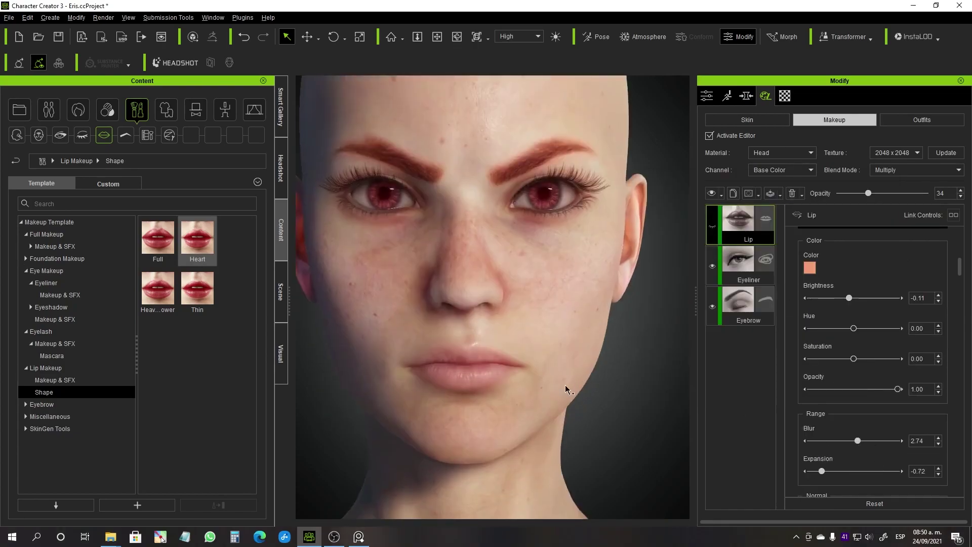
- Fine-tune the Lip layer's remaining range and material sliders
{"action": "left_click_drag", "start_coordinate": [873, 447], "coordinate": [872, 447]}
{"action": "scroll", "coordinate": [882, 375], "scroll_direction": "down", "scroll_amount": 14}
{"action": "left_click_drag", "start_coordinate": [855, 404], "coordinate": [900, 404]}
{"action": "scroll", "coordinate": [886, 436], "scroll_direction": "down", "scroll_amount": 4}
{"action": "left_click_drag", "start_coordinate": [853, 364], "coordinate": [886, 364]}
- Colour the Lip layer's custom contour dark red with blur 1.53 and expansion 0.01, and set the layer opacity to 25
{"action": "scroll", "coordinate": [894, 429], "scroll_direction": "down", "scroll_amount": 9}
{"action": "left_click", "coordinate": [810, 384]}
{"action": "left_click", "coordinate": [582, 195]}
{"action": "left_click", "coordinate": [544, 364]}
{"action": "scroll", "coordinate": [812, 438], "scroll_direction": "down", "scroll_amount": 1}
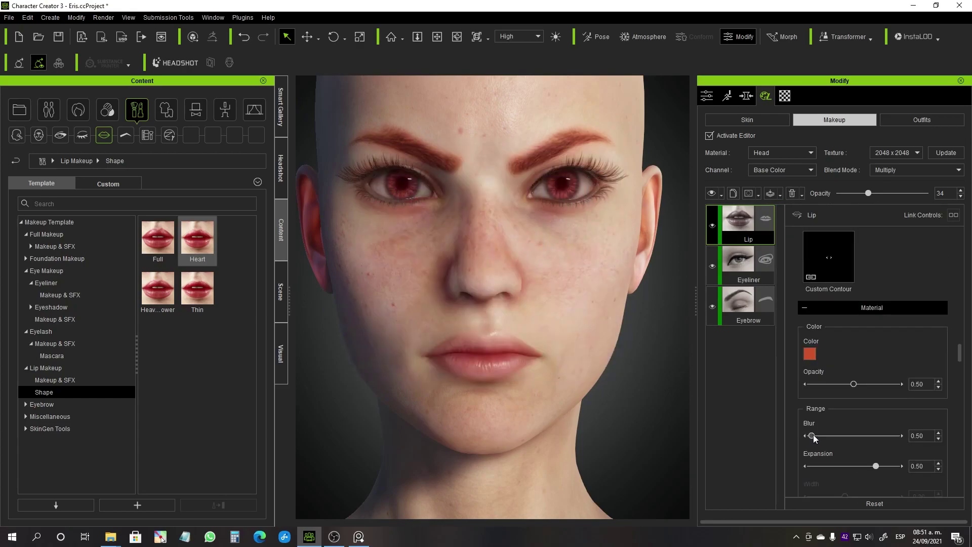
{"action": "left_click_drag", "start_coordinate": [821, 440], "coordinate": [819, 440]}
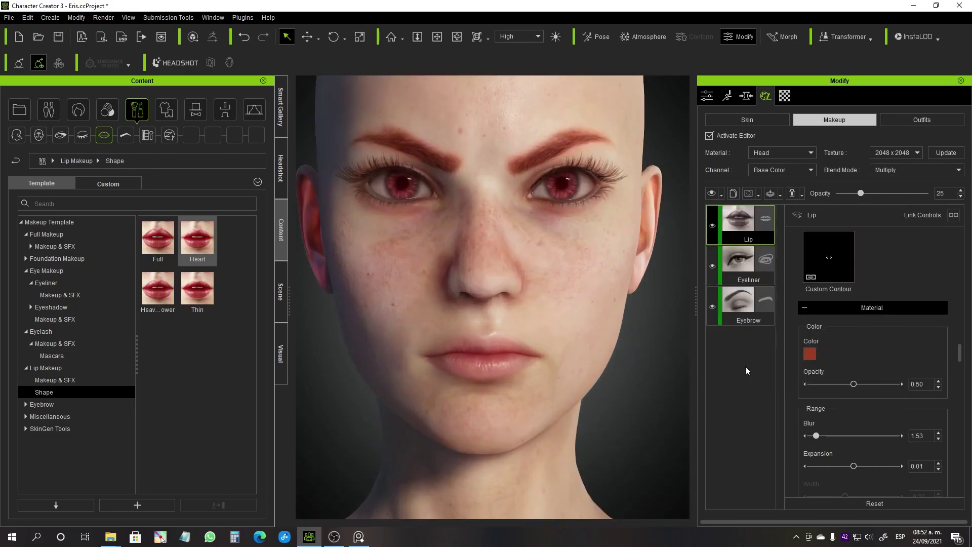
- Apply the Enchanting lip makeup preset as a second lip layer and set its opacity to 29
{"action": "left_click", "coordinate": [45, 367]}
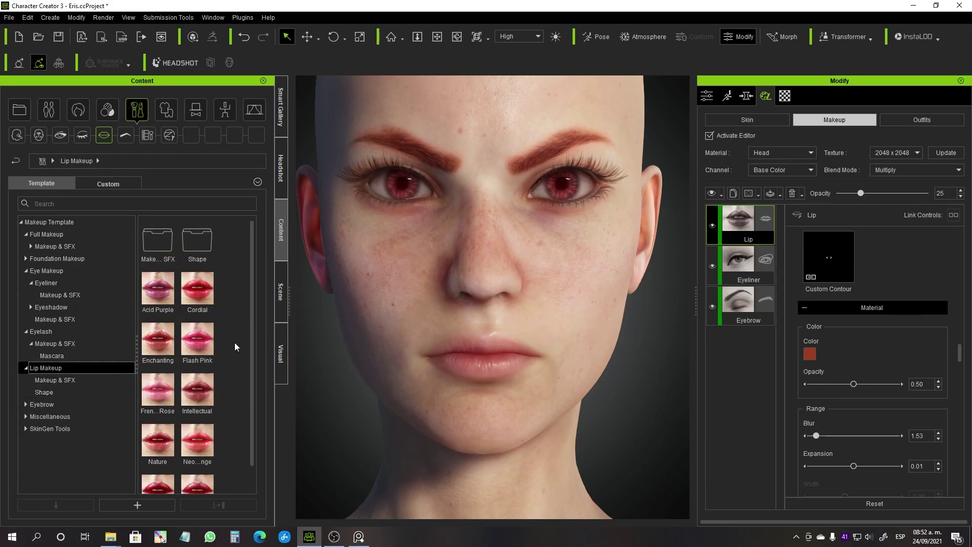
{"action": "scroll", "coordinate": [160, 317], "scroll_direction": "down", "scroll_amount": 1}
{"action": "mouse_move", "coordinate": [160, 317]}
{"action": "left_click_drag", "start_coordinate": [160, 317], "coordinate": [553, 348]}
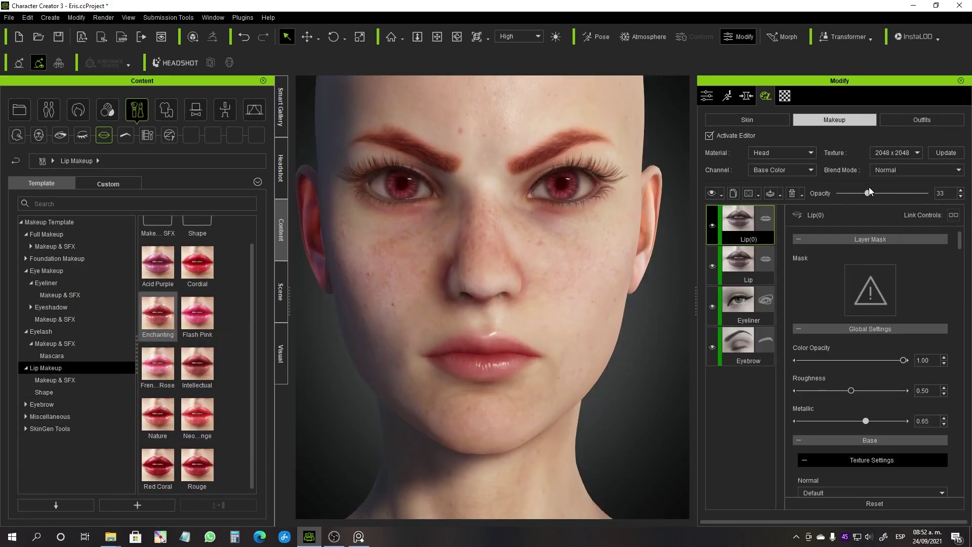
{"action": "scroll", "coordinate": [602, 374], "scroll_direction": "down", "scroll_amount": 2}
{"action": "scroll", "coordinate": [601, 374], "scroll_direction": "up", "scroll_amount": 4}
{"action": "left_click_drag", "start_coordinate": [849, 192], "coordinate": [864, 194]}
{"action": "scroll", "coordinate": [646, 416], "scroll_direction": "down", "scroll_amount": 8}
{"action": "scroll", "coordinate": [646, 416], "scroll_direction": "up", "scroll_amount": 6}
{"action": "scroll", "coordinate": [885, 392], "scroll_direction": "down", "scroll_amount": 10}
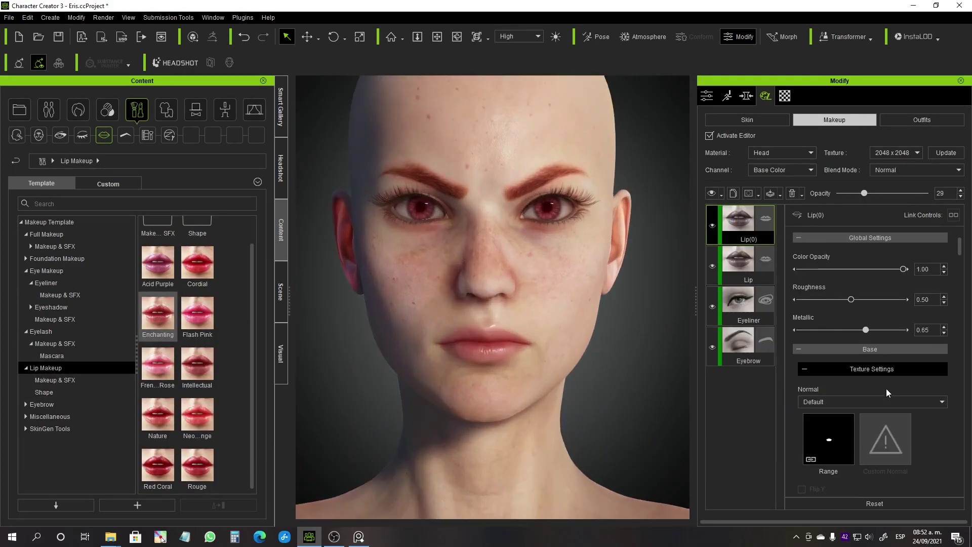
{"action": "scroll", "coordinate": [601, 395], "scroll_direction": "down", "scroll_amount": 6}
{"action": "scroll", "coordinate": [549, 319], "scroll_direction": "up", "scroll_amount": 6}
{"action": "scroll", "coordinate": [607, 303], "scroll_direction": "down", "scroll_amount": 2}
- Try the Female Asian eyebrow preset from the Human Anatomy category on the avatar
{"action": "left_click", "coordinate": [47, 405]}
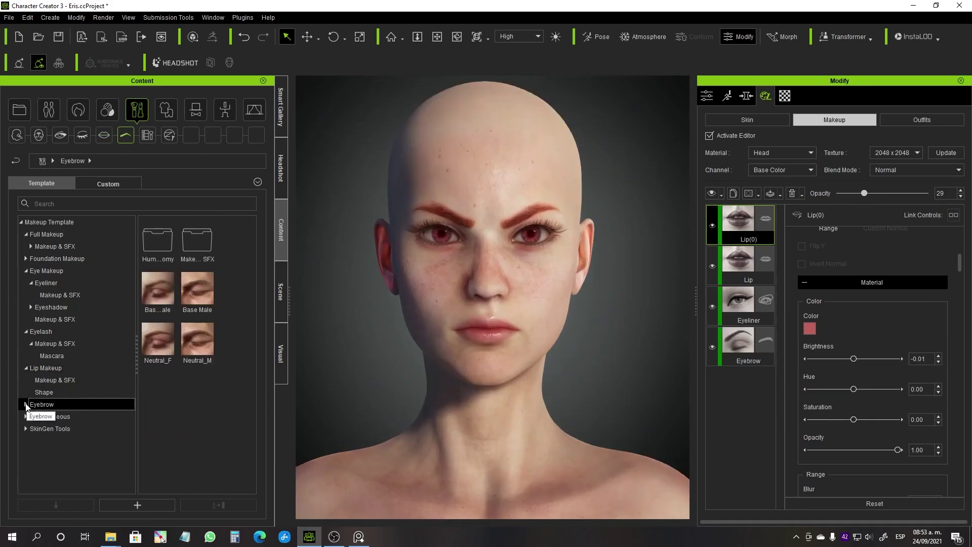
{"action": "left_click", "coordinate": [25, 404]}
{"action": "left_click", "coordinate": [55, 417]}
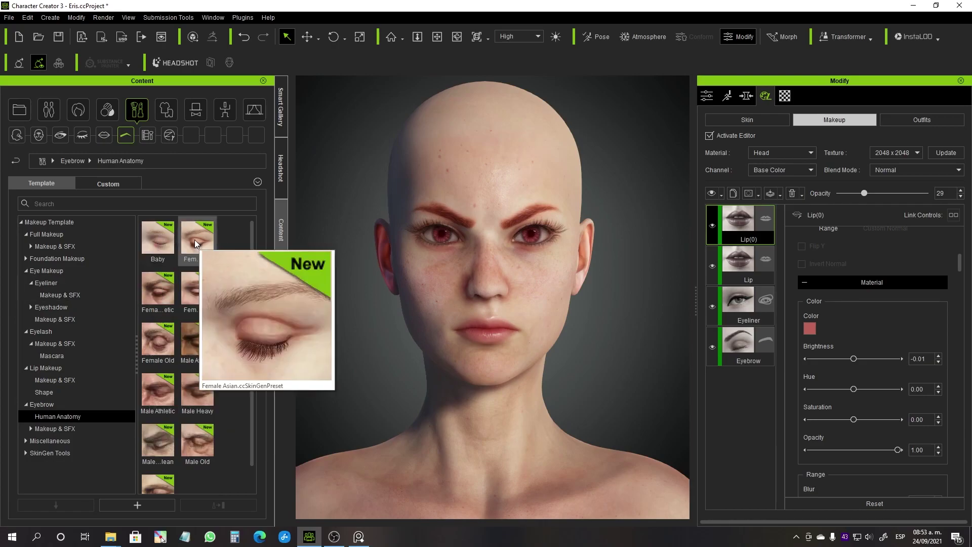
{"action": "double_click", "coordinate": [196, 239]}
{"action": "left_click", "coordinate": [739, 222]}
{"action": "scroll", "coordinate": [651, 195], "scroll_direction": "up", "scroll_amount": 5}
{"action": "middle_click_drag", "start_coordinate": [651, 195], "coordinate": [643, 349]}
{"action": "scroll", "coordinate": [643, 349], "scroll_direction": "down", "scroll_amount": 5}
{"action": "left_click", "coordinate": [792, 194]}
- Try the first angled bushy eyebrow preset from Makeup & SFX and delete the eyebrow layer it adds
{"action": "left_click", "coordinate": [43, 429]}
{"action": "double_click", "coordinate": [158, 290]}
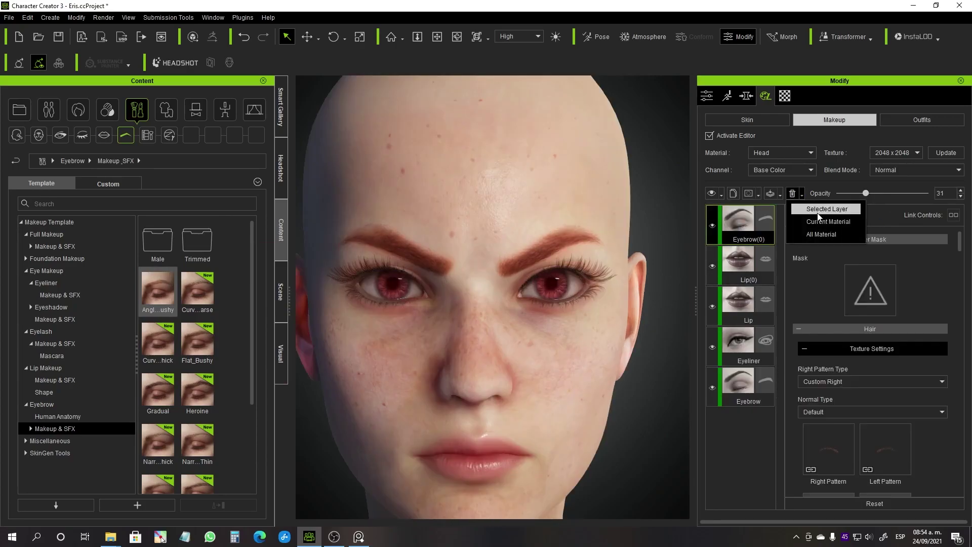
{"action": "left_click", "coordinate": [825, 209]}
- Look through the Miscellaneous makeup categories and the SkinGen Tools for further presets
{"action": "double_click", "coordinate": [51, 441]}
{"action": "double_click", "coordinate": [53, 453]}
{"action": "scroll", "coordinate": [198, 405], "scroll_direction": "down", "scroll_amount": 2}
{"action": "left_click", "coordinate": [52, 465]}
{"action": "left_click", "coordinate": [47, 478]}
{"action": "left_click", "coordinate": [51, 489]}
{"action": "scroll", "coordinate": [51, 481], "scroll_direction": "down", "scroll_amount": 1}
{"action": "left_click", "coordinate": [50, 477]}
{"action": "scroll", "coordinate": [497, 421], "scroll_direction": "down", "scroll_amount": 3}
- Deactivate the makeup editor and examine the avatar's face up close
{"action": "left_click", "coordinate": [709, 135]}
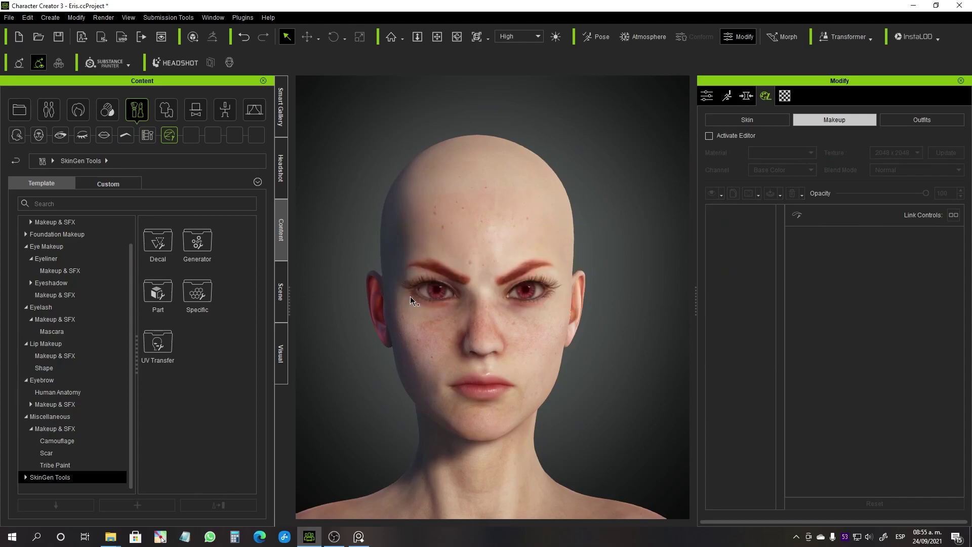
{"action": "scroll", "coordinate": [579, 321], "scroll_direction": "down", "scroll_amount": 5}
{"action": "middle_click_drag", "start_coordinate": [580, 321], "coordinate": [561, 300]}
{"action": "scroll", "coordinate": [567, 338], "scroll_direction": "up", "scroll_amount": 8}
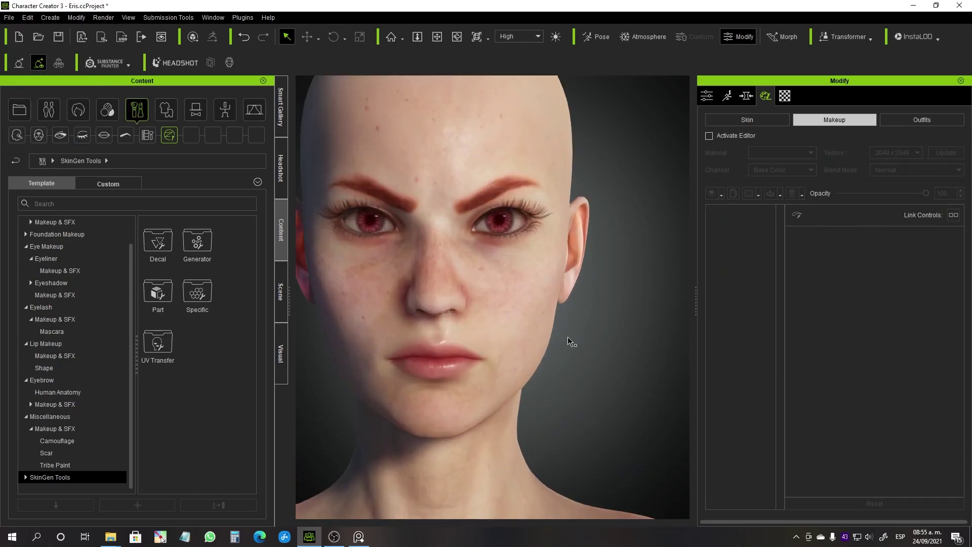
{"action": "middle_click_drag", "start_coordinate": [569, 341], "coordinate": [640, 350]}
- Send the CC3_Base_Plus avatar to ZBrush through GoZ in A-Pose, resending it with Eye Sockets as the only split body part
{"action": "left_click", "coordinate": [281, 292]}
{"action": "left_click", "coordinate": [61, 141]}
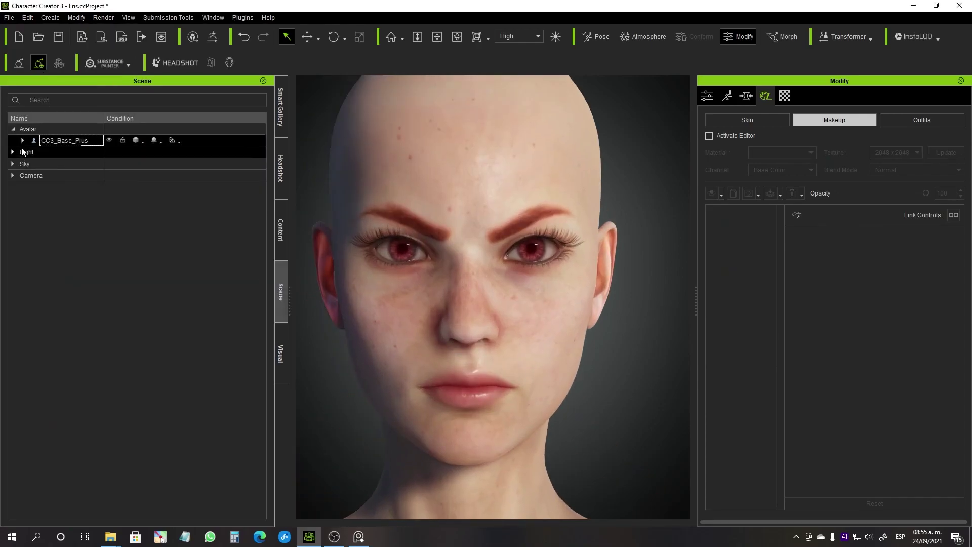
{"action": "left_click", "coordinate": [24, 141]}
{"action": "left_click", "coordinate": [19, 62]}
{"action": "key", "text": "Return"}
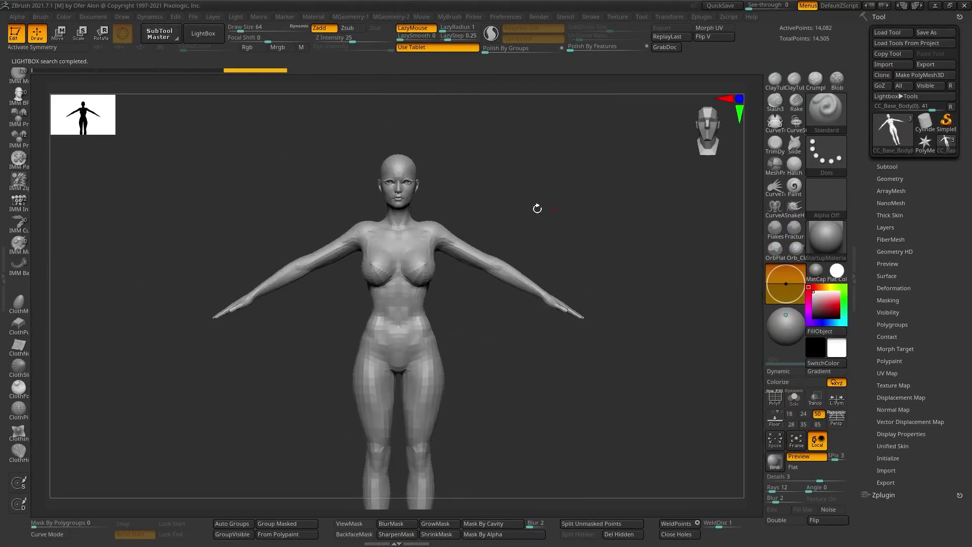
{"action": "left_click", "coordinate": [887, 166]}
{"action": "right_click_drag", "start_coordinate": [569, 326], "coordinate": [593, 287]}
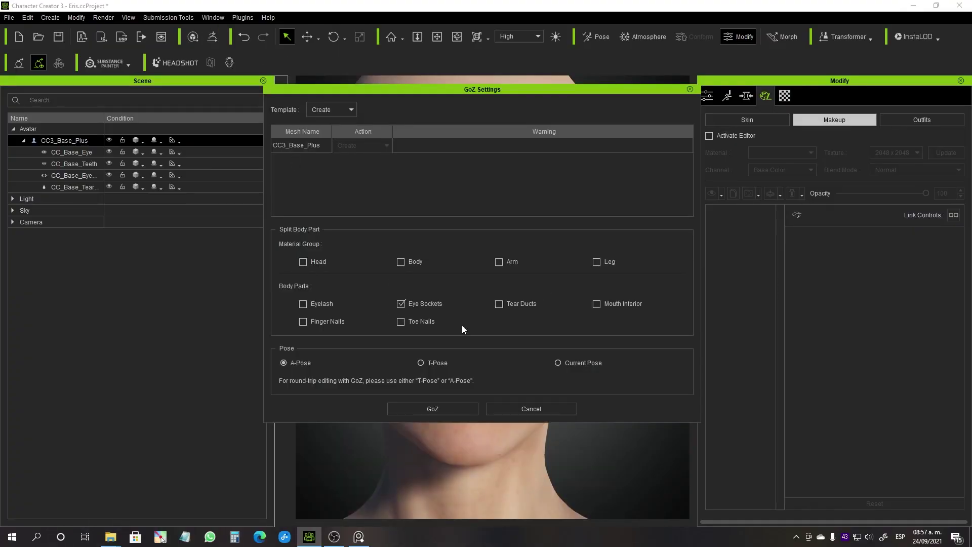
{"action": "left_click", "coordinate": [433, 409]}
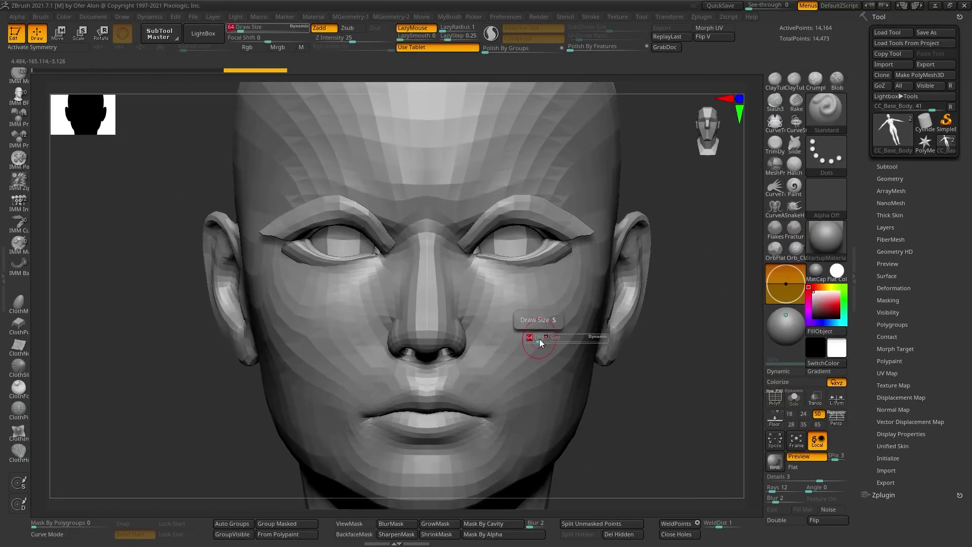
- Switch to ZBrush's Move brush with symmetry at a draw size of about 155 and reshape the face
{"action": "key", "text": "s"}
{"action": "mouse_move", "coordinate": [552, 302]}
{"action": "left_mouse_down"}
{"action": "mouse_move", "coordinate": [532, 274]}
{"action": "mouse_move", "coordinate": [631, 312]}
{"action": "left_mouse_up"}
{"action": "key", "text": "ctrl+z"}
{"action": "left_click", "coordinate": [213, 71]}
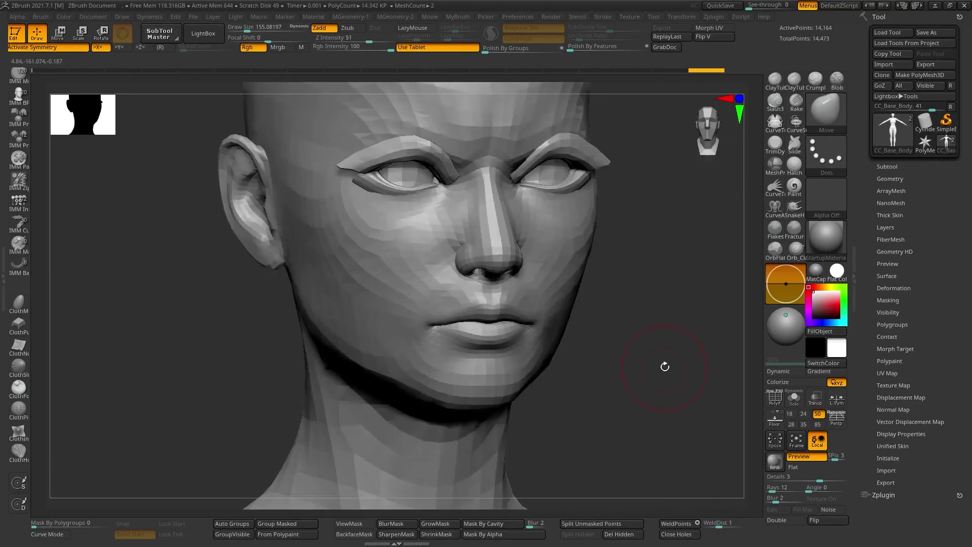
- Reshape the waist and hips symmetrically with the Move brush at a draw size of about 850 to 900
{"action": "key", "text": "s"}
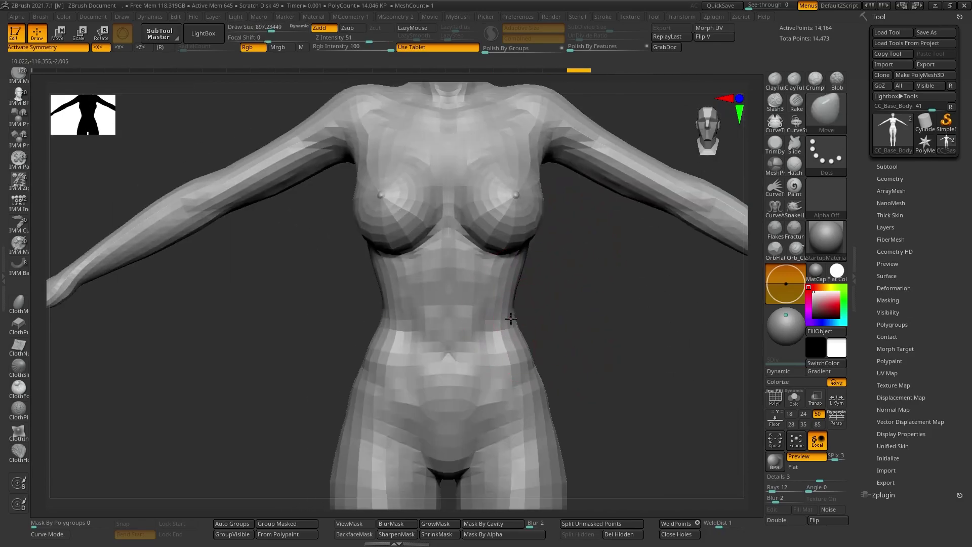
{"action": "key", "text": "s"}
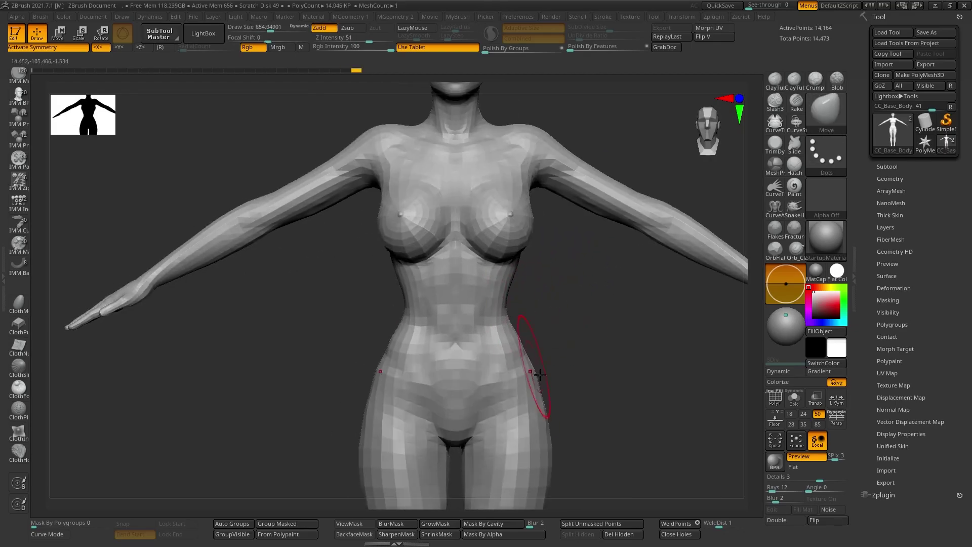
{"action": "right_click_drag", "start_coordinate": [551, 436], "coordinate": [587, 375], "text": "ctrl"}
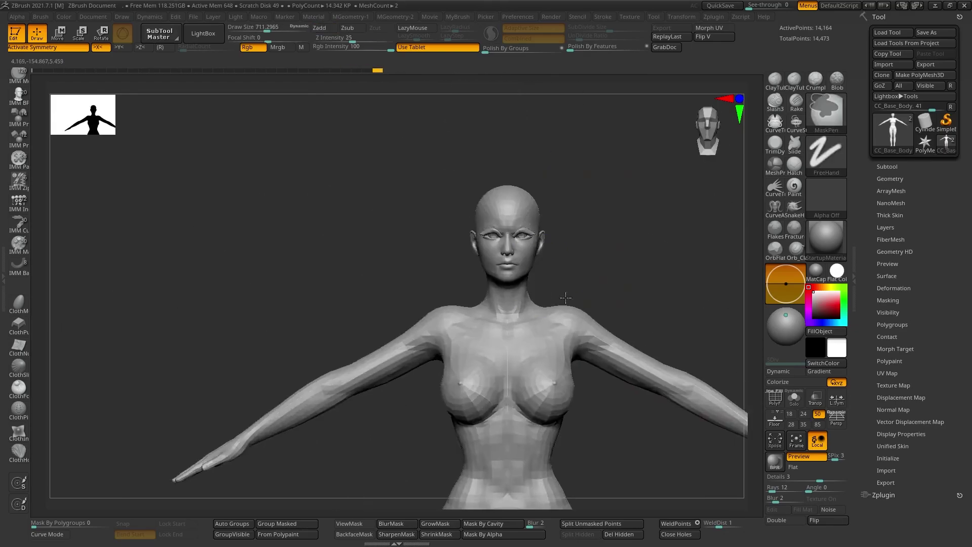
- Subdivide the body mesh to level 2 and refine the mouth and lips with the Move and Smooth brushes
{"action": "right_click_drag", "start_coordinate": [536, 289], "coordinate": [557, 405], "text": "ctrl"}
{"action": "right_click_drag", "start_coordinate": [674, 435], "coordinate": [591, 385], "text": "alt"}
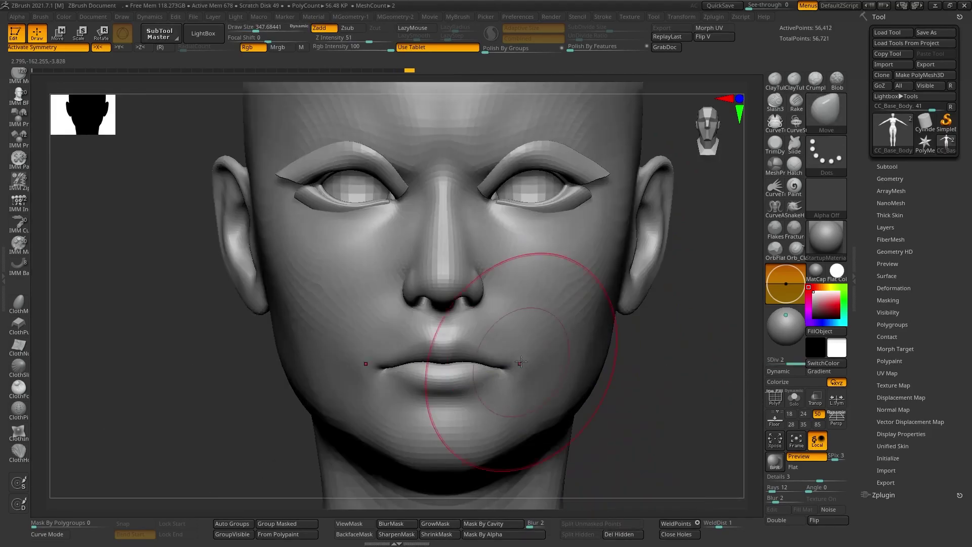
{"action": "right_click_drag", "start_coordinate": [473, 358], "coordinate": [479, 335], "text": "ctrl"}
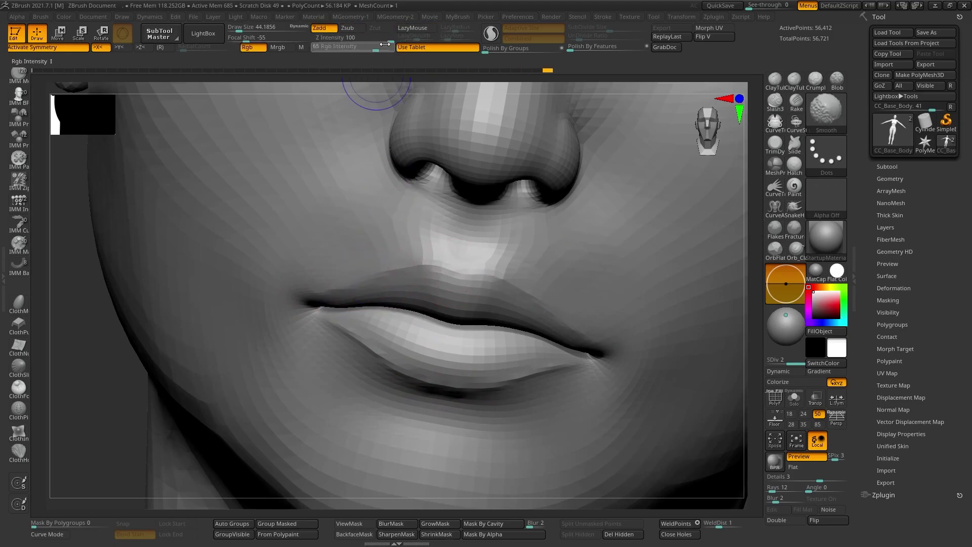
{"action": "key", "text": "s"}
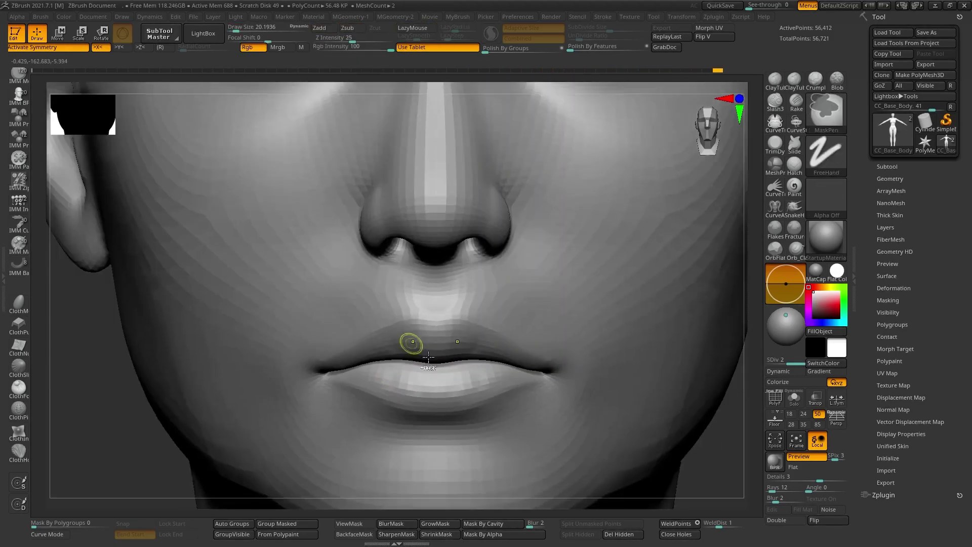
{"action": "right_click_drag", "start_coordinate": [410, 341], "coordinate": [540, 300]}
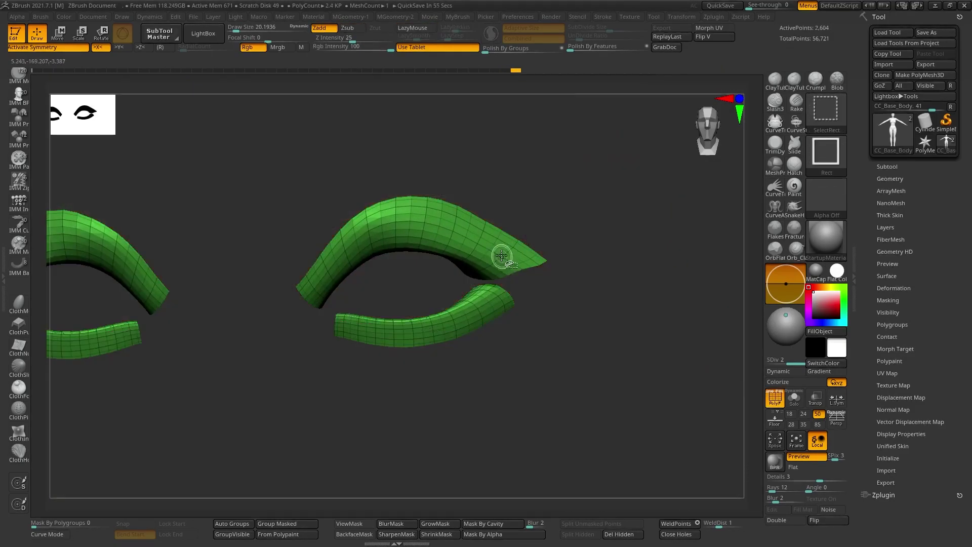
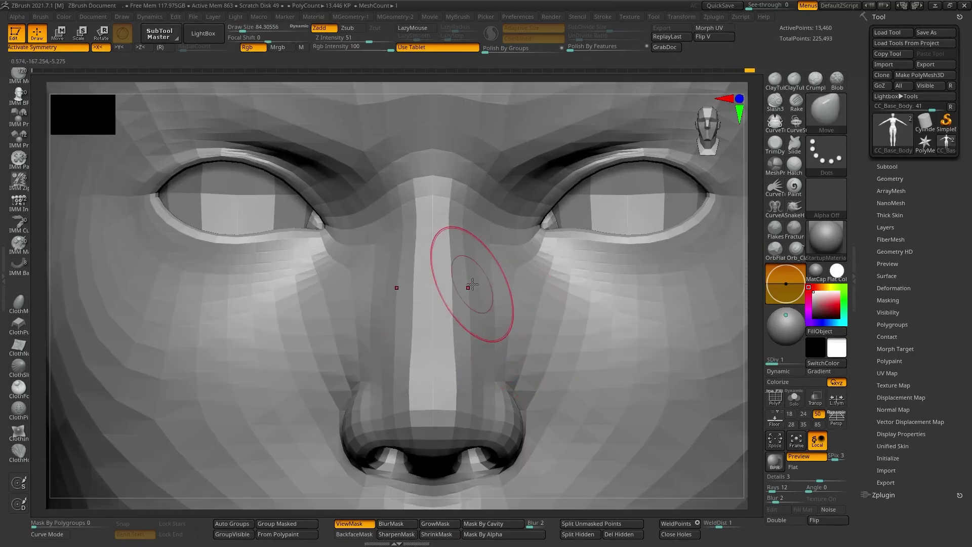
- Detail the mouth and lips at subdivision level 4 with the DamStandard brush and save the project
{"action": "left_click", "coordinate": [808, 364]}
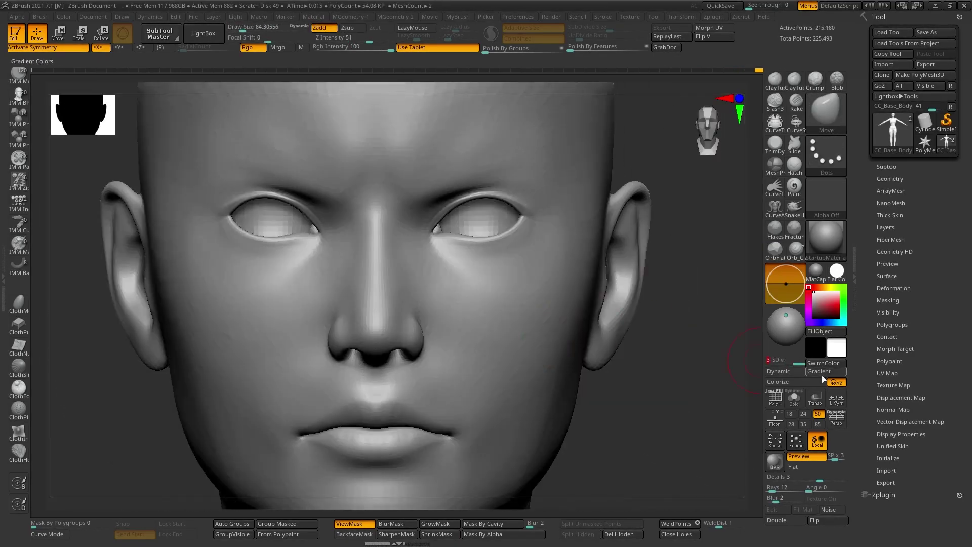
{"action": "key", "text": "b"}
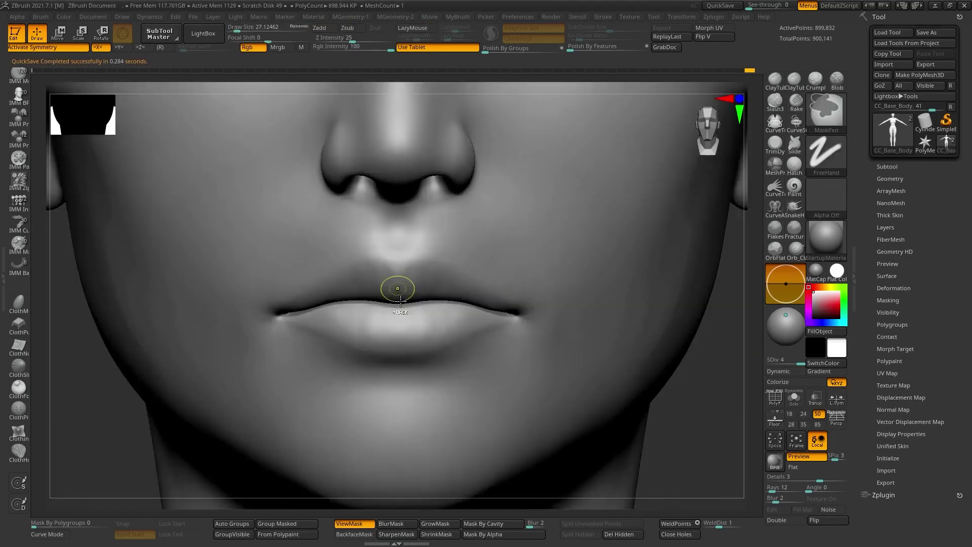
{"action": "key", "text": "b"}
{"action": "key", "text": "d"}
{"action": "key", "text": "s"}
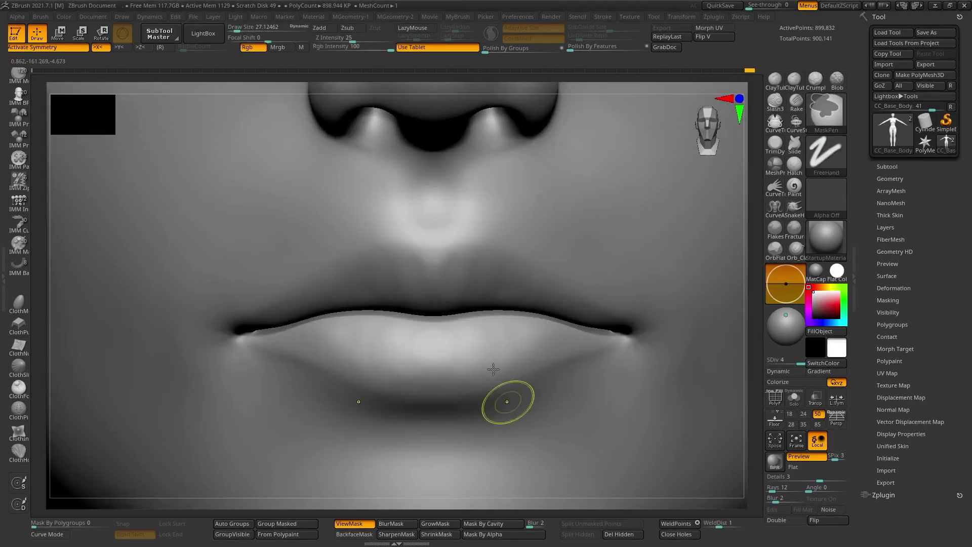
{"action": "key", "text": "s"}
{"action": "right_click_drag", "start_coordinate": [368, 346], "coordinate": [530, 350], "text": "ctrl"}
{"action": "key", "text": "ctrl+s"}
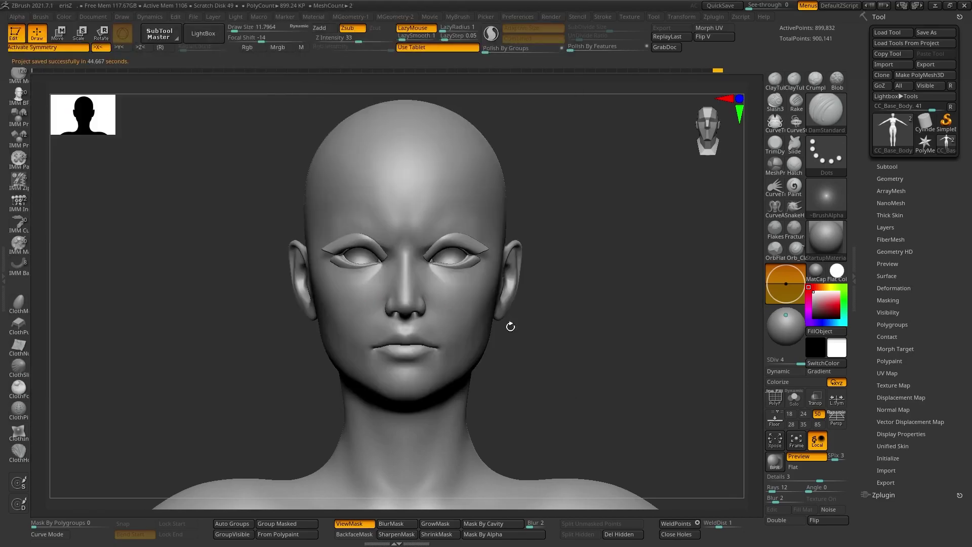
- Send the sculpted body back to Character Creator through GoZ, updating CC_Base_Body in A-Pose with the tear line and eye occlusion re-aligned
{"action": "right_click_drag", "start_coordinate": [511, 326], "coordinate": [598, 334]}
{"action": "left_click", "coordinate": [950, 86]}
{"action": "left_click", "coordinate": [484, 135]}
{"action": "left_click", "coordinate": [880, 85]}
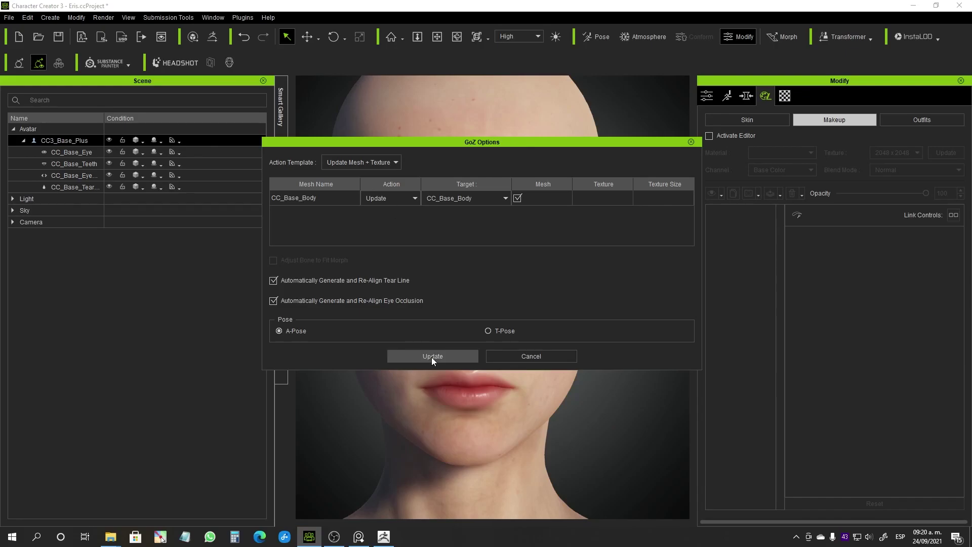
{"action": "left_click", "coordinate": [432, 356]}
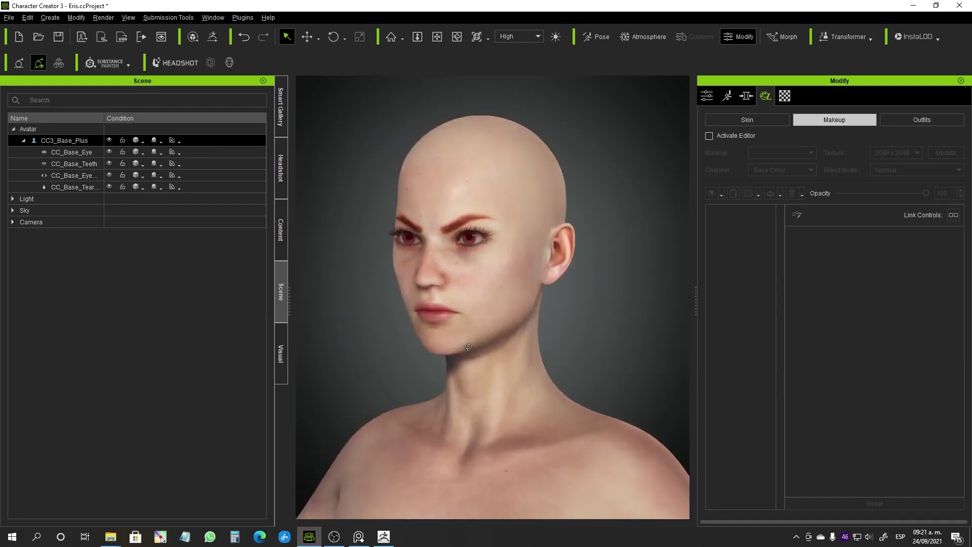
{"action": "left_click", "coordinate": [499, 300]}
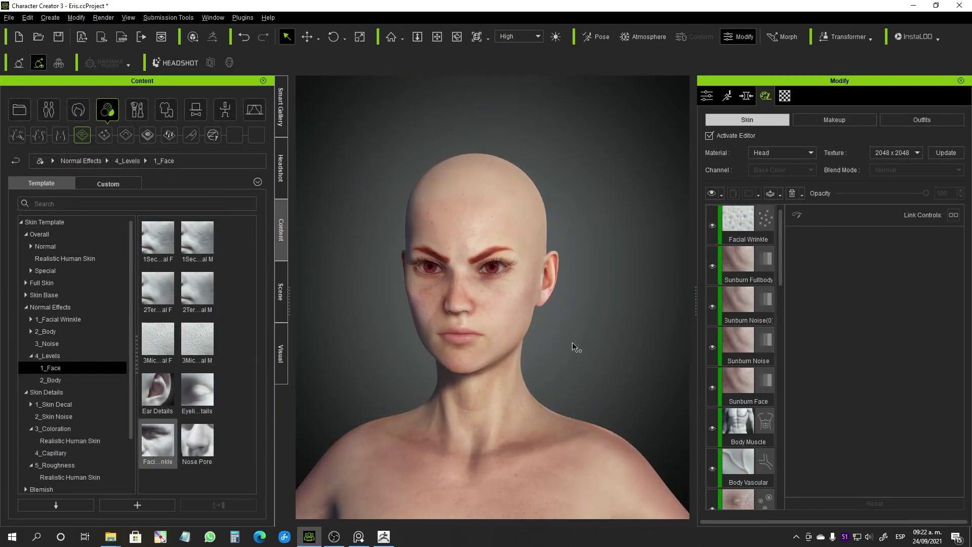
- Set the Facial Wrinkle skin layer's opacity to 49 and its mask blur to 0.13 and expansion to 0.19
{"action": "right_click_drag", "start_coordinate": [575, 344], "coordinate": [618, 333], "text": "alt"}
{"action": "scroll", "coordinate": [578, 315], "scroll_direction": "up", "scroll_amount": 5}
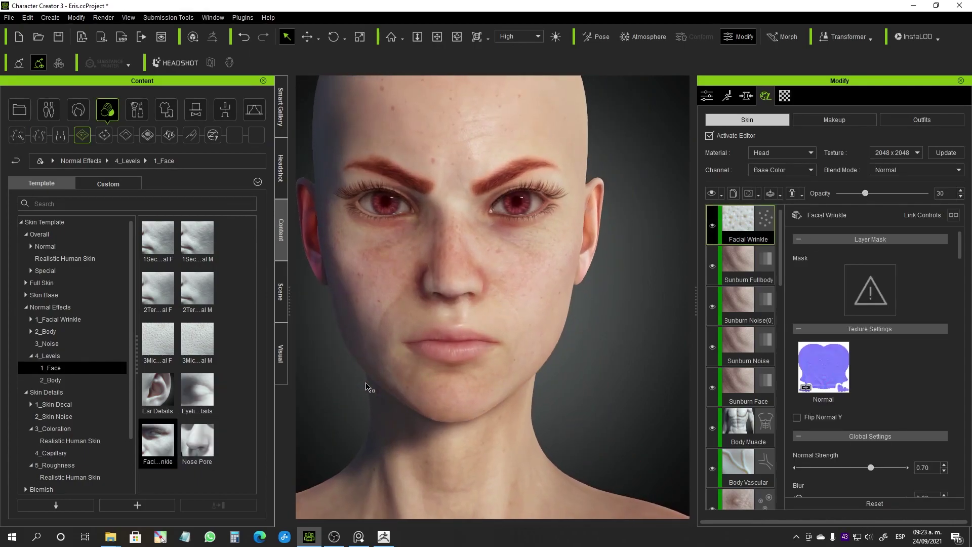
{"action": "scroll", "coordinate": [863, 355], "scroll_direction": "down", "scroll_amount": 12}
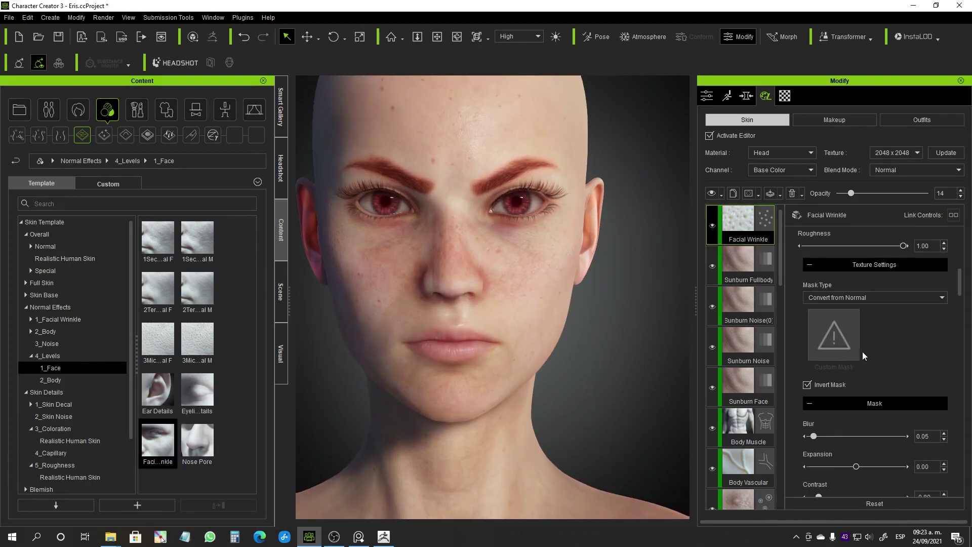
{"action": "scroll", "coordinate": [826, 397], "scroll_direction": "down", "scroll_amount": 2}
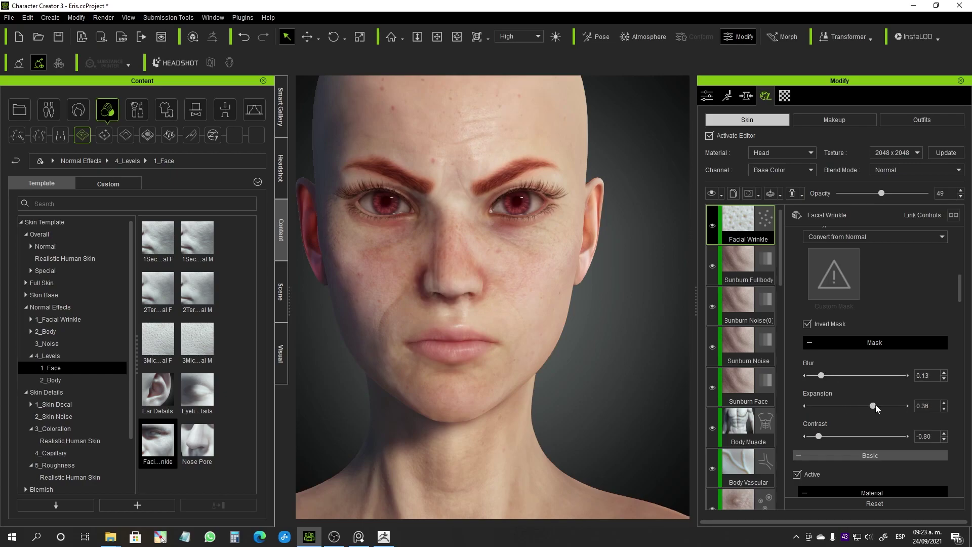
{"action": "scroll", "coordinate": [877, 409], "scroll_direction": "down", "scroll_amount": 3}
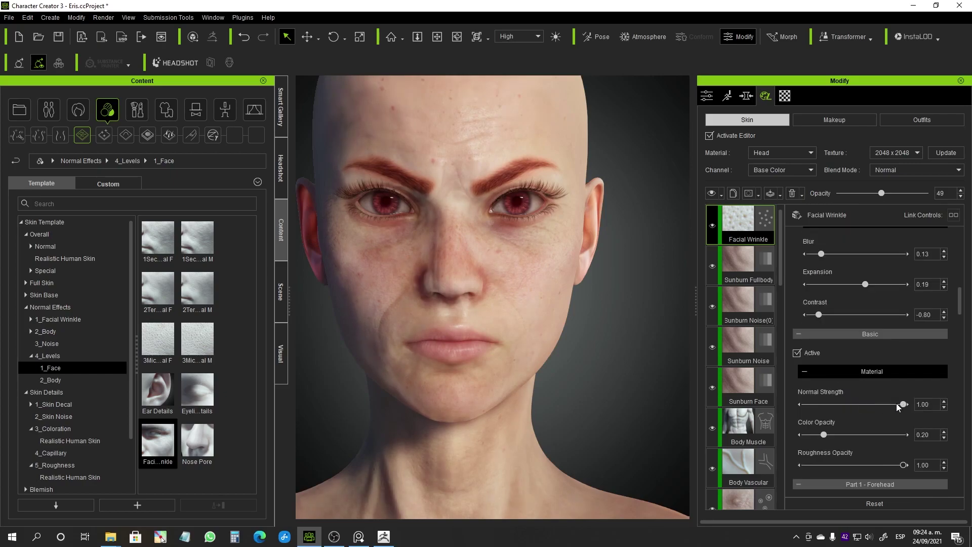
{"action": "scroll", "coordinate": [863, 459], "scroll_direction": "down", "scroll_amount": 5}
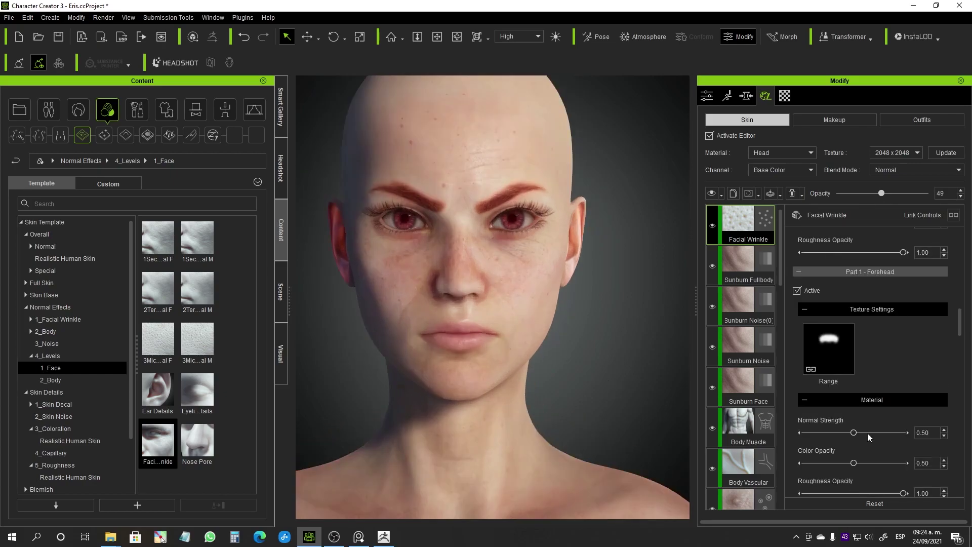
- In the Facial Wrinkle layer, reduce the Frown part's normal strength with color opacity 0.00, and set the Eye Region's normal strength to 0.00
{"action": "scroll", "coordinate": [889, 451], "scroll_direction": "down", "scroll_amount": 12}
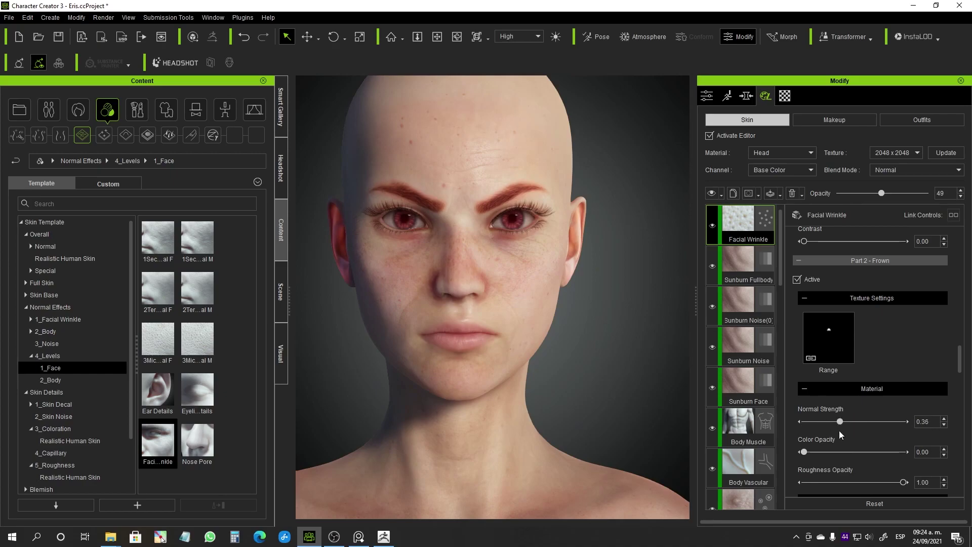
{"action": "left_click_drag", "start_coordinate": [839, 436], "coordinate": [828, 437]}
{"action": "scroll", "coordinate": [871, 452], "scroll_direction": "down", "scroll_amount": 10}
{"action": "left_click_drag", "start_coordinate": [854, 469], "coordinate": [795, 456]}
{"action": "left_click_drag", "start_coordinate": [636, 348], "coordinate": [549, 321], "text": "alt"}
{"action": "scroll", "coordinate": [549, 321], "scroll_direction": "up", "scroll_amount": 3}
{"action": "scroll", "coordinate": [548, 321], "scroll_direction": "down", "scroll_amount": 2}
{"action": "scroll", "coordinate": [810, 420], "scroll_direction": "down", "scroll_amount": 2}
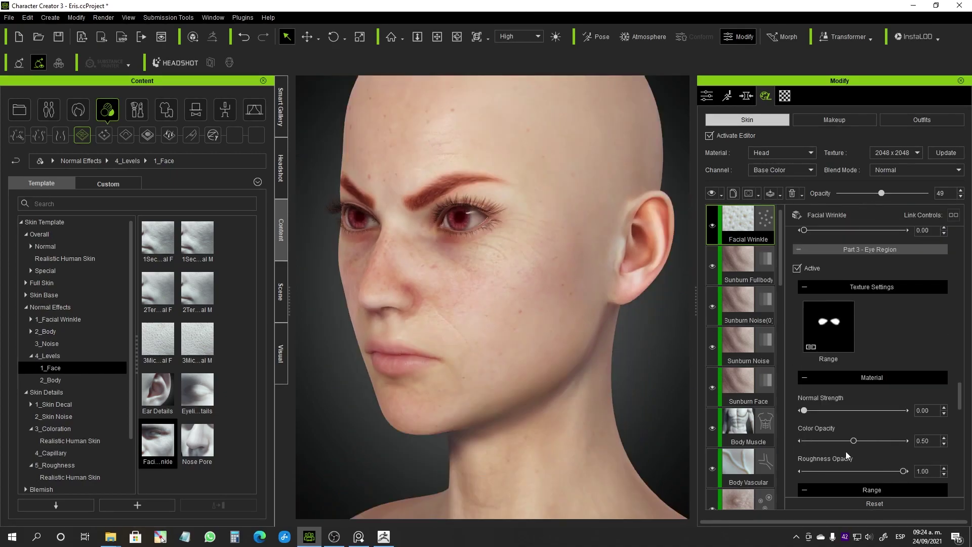
- Set the normal strength of the Facial Wrinkle layer's Nose and Mouth part to 0.00
{"action": "scroll", "coordinate": [810, 440], "scroll_direction": "down", "scroll_amount": 10}
{"action": "left_click_drag", "start_coordinate": [853, 461], "coordinate": [795, 458]}
{"action": "left_click_drag", "start_coordinate": [526, 388], "coordinate": [607, 393], "text": "alt"}
{"action": "scroll", "coordinate": [607, 393], "scroll_direction": "down", "scroll_amount": 5}
{"action": "scroll", "coordinate": [607, 392], "scroll_direction": "up", "scroll_amount": 5}
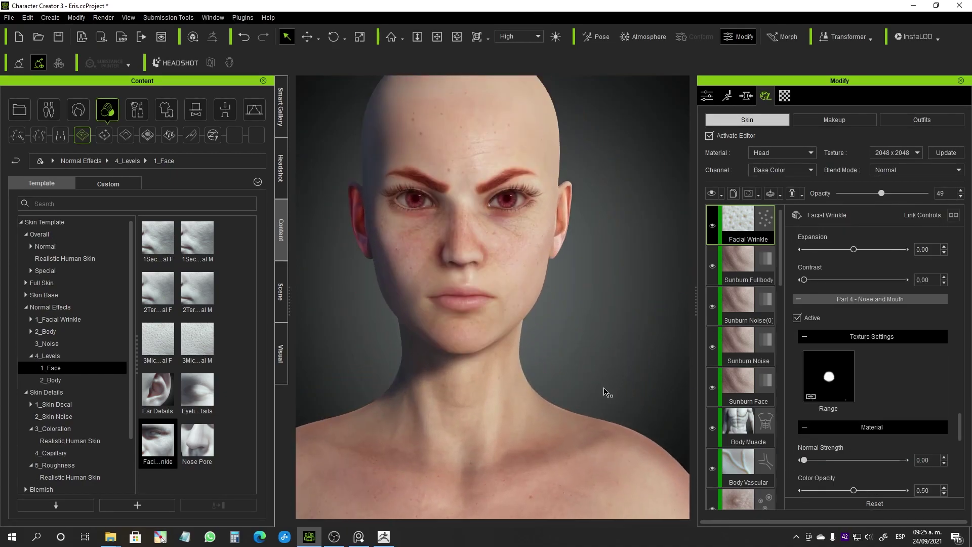
- Set the Facial Wrinkle layer's global normal strength to 0.34, blur to 0.21, tint opacity to 0.15 and roughness to 0.59
{"action": "scroll", "coordinate": [878, 459], "scroll_direction": "down", "scroll_amount": 5}
{"action": "left_click_drag", "start_coordinate": [803, 410], "coordinate": [826, 411]}
{"action": "left_click_drag", "start_coordinate": [887, 442], "coordinate": [863, 441]}
{"action": "left_click_drag", "start_coordinate": [573, 404], "coordinate": [634, 407], "text": "alt"}
{"action": "scroll", "coordinate": [634, 407], "scroll_direction": "down", "scroll_amount": 5}
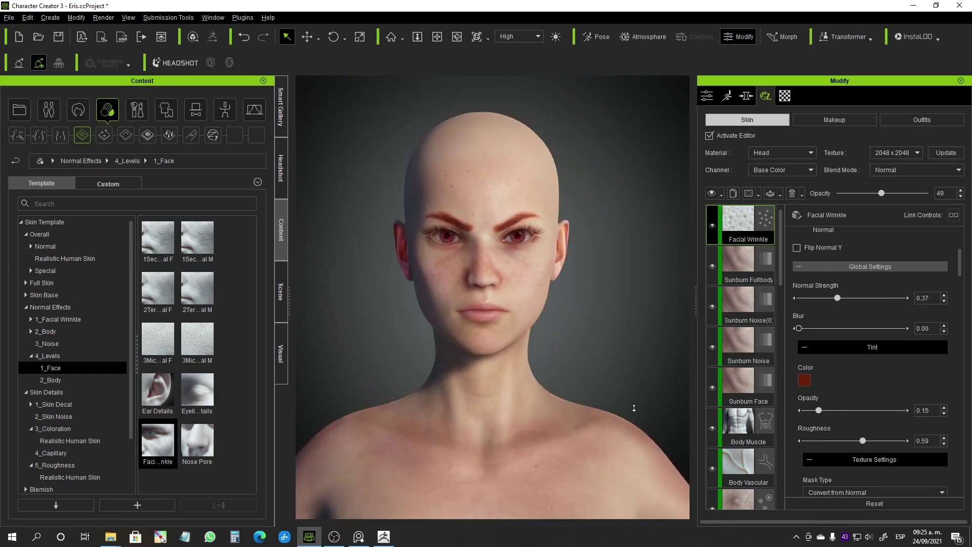
{"action": "scroll", "coordinate": [652, 407], "scroll_direction": "up", "scroll_amount": 4}
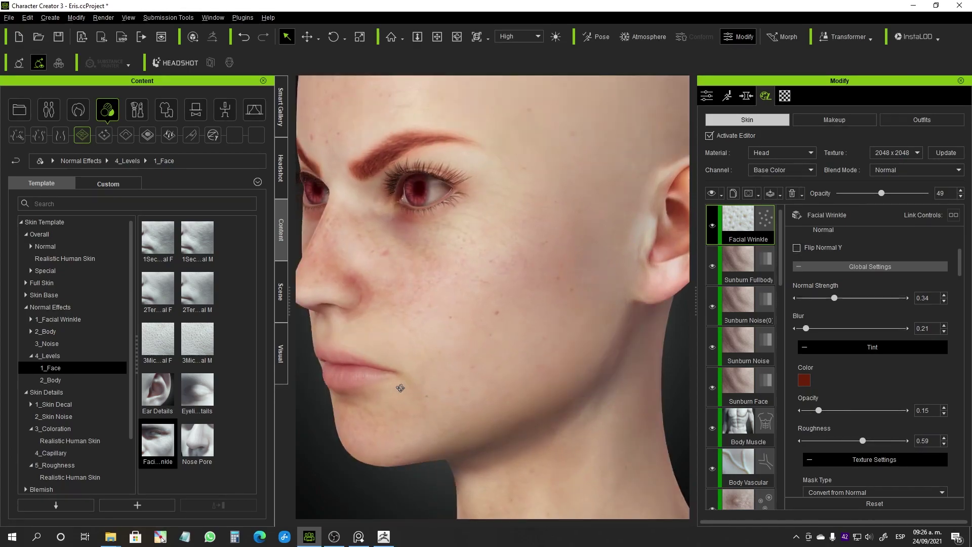
- Set the Facial Wrinkle layer's Eye Region to normal strength 0.44 and color opacity 0.75
{"action": "scroll", "coordinate": [844, 476], "scroll_direction": "down", "scroll_amount": 5}
{"action": "scroll", "coordinate": [844, 476], "scroll_direction": "down", "scroll_amount": 12}
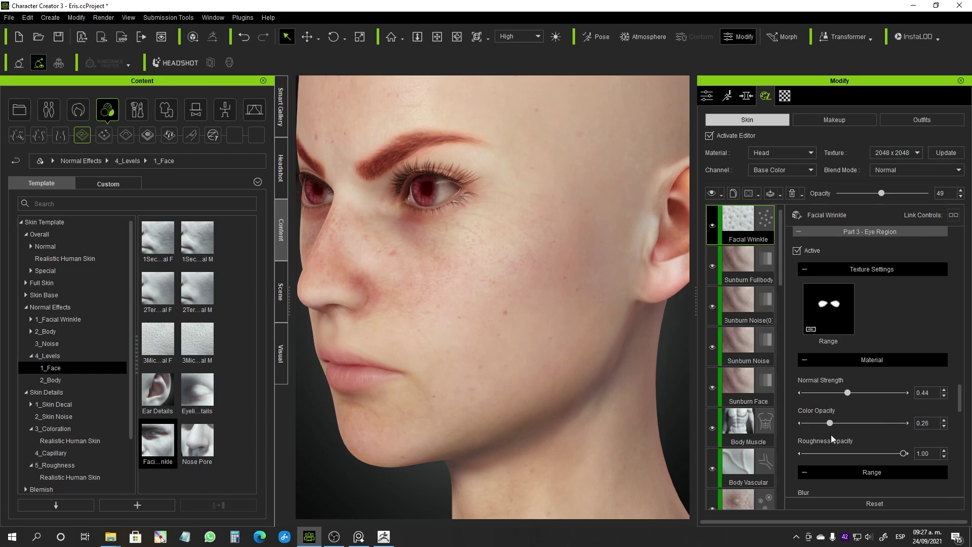
{"action": "left_click_drag", "start_coordinate": [834, 439], "coordinate": [879, 440]}
{"action": "scroll", "coordinate": [638, 397], "scroll_direction": "down", "scroll_amount": 5}
{"action": "scroll", "coordinate": [638, 397], "scroll_direction": "up", "scroll_amount": 4}
{"action": "left_click_drag", "start_coordinate": [625, 389], "coordinate": [658, 372], "text": "alt"}
- Embed the Eye Region's range mask image for editing and choose Adobe Photoshop 2021 as the external editor
{"action": "double_click", "coordinate": [832, 310]}
{"action": "right_click", "coordinate": [835, 311]}
{"action": "left_click", "coordinate": [861, 357]}
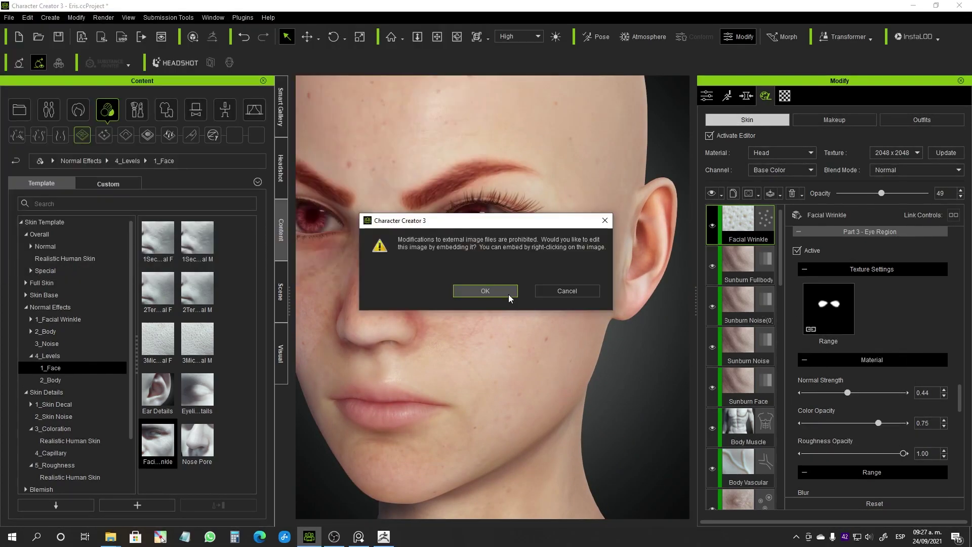
{"action": "left_click", "coordinate": [499, 292]}
{"action": "left_click", "coordinate": [84, 170]}
{"action": "double_click", "coordinate": [210, 107]}
{"action": "double_click", "coordinate": [202, 93]}
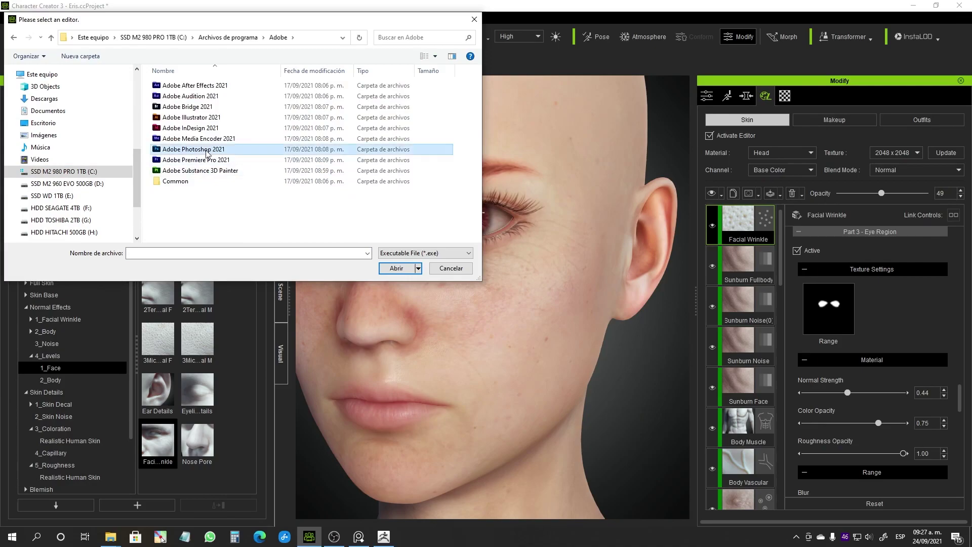
{"action": "double_click", "coordinate": [205, 150]}
{"action": "left_click", "coordinate": [202, 204]}
{"action": "left_click", "coordinate": [403, 269]}
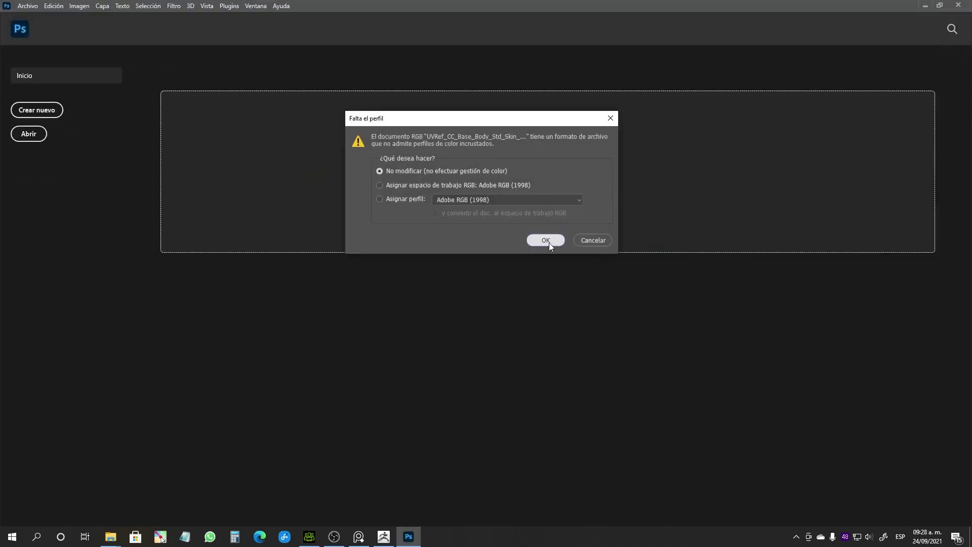
- In Photoshop, open UVRef_CC_Base_Body_Std_Skin_Head.png without color management and overlay it on the eye mask document, making the mask background a regular layer
{"action": "left_click", "coordinate": [549, 242]}
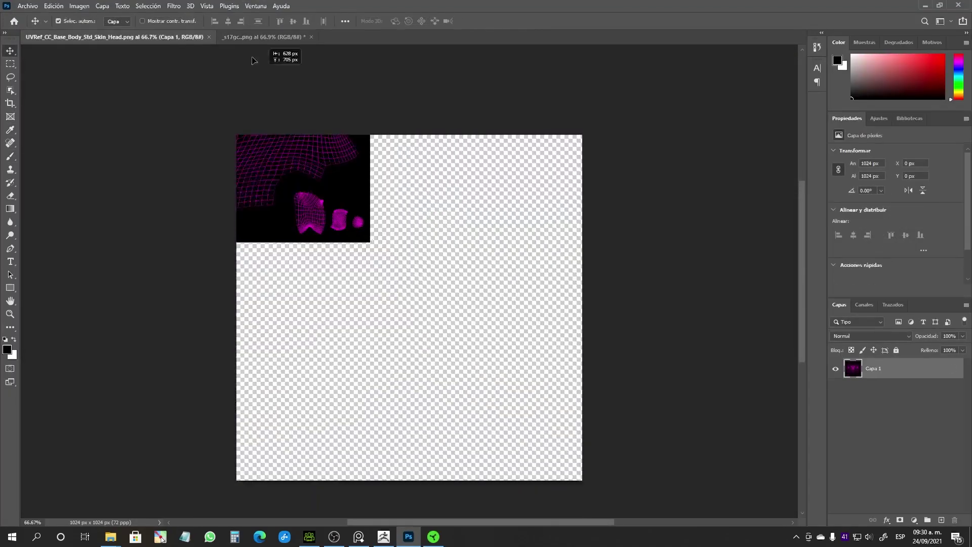
{"action": "left_click_drag", "start_coordinate": [253, 60], "coordinate": [461, 391]}
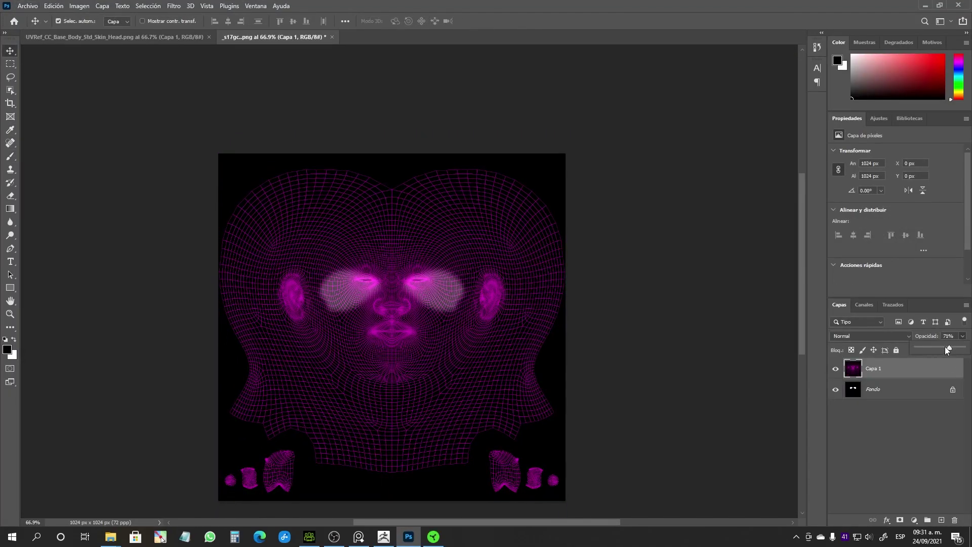
{"action": "double_click", "coordinate": [929, 368]}
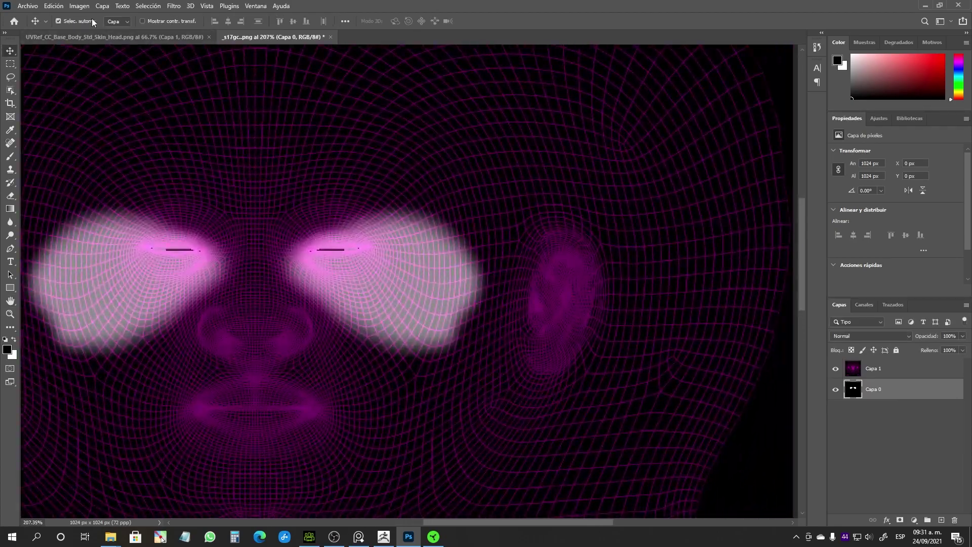
- Lower the UV reference layer's opacity and paint the eye mask on the layer beneath with vertical brush symmetry
{"action": "left_click", "coordinate": [881, 368]}
{"action": "left_click_drag", "start_coordinate": [962, 335], "coordinate": [923, 349]}
{"action": "left_click", "coordinate": [456, 21]}
{"action": "left_click", "coordinate": [475, 68]}
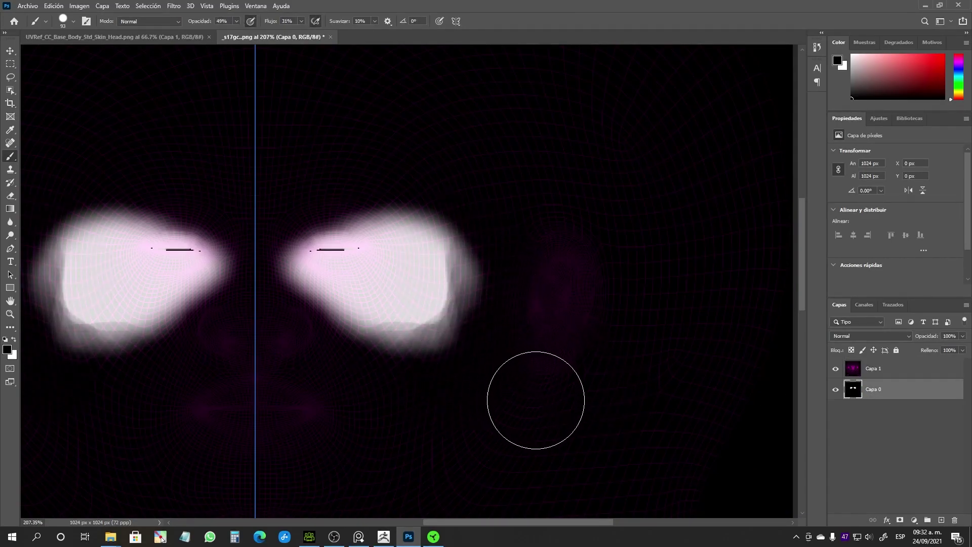
- Choose a soft round brush and configure its paint symmetry for the eye mask
{"action": "left_click", "coordinate": [569, 23]}
{"action": "right_click", "coordinate": [373, 223]}
{"action": "double_click", "coordinate": [441, 341]}
{"action": "key", "text": "ctrl+z"}
{"action": "left_click", "coordinate": [456, 21]}
{"action": "left_click", "coordinate": [477, 60]}
{"action": "left_click", "coordinate": [570, 22]}
- Add a layer above Capa 0, hide Capa 1 and paint soft black around both white eye areas to feather their edges
{"action": "left_click", "coordinate": [941, 520]}
{"action": "mouse_move", "coordinate": [444, 368]}
{"action": "left_mouse_down"}
{"action": "mouse_move", "coordinate": [350, 334]}
{"action": "mouse_move", "coordinate": [419, 335]}
{"action": "left_mouse_up"}
{"action": "left_click", "coordinate": [835, 368]}
{"action": "scroll", "coordinate": [263, 208], "scroll_direction": "up", "scroll_amount": 3, "text": "alt"}
{"action": "mouse_move", "coordinate": [579, 424]}
{"action": "left_mouse_down"}
{"action": "mouse_move", "coordinate": [447, 420]}
{"action": "mouse_move", "coordinate": [577, 416]}
{"action": "mouse_move", "coordinate": [508, 211]}
{"action": "mouse_move", "coordinate": [412, 414]}
{"action": "mouse_move", "coordinate": [560, 408]}
{"action": "mouse_move", "coordinate": [577, 183]}
{"action": "left_mouse_up"}
{"action": "scroll", "coordinate": [497, 347], "scroll_direction": "up", "scroll_amount": 3, "text": "alt"}
{"action": "scroll", "coordinate": [430, 310], "scroll_direction": "down", "scroll_amount": 4, "text": "alt"}
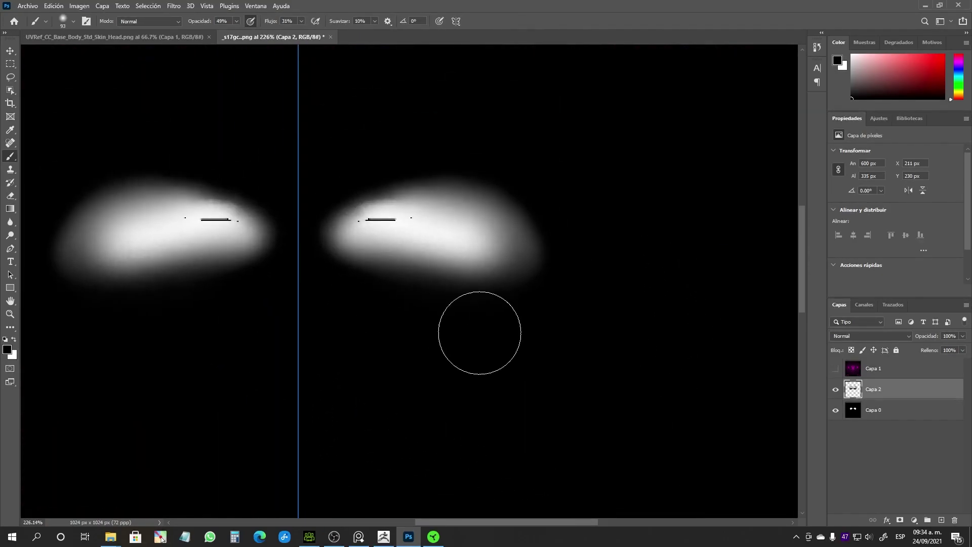
{"action": "scroll", "coordinate": [577, 254], "scroll_direction": "up", "scroll_amount": 4, "text": "alt"}
- Save a copy of the edited mask image in the LaunchImageTemp folder and switch back to Character Creator
{"action": "key", "text": "ctrl+s"}
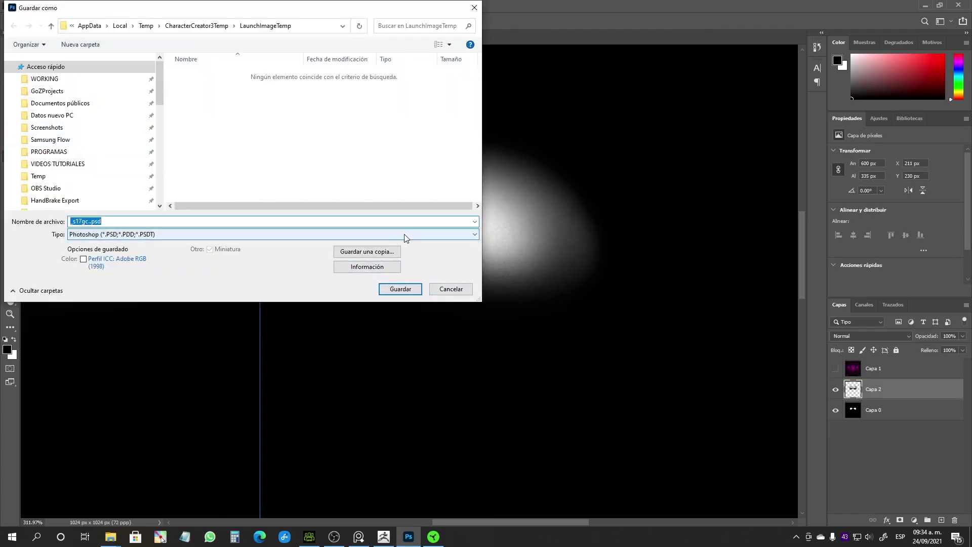
{"action": "left_click", "coordinate": [390, 251]}
{"action": "left_click", "coordinate": [511, 269]}
{"action": "left_click", "coordinate": [505, 163]}
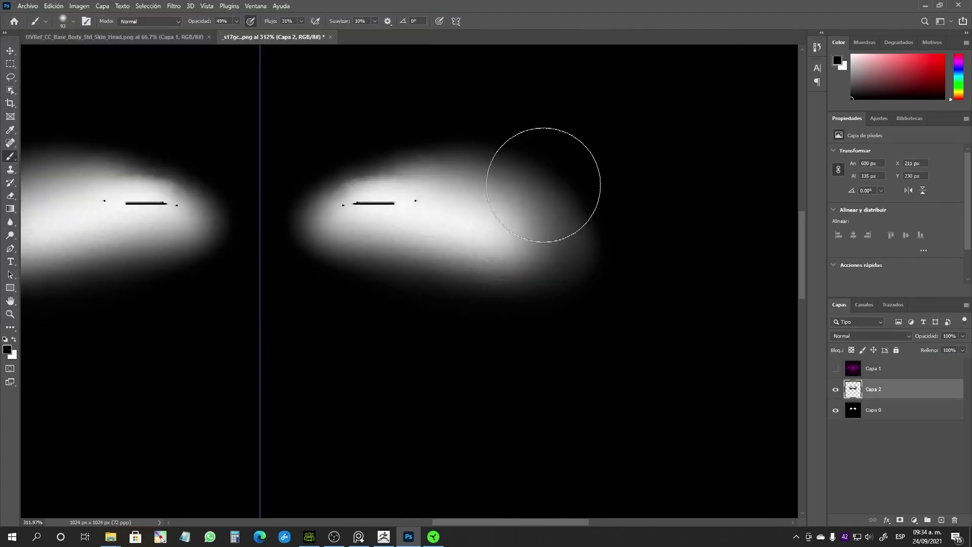
{"action": "key", "text": "alt+Tab"}
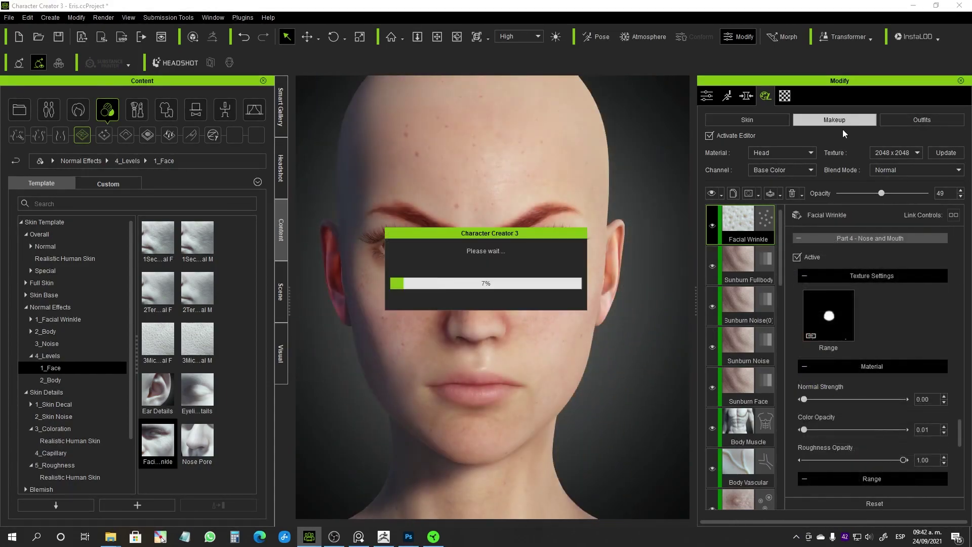
- Turn off the makeup editor and send the CC3_Base_Plus avatar to ZBrush through GoZ with the Relink template
{"action": "left_click", "coordinate": [710, 135]}
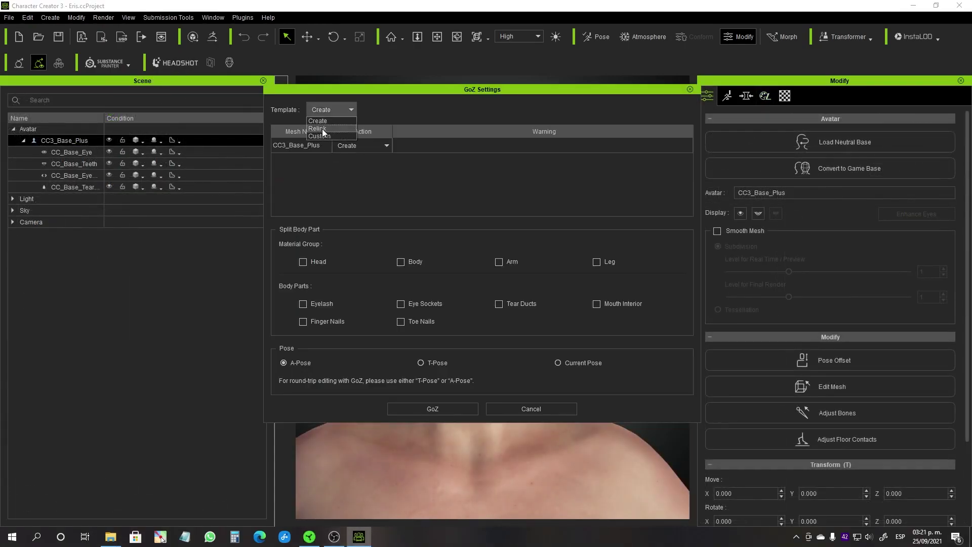
{"action": "left_click", "coordinate": [322, 129]}
{"action": "left_click", "coordinate": [405, 408]}
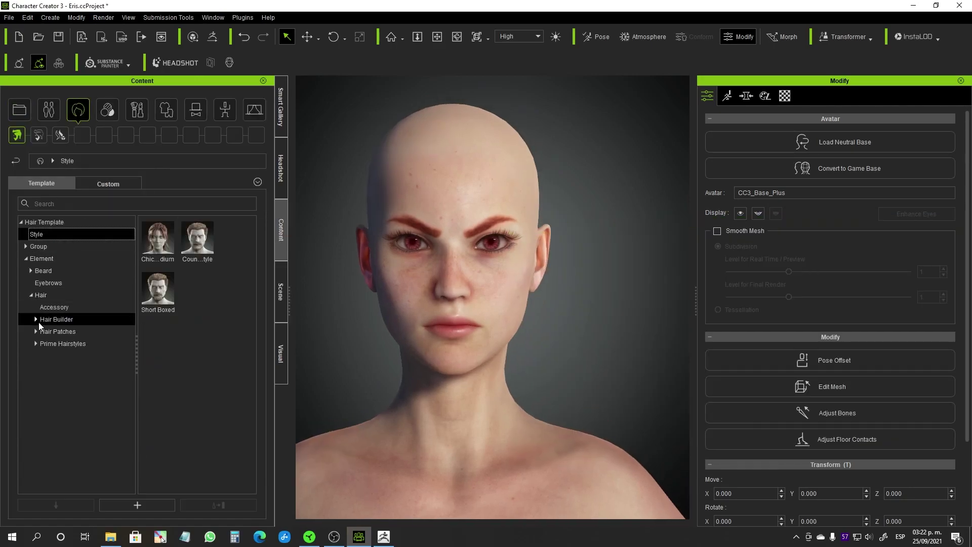
- In ZBrush, add the Hair1 mesh to the body's subtools and isolate it in Solo mode
{"action": "left_click", "coordinate": [384, 161]}
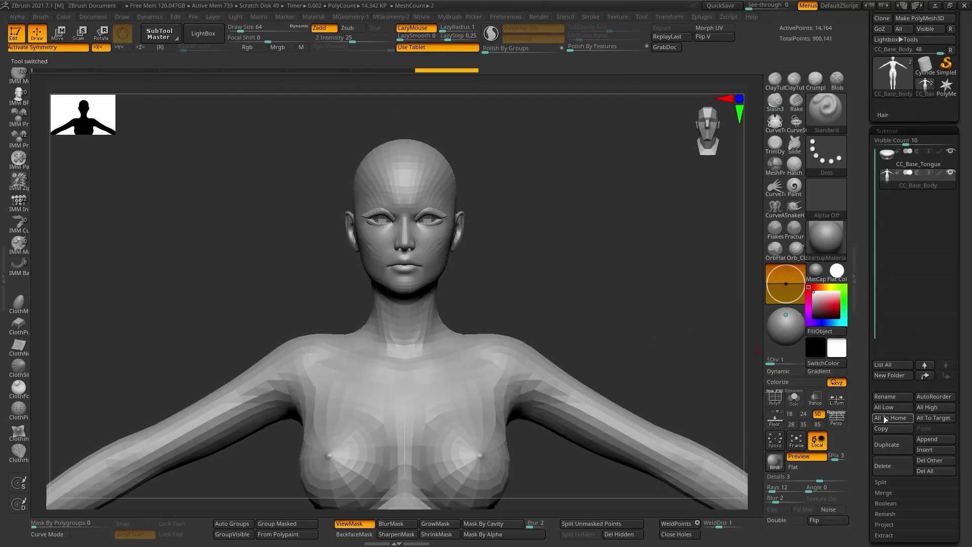
{"action": "left_click", "coordinate": [893, 76]}
{"action": "left_click", "coordinate": [630, 364]}
{"action": "right_click_drag", "start_coordinate": [545, 271], "coordinate": [543, 205], "text": "alt"}
{"action": "right_click_drag", "start_coordinate": [468, 324], "coordinate": [458, 334]}
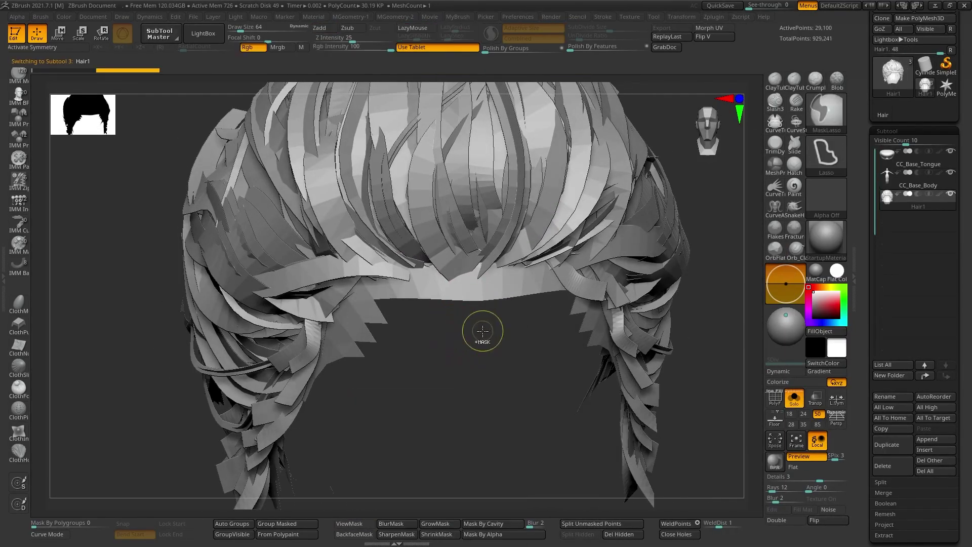
- Lasso-mask hair strips along the front hairline, growing and sharpening the mask around the sides
{"action": "left_click_drag", "start_coordinate": [383, 317], "coordinate": [357, 379], "text": "ctrl"}
{"action": "right_click_drag", "start_coordinate": [357, 329], "coordinate": [377, 325]}
{"action": "left_click", "coordinate": [439, 527]}
{"action": "left_click", "coordinate": [393, 535]}
{"action": "left_click", "coordinate": [439, 525]}
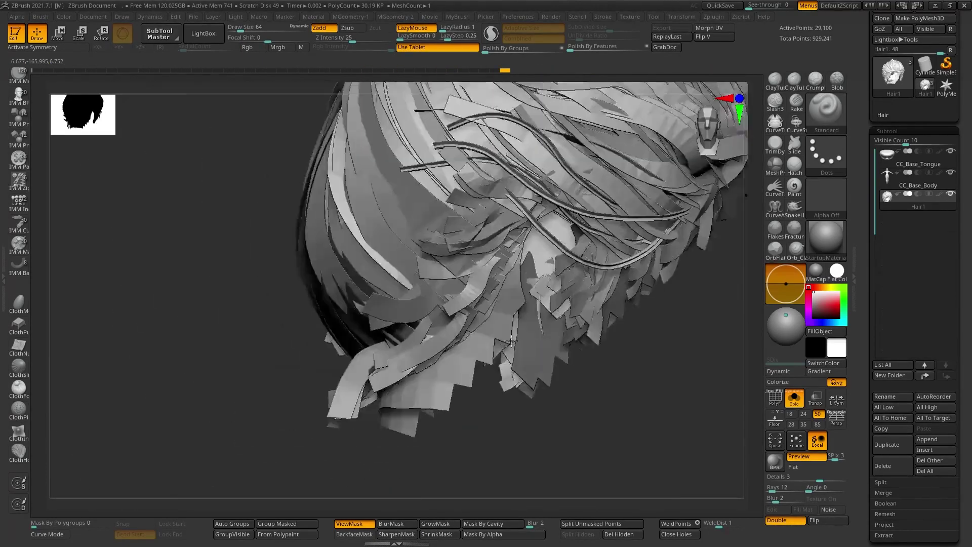
{"action": "right_click_drag", "start_coordinate": [607, 350], "coordinate": [508, 269]}
{"action": "left_click", "coordinate": [408, 535]}
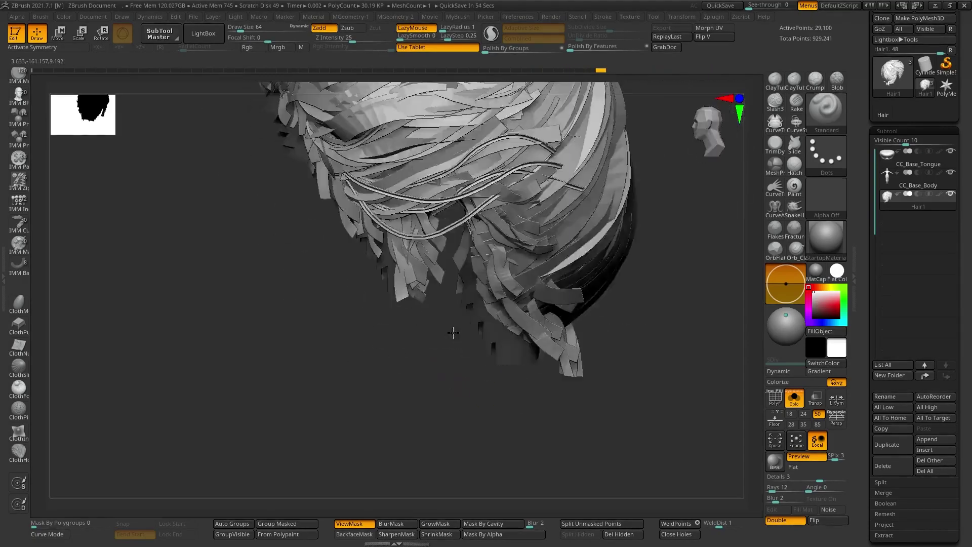
{"action": "right_click_drag", "start_coordinate": [452, 333], "coordinate": [503, 282]}
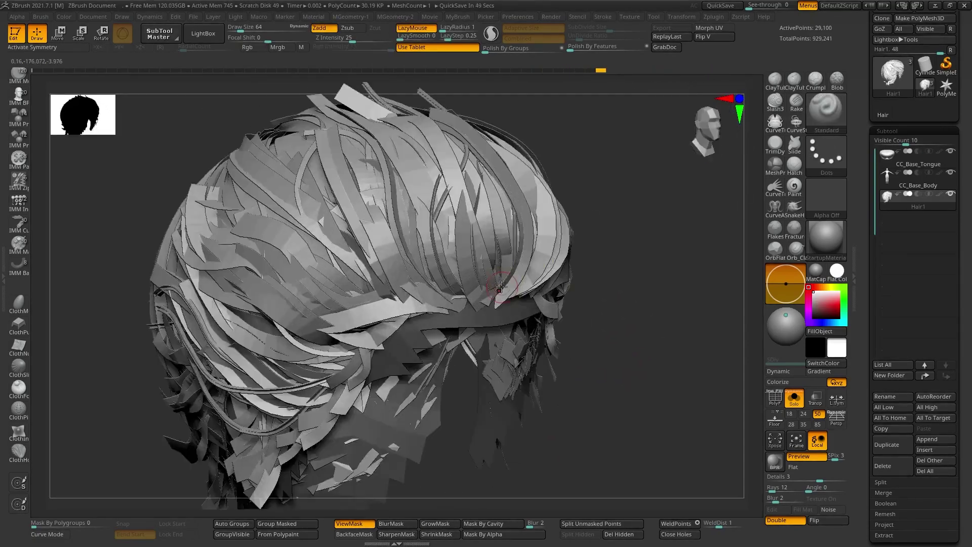
- Set the Move brush's draw size to about 375 and add a layer to the hair mesh
{"action": "key", "text": "space"}
{"action": "left_click", "coordinate": [524, 283]}
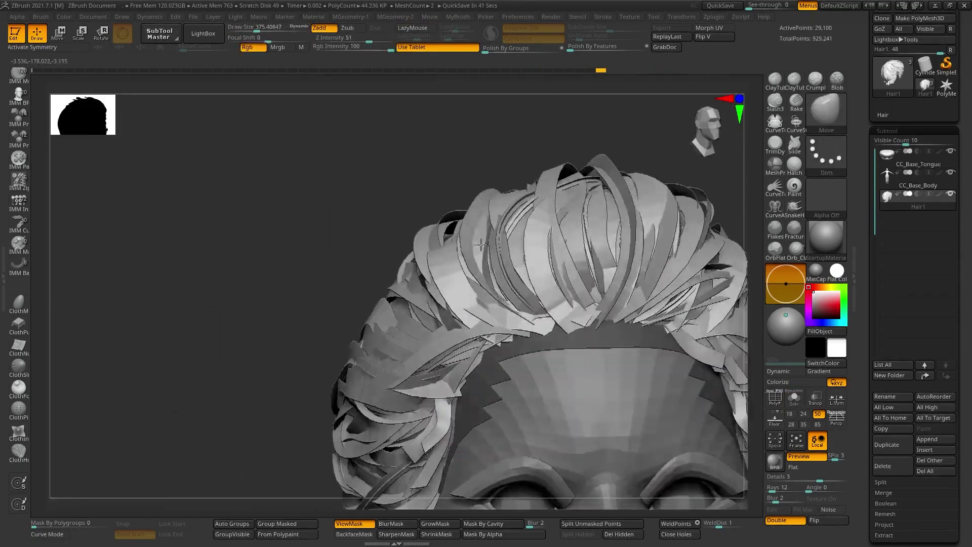
{"action": "key", "text": "f"}
{"action": "scroll", "coordinate": [893, 312], "scroll_direction": "down", "scroll_amount": 5}
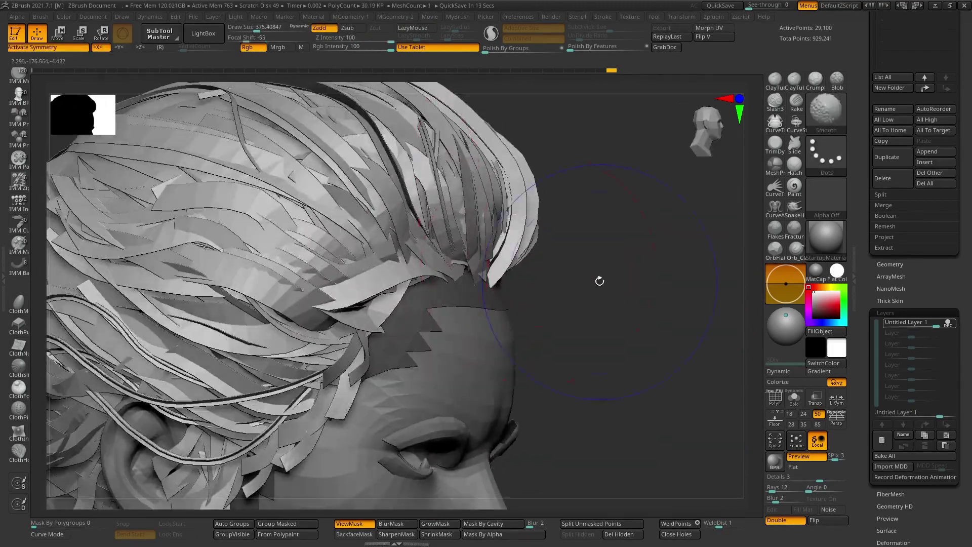
- Turn on X symmetry and reshape the hair strips around the forehead, sides and back of the head
{"action": "right_click_drag", "start_coordinate": [549, 271], "coordinate": [597, 238]}
{"action": "key", "text": "x"}
{"action": "right_click_drag", "start_coordinate": [394, 233], "coordinate": [428, 207], "text": "ctrl"}
{"action": "mouse_move", "coordinate": [299, 215]}
{"action": "right_mouse_down"}
{"action": "mouse_move", "coordinate": [460, 277]}
{"action": "mouse_move", "coordinate": [367, 225]}
{"action": "right_mouse_up"}
{"action": "mouse_move", "coordinate": [491, 266]}
{"action": "right_mouse_down"}
{"action": "mouse_move", "coordinate": [452, 244]}
{"action": "mouse_move", "coordinate": [451, 284]}
{"action": "mouse_move", "coordinate": [394, 284]}
{"action": "mouse_move", "coordinate": [418, 274]}
{"action": "mouse_move", "coordinate": [387, 282]}
{"action": "mouse_move", "coordinate": [378, 267]}
{"action": "right_mouse_up"}
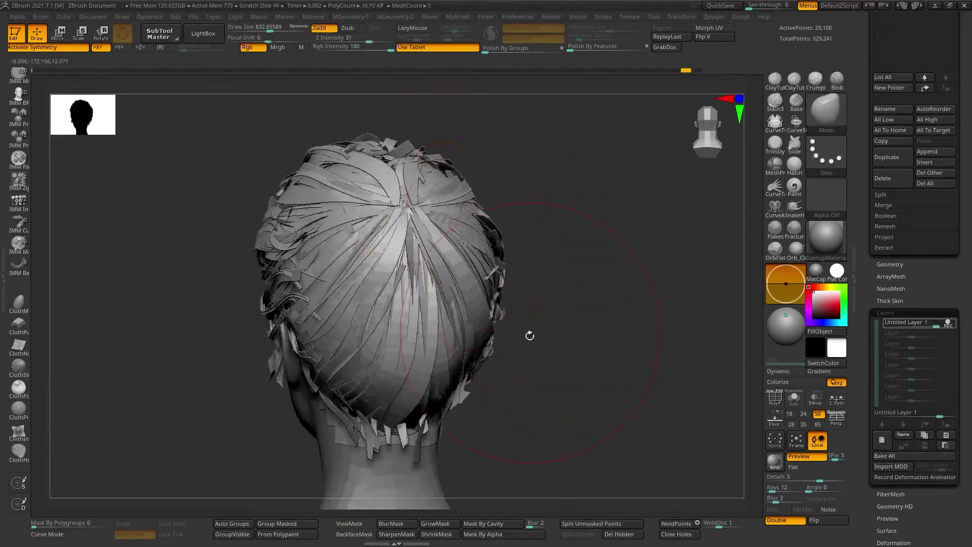
- Mask hair strips at the back of the head and grow the mask repeatedly
{"action": "mouse_move", "coordinate": [432, 317]}
{"action": "right_mouse_down"}
{"action": "mouse_move", "coordinate": [408, 289]}
{"action": "mouse_move", "coordinate": [430, 385]}
{"action": "mouse_move", "coordinate": [456, 375]}
{"action": "mouse_move", "coordinate": [427, 393]}
{"action": "mouse_move", "coordinate": [374, 331]}
{"action": "mouse_move", "coordinate": [371, 298]}
{"action": "right_mouse_up"}
{"action": "left_click", "coordinate": [441, 525]}
{"action": "left_click", "coordinate": [437, 526]}
{"action": "left_click", "coordinate": [437, 527]}
{"action": "right_click_drag", "start_coordinate": [446, 405], "coordinate": [443, 318], "text": "ctrl"}
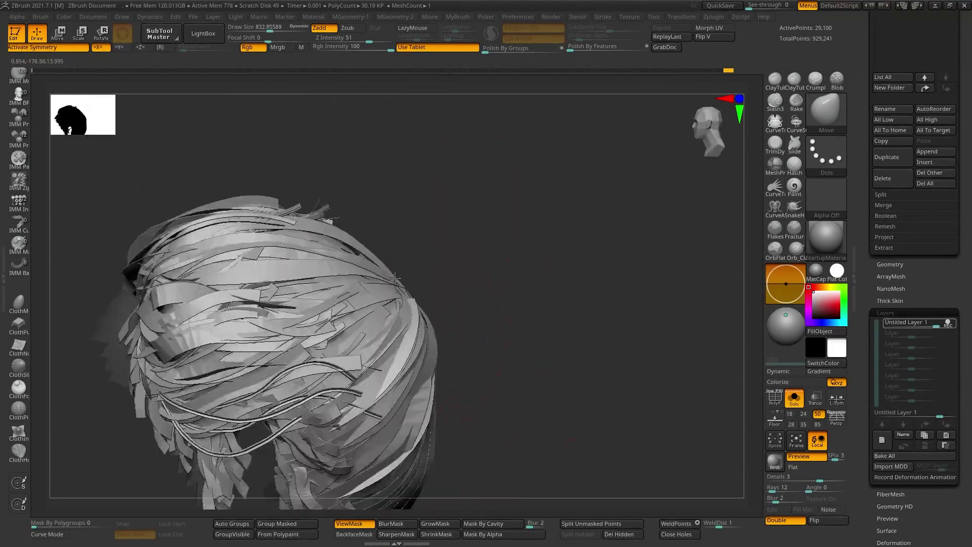
- Reshape the isolated hair's sides, top and crown with the Move and Move Topological brushes
{"action": "right_click_drag", "start_coordinate": [395, 278], "coordinate": [461, 341]}
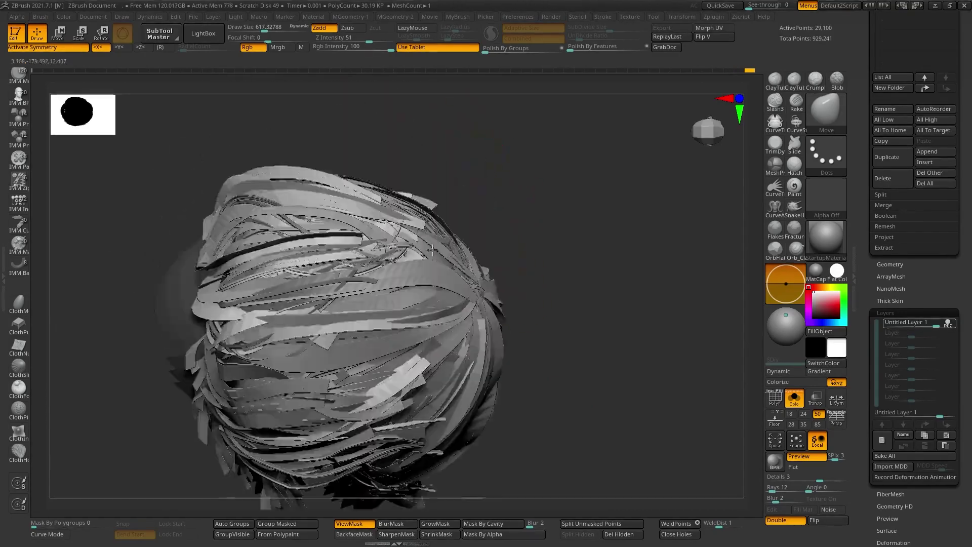
{"action": "right_click_drag", "start_coordinate": [463, 350], "coordinate": [480, 371]}
{"action": "mouse_move", "coordinate": [387, 334]}
{"action": "right_mouse_down"}
{"action": "mouse_move", "coordinate": [369, 244]}
{"action": "mouse_move", "coordinate": [349, 282]}
{"action": "mouse_move", "coordinate": [456, 235]}
{"action": "mouse_move", "coordinate": [344, 204]}
{"action": "mouse_move", "coordinate": [555, 254]}
{"action": "right_mouse_up"}
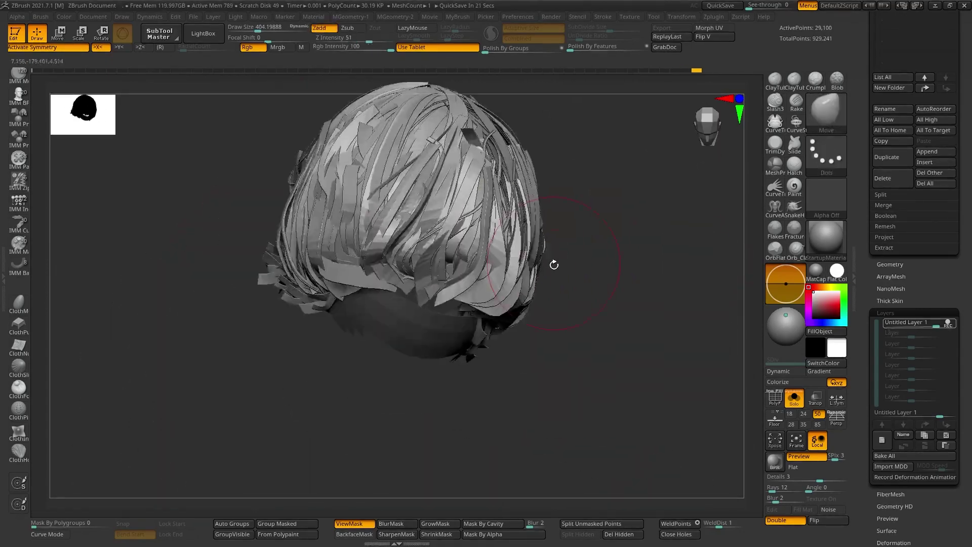
{"action": "right_click_drag", "start_coordinate": [392, 327], "coordinate": [365, 363]}
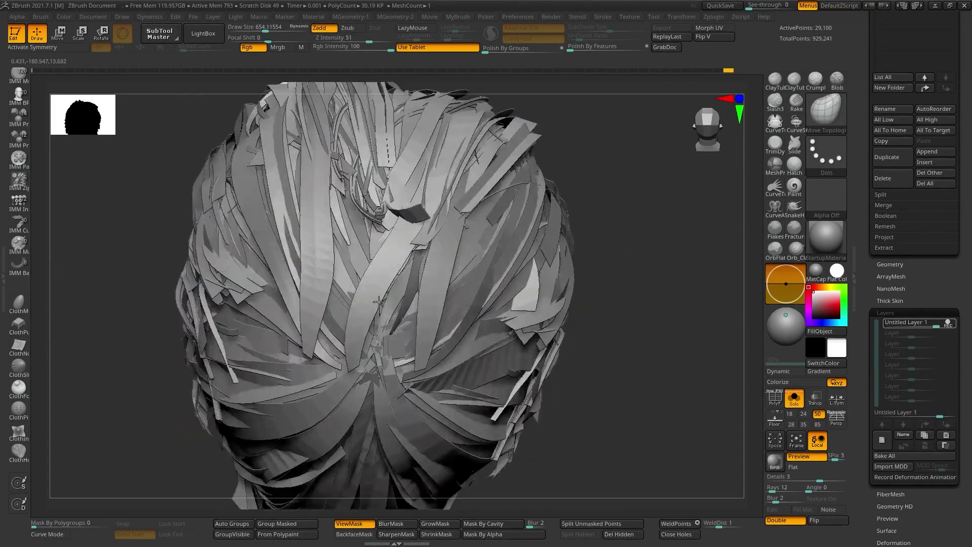
{"action": "mouse_move", "coordinate": [379, 302]}
{"action": "right_mouse_down"}
{"action": "mouse_move", "coordinate": [349, 292]}
{"action": "mouse_move", "coordinate": [398, 232]}
{"action": "right_mouse_up"}
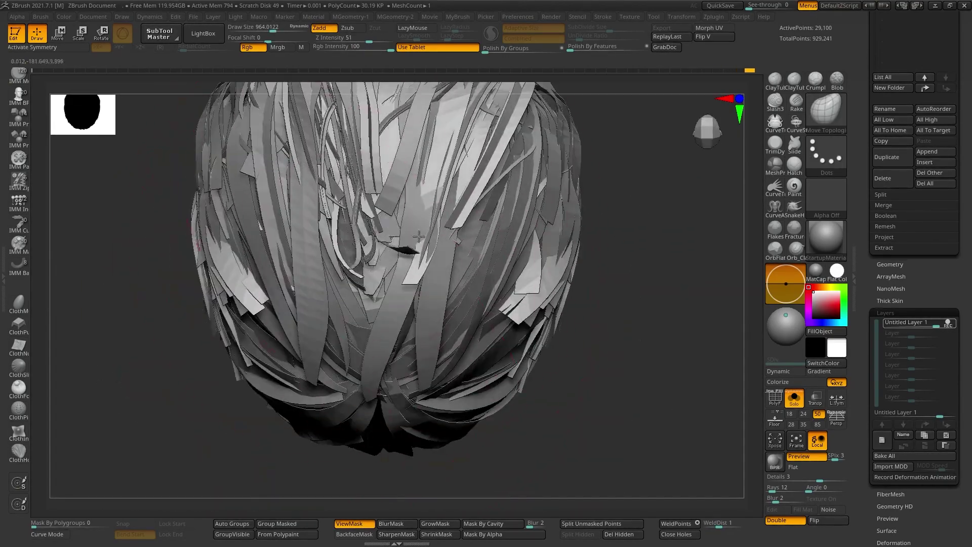
{"action": "mouse_move", "coordinate": [465, 341]}
{"action": "right_mouse_down"}
{"action": "mouse_move", "coordinate": [468, 232]}
{"action": "mouse_move", "coordinate": [461, 295]}
{"action": "mouse_move", "coordinate": [479, 381]}
{"action": "mouse_move", "coordinate": [490, 356]}
{"action": "mouse_move", "coordinate": [591, 264]}
{"action": "mouse_move", "coordinate": [511, 255]}
{"action": "right_mouse_up"}
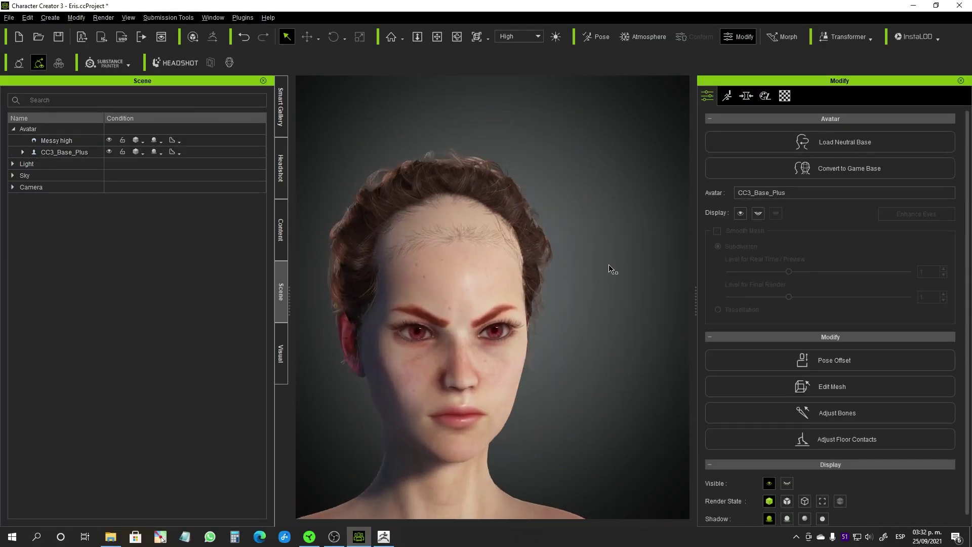
- Select the Messy high hair in Character Creator and examine its fit around the forehead and hairline from several angles
{"action": "scroll", "coordinate": [608, 265], "scroll_direction": "down", "scroll_amount": 3}
{"action": "right_click_drag", "start_coordinate": [608, 264], "coordinate": [583, 269]}
{"action": "scroll", "coordinate": [582, 268], "scroll_direction": "up", "scroll_amount": 6}
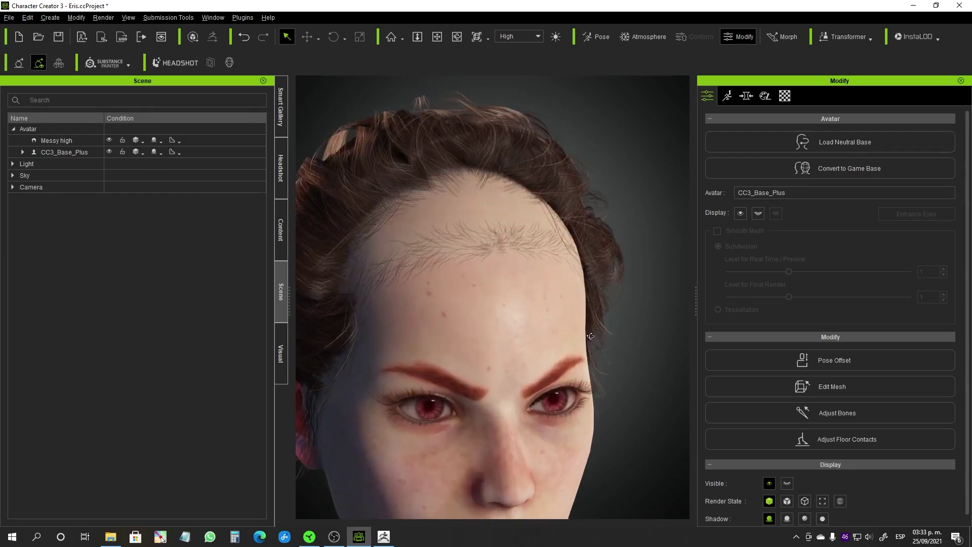
{"action": "left_click", "coordinate": [57, 140]}
{"action": "left_click", "coordinate": [825, 314]}
{"action": "right_click_drag", "start_coordinate": [614, 315], "coordinate": [597, 303]}
{"action": "scroll", "coordinate": [598, 304], "scroll_direction": "down", "scroll_amount": 5}
{"action": "left_click", "coordinate": [810, 125]}
{"action": "right_click_drag", "start_coordinate": [653, 284], "coordinate": [569, 305]}
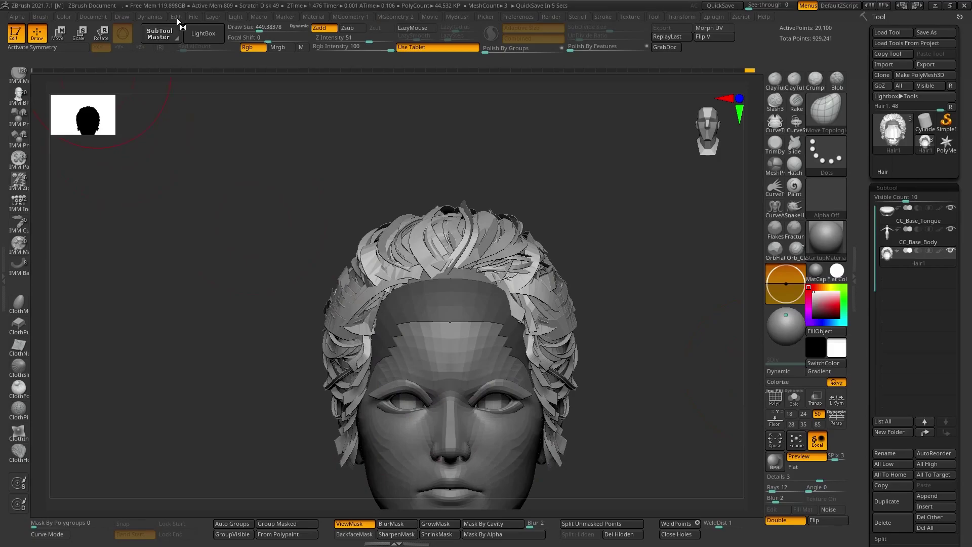
- Save the ZBrush project as erisZ1.zpr in the CC3 folder
{"action": "left_click", "coordinate": [194, 17]}
{"action": "left_click", "coordinate": [268, 35]}
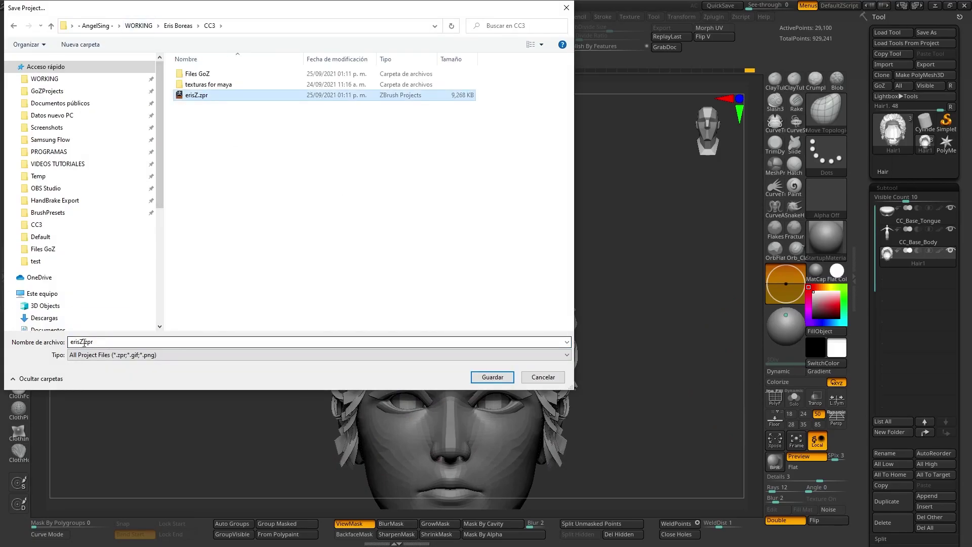
{"action": "key", "text": "Return"}
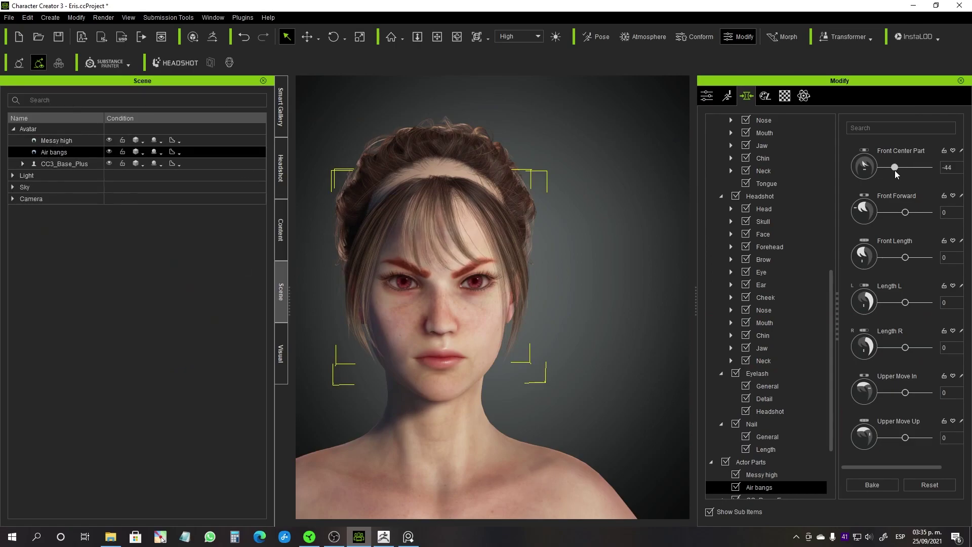
- Set the Air bangs' Front Center Part to -81 and Length L to -46 in Character Creator
{"action": "right_click_drag", "start_coordinate": [658, 368], "coordinate": [603, 372]}
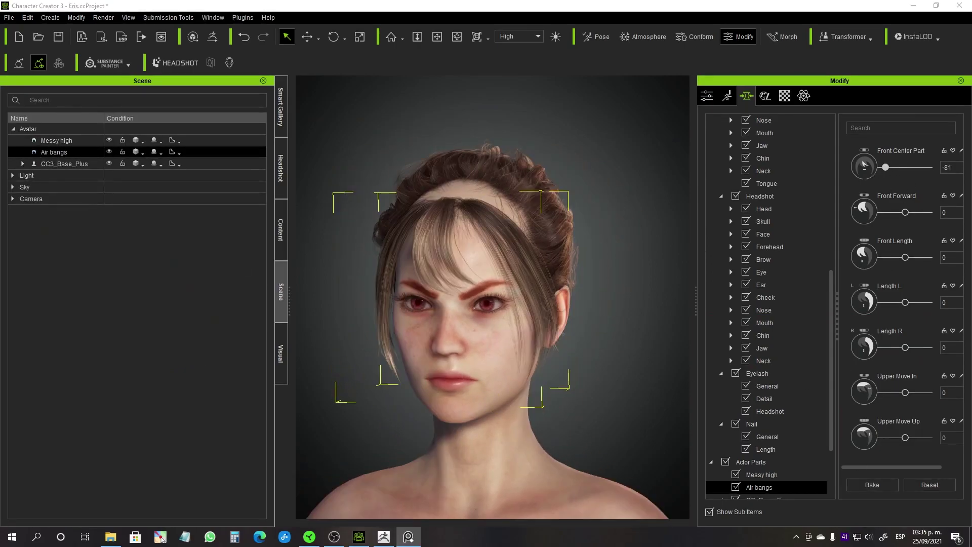
{"action": "left_click", "coordinate": [793, 400]}
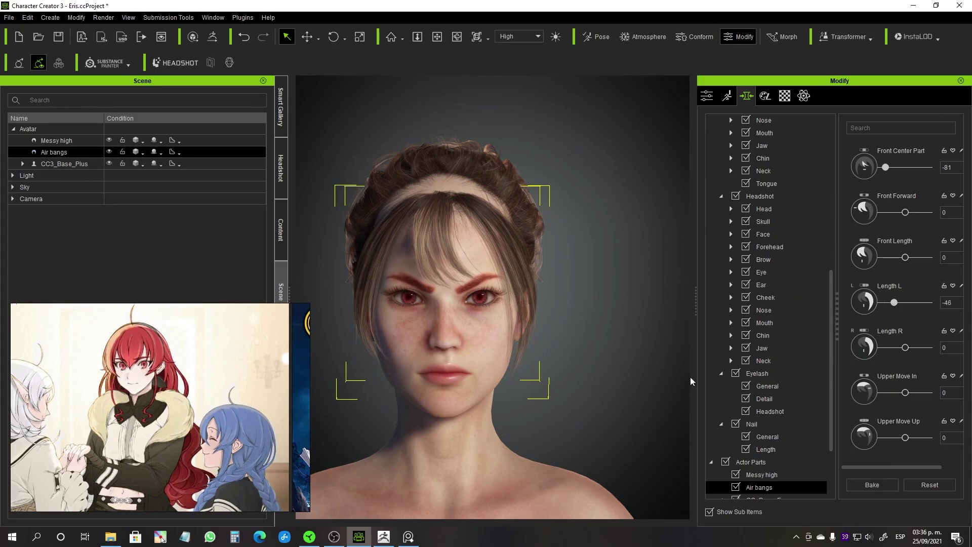
- Set the Air bangs' Upper Move In to 100 and Upper Move Up to 23, and bake the morphs
{"action": "right_click_drag", "start_coordinate": [639, 366], "coordinate": [526, 367]}
{"action": "scroll", "coordinate": [527, 366], "scroll_direction": "up", "scroll_amount": 3}
{"action": "left_click_drag", "start_coordinate": [905, 393], "coordinate": [932, 393]}
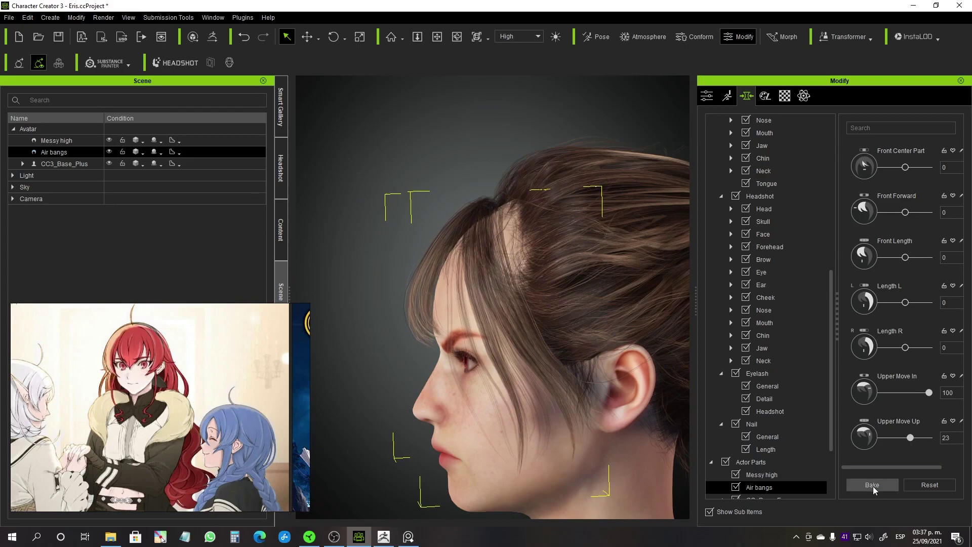
{"action": "left_click", "coordinate": [873, 485]}
- Add a second Air bangs hairpiece to the avatar and hide the first one
{"action": "left_click", "coordinate": [285, 247]}
{"action": "left_click_drag", "start_coordinate": [158, 238], "coordinate": [501, 278]}
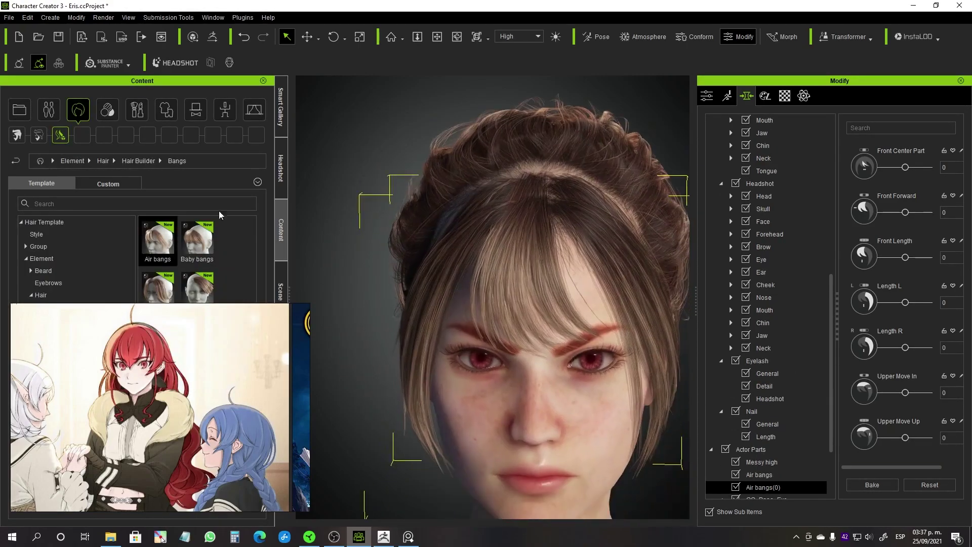
{"action": "right_click_drag", "start_coordinate": [203, 354], "coordinate": [148, 494]}
{"action": "left_click", "coordinate": [281, 292]}
{"action": "left_click", "coordinate": [109, 151]}
{"action": "right_click_drag", "start_coordinate": [507, 304], "coordinate": [491, 279]}
- Try a Front Center Part of -85 on the second Air bangs, reset its morphs and adjust its Front Length
{"action": "left_click_drag", "start_coordinate": [904, 167], "coordinate": [899, 167]}
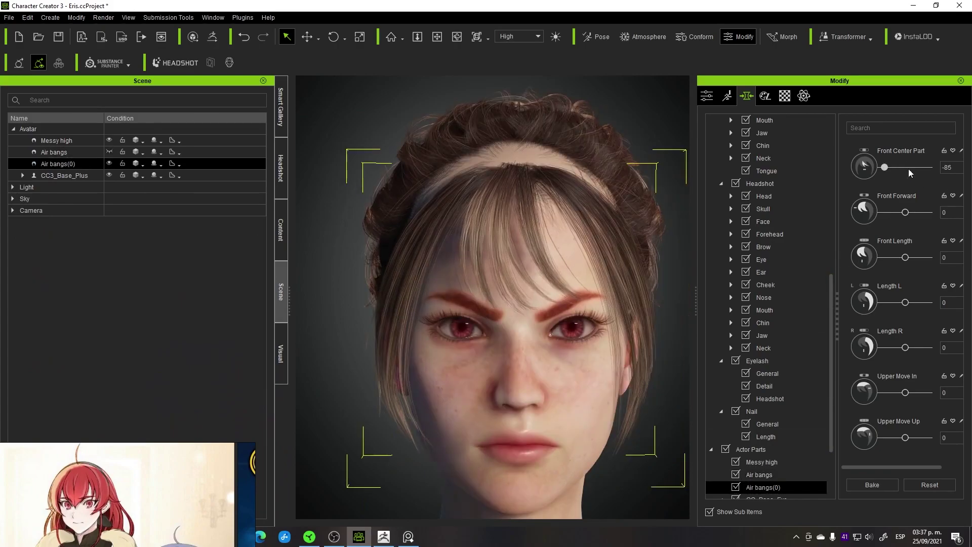
{"action": "left_click", "coordinate": [930, 484]}
{"action": "scroll", "coordinate": [511, 304], "scroll_direction": "down", "scroll_amount": 2}
{"action": "right_click_drag", "start_coordinate": [511, 303], "coordinate": [501, 294]}
{"action": "left_click_drag", "start_coordinate": [906, 257], "coordinate": [907, 257]}
{"action": "right_click_drag", "start_coordinate": [532, 304], "coordinate": [476, 304]}
- Show the first Air bangs again, try an Upper Move In of 72 on it and reset its morphs
{"action": "left_click", "coordinate": [109, 152]}
{"action": "scroll", "coordinate": [506, 264], "scroll_direction": "up", "scroll_amount": 4}
{"action": "left_click_drag", "start_coordinate": [597, 304], "coordinate": [552, 352], "text": "alt"}
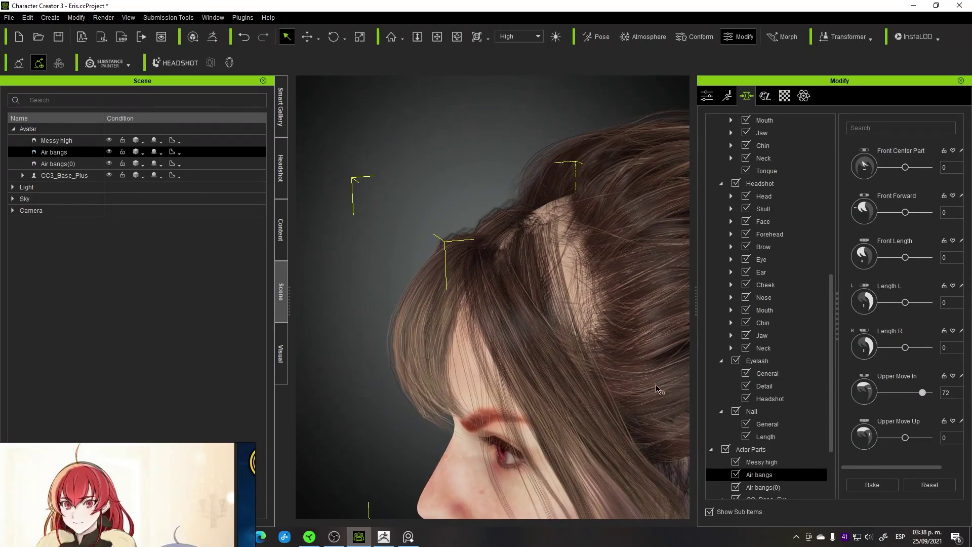
{"action": "left_click", "coordinate": [930, 484]}
- Set the second Air bangs' Upper Move In to 100 and Upper Move Up to 66
{"action": "right_click_drag", "start_coordinate": [507, 303], "coordinate": [534, 264]}
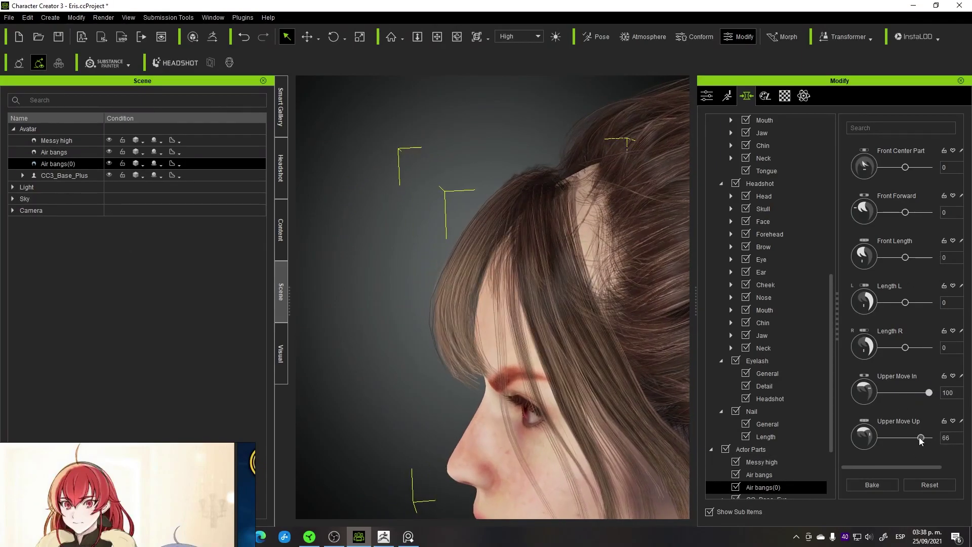
{"action": "left_click", "coordinate": [76, 152]}
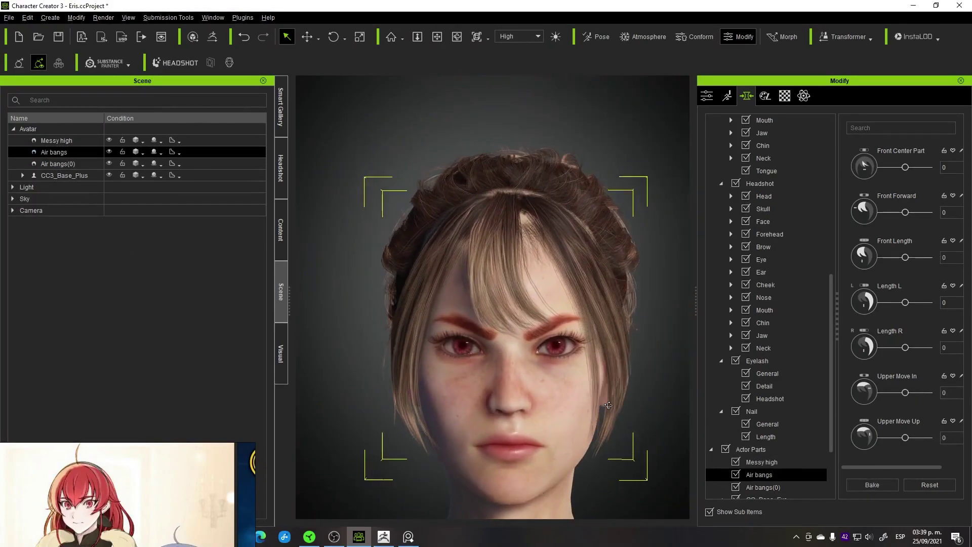
- Send the second Air bangs to ZBrush through GoZ with the Create template and mirror the bang mesh
{"action": "left_click", "coordinate": [212, 36]}
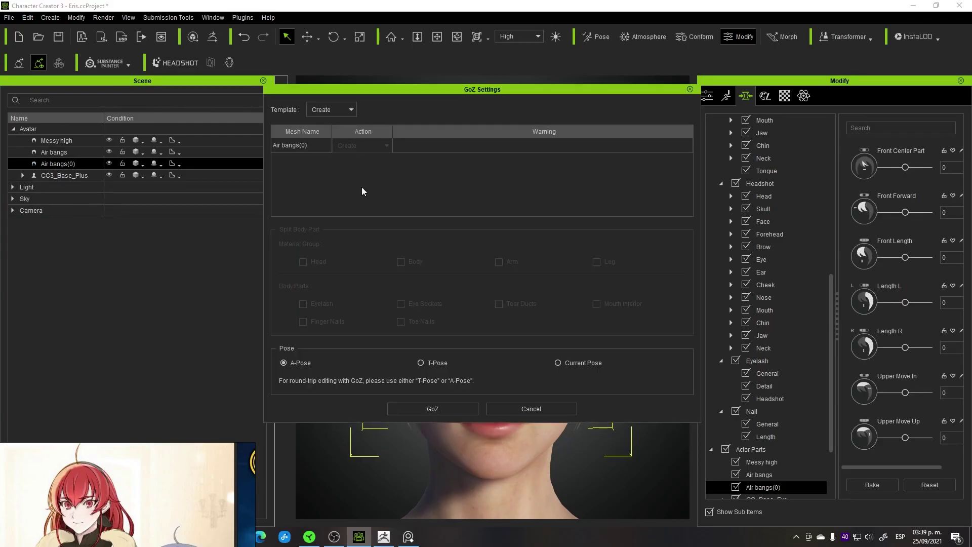
{"action": "left_click", "coordinate": [433, 412]}
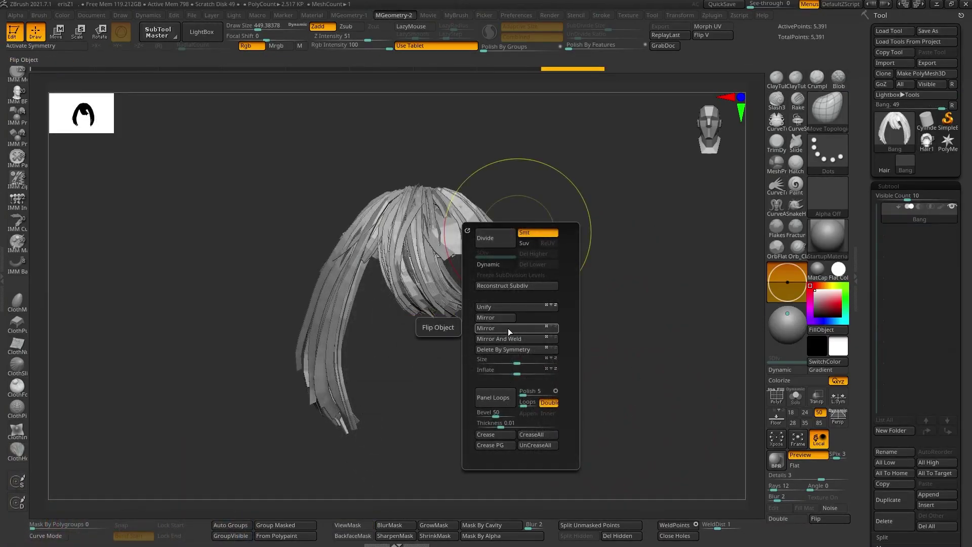
{"action": "left_click_drag", "start_coordinate": [509, 328], "coordinate": [550, 280]}
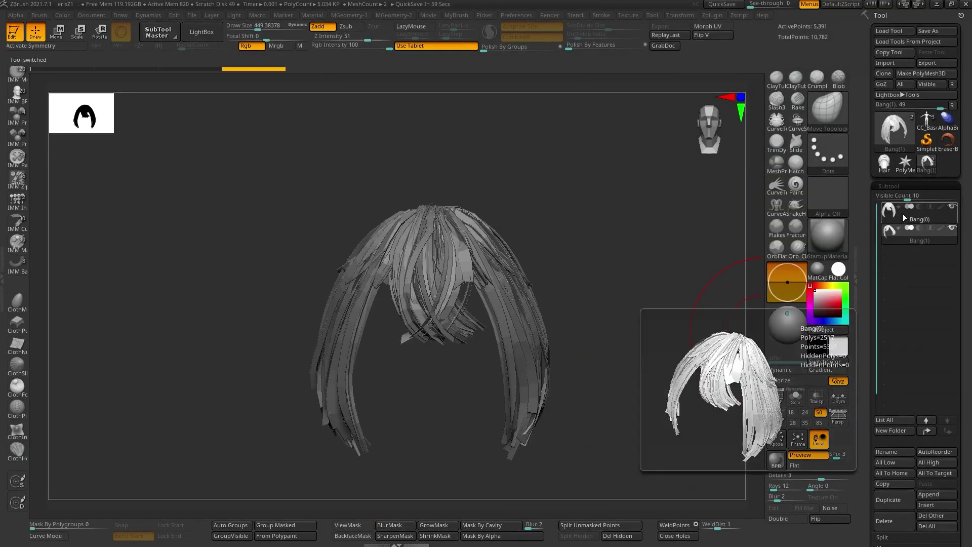
- Append both bang meshes to the character body tool alongside the existing hair subtool
{"action": "left_click", "coordinate": [927, 120]}
{"action": "left_click", "coordinate": [929, 495]}
{"action": "left_click", "coordinate": [714, 339]}
{"action": "left_click", "coordinate": [927, 163]}
{"action": "left_click", "coordinate": [919, 236]}
{"action": "left_click", "coordinate": [928, 495]}
{"action": "left_click", "coordinate": [721, 344]}
{"action": "left_click", "coordinate": [929, 121]}
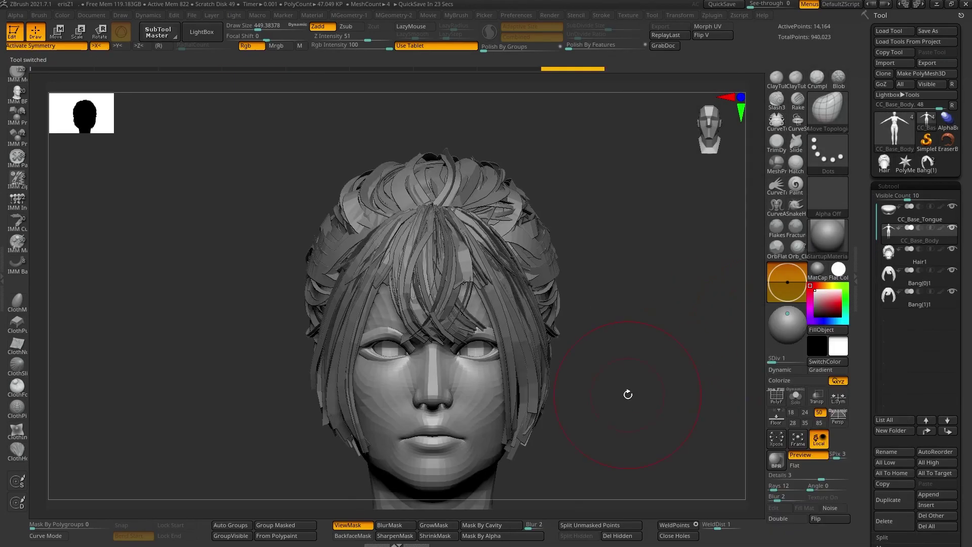
- Select the Bang(1)1 subtool on the assembled head and set the draw size to about 271
{"action": "left_click", "coordinate": [481, 298], "text": "alt"}
{"action": "key", "text": "f"}
{"action": "left_click", "coordinate": [622, 354]}
{"action": "key", "text": "f"}
{"action": "left_click", "coordinate": [623, 355]}
{"action": "left_click", "coordinate": [729, 289]}
{"action": "right_click_drag", "start_coordinate": [531, 282], "coordinate": [525, 300], "text": "ctrl"}
{"action": "key", "text": "shift+s"}
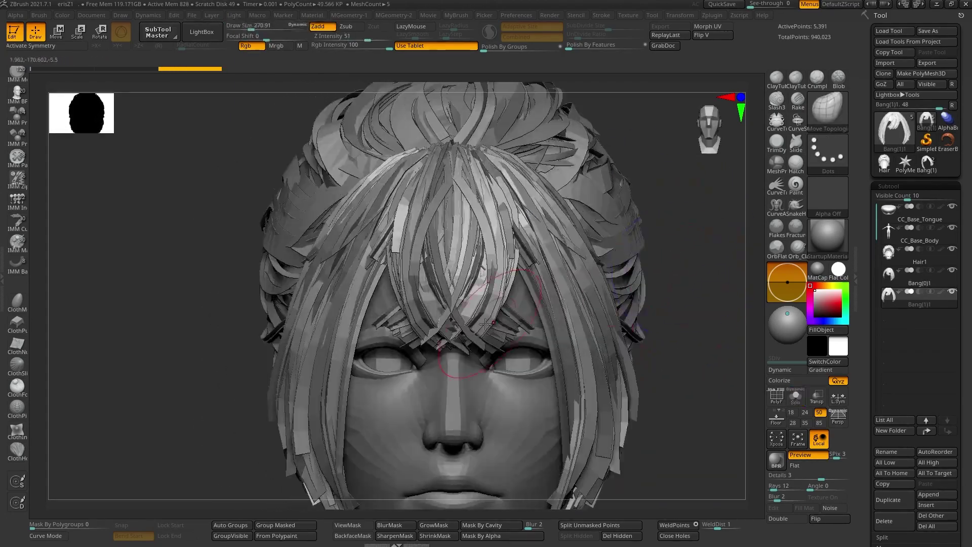
- Lasso-mask the tips of the Bang(1)1 fringe and invert the mask
{"action": "right_click_drag", "start_coordinate": [598, 284], "coordinate": [647, 298], "text": "ctrl"}
{"action": "key", "text": "shift+s"}
{"action": "mouse_move", "coordinate": [349, 359]}
{"action": "left_mouse_down", "text": "ctrl"}
{"action": "mouse_move", "coordinate": [463, 411]}
{"action": "mouse_move", "coordinate": [466, 385]}
{"action": "left_mouse_up", "text": "ctrl"}
{"action": "key", "text": "ctrl+i"}
{"action": "mouse_move", "coordinate": [452, 336]}
{"action": "right_mouse_down"}
{"action": "mouse_move", "coordinate": [480, 313]}
{"action": "mouse_move", "coordinate": [498, 265]}
{"action": "right_mouse_up"}
- Switch to Bang(0)1, isolate it and mask the lower ends of its front fringe
{"action": "left_click", "coordinate": [495, 241], "text": "alt"}
{"action": "right_click_drag", "start_coordinate": [486, 314], "coordinate": [486, 243], "text": "alt"}
{"action": "key", "text": "f"}
{"action": "key", "text": "shift+s"}
{"action": "key", "text": "q"}
{"action": "key", "text": "ctrl+shift+z"}
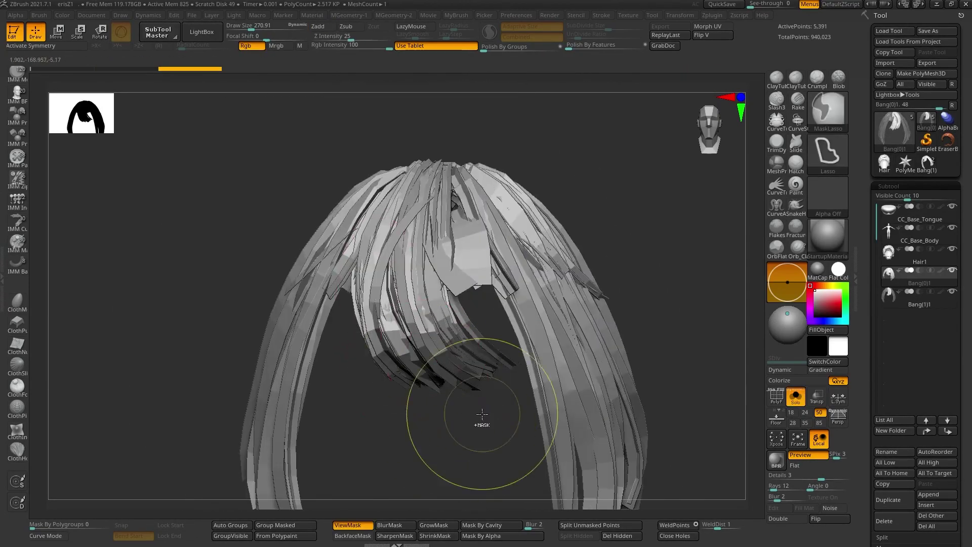
- Reposition the front strands of Bang(0)1 over the forehead with the Move gizmo
{"action": "key", "text": "ctrl+shift+z"}
{"action": "key", "text": "ctrl+shift+z"}
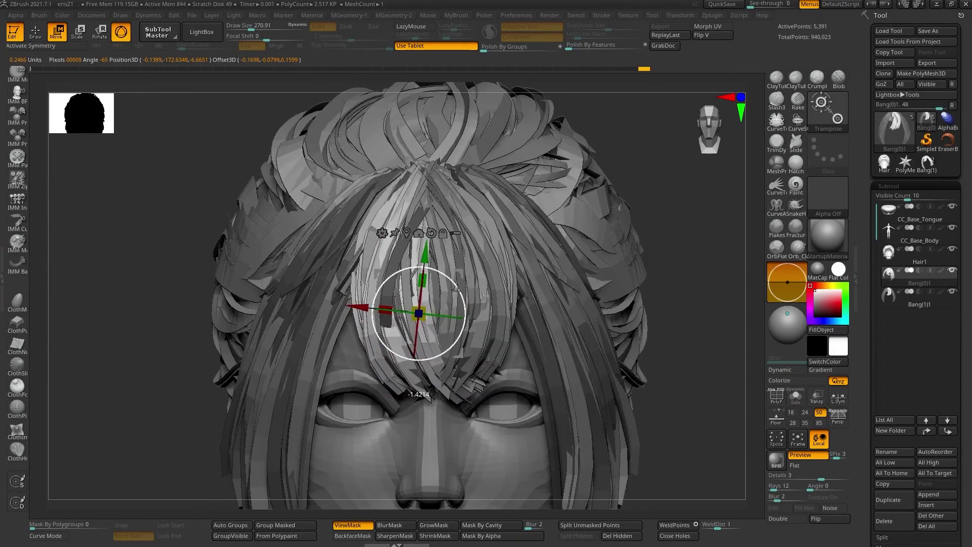
{"action": "key", "text": "ctrl+shift+z"}
{"action": "key", "text": "ctrl+shift+z"}
{"action": "key", "text": "ctrl+shift+z"}
{"action": "key", "text": "ctrl+shift+z"}
{"action": "key", "text": "ctrl+shift+z"}
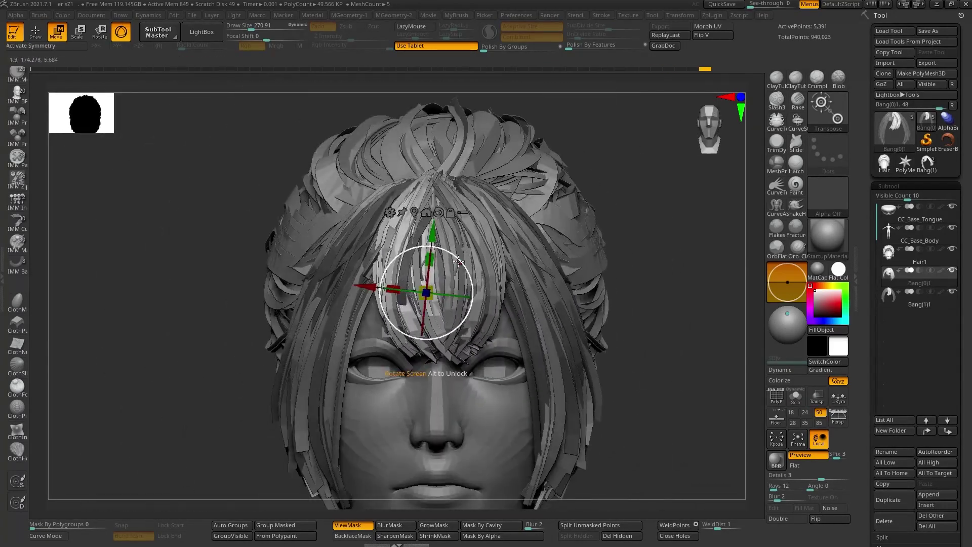
- Adjust the Bang(0)1 fringe with the Move brush, then isolate it and lasso-mask its tips for the Move gizmo
{"action": "key", "text": "ctrl+z"}
{"action": "key", "text": "ctrl+z"}
{"action": "key", "text": "ctrl+z"}
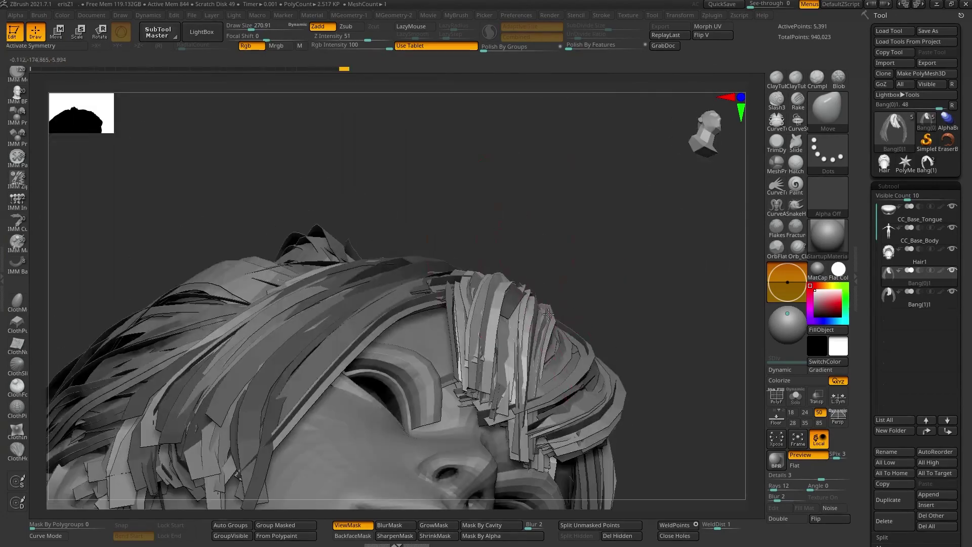
{"action": "key", "text": "ctrl+shift+z"}
{"action": "key", "text": "ctrl+shift+z"}
{"action": "key", "text": "ctrl+shift+z"}
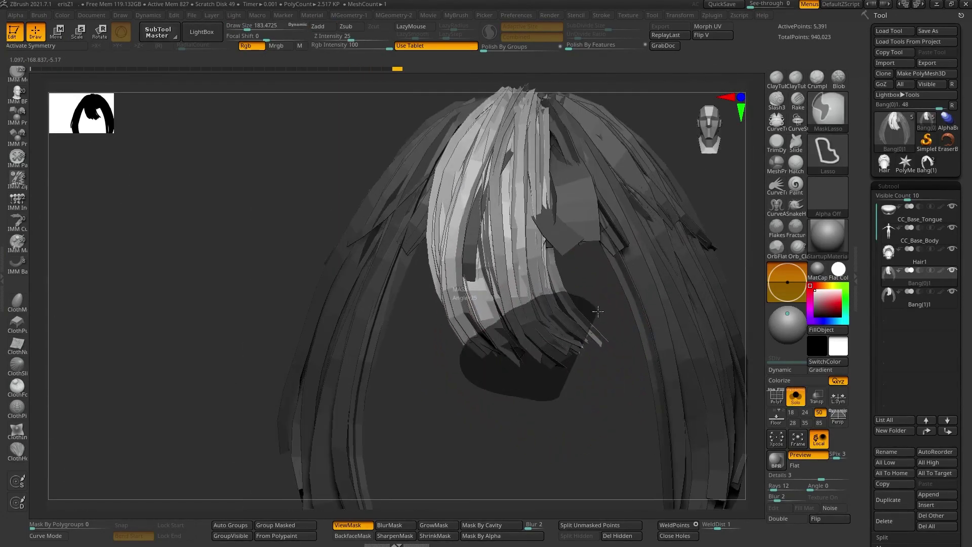
{"action": "key", "text": "ctrl+shift+z"}
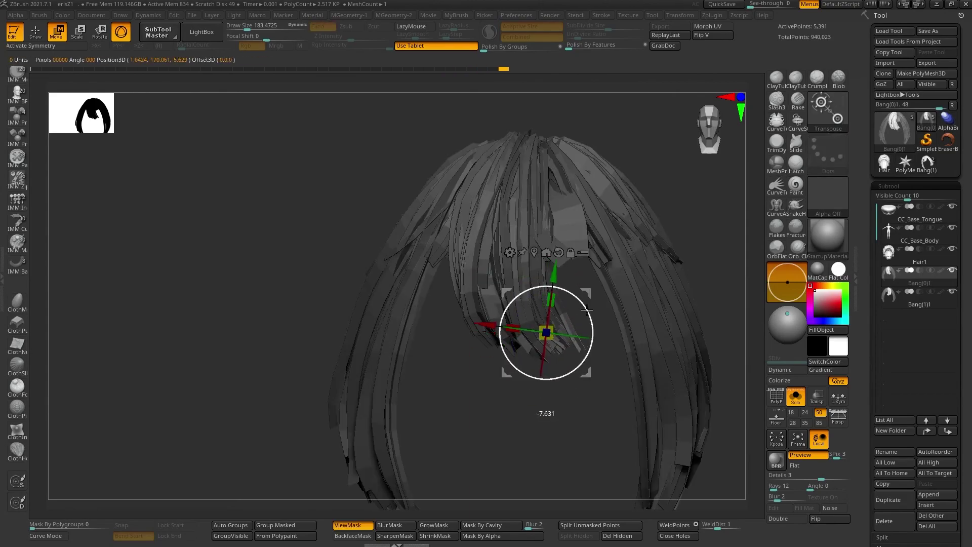
- Try reshaping the Bang(0)1 fringe tips with the Move Topological brush at a draw size of about 711
{"action": "key", "text": "b"}
{"action": "key", "text": "m"}
{"action": "key", "text": "t"}
{"action": "key", "text": "s"}
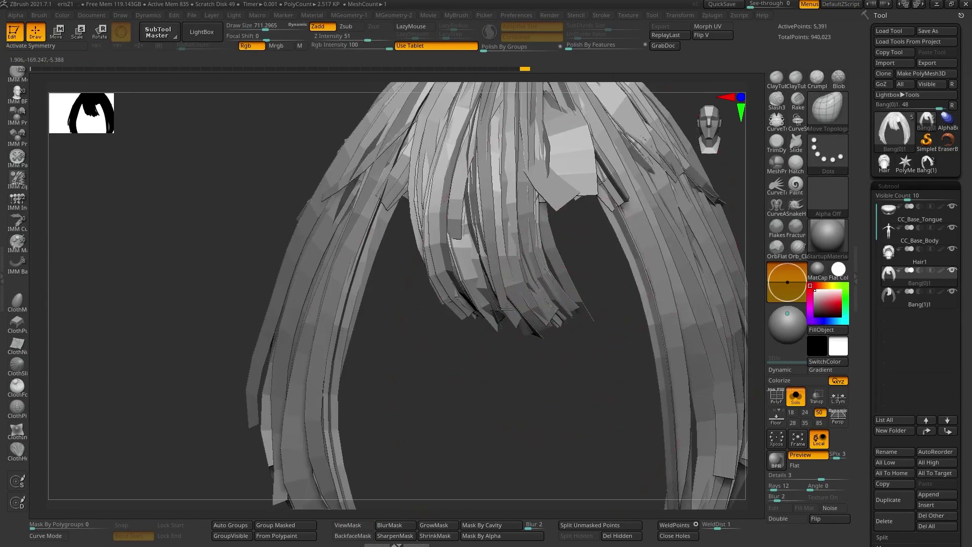
{"action": "key", "text": "ctrl+shift+z"}
{"action": "key", "text": "ctrl+shift+z"}
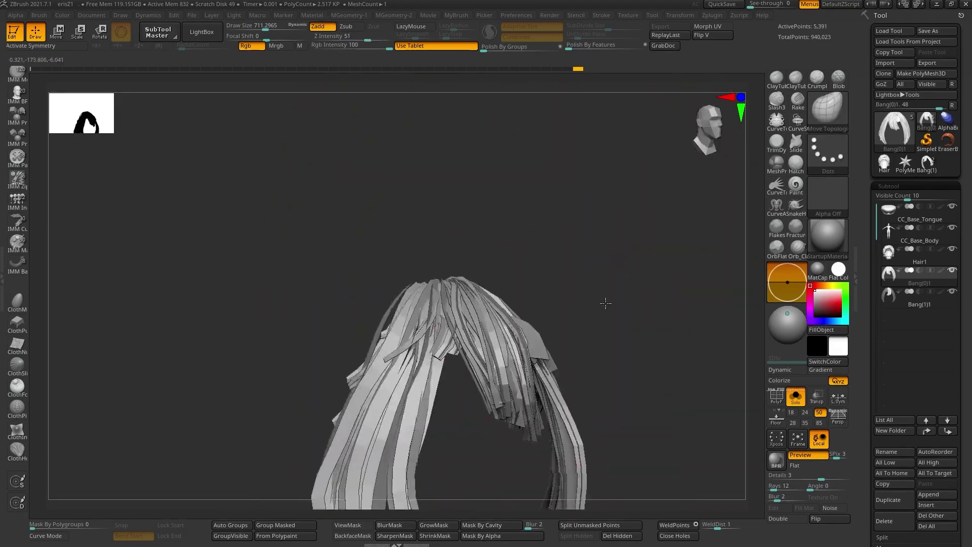
- Undo the recent Bang(0)1 fringe edits and lasso-mask the lower part of its fringe
{"action": "key", "text": "ctrl+z"}
{"action": "key", "text": "ctrl+z"}
{"action": "key", "text": "ctrl+z"}
{"action": "key", "text": "ctrl+z"}
{"action": "key", "text": "ctrl+z"}
{"action": "key", "text": "ctrl+z"}
{"action": "key", "text": "ctrl+z"}
{"action": "key", "text": "ctrl+z"}
{"action": "key", "text": "ctrl+z"}
{"action": "key", "text": "ctrl+z"}
{"action": "key", "text": "ctrl+z"}
{"action": "key", "text": "ctrl+z"}
{"action": "left_click_drag", "start_coordinate": [530, 411], "coordinate": [424, 252], "text": "ctrl"}
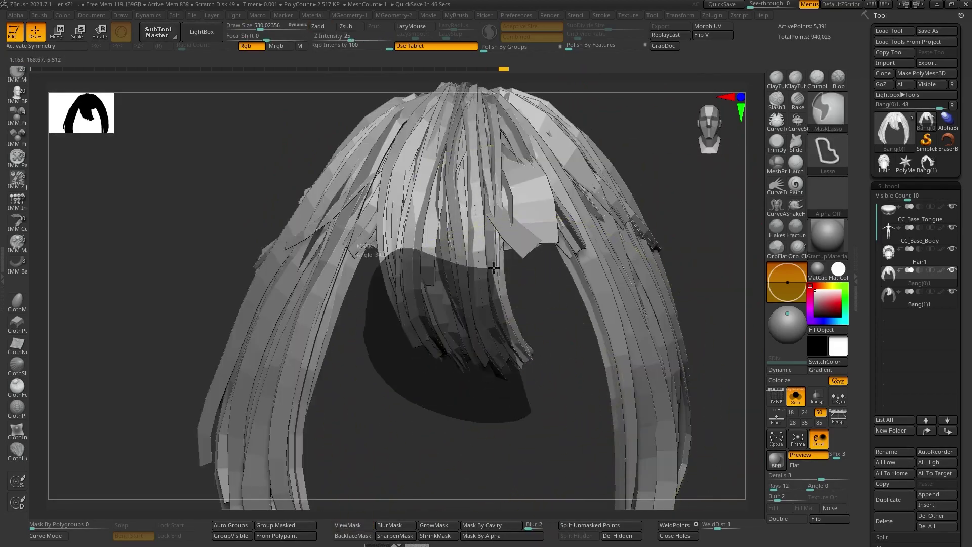
- Duplicate the Bang(0)1 subtool, then switch to Bang(1)1 and isolate it
{"action": "key", "text": "ctrl+shift+z"}
{"action": "key", "text": "ctrl+shift+z"}
{"action": "key", "text": "ctrl+shift+z"}
{"action": "key", "text": "ctrl+shift+z"}
{"action": "key", "text": "ctrl+shift+z"}
{"action": "key", "text": "ctrl+shift+z"}
{"action": "key", "text": "ctrl+shift+z"}
{"action": "key", "text": "ctrl+shift+z"}
{"action": "key", "text": "ctrl+shift+z"}
{"action": "key", "text": "ctrl+shift+z"}
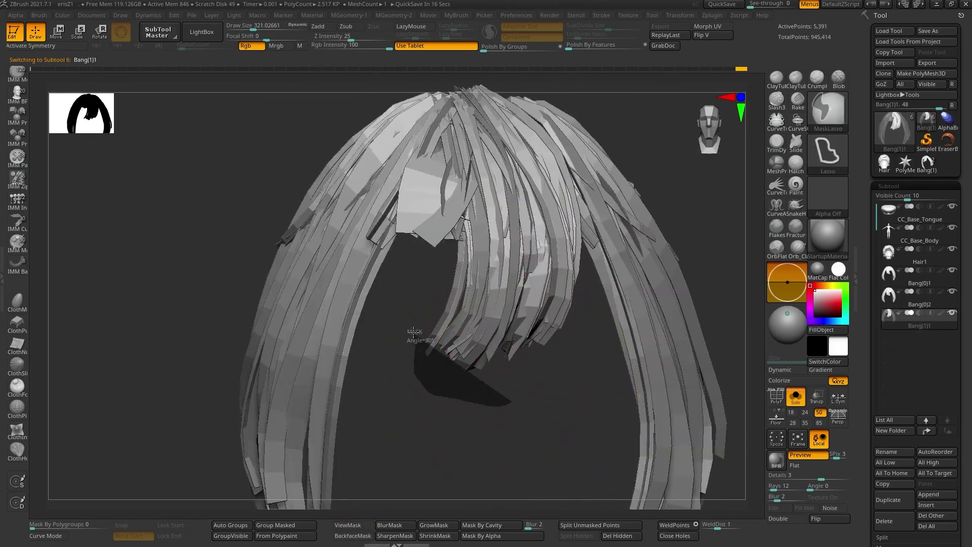
- Lasso-mask the lower fringe of the isolated Bang(1)1 mesh and invert the mask
{"action": "left_click_drag", "start_coordinate": [413, 332], "coordinate": [557, 304], "text": "ctrl"}
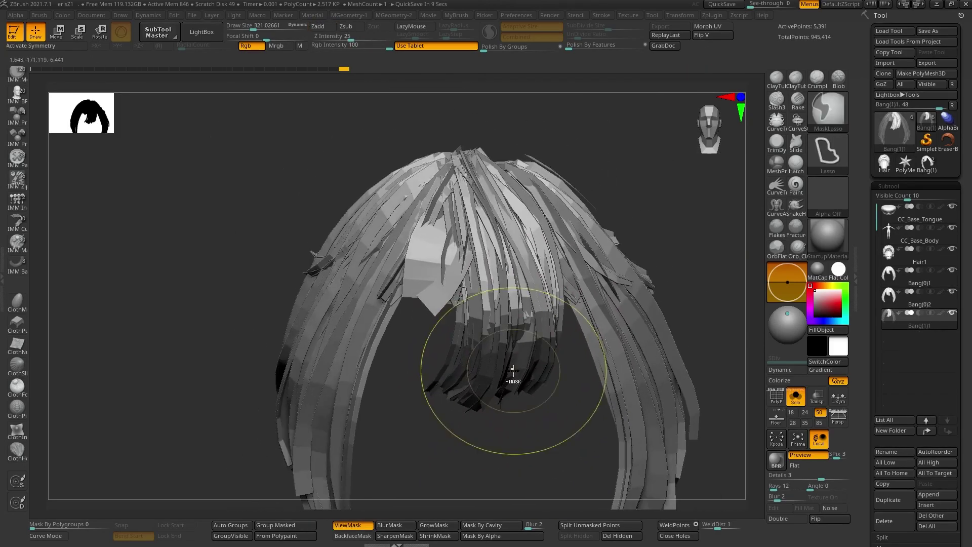
{"action": "key", "text": "ctrl+i"}
{"action": "left_click_drag", "start_coordinate": [633, 213], "coordinate": [668, 228]}
{"action": "key", "text": "s"}
- Reshape the unmasked Bang(1)1 fringe over the forehead with the Move brush at draw sizes of about 225 and 283
{"action": "key", "text": "ctrl+shift+z"}
{"action": "key", "text": "ctrl+shift+z"}
{"action": "key", "text": "ctrl+shift+z"}
{"action": "key", "text": "ctrl+shift+z"}
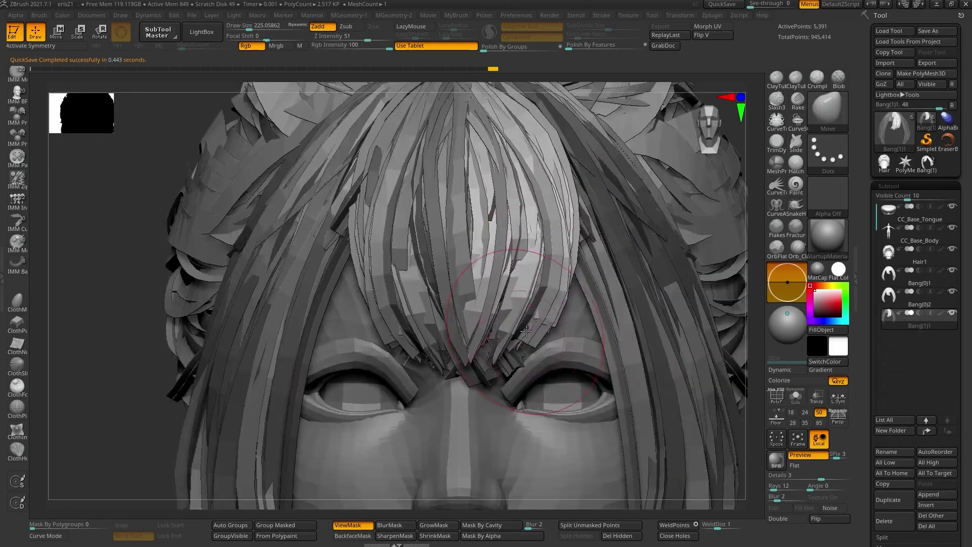
{"action": "key", "text": "ctrl+shift+z"}
{"action": "key", "text": "ctrl+shift+z"}
{"action": "key", "text": "ctrl+shift+z"}
{"action": "key", "text": "ctrl+shift+z"}
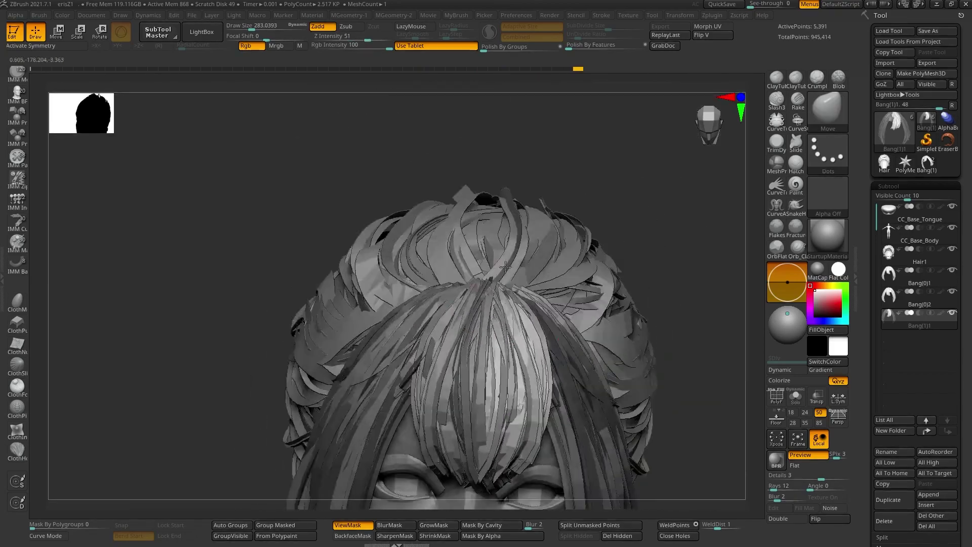
{"action": "key", "text": "ctrl+shift+z"}
{"action": "key", "text": "ctrl+shift+z"}
{"action": "key", "text": "ctrl+shift+z"}
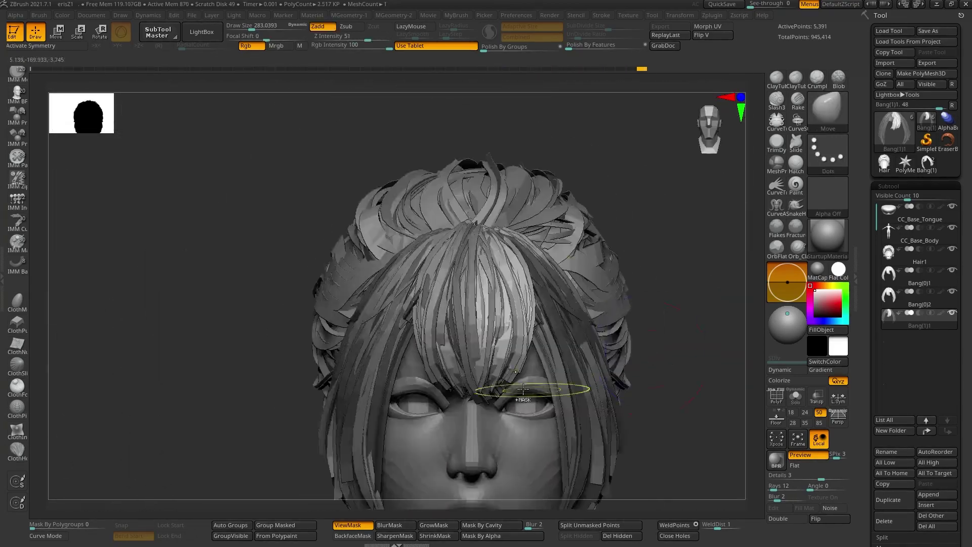
- Isolate Bang(1)1 and adjust the tips of its front strands with the Move gizmo
{"action": "key", "text": "ctrl+shift+z"}
{"action": "key", "text": "ctrl+shift+z"}
{"action": "key", "text": "ctrl+shift+z"}
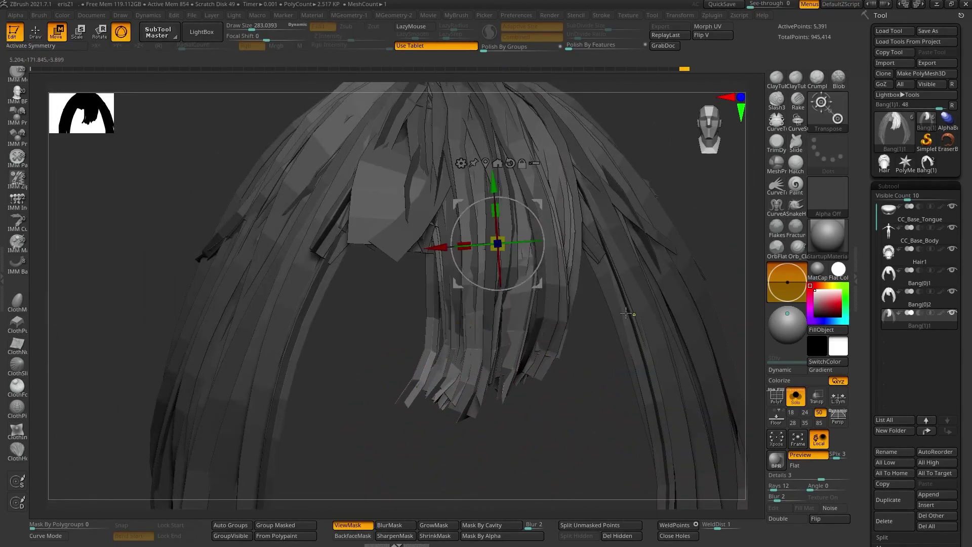
{"action": "key", "text": "w"}
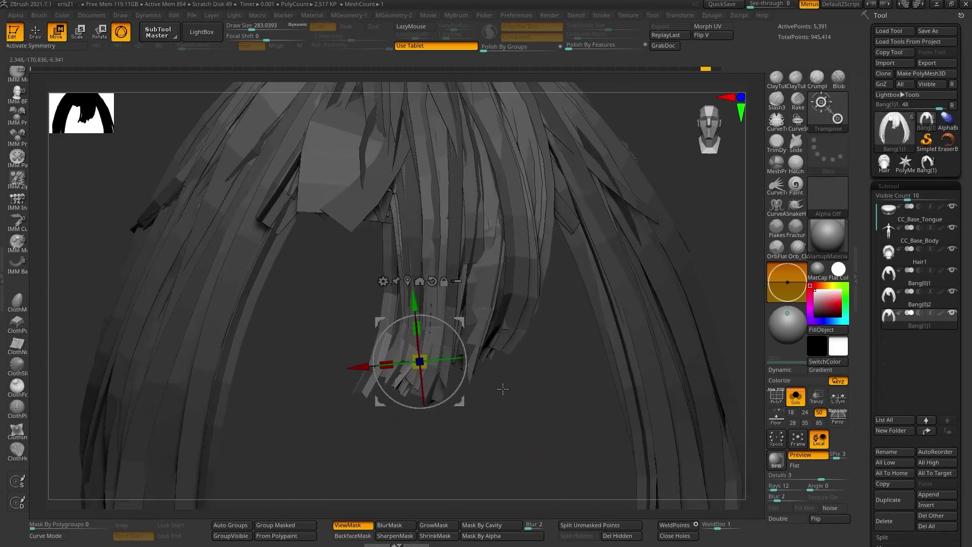
{"action": "key", "text": "q"}
- Delete the duplicate bang and update all meshes in Character Creator through GoZ with the Update Mesh + Texture template
{"action": "key", "text": "ctrl+shift+z"}
{"action": "key", "text": "ctrl+shift+z"}
{"action": "key", "text": "ctrl+shift+z"}
{"action": "key", "text": "ctrl+shift+z"}
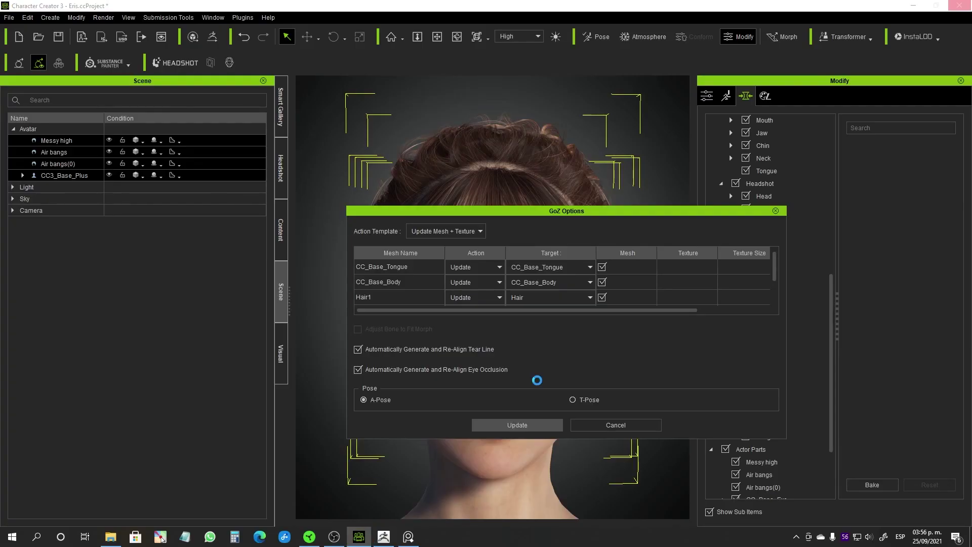
{"action": "key", "text": "Return"}
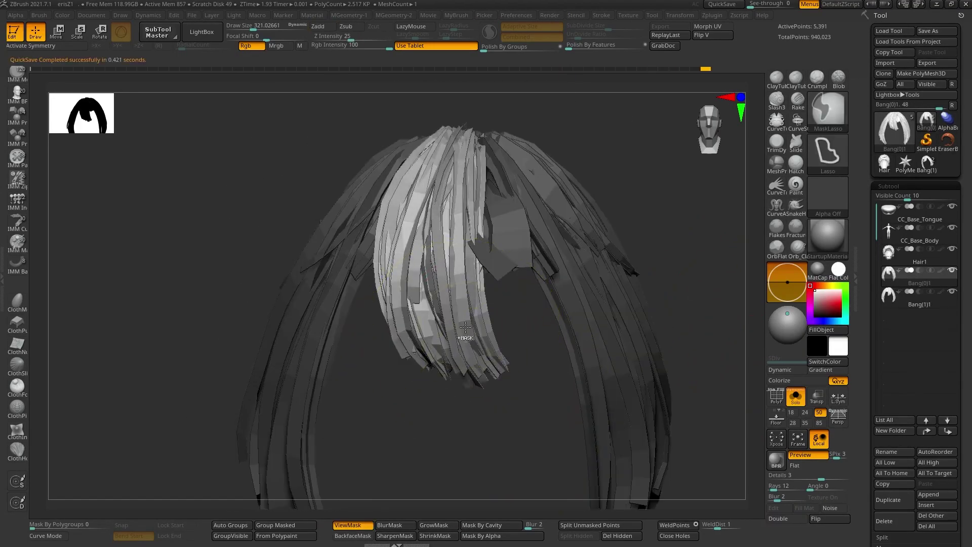
- Refine the front strands of Bang(0)1 and Bang(1)1 with the Move brush
{"action": "left_click_drag", "start_coordinate": [423, 215], "coordinate": [557, 223]}
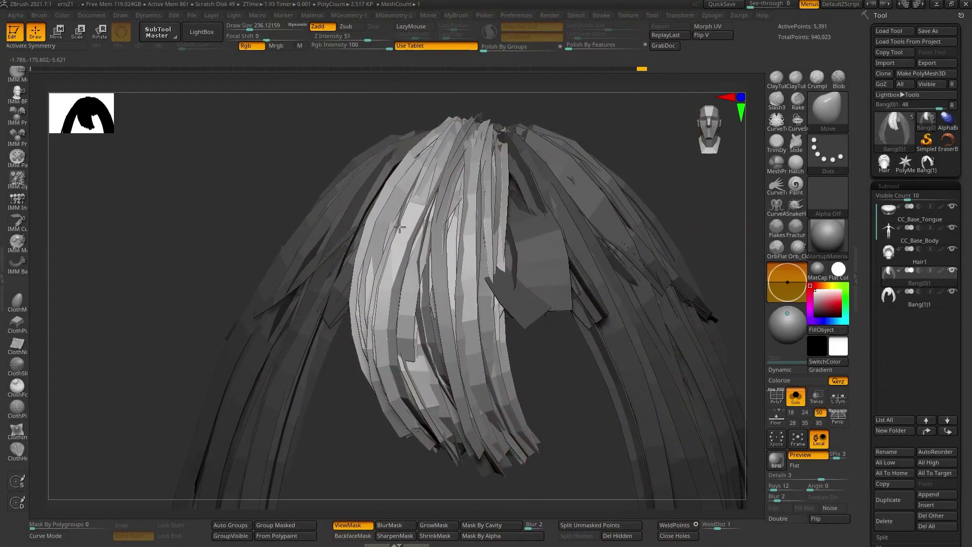
{"action": "left_click", "coordinate": [432, 307], "text": "alt"}
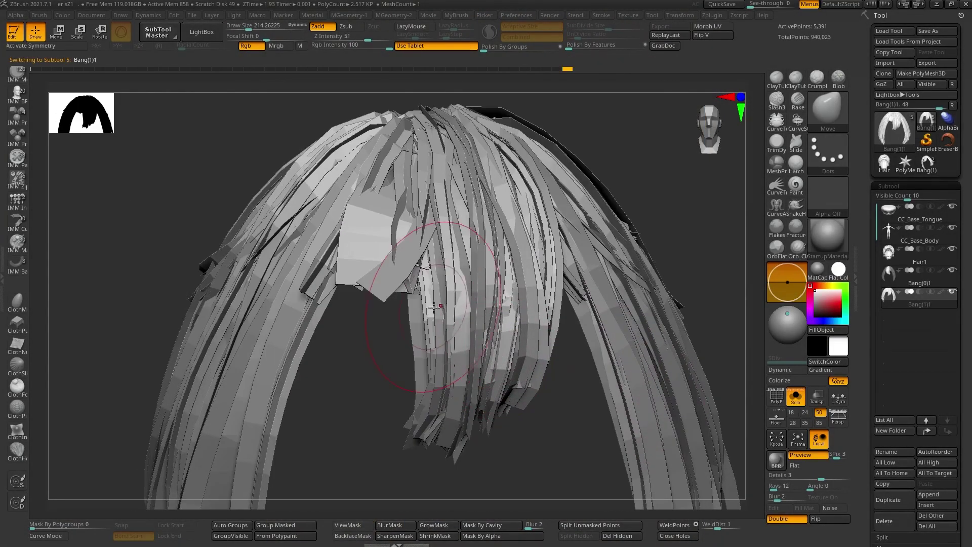
{"action": "left_click_drag", "start_coordinate": [453, 455], "coordinate": [455, 430]}
{"action": "left_click_drag", "start_coordinate": [349, 355], "coordinate": [567, 182]}
{"action": "left_click", "coordinate": [796, 396]}
{"action": "left_click_drag", "start_coordinate": [405, 263], "coordinate": [284, 253]}
{"action": "left_click", "coordinate": [795, 396]}
{"action": "left_click_drag", "start_coordinate": [602, 103], "coordinate": [564, 200], "text": "alt"}
- Lasso-mask the lower Bang(1)1 fringe, blur the mask and adjust the strand tips with the Move brush
{"action": "left_click_drag", "start_coordinate": [607, 445], "coordinate": [533, 399], "text": "ctrl"}
{"action": "left_click", "coordinate": [549, 373], "text": "ctrl"}
{"action": "left_click", "coordinate": [540, 350], "text": "ctrl"}
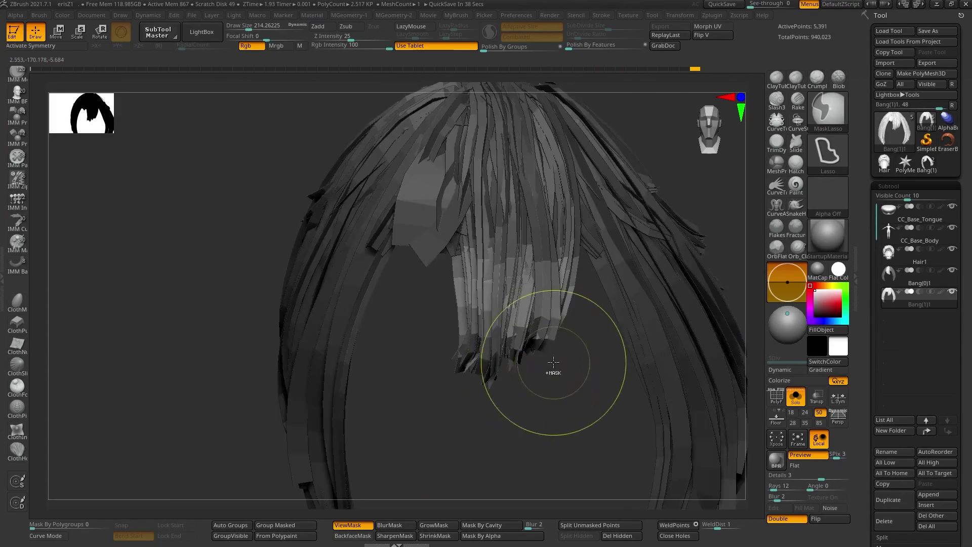
{"action": "left_click_drag", "start_coordinate": [540, 350], "coordinate": [554, 241]}
{"action": "left_click_drag", "start_coordinate": [602, 430], "coordinate": [614, 439]}
{"action": "left_click_drag", "start_coordinate": [569, 340], "coordinate": [560, 327]}
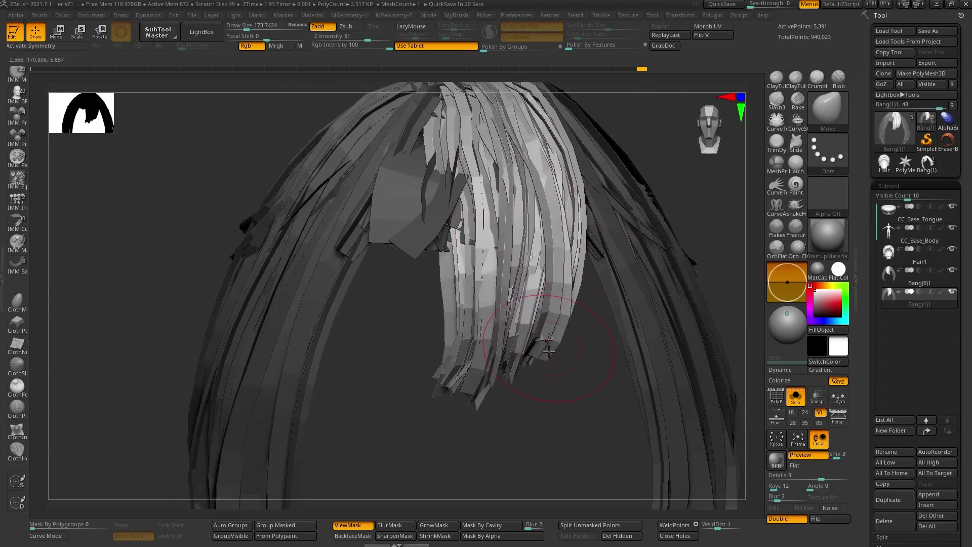
{"action": "left_click", "coordinate": [796, 397]}
{"action": "left_click_drag", "start_coordinate": [708, 284], "coordinate": [699, 328]}
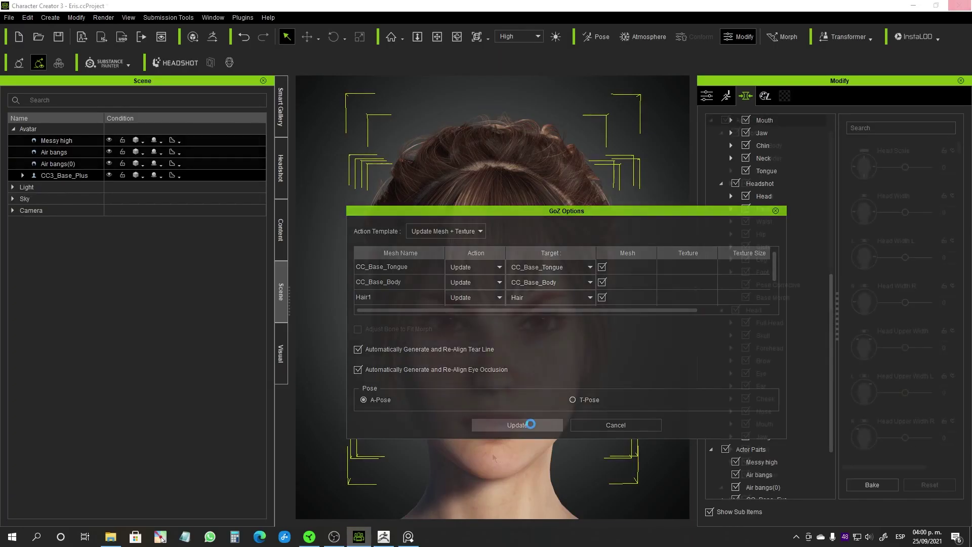
- Update the reshaped bangs in Character Creator through GoZ, check them on the character and return to ZBrush
{"action": "left_click", "coordinate": [470, 424]}
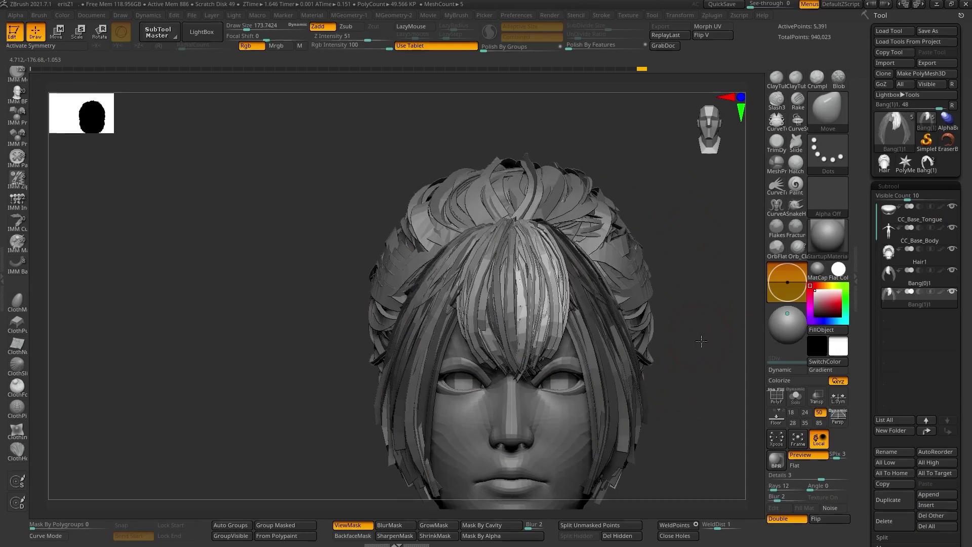
{"action": "key", "text": "alt+s"}
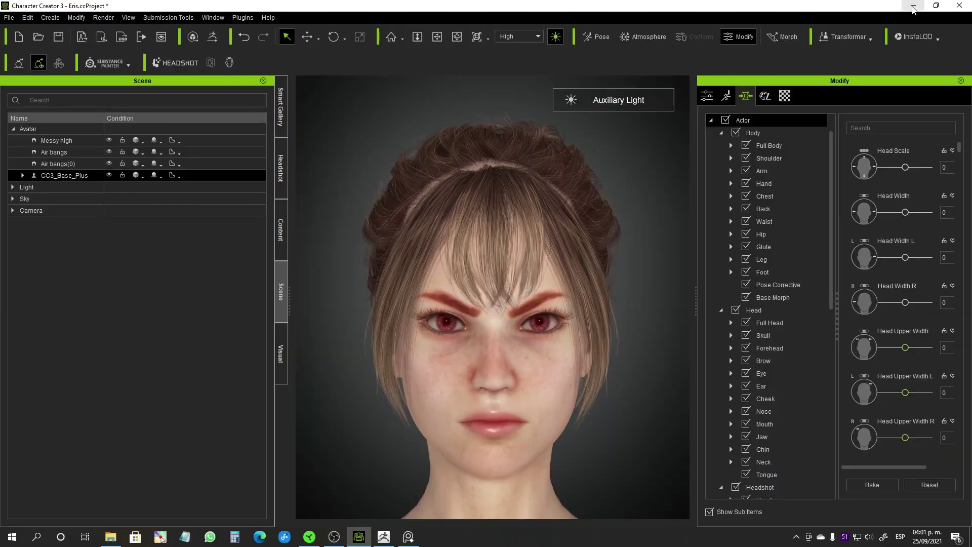
{"action": "left_click", "coordinate": [913, 9]}
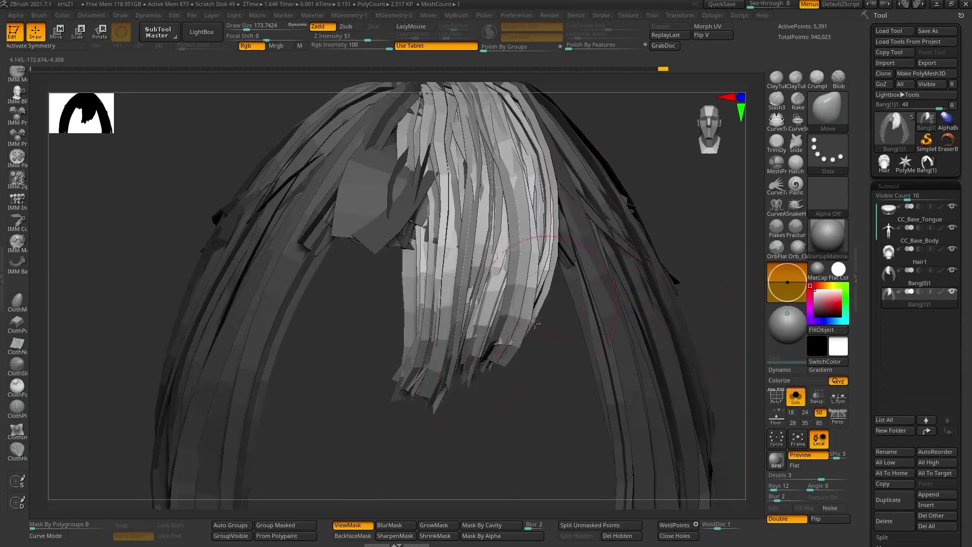
- Fine-tune the isolated Bang(1)1 fringe strands from several angles with the Move brush and show the full head again
{"action": "right_click_drag", "start_coordinate": [528, 314], "coordinate": [525, 182]}
{"action": "left_click_drag", "start_coordinate": [424, 292], "coordinate": [426, 298]}
{"action": "mouse_move", "coordinate": [430, 254]}
{"action": "right_mouse_down"}
{"action": "mouse_move", "coordinate": [433, 374]}
{"action": "mouse_move", "coordinate": [484, 253]}
{"action": "right_mouse_up"}
{"action": "left_click_drag", "start_coordinate": [486, 324], "coordinate": [494, 314]}
{"action": "right_click_drag", "start_coordinate": [494, 253], "coordinate": [497, 380]}
{"action": "left_click_drag", "start_coordinate": [506, 332], "coordinate": [511, 312]}
{"action": "left_click", "coordinate": [795, 396]}
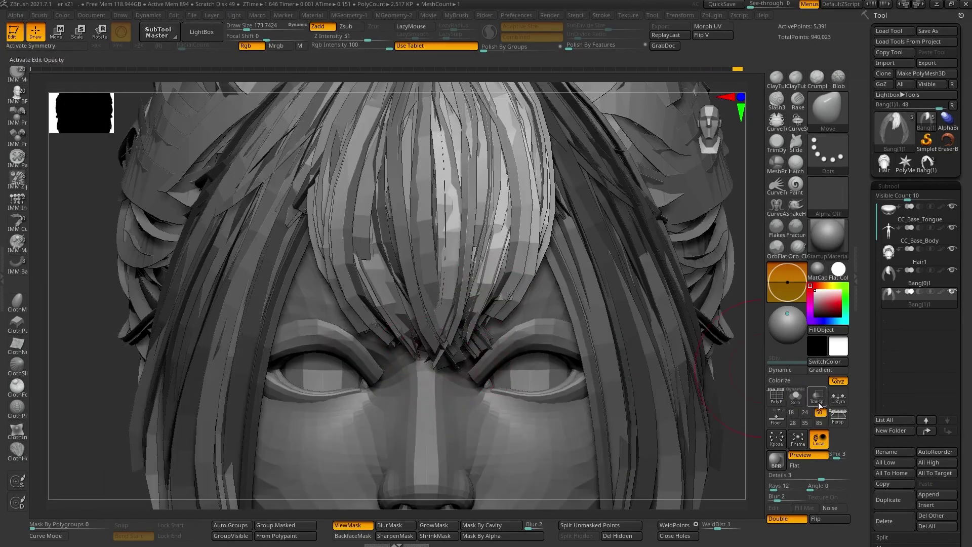
- Turn on transparency for the other subtools and nudge the Bang(1)1 center strands with the Move brush
{"action": "left_click", "coordinate": [817, 397]}
{"action": "left_click_drag", "start_coordinate": [476, 349], "coordinate": [481, 339]}
{"action": "right_click_drag", "start_coordinate": [507, 203], "coordinate": [512, 304]}
{"action": "left_click_drag", "start_coordinate": [538, 256], "coordinate": [529, 261]}
{"action": "mouse_move", "coordinate": [430, 385]}
{"action": "right_mouse_down"}
{"action": "mouse_move", "coordinate": [429, 287]}
{"action": "mouse_move", "coordinate": [406, 207]}
{"action": "right_mouse_up"}
- Select Bang(0)1, isolate it and adjust the upper part of its fringe with the Move brush
{"action": "left_click", "coordinate": [406, 207], "text": "alt"}
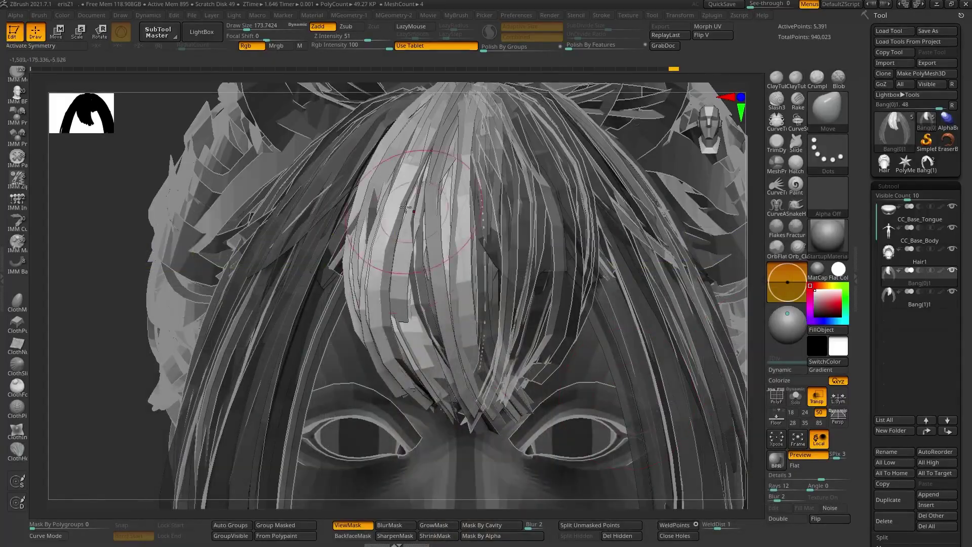
{"action": "key", "text": "ctrl+shift+s"}
{"action": "mouse_move", "coordinate": [406, 207]}
{"action": "right_mouse_down"}
{"action": "mouse_move", "coordinate": [408, 297]}
{"action": "mouse_move", "coordinate": [451, 167]}
{"action": "mouse_move", "coordinate": [431, 273]}
{"action": "mouse_move", "coordinate": [444, 199]}
{"action": "mouse_move", "coordinate": [412, 234]}
{"action": "right_mouse_up"}
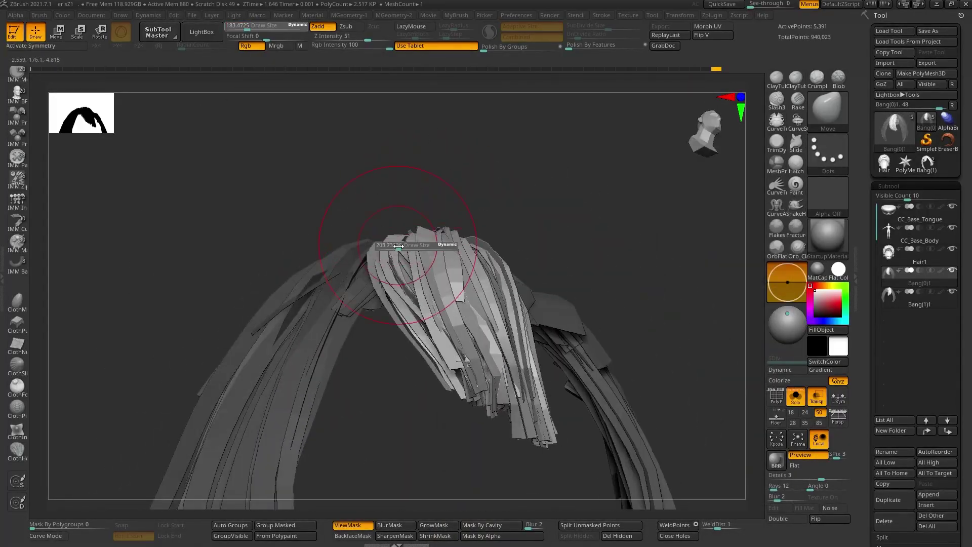
{"action": "left_click_drag", "start_coordinate": [413, 234], "coordinate": [400, 227]}
- Reshape the Bang(0)1 fringe with the Move Topological brush and lasso-mask its lower strands
{"action": "key", "text": "b"}
{"action": "key", "text": "m"}
{"action": "key", "text": "t"}
{"action": "right_click_drag", "start_coordinate": [395, 248], "coordinate": [486, 284]}
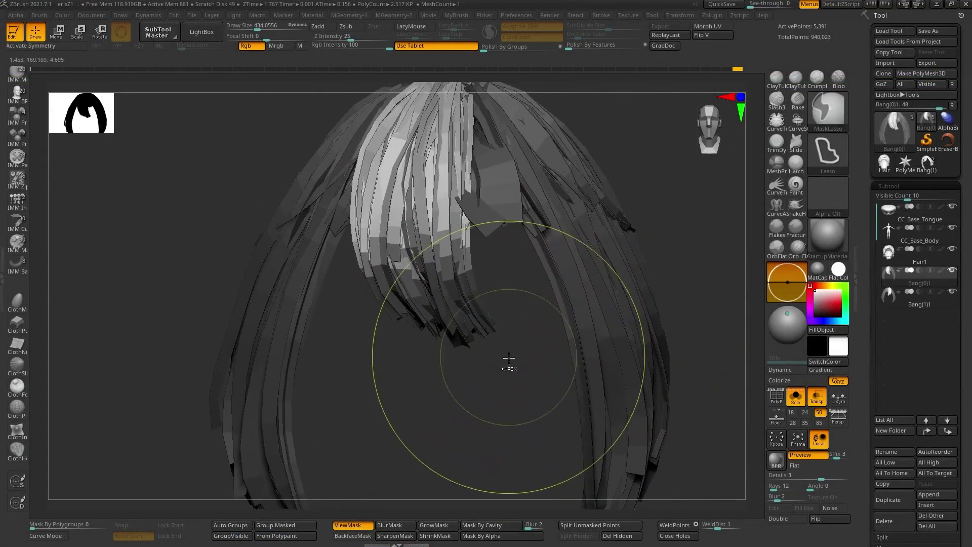
{"action": "right_click_drag", "start_coordinate": [497, 379], "coordinate": [452, 332]}
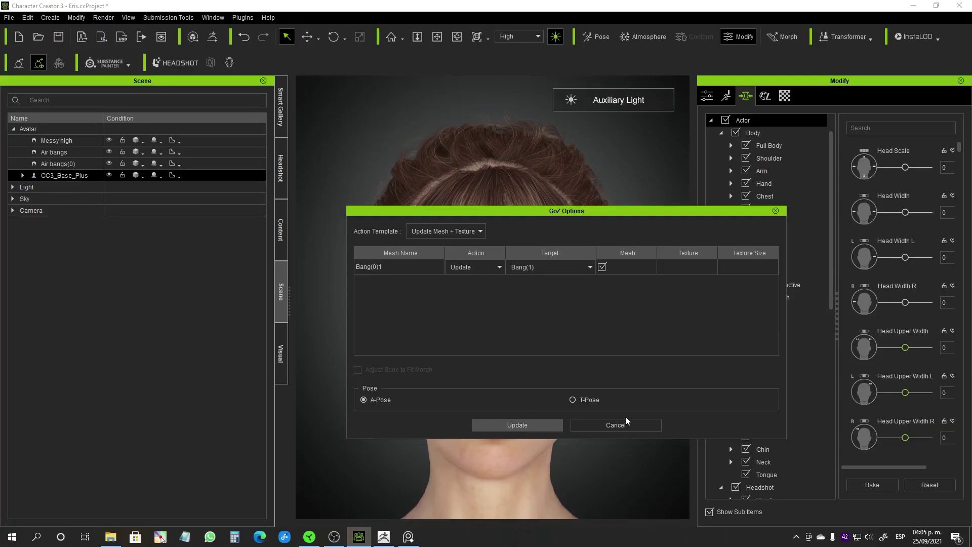
- Dismiss the GoZ options for Bang(0)1 and switch to the Move brush for its fringe
{"action": "left_click", "coordinate": [625, 416]}
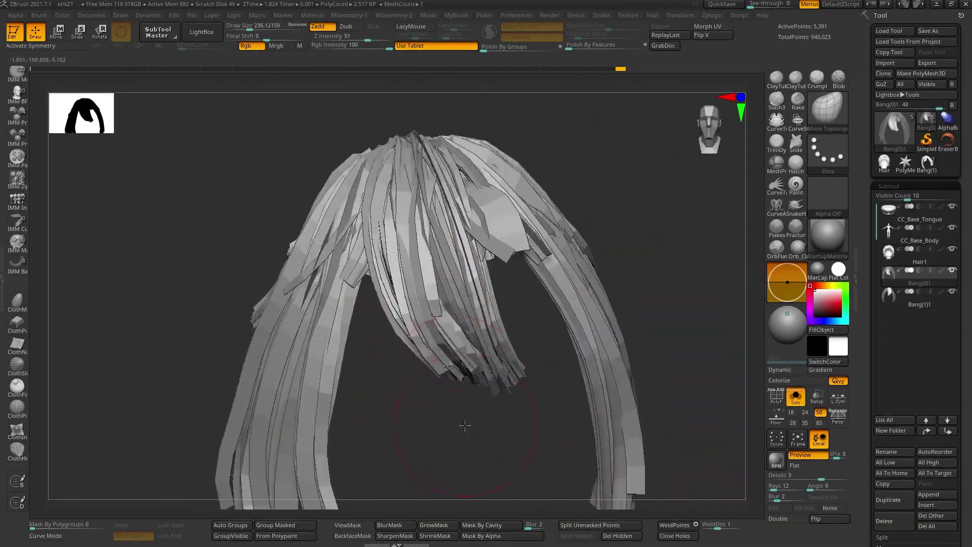
{"action": "key", "text": "b"}
{"action": "key", "text": "m"}
{"action": "key", "text": "v"}
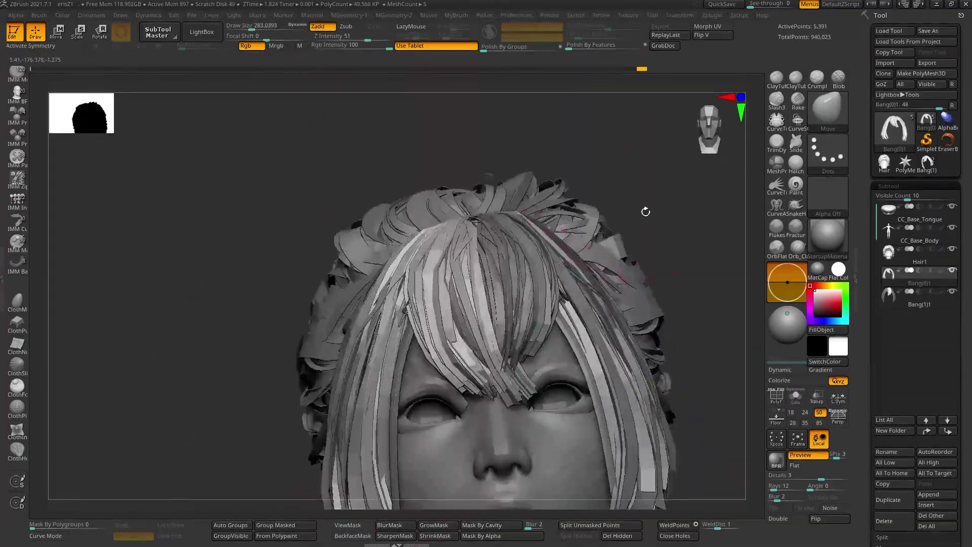
- Shift the center strands of Bang(1)1 vertically with the Move gizmo and apply the GoZ mesh update in Character Creator
{"action": "mouse_move", "coordinate": [646, 212]}
{"action": "left_mouse_down"}
{"action": "mouse_move", "coordinate": [490, 253]}
{"action": "mouse_move", "coordinate": [451, 301]}
{"action": "mouse_move", "coordinate": [446, 195]}
{"action": "mouse_move", "coordinate": [364, 261]}
{"action": "mouse_move", "coordinate": [441, 263]}
{"action": "mouse_move", "coordinate": [530, 336]}
{"action": "left_mouse_up"}
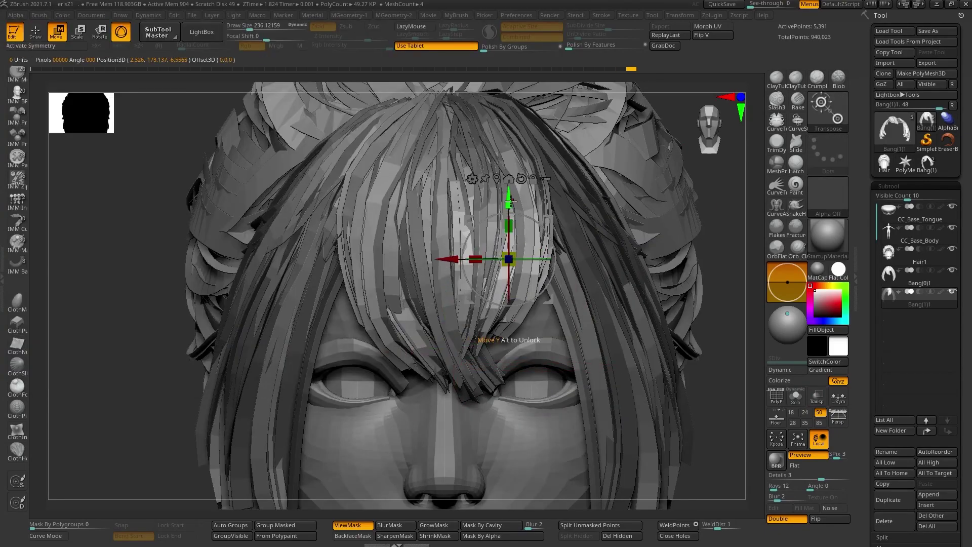
{"action": "left_click_drag", "start_coordinate": [510, 204], "coordinate": [512, 216]}
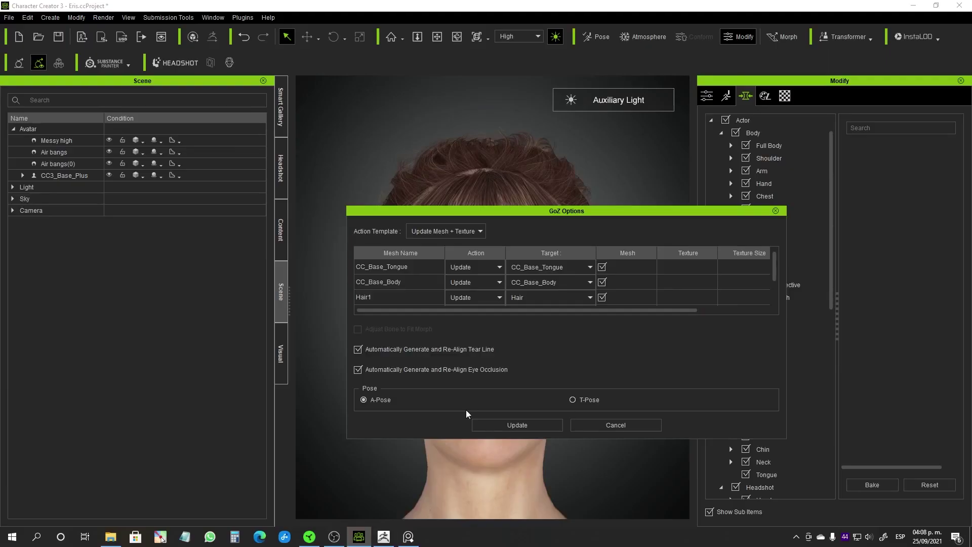
{"action": "left_click", "coordinate": [456, 423]}
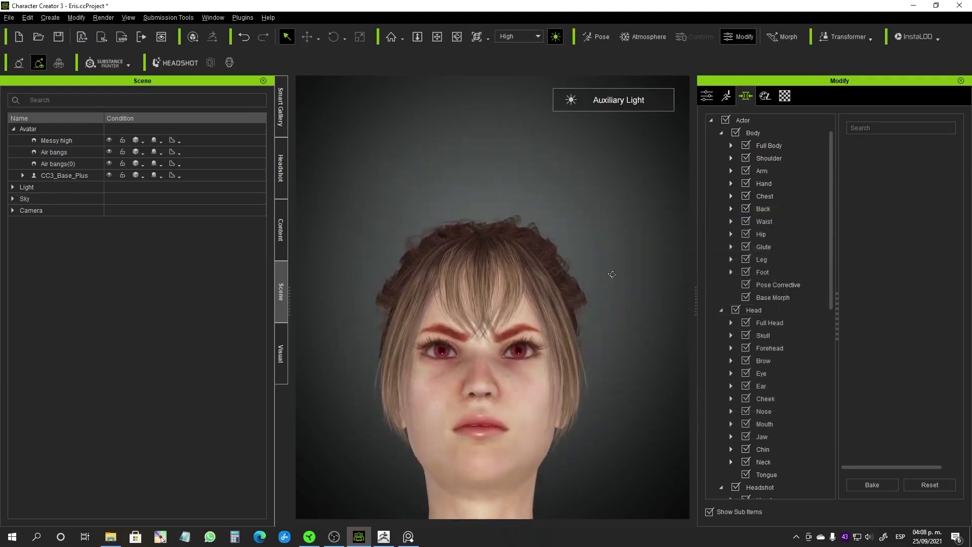
{"action": "scroll", "coordinate": [539, 313], "scroll_direction": "up", "scroll_amount": 3}
{"action": "middle_click_drag", "start_coordinate": [470, 392], "coordinate": [510, 340]}
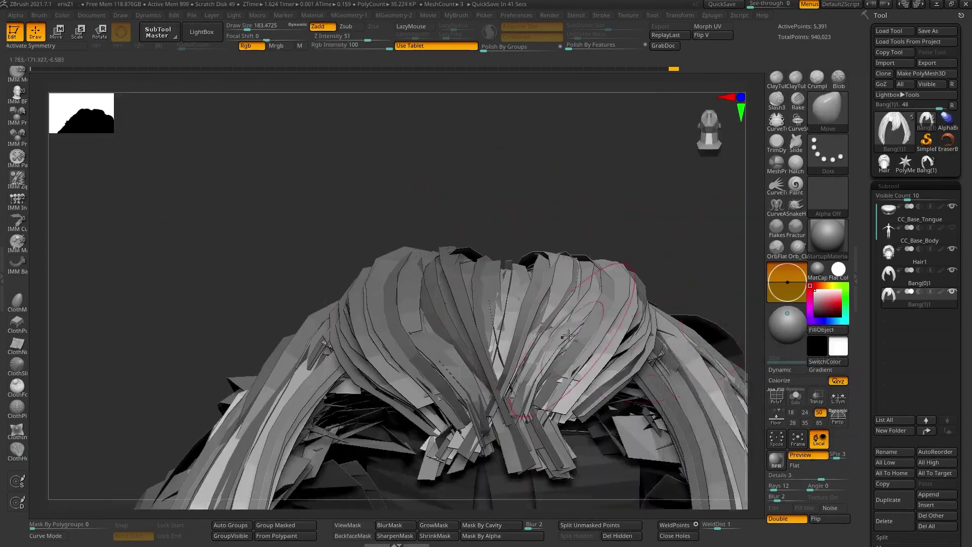
- Switch back to ZBrush and reshape the isolated Bang(1)1 fringe with the Move and Move Topological brushes
{"action": "mouse_move", "coordinate": [502, 193]}
{"action": "left_mouse_down"}
{"action": "mouse_move", "coordinate": [521, 211]}
{"action": "mouse_move", "coordinate": [521, 259]}
{"action": "mouse_move", "coordinate": [502, 235]}
{"action": "left_mouse_up"}
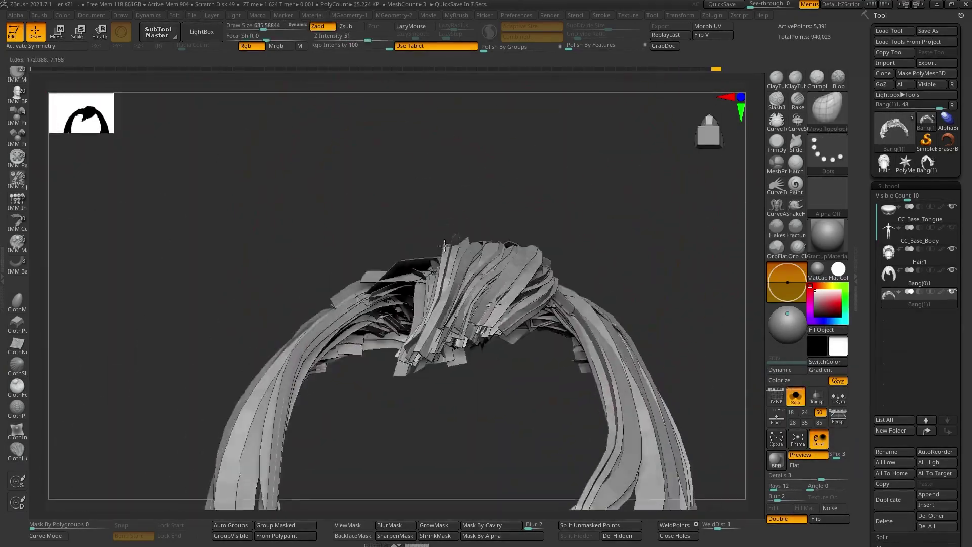
{"action": "mouse_move", "coordinate": [456, 203]}
{"action": "left_mouse_down"}
{"action": "mouse_move", "coordinate": [413, 162]}
{"action": "mouse_move", "coordinate": [537, 448]}
{"action": "mouse_move", "coordinate": [536, 486]}
{"action": "left_mouse_up"}
{"action": "left_click_drag", "start_coordinate": [431, 349], "coordinate": [413, 324]}
{"action": "left_click_drag", "start_coordinate": [354, 202], "coordinate": [436, 233]}
- Reshape the isolated Bang(0)1 fringe with the Move Topological brush
{"action": "key", "text": "space"}
{"action": "left_click", "coordinate": [448, 241]}
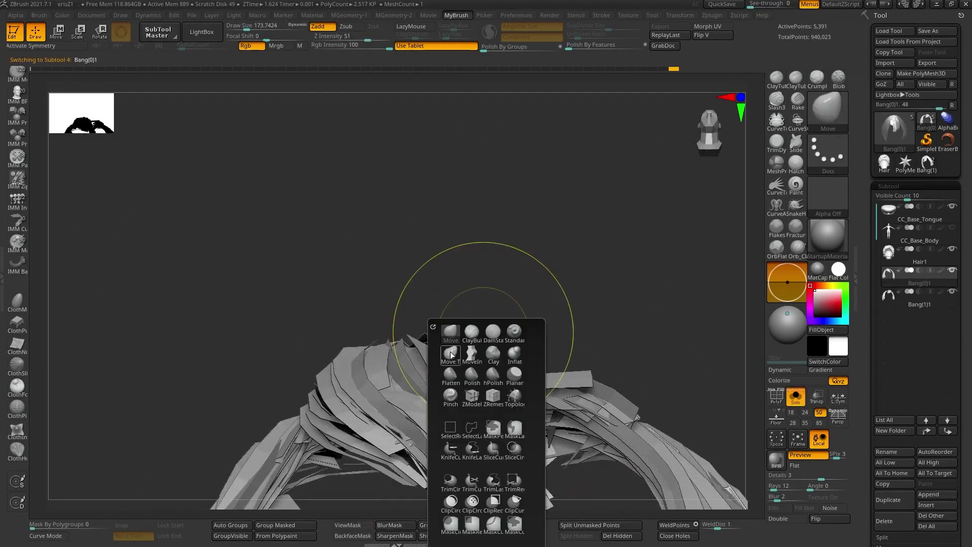
{"action": "mouse_move", "coordinate": [491, 330]}
{"action": "left_mouse_down"}
{"action": "mouse_move", "coordinate": [498, 273]}
{"action": "mouse_move", "coordinate": [481, 304]}
{"action": "left_mouse_up"}
{"action": "mouse_move", "coordinate": [498, 254]}
{"action": "left_mouse_down"}
{"action": "mouse_move", "coordinate": [499, 308]}
{"action": "mouse_move", "coordinate": [537, 304]}
{"action": "mouse_move", "coordinate": [536, 354]}
{"action": "left_mouse_up"}
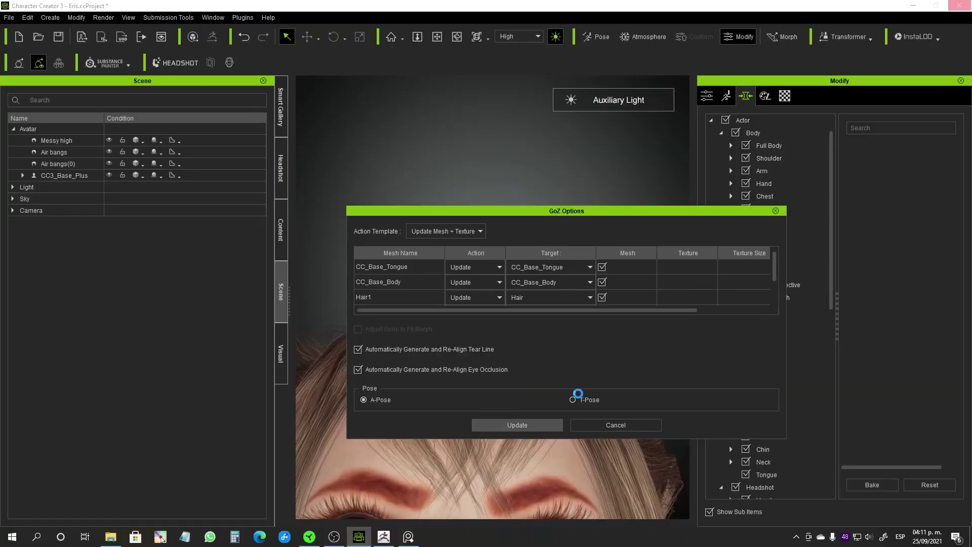
- In Character Creator, add a third Air bangs layer from the Hair Builder bangs and select it in the scene
{"action": "left_click_drag", "start_coordinate": [157, 239], "coordinate": [477, 273]}
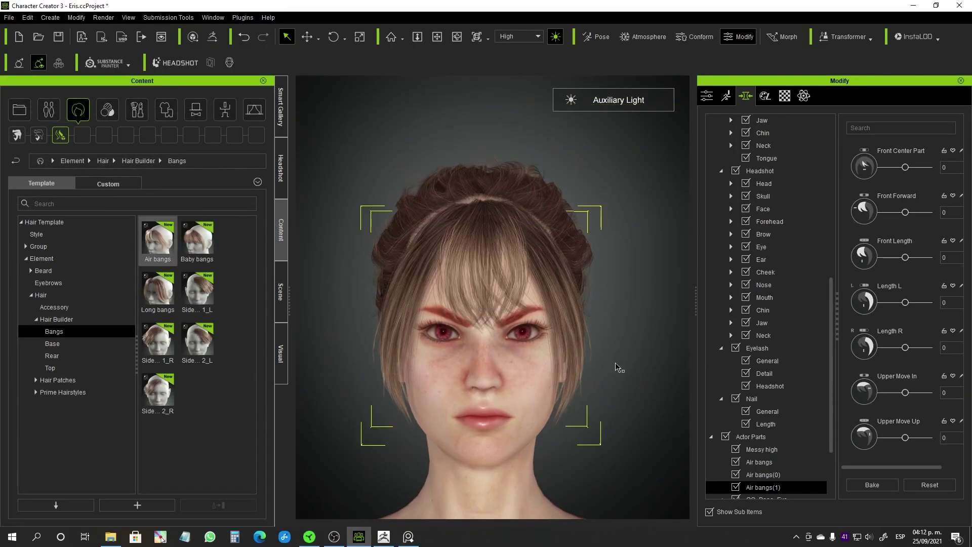
{"action": "scroll", "coordinate": [615, 366], "scroll_direction": "up", "scroll_amount": 3}
{"action": "scroll", "coordinate": [767, 405], "scroll_direction": "down", "scroll_amount": 1}
{"action": "left_click", "coordinate": [281, 292]}
{"action": "left_click", "coordinate": [75, 179]}
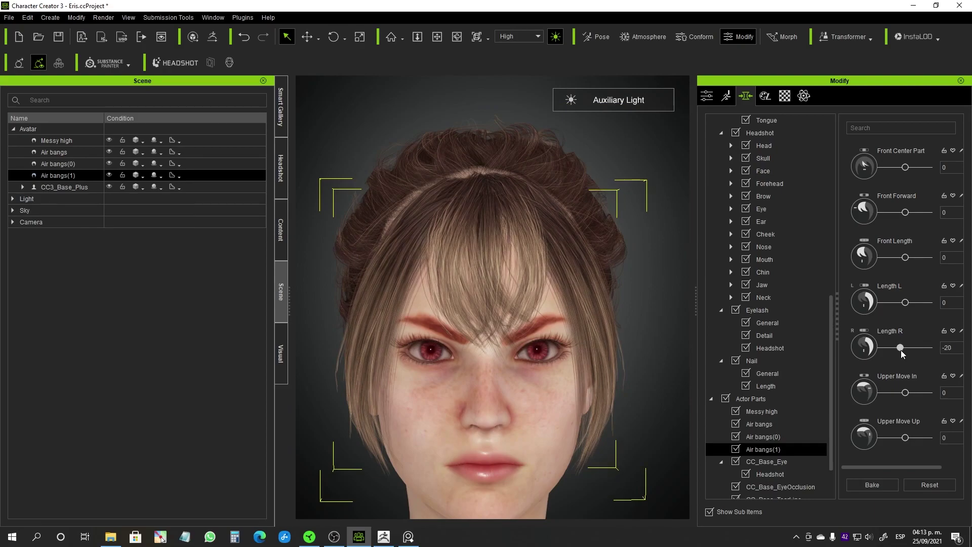
- Try different Upper Move Up values on the third Air bangs layer and check them from the side and front
{"action": "left_click_drag", "start_coordinate": [608, 329], "coordinate": [531, 329], "text": "alt"}
{"action": "left_click_drag", "start_coordinate": [905, 438], "coordinate": [920, 437]}
{"action": "left_click_drag", "start_coordinate": [607, 330], "coordinate": [506, 329], "text": "alt"}
{"action": "left_click_drag", "start_coordinate": [920, 437], "coordinate": [890, 438]}
{"action": "left_click_drag", "start_coordinate": [481, 324], "coordinate": [643, 324], "text": "alt"}
{"action": "right_click_drag", "start_coordinate": [643, 314], "coordinate": [652, 330], "text": "alt"}
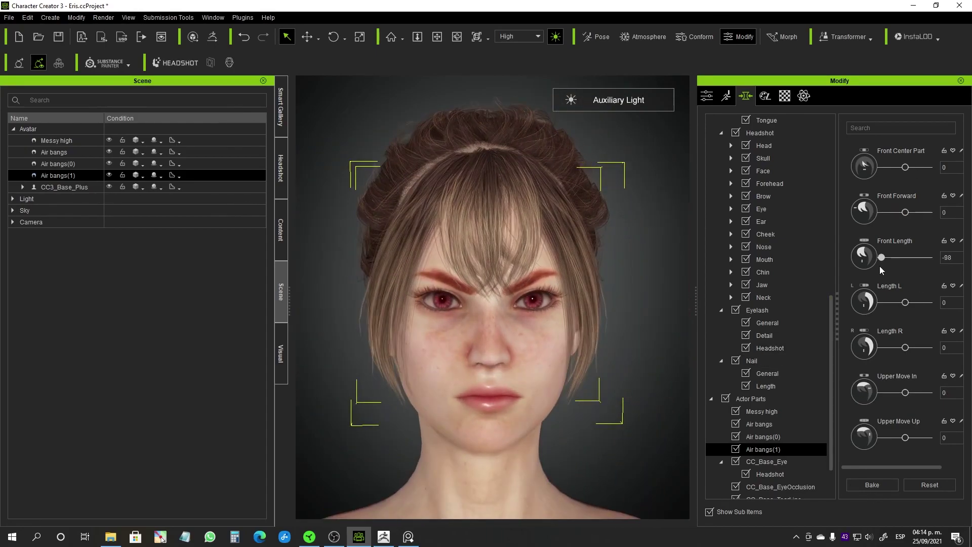
{"action": "scroll", "coordinate": [499, 325], "scroll_direction": "up", "scroll_amount": 5}
{"action": "scroll", "coordinate": [499, 325], "scroll_direction": "down", "scroll_amount": 3}
- Send the third Air bangs layer to ZBrush through GoZ and turn off the subtool isolation there
{"action": "left_click", "coordinate": [59, 176]}
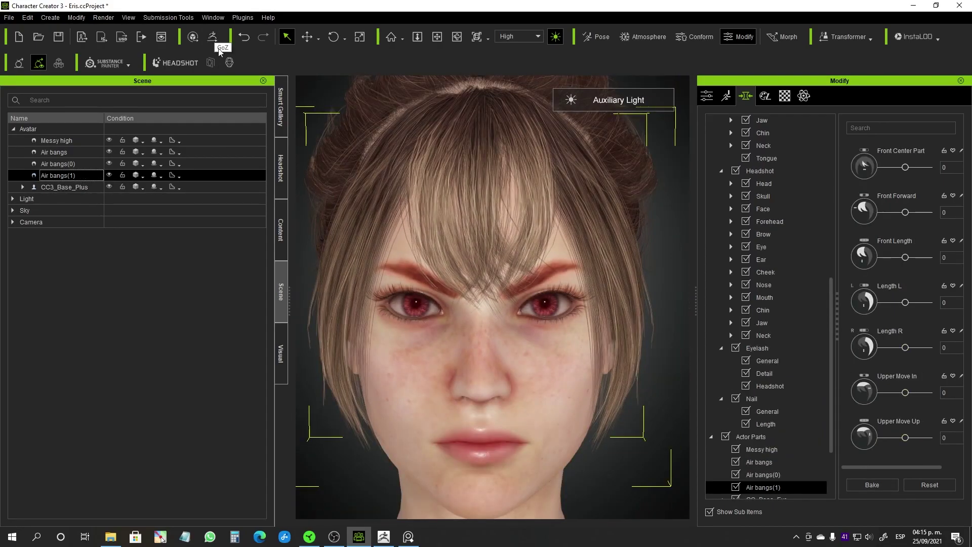
{"action": "left_click", "coordinate": [213, 38]}
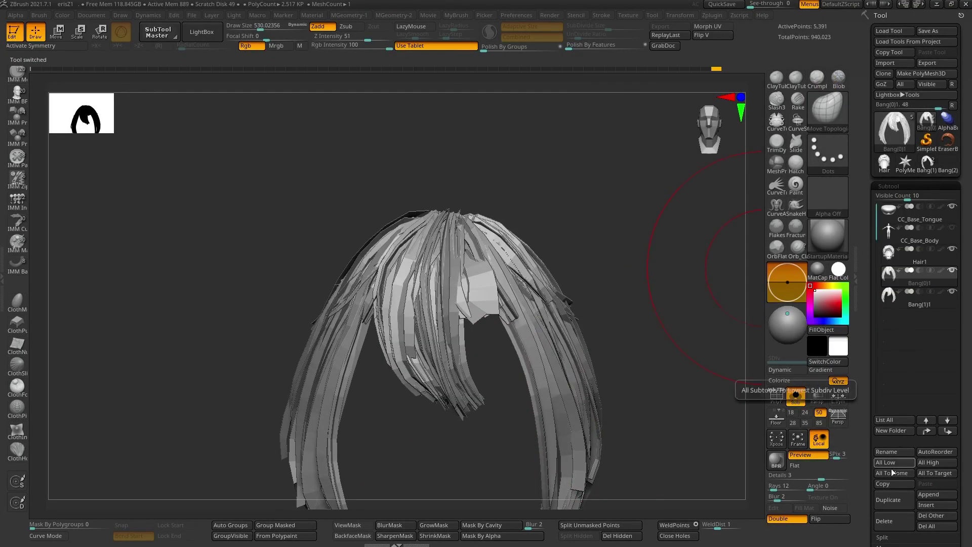
{"action": "left_click", "coordinate": [796, 397]}
- Mask the center fringe strands of Bang(2)1, invert the mask and move the free strands into place
{"action": "left_click_drag", "start_coordinate": [570, 260], "coordinate": [372, 344], "text": "ctrl"}
{"action": "left_click", "coordinate": [375, 354], "text": "ctrl"}
{"action": "mouse_move", "coordinate": [521, 310]}
{"action": "left_mouse_down"}
{"action": "mouse_move", "coordinate": [555, 367]}
{"action": "mouse_move", "coordinate": [542, 387]}
{"action": "mouse_move", "coordinate": [576, 343]}
{"action": "mouse_move", "coordinate": [462, 395]}
{"action": "mouse_move", "coordinate": [514, 327]}
{"action": "left_mouse_up"}
{"action": "key", "text": "b"}
{"action": "key", "text": "m"}
{"action": "key", "text": "v"}
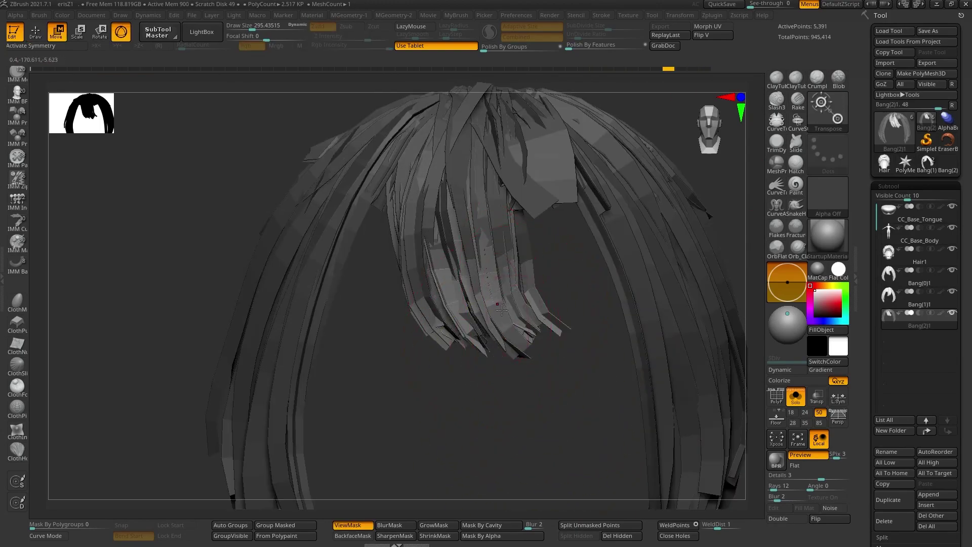
{"action": "left_click_drag", "start_coordinate": [536, 289], "coordinate": [538, 293]}
- Mask the lower fringe tips of Bang(2)1, invert the mask, nudge the tips, clear the mask and compare with the full head
{"action": "left_click_drag", "start_coordinate": [567, 299], "coordinate": [549, 403], "text": "ctrl"}
{"action": "left_click", "coordinate": [549, 404], "text": "ctrl"}
{"action": "left_click_drag", "start_coordinate": [535, 351], "coordinate": [533, 342]}
{"action": "left_click_drag", "start_coordinate": [550, 390], "coordinate": [570, 408], "text": "ctrl"}
{"action": "left_click", "coordinate": [795, 396]}
{"action": "left_click", "coordinate": [796, 397]}
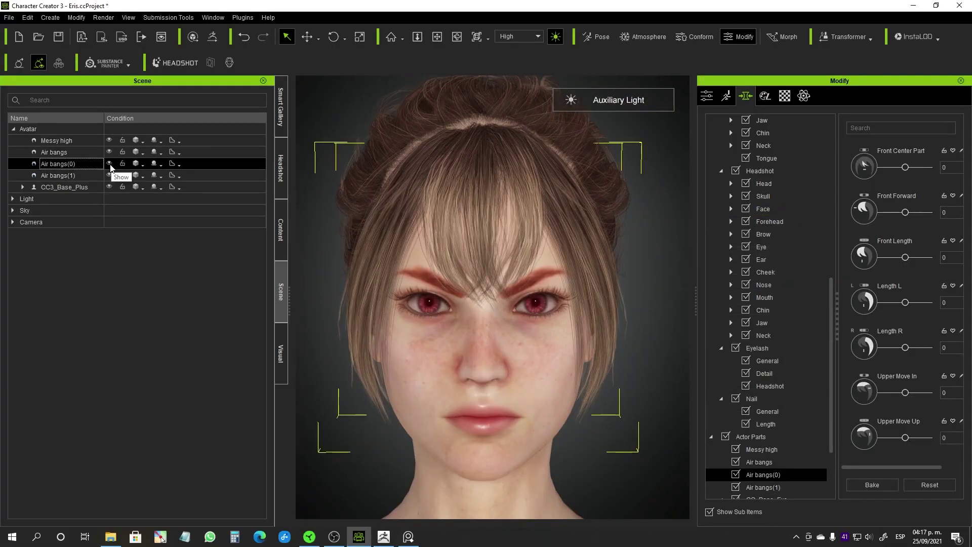
- In Character Creator, add a fourth Air bangs layer to the avatar and select it in the scene
{"action": "left_click", "coordinate": [281, 231]}
{"action": "left_click_drag", "start_coordinate": [159, 240], "coordinate": [190, 248]}
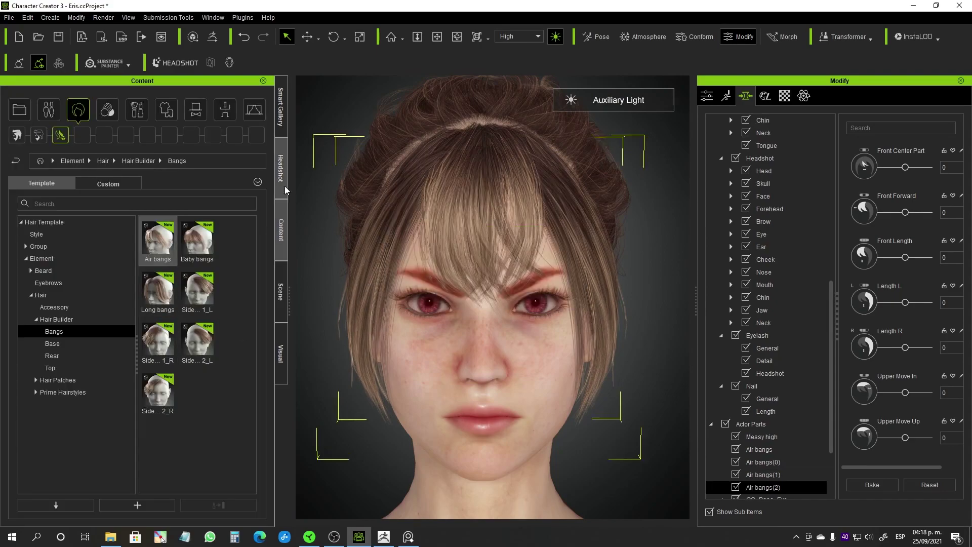
{"action": "left_click", "coordinate": [281, 292]}
{"action": "left_click", "coordinate": [62, 188]}
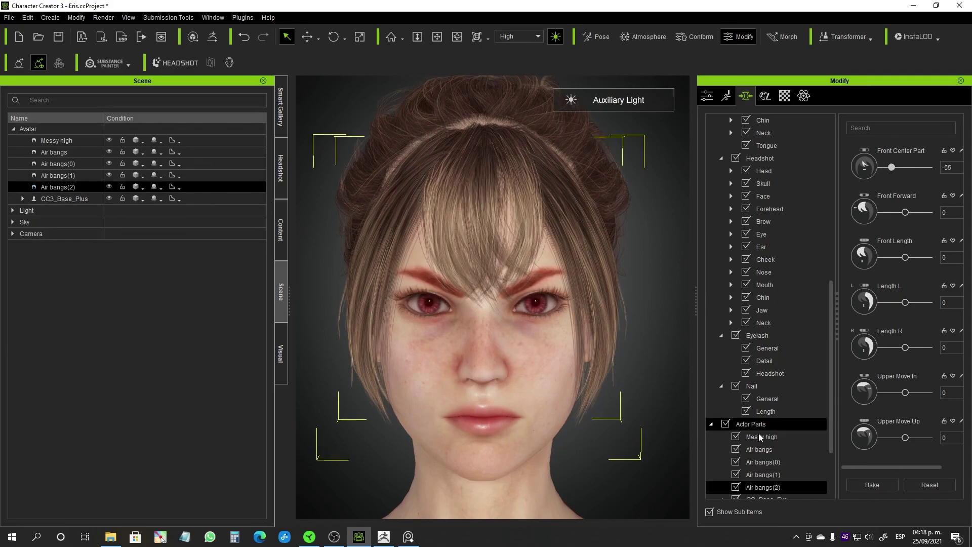
- Toggle the visibility of individual Air bangs layers to compare their coverage of the forehead
{"action": "left_click", "coordinate": [110, 175]}
{"action": "left_click", "coordinate": [109, 164]}
{"action": "mouse_move", "coordinate": [471, 354]}
{"action": "right_mouse_down"}
{"action": "mouse_move", "coordinate": [234, 373]}
{"action": "mouse_move", "coordinate": [468, 372]}
{"action": "right_mouse_up"}
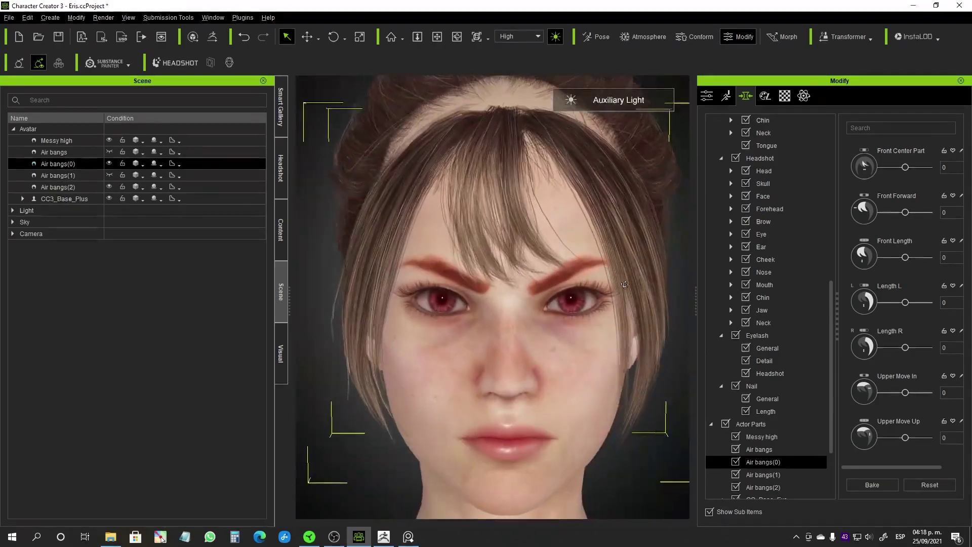
{"action": "scroll", "coordinate": [486, 304], "scroll_direction": "down", "scroll_amount": 3}
- Send the fourth Air bangs layer to ZBrush through GoZ and isolate Bang(3)1
{"action": "left_click", "coordinate": [71, 187]}
{"action": "left_click", "coordinate": [212, 37]}
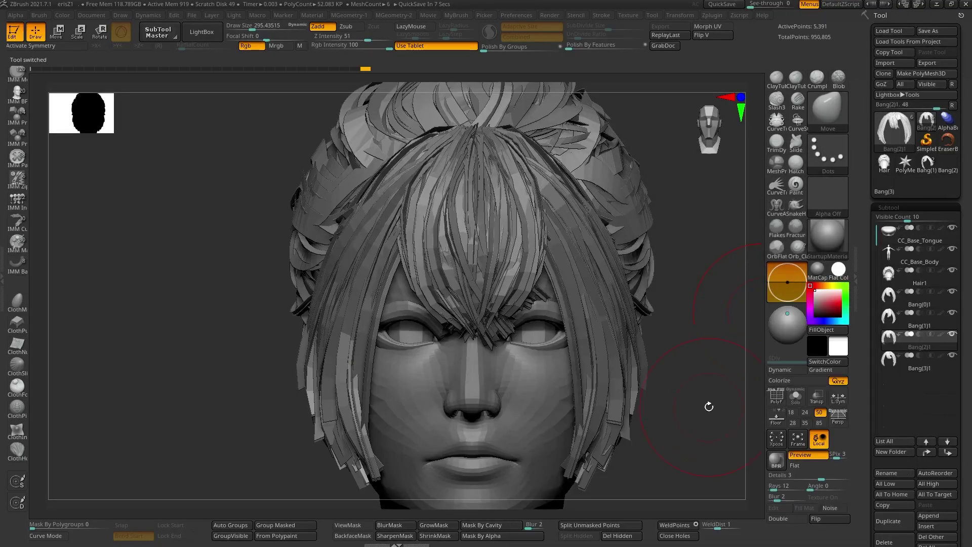
{"action": "mouse_move", "coordinate": [898, 371]}
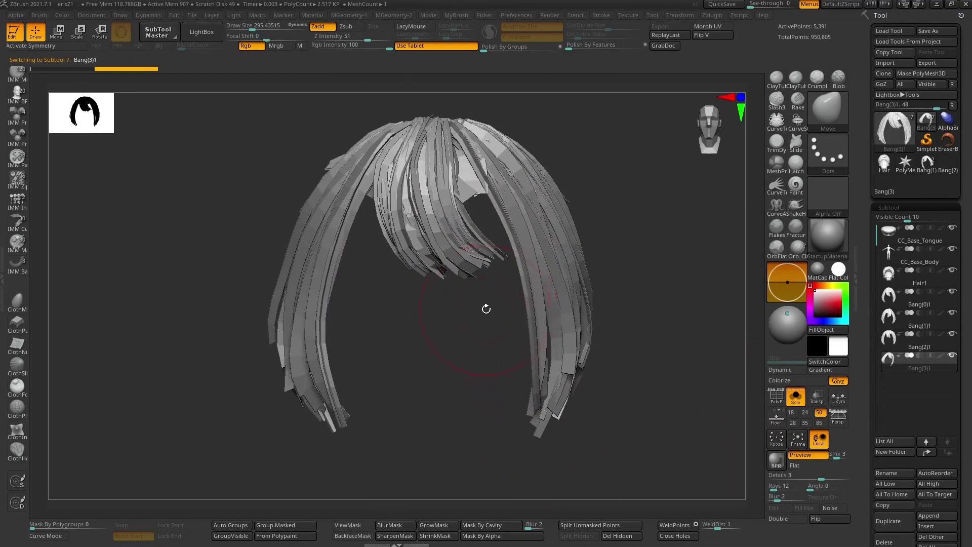
{"action": "key", "text": "2"}
{"action": "left_click", "coordinate": [627, 329]}
- Lasso-mask the center fringe strands of Bang(3)1 and invert the mask
{"action": "left_click_drag", "start_coordinate": [445, 303], "coordinate": [519, 297]}
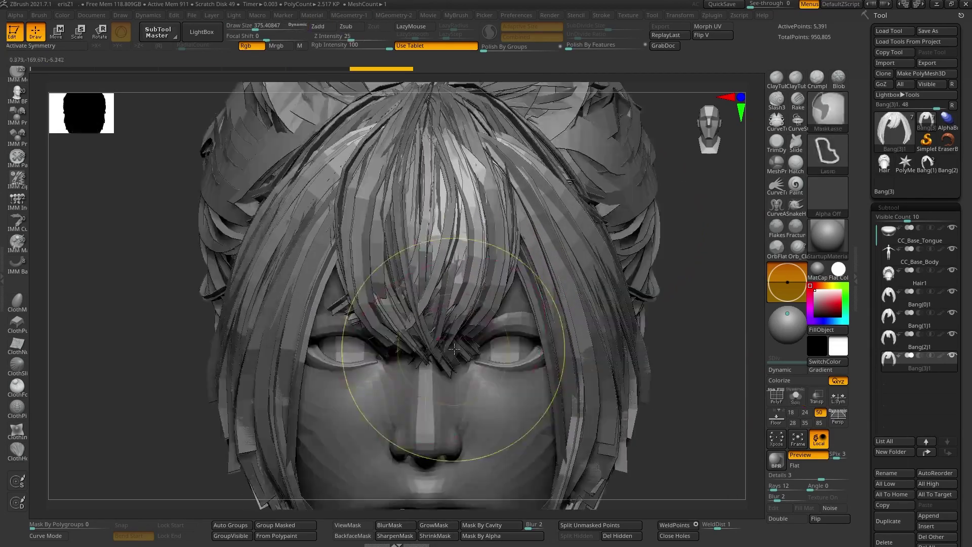
{"action": "left_click_drag", "start_coordinate": [451, 347], "coordinate": [443, 350], "text": "ctrl"}
{"action": "right_click_drag", "start_coordinate": [442, 349], "coordinate": [506, 408], "text": "ctrl"}
{"action": "left_click", "coordinate": [506, 408], "text": "ctrl"}
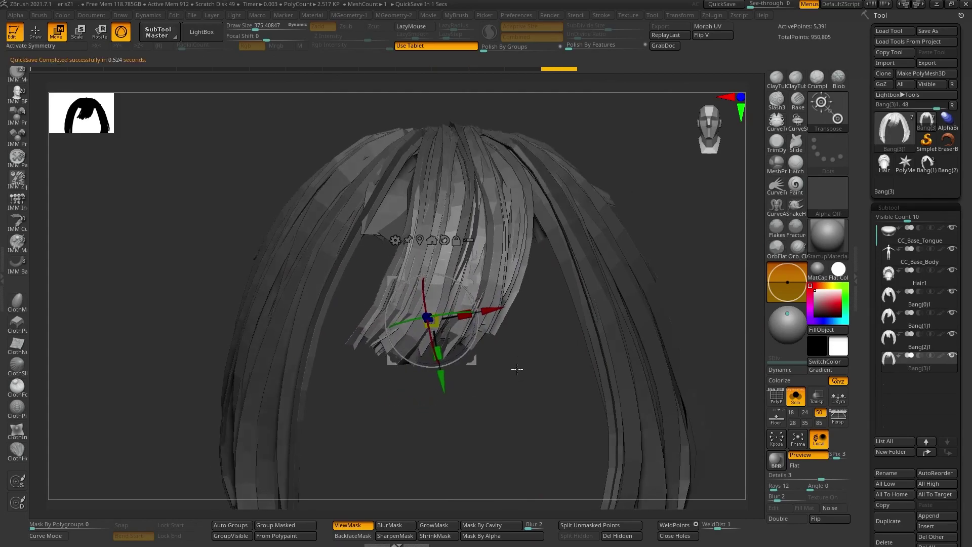
- Reshape the unmasked Bang(3)1 fringe with the Move brush, clear the mask and touch it up against the full head
{"action": "key", "text": "q"}
{"action": "right_click_drag", "start_coordinate": [438, 285], "coordinate": [417, 307]}
{"action": "key", "text": "s"}
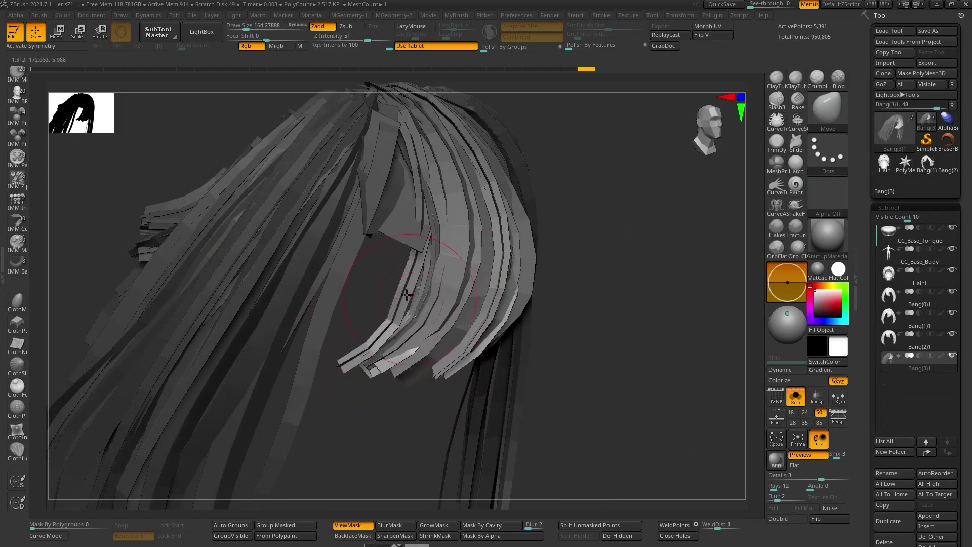
{"action": "right_click_drag", "start_coordinate": [385, 341], "coordinate": [413, 340]}
{"action": "left_click_drag", "start_coordinate": [597, 364], "coordinate": [623, 389], "text": "ctrl"}
{"action": "mouse_move", "coordinate": [623, 390]}
{"action": "right_mouse_down"}
{"action": "mouse_move", "coordinate": [503, 378]}
{"action": "mouse_move", "coordinate": [509, 329]}
{"action": "mouse_move", "coordinate": [455, 334]}
{"action": "right_mouse_up"}
{"action": "left_click", "coordinate": [796, 396]}
{"action": "left_click_drag", "start_coordinate": [446, 354], "coordinate": [464, 349]}
{"action": "left_click", "coordinate": [795, 397]}
{"action": "right_click_drag", "start_coordinate": [456, 349], "coordinate": [501, 354]}
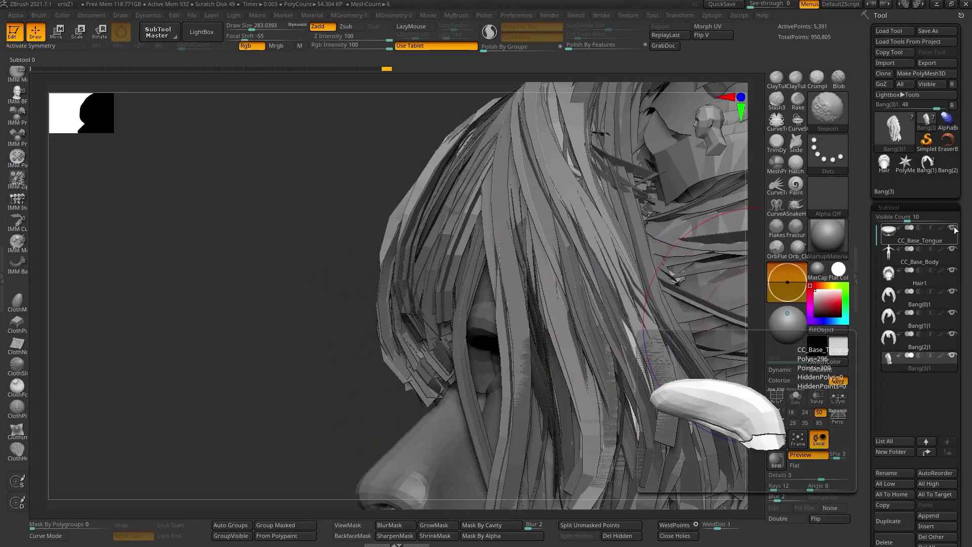
- Hide the subtools other than CC_Base_Body, select Bang(2)1 and adjust its fringe over the forehead with the Move brush
{"action": "left_click", "coordinate": [952, 356]}
{"action": "left_click", "coordinate": [952, 249]}
{"action": "mouse_move", "coordinate": [450, 286]}
{"action": "right_mouse_down"}
{"action": "mouse_move", "coordinate": [482, 354]}
{"action": "mouse_move", "coordinate": [456, 314]}
{"action": "mouse_move", "coordinate": [579, 336]}
{"action": "mouse_move", "coordinate": [495, 328]}
{"action": "mouse_move", "coordinate": [455, 304]}
{"action": "mouse_move", "coordinate": [410, 349]}
{"action": "right_mouse_up"}
{"action": "left_click", "coordinate": [579, 336], "text": "alt"}
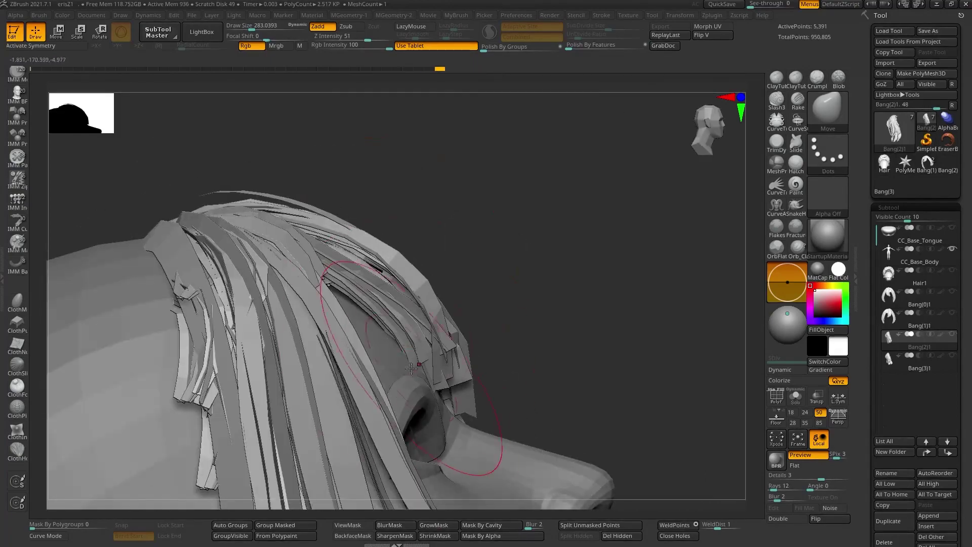
{"action": "right_click_drag", "start_coordinate": [441, 295], "coordinate": [455, 313]}
{"action": "left_click_drag", "start_coordinate": [456, 329], "coordinate": [440, 304]}
- Reshape the lower fringe strands of Bang(2)1 between the eyes with the Move Topological brush
{"action": "key", "text": "b"}
{"action": "mouse_move", "coordinate": [440, 273]}
{"action": "right_mouse_down"}
{"action": "mouse_move", "coordinate": [516, 304]}
{"action": "mouse_move", "coordinate": [502, 269]}
{"action": "right_mouse_up"}
{"action": "left_click", "coordinate": [517, 354]}
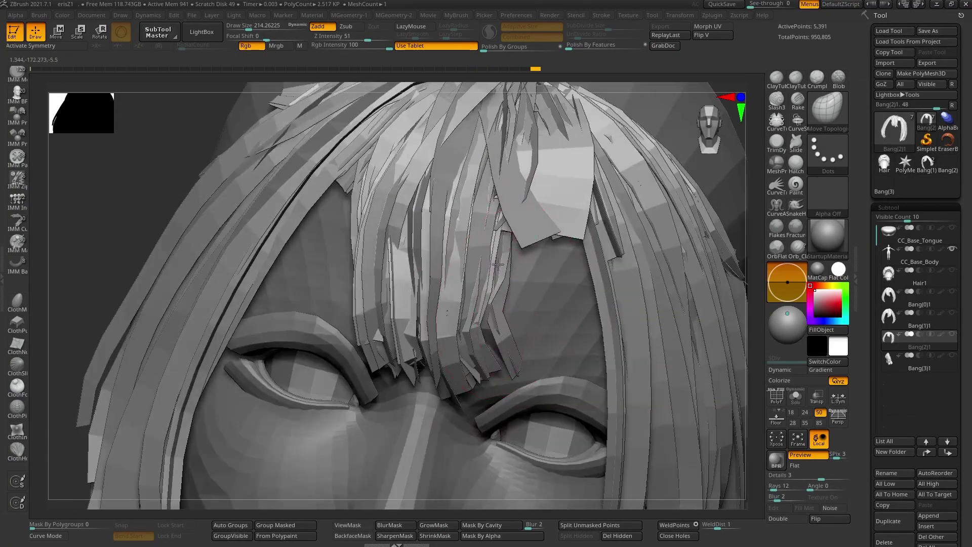
{"action": "left_click_drag", "start_coordinate": [509, 299], "coordinate": [513, 299]}
{"action": "right_click_drag", "start_coordinate": [513, 299], "coordinate": [562, 314]}
{"action": "mouse_move", "coordinate": [511, 319]}
{"action": "left_mouse_down"}
{"action": "mouse_move", "coordinate": [523, 304]}
{"action": "mouse_move", "coordinate": [511, 339]}
{"action": "left_mouse_up"}
{"action": "mouse_move", "coordinate": [523, 324]}
{"action": "right_mouse_down"}
{"action": "mouse_move", "coordinate": [494, 375]}
{"action": "mouse_move", "coordinate": [521, 390]}
{"action": "mouse_move", "coordinate": [506, 354]}
{"action": "right_mouse_up"}
{"action": "left_click_drag", "start_coordinate": [507, 350], "coordinate": [497, 340]}
{"action": "right_click_drag", "start_coordinate": [490, 333], "coordinate": [580, 358]}
{"action": "right_click_drag", "start_coordinate": [588, 396], "coordinate": [653, 283]}
- Update the character's meshes through GoZ and save the project
{"action": "left_click", "coordinate": [517, 425]}
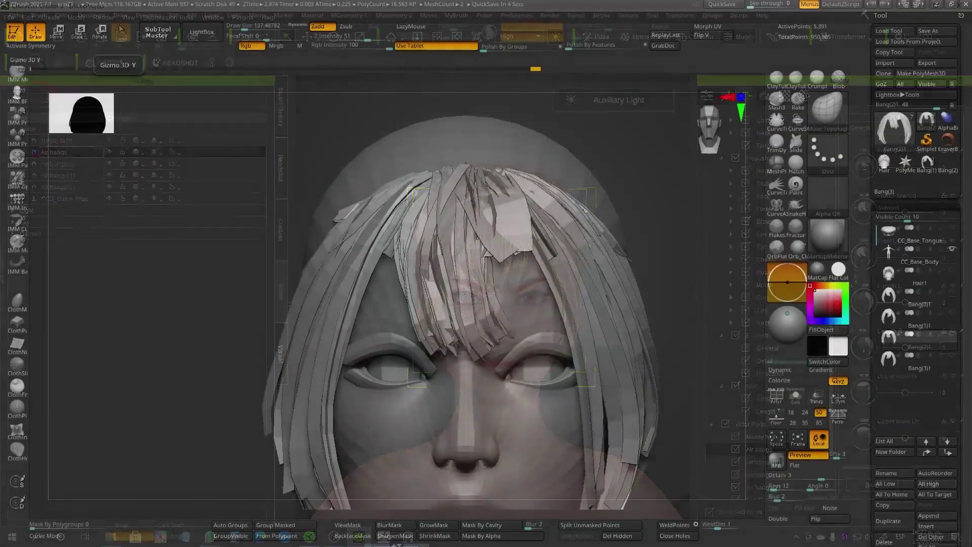
{"action": "left_click", "coordinate": [192, 14]}
{"action": "left_click", "coordinate": [270, 33]}
{"action": "key", "text": "Return"}
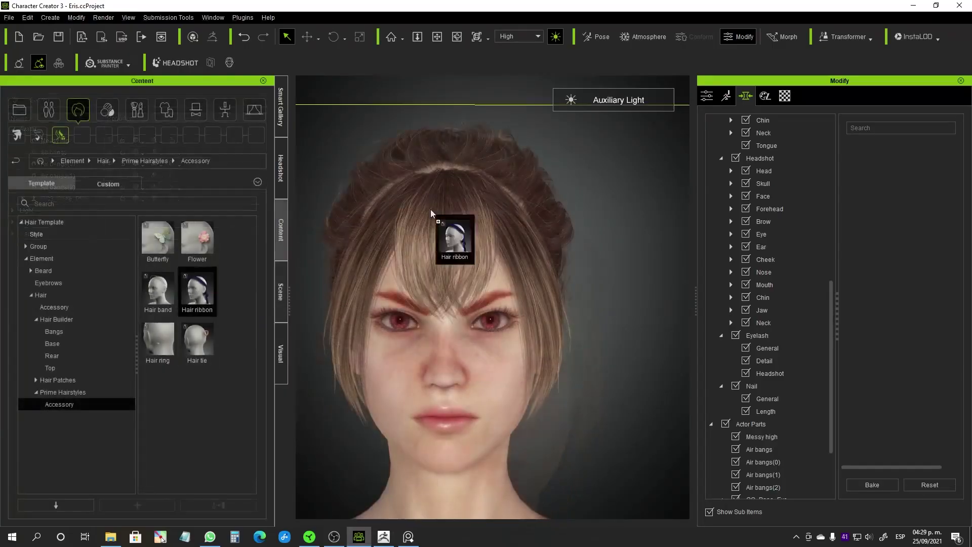
- Add the Hair ribbon accessory to the avatar and load the Hair_ribbon tool in ZBrush
{"action": "left_click", "coordinate": [432, 409]}
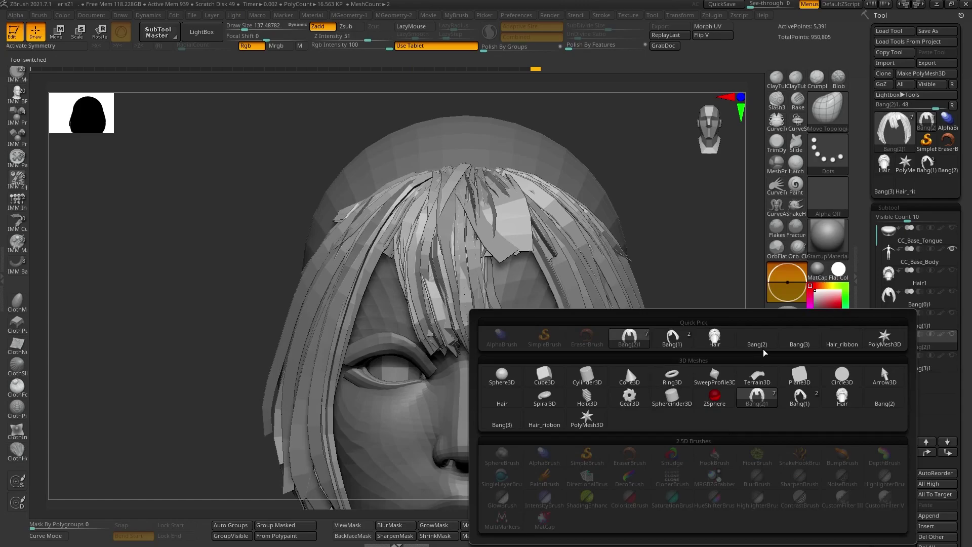
{"action": "left_click", "coordinate": [841, 340]}
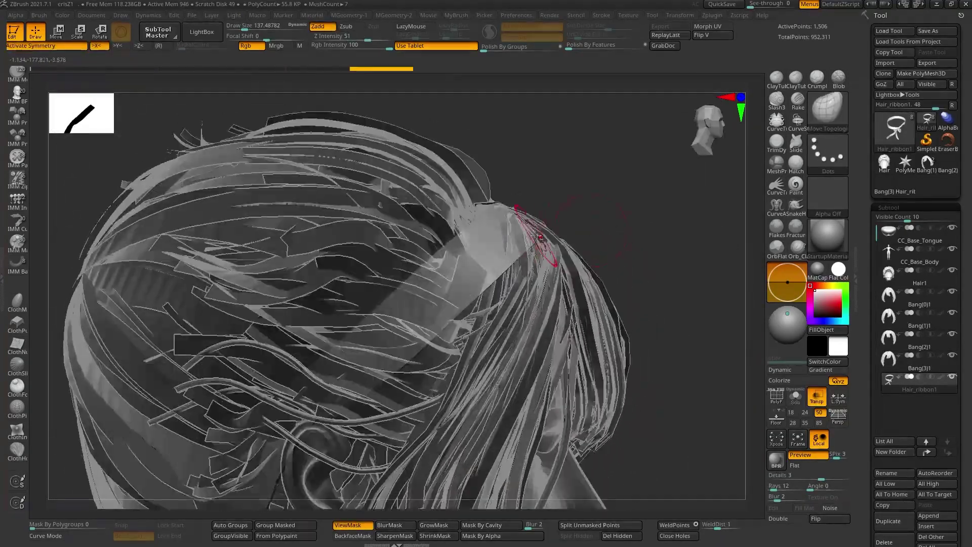
- Adjust the hair ribbon's position against the bangs with the Move gizmo and choose a brush for fitting it
{"action": "left_click", "coordinate": [576, 240]}
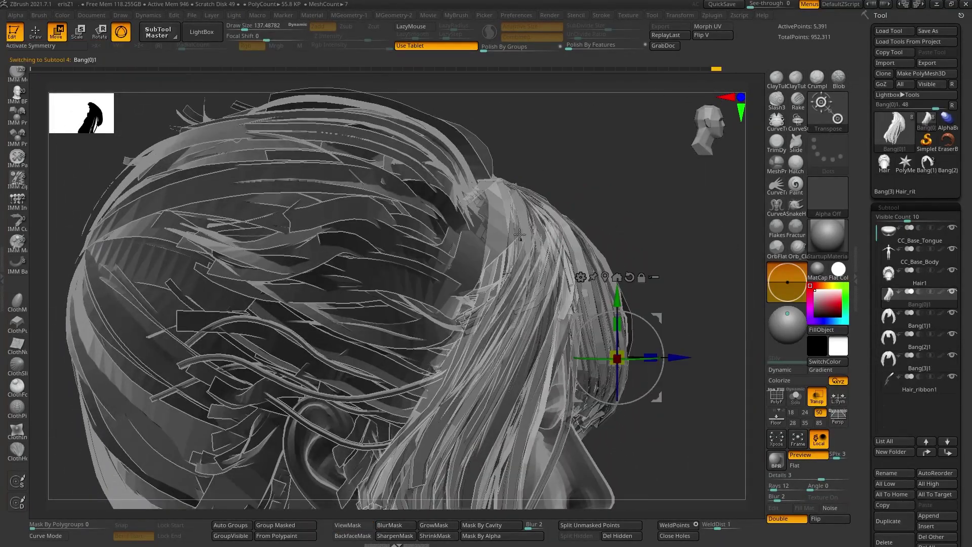
{"action": "left_click_drag", "start_coordinate": [459, 257], "coordinate": [474, 185]}
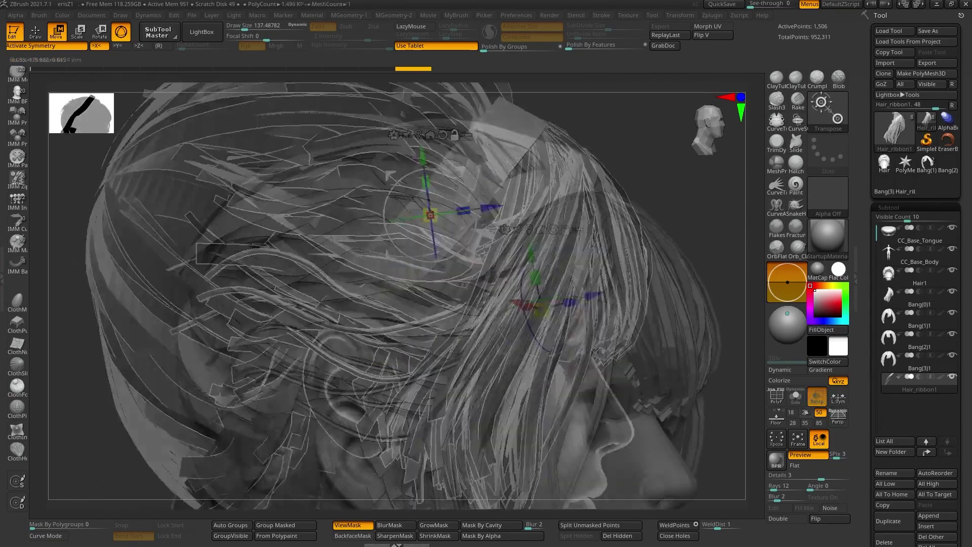
{"action": "key", "text": "b"}
{"action": "left_click", "coordinate": [512, 300]}
{"action": "right_click_drag", "start_coordinate": [459, 241], "coordinate": [576, 295]}
{"action": "right_click_drag", "start_coordinate": [417, 282], "coordinate": [453, 234]}
{"action": "right_click_drag", "start_coordinate": [400, 267], "coordinate": [486, 253]}
- Reshape the side strands of Bang(3)1 with the Move brush to fit the hair ribbon, then select Bang(2)1 for fitting
{"action": "left_click", "coordinate": [890, 360]}
{"action": "left_click", "coordinate": [796, 396]}
{"action": "left_click", "coordinate": [795, 397]}
{"action": "left_click_drag", "start_coordinate": [456, 243], "coordinate": [478, 213]}
{"action": "mouse_move", "coordinate": [478, 213]}
{"action": "right_mouse_down"}
{"action": "mouse_move", "coordinate": [456, 263]}
{"action": "mouse_move", "coordinate": [499, 243]}
{"action": "mouse_move", "coordinate": [421, 345]}
{"action": "mouse_move", "coordinate": [460, 217]}
{"action": "mouse_move", "coordinate": [535, 199]}
{"action": "right_mouse_up"}
{"action": "mouse_move", "coordinate": [629, 345]}
{"action": "right_mouse_down"}
{"action": "mouse_move", "coordinate": [443, 284]}
{"action": "mouse_move", "coordinate": [494, 269]}
{"action": "right_mouse_up"}
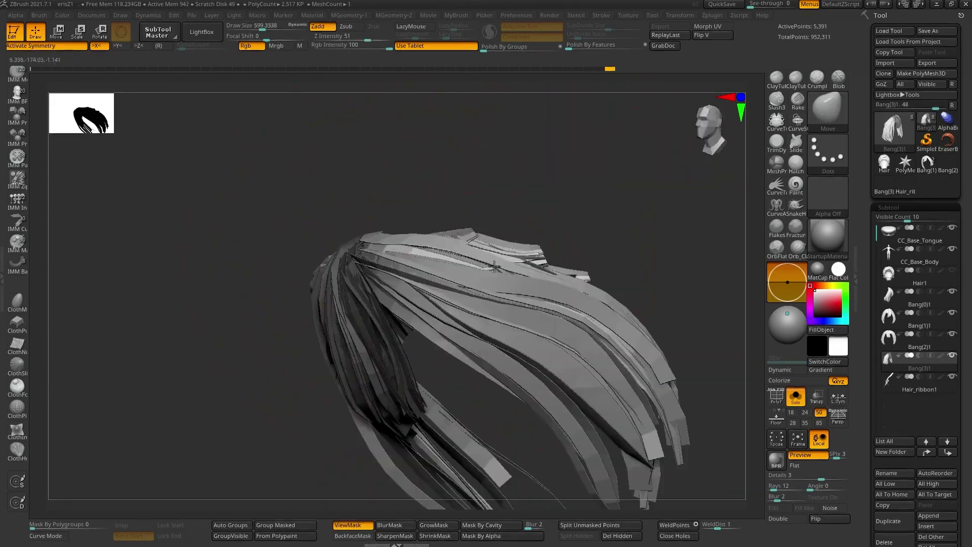
{"action": "right_click_drag", "start_coordinate": [362, 247], "coordinate": [405, 259]}
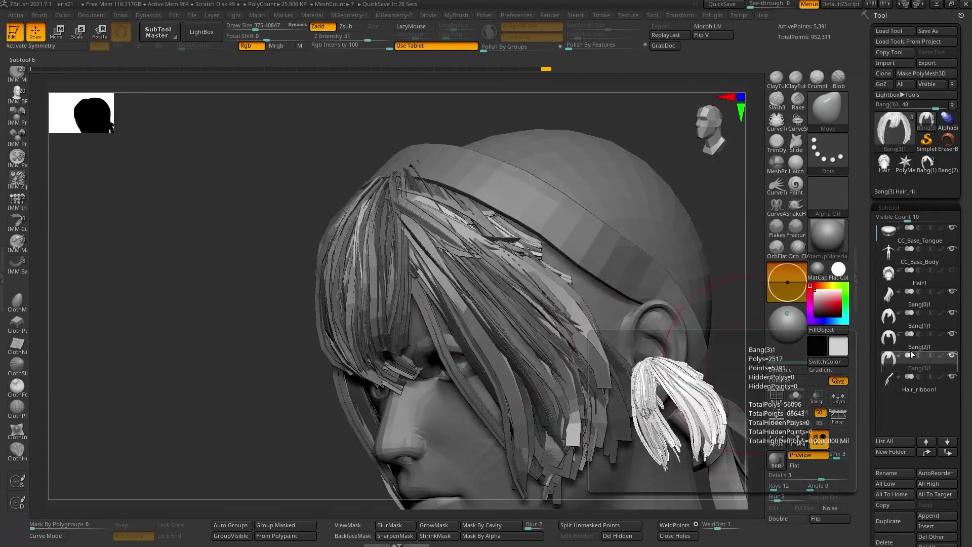
{"action": "left_click", "coordinate": [911, 345]}
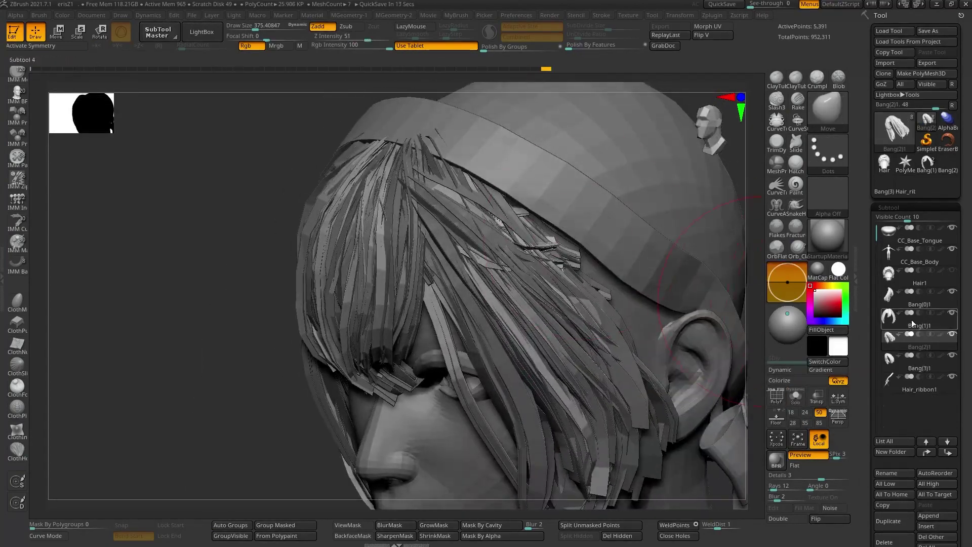
{"action": "right_click_drag", "start_coordinate": [575, 274], "coordinate": [447, 268]}
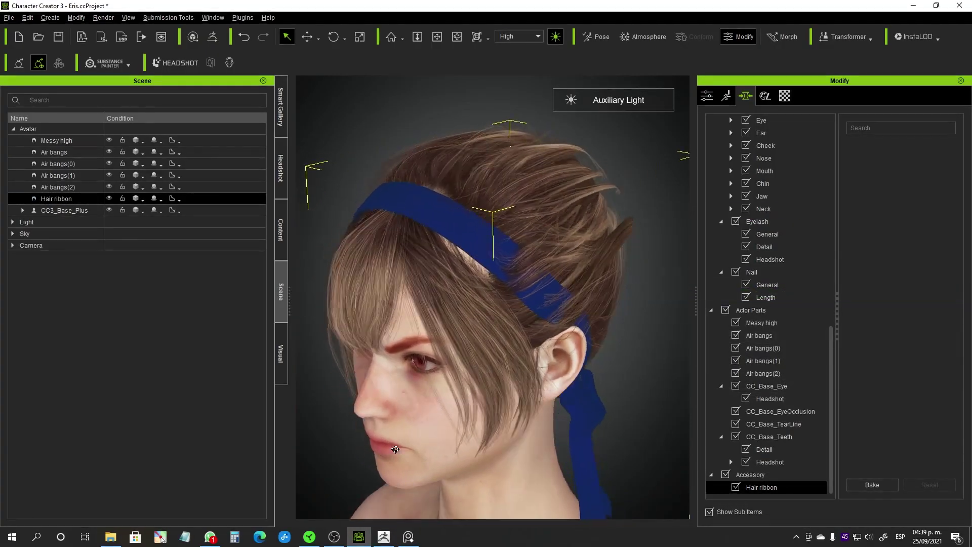
- Open the Conform settings for the air bangs layers and check how they meet the hair ribbon
{"action": "right_click_drag", "start_coordinate": [395, 449], "coordinate": [636, 313]}
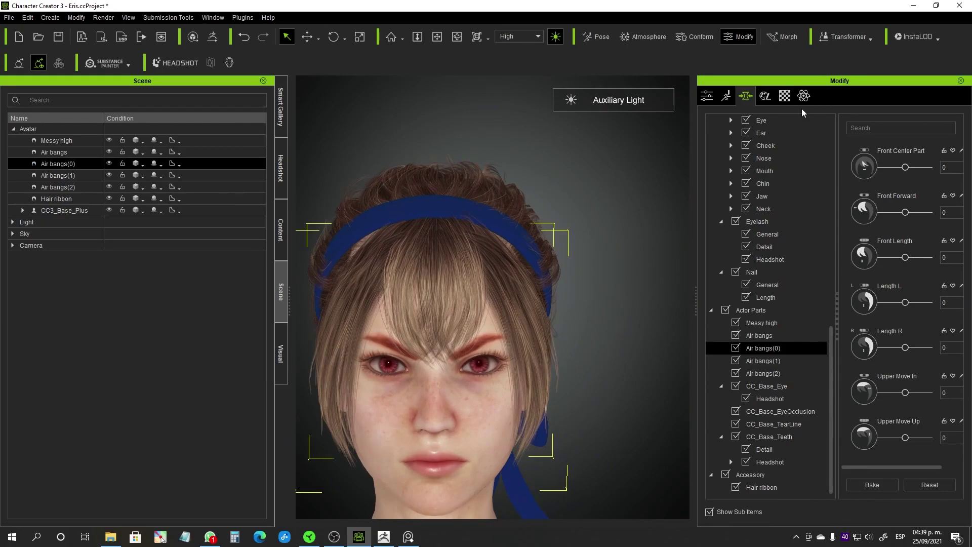
{"action": "left_click", "coordinate": [707, 95]}
{"action": "scroll", "coordinate": [830, 245], "scroll_direction": "down", "scroll_amount": 3}
{"action": "left_click", "coordinate": [831, 206]}
{"action": "left_click", "coordinate": [84, 188], "text": "ctrl"}
{"action": "right_click_drag", "start_coordinate": [614, 356], "coordinate": [506, 400]}
{"action": "left_click", "coordinate": [70, 153]}
{"action": "left_click", "coordinate": [830, 240]}
{"action": "right_click_drag", "start_coordinate": [471, 364], "coordinate": [585, 414]}
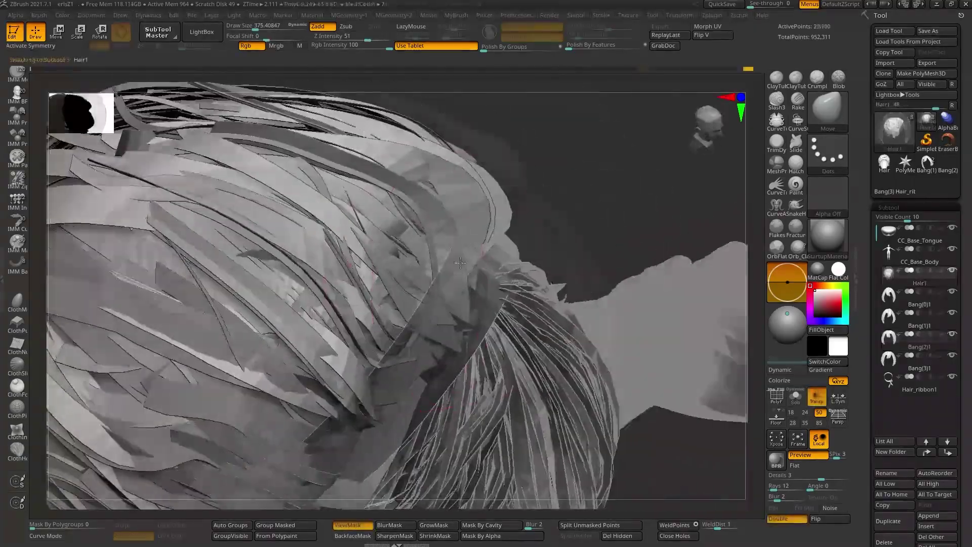
- Toggle sculpting symmetry on Hair1 in ZBrush and check the ribbon's fit against the hair in Character Creator
{"action": "mouse_move", "coordinate": [395, 273]}
{"action": "right_mouse_down"}
{"action": "mouse_move", "coordinate": [420, 288]}
{"action": "mouse_move", "coordinate": [413, 314]}
{"action": "mouse_move", "coordinate": [488, 206]}
{"action": "mouse_move", "coordinate": [442, 231]}
{"action": "mouse_move", "coordinate": [488, 217]}
{"action": "mouse_move", "coordinate": [467, 263]}
{"action": "mouse_move", "coordinate": [542, 289]}
{"action": "mouse_move", "coordinate": [552, 304]}
{"action": "mouse_move", "coordinate": [532, 314]}
{"action": "mouse_move", "coordinate": [441, 330]}
{"action": "mouse_move", "coordinate": [382, 287]}
{"action": "mouse_move", "coordinate": [630, 158]}
{"action": "mouse_move", "coordinate": [531, 373]}
{"action": "mouse_move", "coordinate": [547, 327]}
{"action": "mouse_move", "coordinate": [534, 356]}
{"action": "mouse_move", "coordinate": [552, 354]}
{"action": "mouse_move", "coordinate": [515, 330]}
{"action": "mouse_move", "coordinate": [444, 347]}
{"action": "mouse_move", "coordinate": [497, 321]}
{"action": "mouse_move", "coordinate": [467, 325]}
{"action": "mouse_move", "coordinate": [524, 310]}
{"action": "right_mouse_up"}
{"action": "key", "text": "x"}
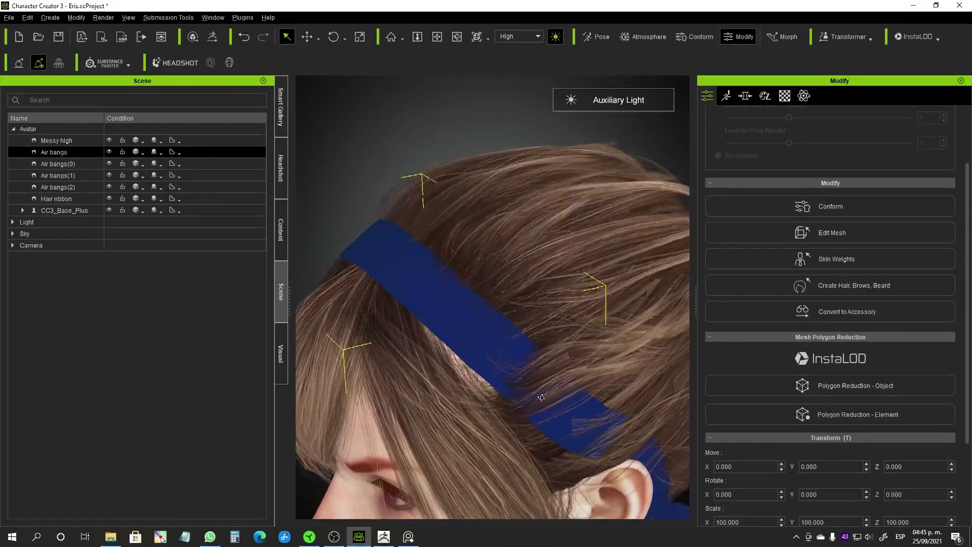
{"action": "scroll", "coordinate": [542, 398], "scroll_direction": "down", "scroll_amount": 5}
{"action": "right_click_drag", "start_coordinate": [541, 397], "coordinate": [541, 314]}
{"action": "scroll", "coordinate": [541, 314], "scroll_direction": "up", "scroll_amount": 5}
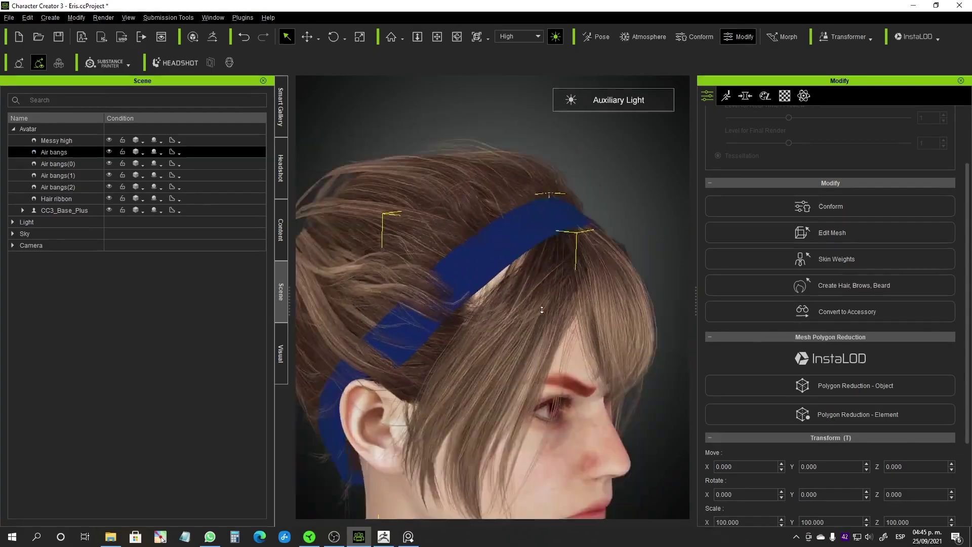
- Switch to ZBrush, show the CC_Base_Body subtool and move the bang strands beside the hair ribbon with the Move brush
{"action": "left_click", "coordinate": [408, 537]}
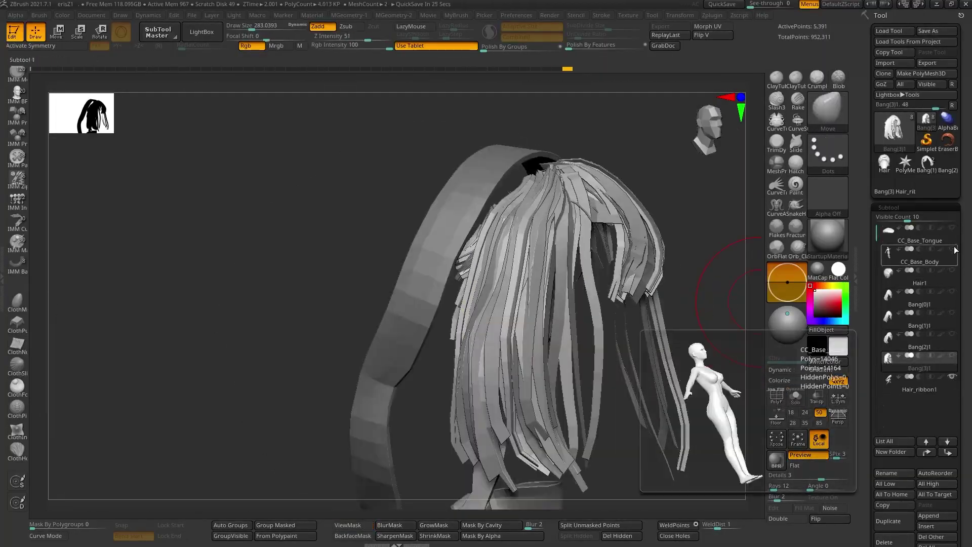
{"action": "left_click", "coordinate": [953, 250]}
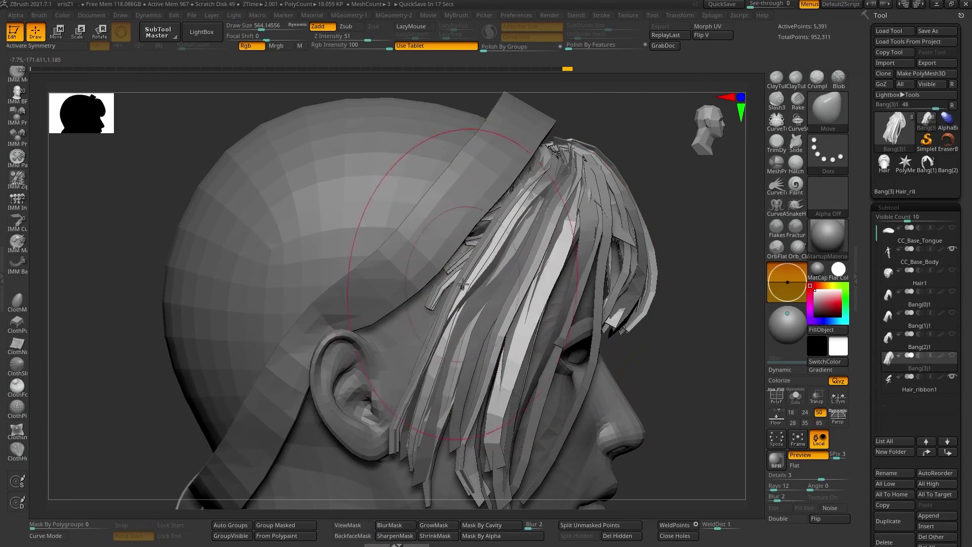
{"action": "mouse_move", "coordinate": [463, 285]}
{"action": "right_mouse_down"}
{"action": "mouse_move", "coordinate": [510, 269]}
{"action": "mouse_move", "coordinate": [493, 267]}
{"action": "mouse_move", "coordinate": [433, 321]}
{"action": "right_mouse_up"}
{"action": "right_click_drag", "start_coordinate": [542, 306], "coordinate": [565, 298]}
{"action": "left_click", "coordinate": [499, 263], "text": "alt"}
{"action": "left_click_drag", "start_coordinate": [565, 298], "coordinate": [550, 283]}
{"action": "right_click_drag", "start_coordinate": [549, 284], "coordinate": [627, 287]}
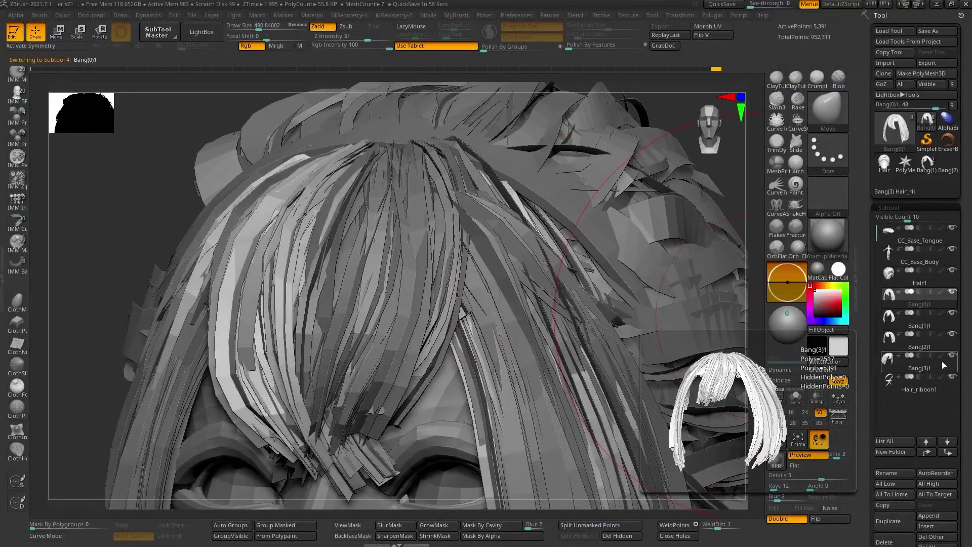
- Adjust the roots of the bang strands under the ribbon's front edge with Move Topological and smooth them
{"action": "left_click", "coordinate": [942, 365]}
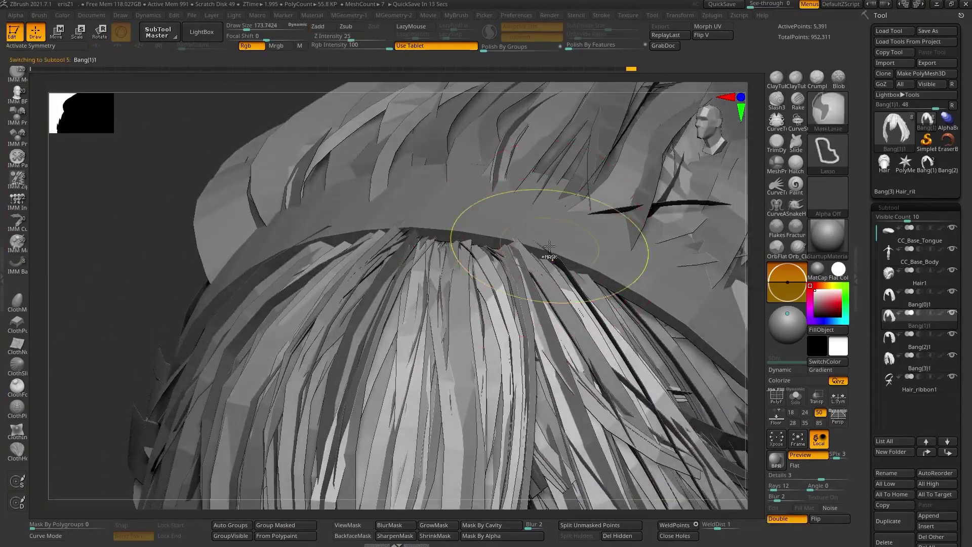
{"action": "left_click", "coordinate": [474, 256]}
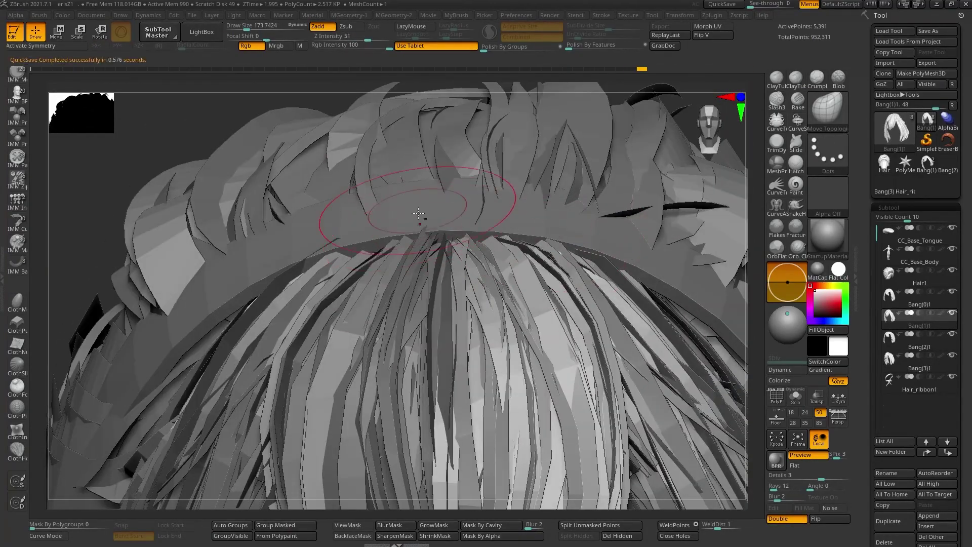
{"action": "right_click_drag", "start_coordinate": [418, 214], "coordinate": [430, 256]}
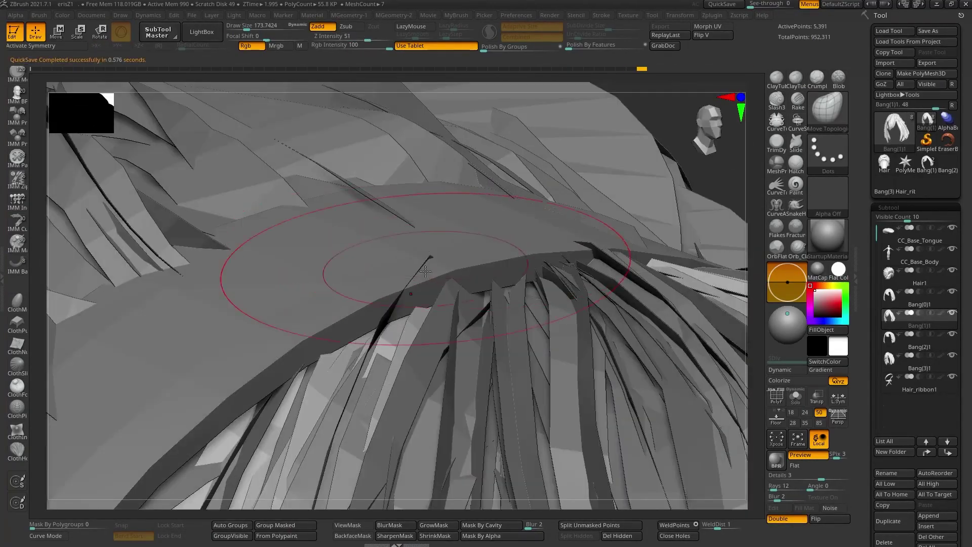
{"action": "left_click", "coordinate": [542, 256], "text": "alt"}
{"action": "left_click_drag", "start_coordinate": [542, 256], "coordinate": [477, 275]}
{"action": "left_click_drag", "start_coordinate": [658, 230], "coordinate": [620, 230], "text": "shift"}
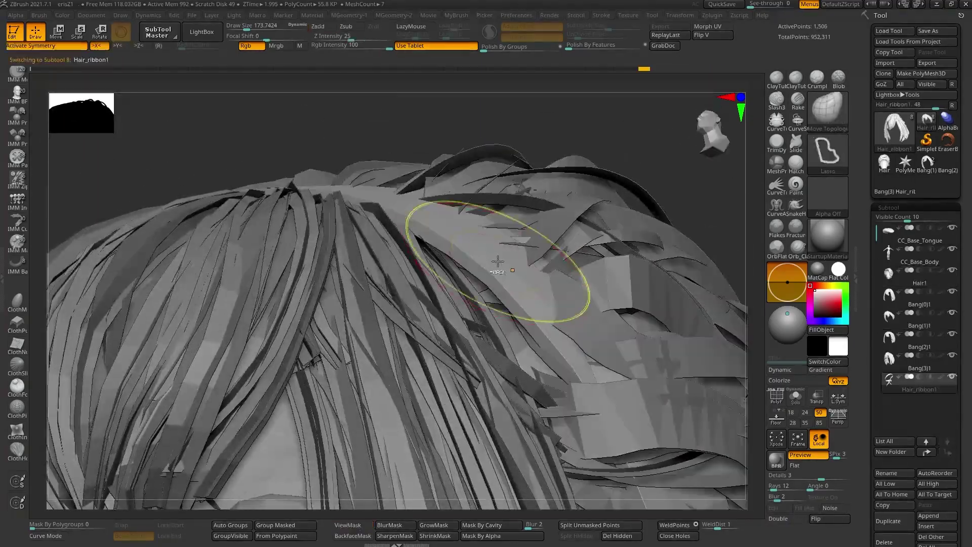
- Select and isolate the hair meshes beside the ribbon to check which strands intersect it
{"action": "mouse_move", "coordinate": [486, 293]}
{"action": "right_mouse_down"}
{"action": "mouse_move", "coordinate": [498, 298]}
{"action": "mouse_move", "coordinate": [488, 303]}
{"action": "mouse_move", "coordinate": [509, 286]}
{"action": "mouse_move", "coordinate": [527, 299]}
{"action": "right_mouse_up"}
{"action": "right_click_drag", "start_coordinate": [456, 259], "coordinate": [454, 239], "text": "ctrl"}
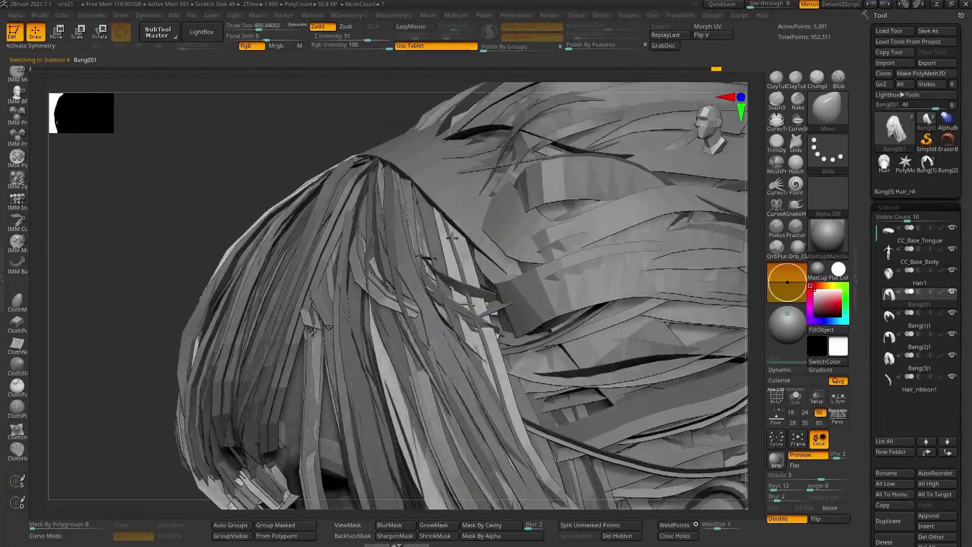
{"action": "right_click_drag", "start_coordinate": [473, 304], "coordinate": [490, 336]}
{"action": "left_click", "coordinate": [614, 304], "text": "alt"}
{"action": "key", "text": "alt+shift+s"}
{"action": "mouse_move", "coordinate": [545, 302]}
{"action": "right_mouse_down"}
{"action": "mouse_move", "coordinate": [555, 314]}
{"action": "mouse_move", "coordinate": [527, 338]}
{"action": "mouse_move", "coordinate": [467, 365]}
{"action": "right_mouse_up"}
{"action": "key", "text": "alt+shift+s"}
{"action": "left_click", "coordinate": [531, 304], "text": "alt"}
{"action": "mouse_move", "coordinate": [558, 363]}
{"action": "right_mouse_down"}
{"action": "mouse_move", "coordinate": [456, 221]}
{"action": "mouse_move", "coordinate": [464, 286]}
{"action": "mouse_move", "coordinate": [410, 273]}
{"action": "mouse_move", "coordinate": [479, 268]}
{"action": "mouse_move", "coordinate": [562, 325]}
{"action": "right_mouse_up"}
- Reshape the Hair1 strands along the ribbon with Move Topological and update the character's meshes through GoZ
{"action": "key", "text": "space"}
{"action": "left_click", "coordinate": [410, 275]}
{"action": "mouse_move", "coordinate": [469, 306]}
{"action": "right_mouse_down"}
{"action": "mouse_move", "coordinate": [431, 284]}
{"action": "mouse_move", "coordinate": [422, 302]}
{"action": "mouse_move", "coordinate": [453, 341]}
{"action": "mouse_move", "coordinate": [471, 345]}
{"action": "right_mouse_up"}
{"action": "left_click_drag", "start_coordinate": [471, 344], "coordinate": [464, 327]}
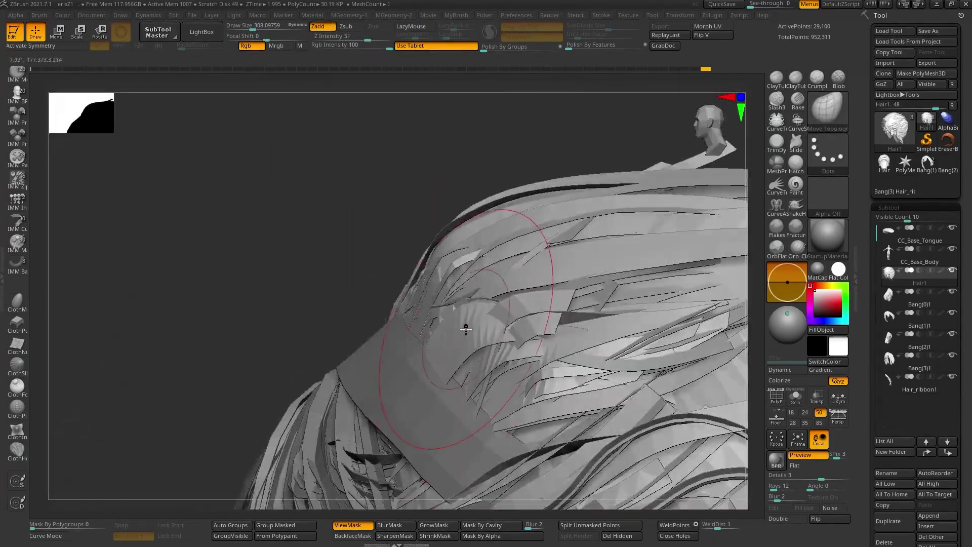
{"action": "right_click_drag", "start_coordinate": [463, 326], "coordinate": [597, 365]}
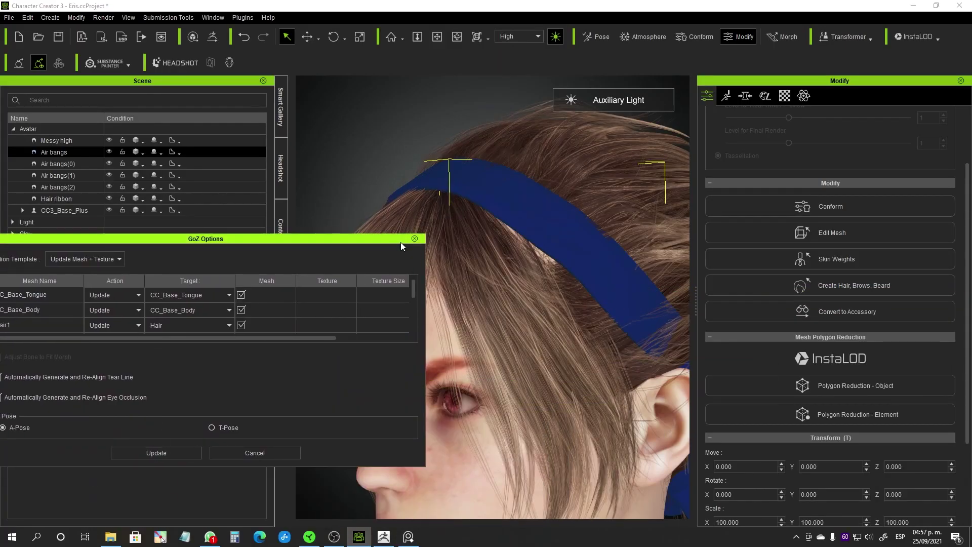
{"action": "left_click", "coordinate": [156, 452]}
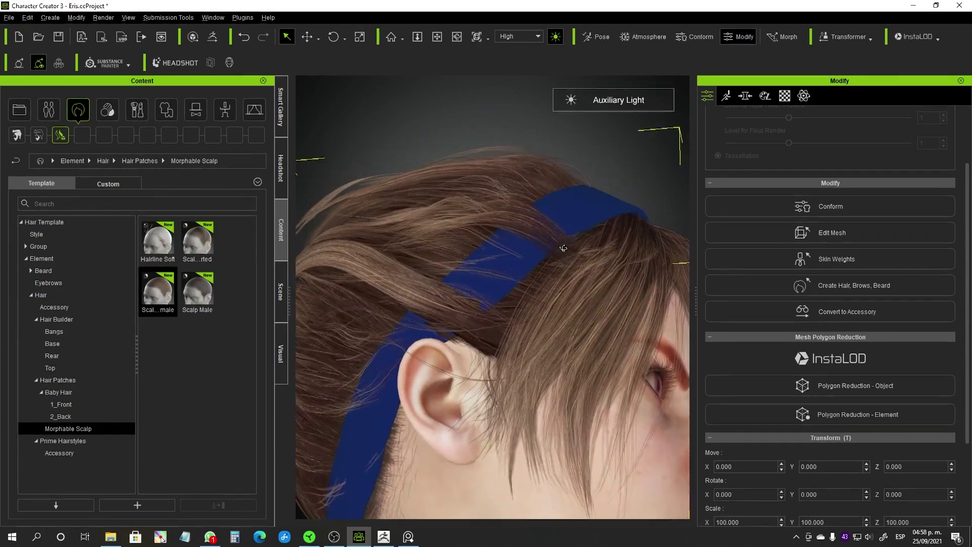
- Return to ZBrush and reshape the Hair1 strands above the ear around the ribbon with Move Topological
{"action": "left_click", "coordinate": [384, 538]}
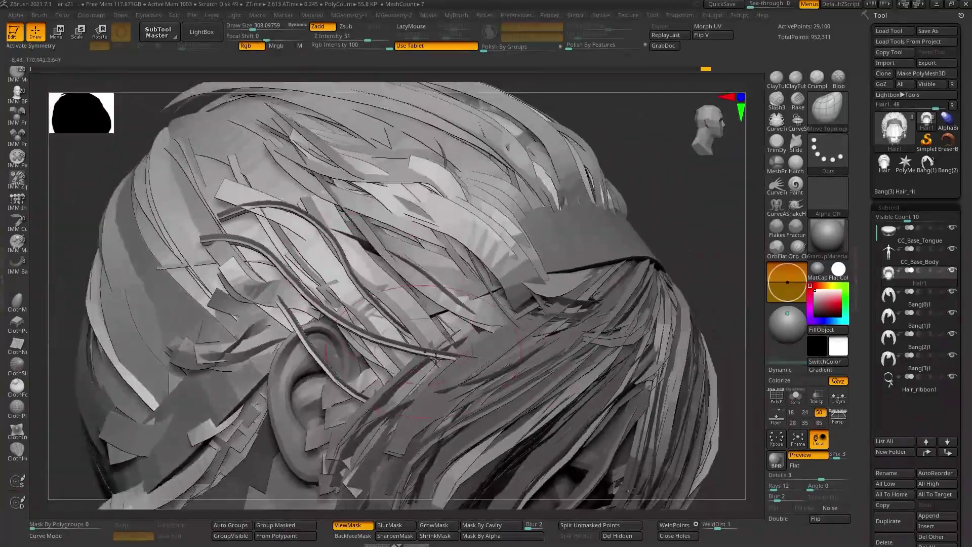
{"action": "mouse_move", "coordinate": [436, 359]}
{"action": "right_mouse_down"}
{"action": "mouse_move", "coordinate": [351, 279]}
{"action": "mouse_move", "coordinate": [354, 339]}
{"action": "right_mouse_up"}
{"action": "left_click_drag", "start_coordinate": [309, 304], "coordinate": [349, 354]}
{"action": "mouse_move", "coordinate": [399, 375]}
{"action": "right_mouse_down"}
{"action": "mouse_move", "coordinate": [390, 339]}
{"action": "mouse_move", "coordinate": [385, 375]}
{"action": "right_mouse_up"}
{"action": "mouse_move", "coordinate": [314, 324]}
{"action": "left_mouse_down"}
{"action": "mouse_move", "coordinate": [358, 365]}
{"action": "mouse_move", "coordinate": [314, 309]}
{"action": "left_mouse_up"}
{"action": "mouse_move", "coordinate": [365, 314]}
{"action": "right_mouse_down"}
{"action": "mouse_move", "coordinate": [406, 338]}
{"action": "mouse_move", "coordinate": [512, 214]}
{"action": "mouse_move", "coordinate": [499, 358]}
{"action": "mouse_move", "coordinate": [473, 311]}
{"action": "mouse_move", "coordinate": [472, 329]}
{"action": "right_mouse_up"}
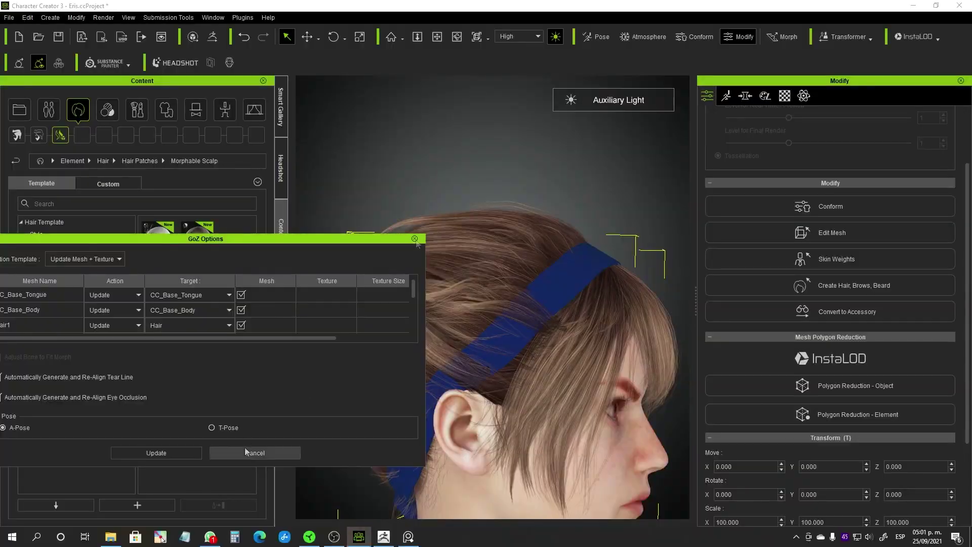
- Return to ZBrush, select Hair_ribbon1 and reshape its side over the hair with the Move brush
{"action": "key", "text": "alt+Tab"}
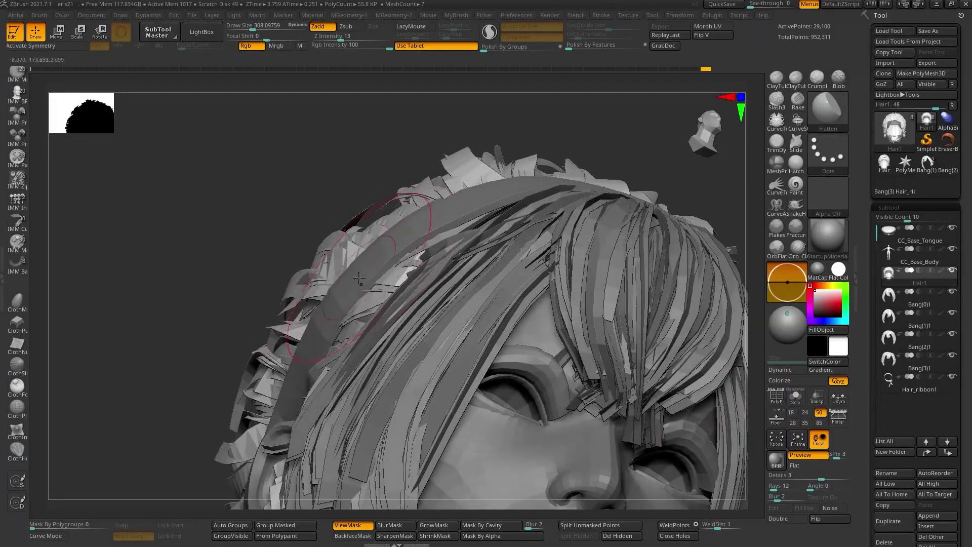
{"action": "left_click", "coordinate": [323, 304], "text": "alt"}
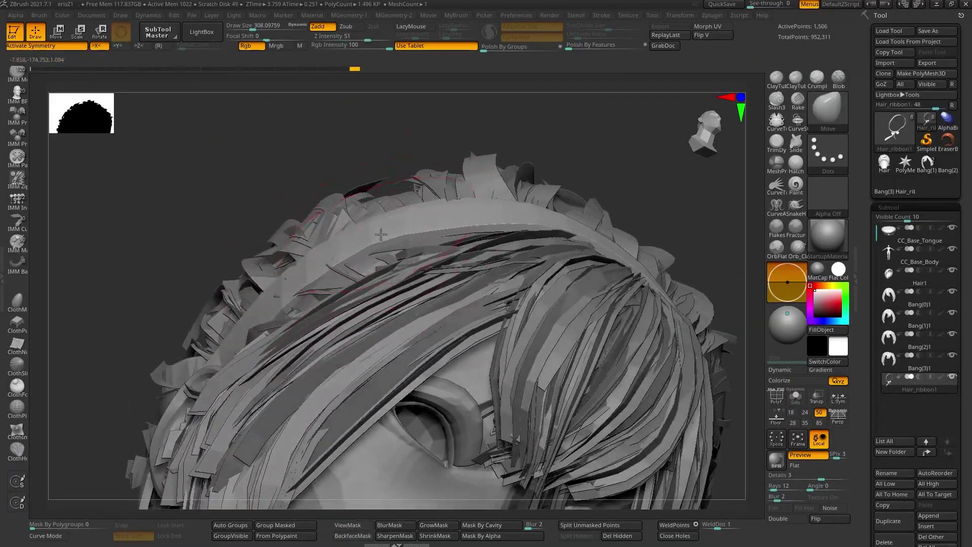
{"action": "right_click_drag", "start_coordinate": [381, 235], "coordinate": [324, 273]}
{"action": "left_click_drag", "start_coordinate": [324, 274], "coordinate": [315, 283]}
{"action": "right_click_drag", "start_coordinate": [315, 284], "coordinate": [313, 309]}
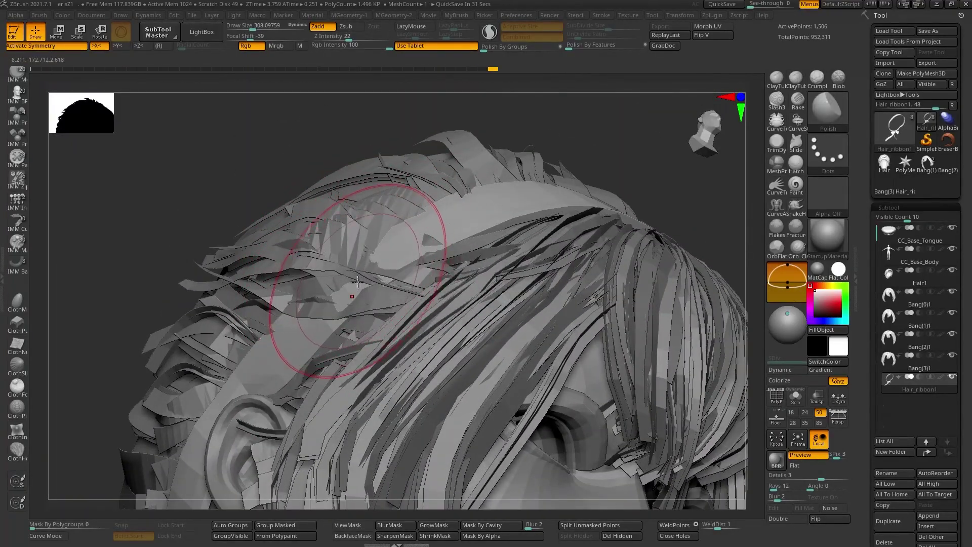
- Change the sculpting brush for Hair_ribbon1 and select the neighbouring mesh for further fitting
{"action": "key", "text": "b"}
{"action": "left_click", "coordinate": [333, 289]}
{"action": "mouse_move", "coordinate": [365, 282]}
{"action": "right_mouse_down", "text": "alt"}
{"action": "mouse_move", "coordinate": [381, 276]}
{"action": "mouse_move", "coordinate": [373, 234]}
{"action": "right_mouse_up", "text": "alt"}
{"action": "left_click", "coordinate": [356, 226], "text": "alt"}
{"action": "key", "text": "b"}
{"action": "right_click_drag", "start_coordinate": [361, 288], "coordinate": [451, 326]}
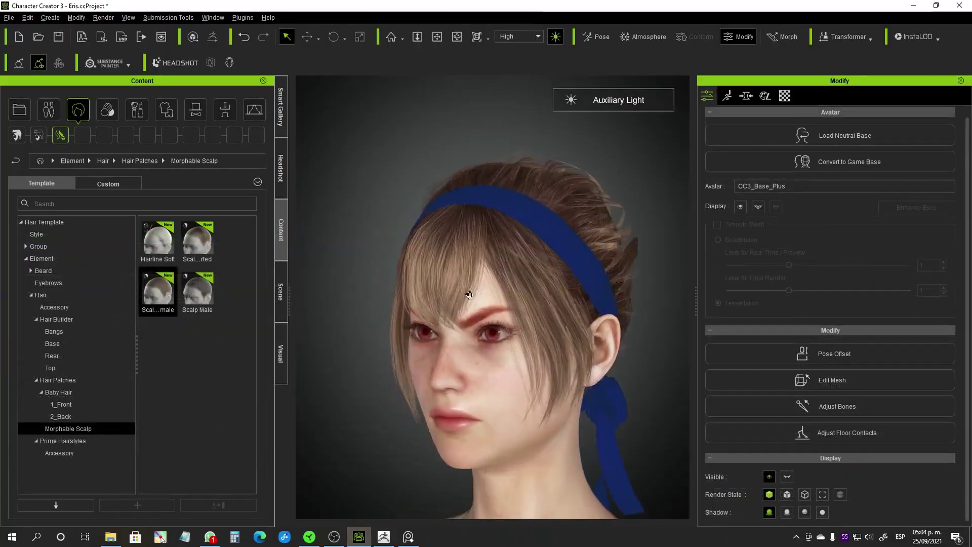
- Inspect the updated hair and ribbon in Character Creator and view the Conform settings of Messy high
{"action": "right_click_drag", "start_coordinate": [557, 335], "coordinate": [647, 343]}
{"action": "scroll", "coordinate": [647, 344], "scroll_direction": "up", "scroll_amount": 2}
{"action": "left_click", "coordinate": [765, 96]}
{"action": "left_click", "coordinate": [708, 96]}
{"action": "left_click", "coordinate": [281, 292]}
{"action": "left_click", "coordinate": [64, 141]}
{"action": "left_click", "coordinate": [734, 278]}
{"action": "left_click", "coordinate": [719, 311]}
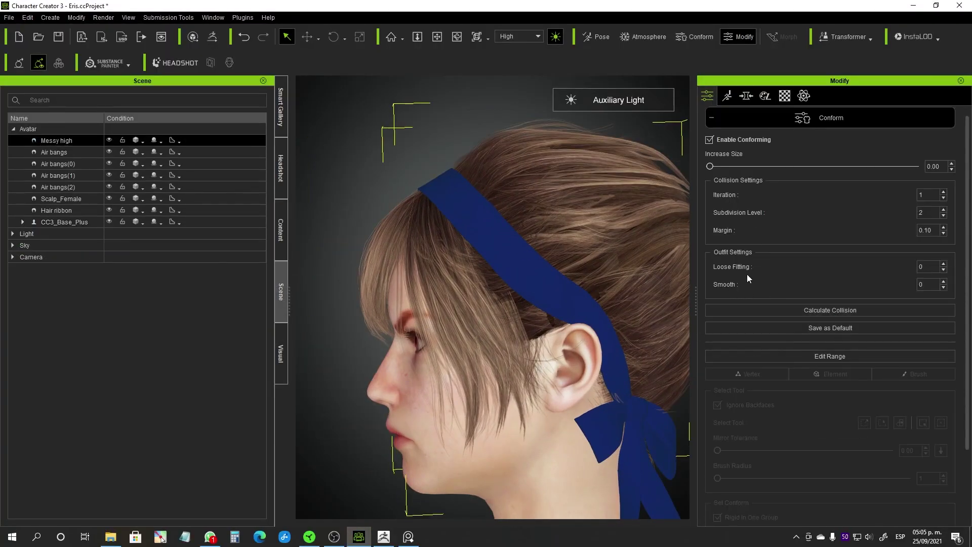
{"action": "right_click_drag", "start_coordinate": [608, 324], "coordinate": [426, 324]}
{"action": "left_click", "coordinate": [727, 118]}
- Hide Messy high and select the Scalp_Female hair in the scene
{"action": "left_click", "coordinate": [108, 140]}
{"action": "scroll", "coordinate": [456, 304], "scroll_direction": "down", "scroll_amount": 3}
{"action": "left_click", "coordinate": [61, 199]}
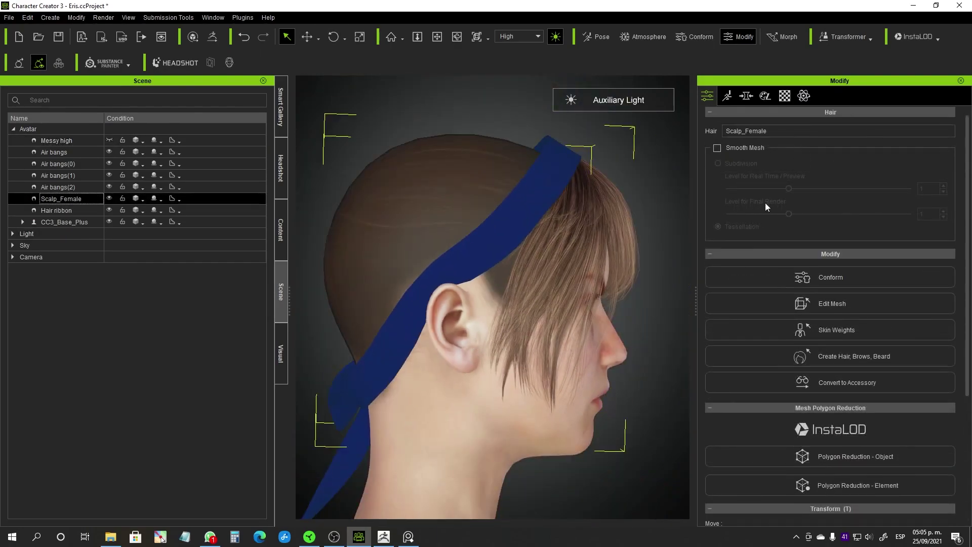
- Shape Scalp_Female's hairline under the ribbon with its Above Ear and Forehead Peak (-68) morphs, baking between adjustments
{"action": "left_click", "coordinate": [746, 95]}
{"action": "left_click_drag", "start_coordinate": [906, 168], "coordinate": [899, 168]}
{"action": "scroll", "coordinate": [893, 413], "scroll_direction": "down", "scroll_amount": 5}
{"action": "left_click_drag", "start_coordinate": [905, 408], "coordinate": [898, 411]}
{"action": "left_click", "coordinate": [872, 485]}
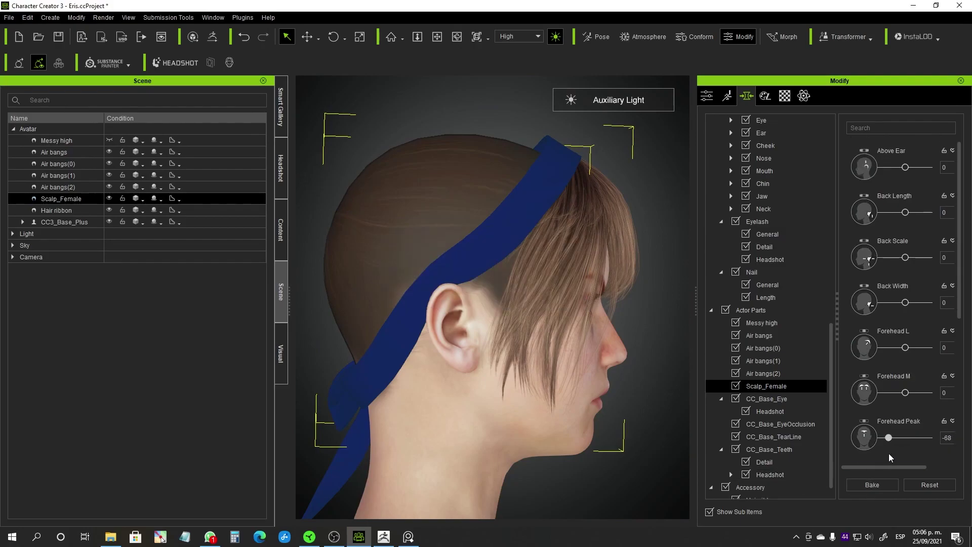
{"action": "left_click_drag", "start_coordinate": [962, 296], "coordinate": [962, 444]}
{"action": "left_click_drag", "start_coordinate": [905, 448], "coordinate": [892, 449]}
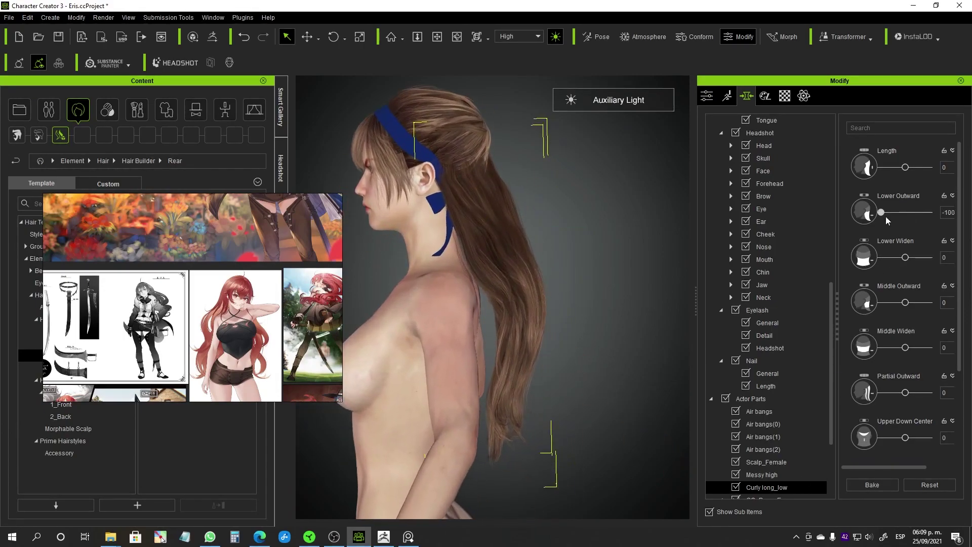
- Reset Curly long_low's Lower Outward morph to 0 and set its Upper Down Center to -27
{"action": "left_click_drag", "start_coordinate": [906, 212], "coordinate": [905, 212]}
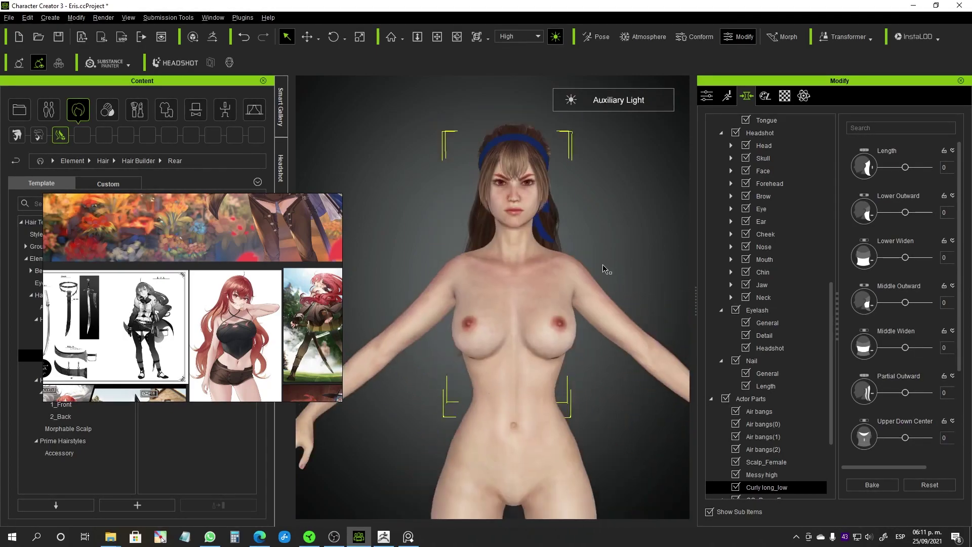
{"action": "scroll", "coordinate": [603, 265], "scroll_direction": "up", "scroll_amount": 5}
{"action": "right_click_drag", "start_coordinate": [602, 266], "coordinate": [527, 390]}
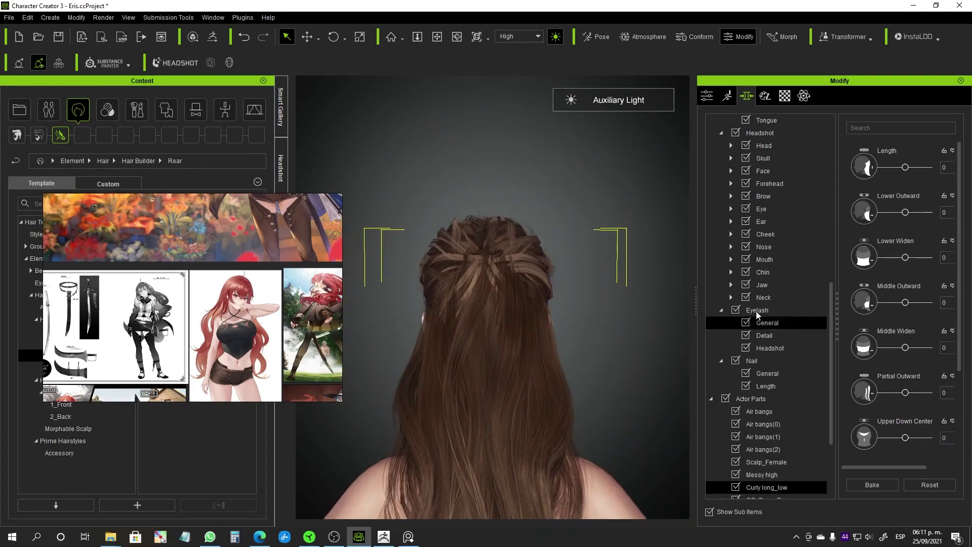
{"action": "left_click_drag", "start_coordinate": [897, 443], "coordinate": [899, 443]}
{"action": "right_click_drag", "start_coordinate": [486, 375], "coordinate": [288, 367]}
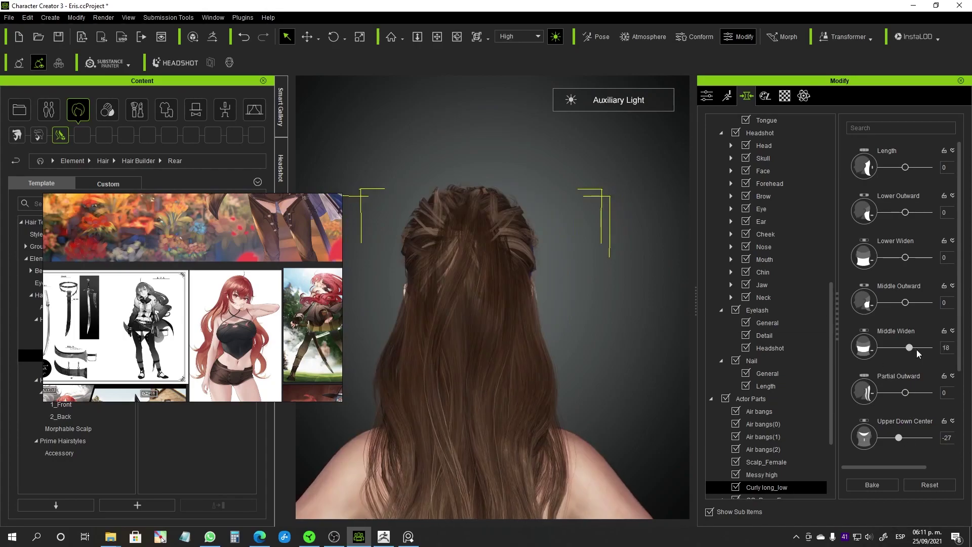
- Set Curly long_low's Middle Widen morph to 12 and its Upper Down R to -100
{"action": "left_click_drag", "start_coordinate": [908, 351], "coordinate": [908, 348]}
{"action": "scroll", "coordinate": [902, 405], "scroll_direction": "down", "scroll_amount": 1}
{"action": "scroll", "coordinate": [892, 438], "scroll_direction": "down", "scroll_amount": 1}
{"action": "left_click_drag", "start_coordinate": [906, 452], "coordinate": [874, 459]}
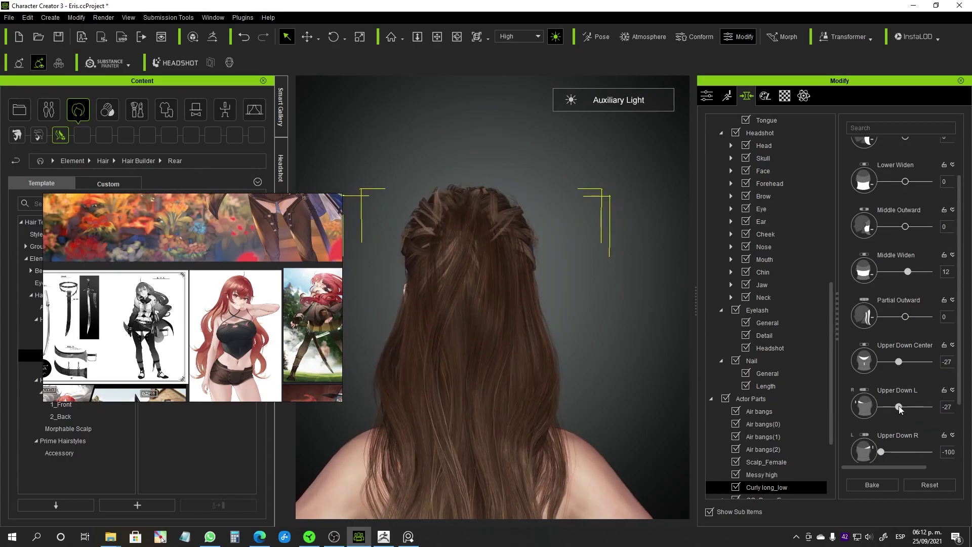
- Set Curly long_low's Upper Down L morph to 1 and its Upper Down Center to -12
{"action": "right_click_drag", "start_coordinate": [486, 354], "coordinate": [607, 354]}
{"action": "left_click_drag", "start_coordinate": [899, 407], "coordinate": [906, 407]}
{"action": "right_click_drag", "start_coordinate": [527, 334], "coordinate": [576, 336]}
{"action": "scroll", "coordinate": [575, 336], "scroll_direction": "up", "scroll_amount": 4}
{"action": "middle_click_drag", "start_coordinate": [575, 309], "coordinate": [557, 380]}
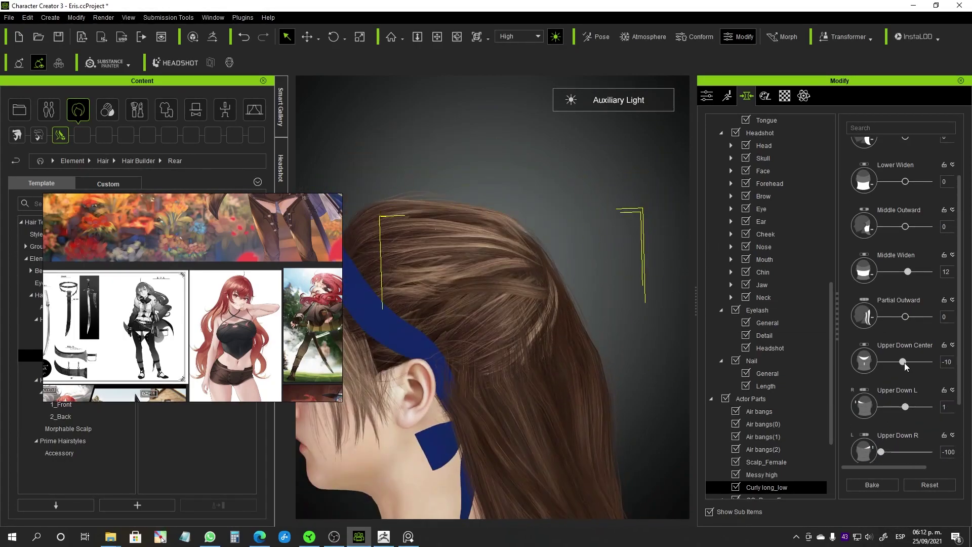
{"action": "right_click_drag", "start_coordinate": [455, 370], "coordinate": [387, 371]}
{"action": "right_click_drag", "start_coordinate": [444, 332], "coordinate": [506, 334]}
{"action": "scroll", "coordinate": [506, 334], "scroll_direction": "up", "scroll_amount": 4}
{"action": "middle_click_drag", "start_coordinate": [506, 324], "coordinate": [501, 439]}
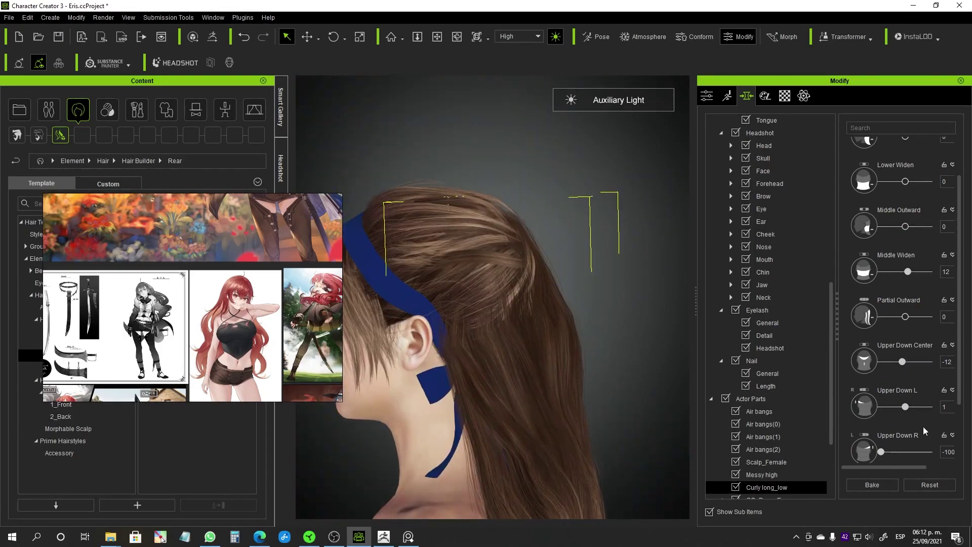
- Set Curly long_low's Upper Push Center morph to 18, Upper Down R to -100 and Upper Down L to -44
{"action": "scroll", "coordinate": [943, 447], "scroll_direction": "down", "scroll_amount": 4}
{"action": "left_click_drag", "start_coordinate": [905, 357], "coordinate": [909, 360]}
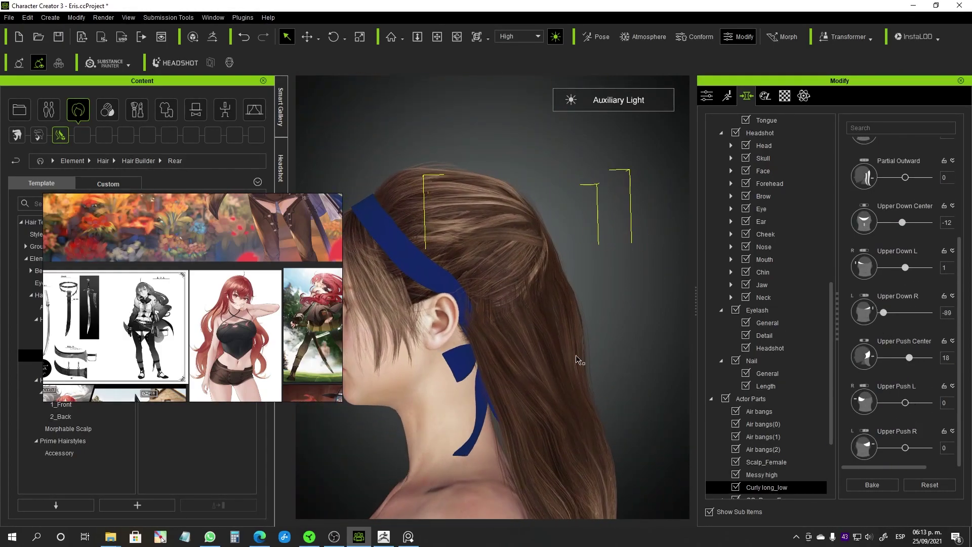
{"action": "left_click_drag", "start_coordinate": [884, 313], "coordinate": [881, 313]}
{"action": "scroll", "coordinate": [557, 395], "scroll_direction": "up", "scroll_amount": 4}
{"action": "right_click_drag", "start_coordinate": [537, 403], "coordinate": [579, 409]}
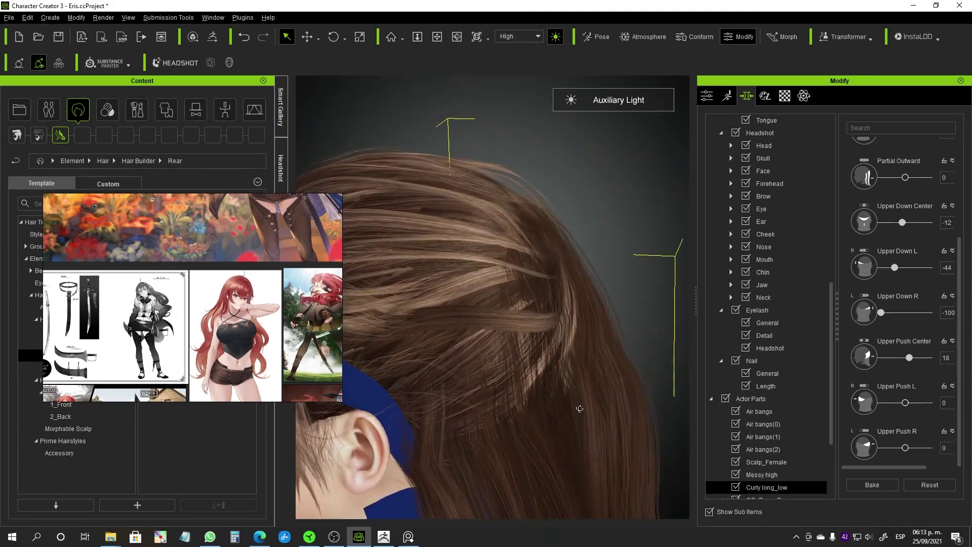
- Set Upper Down Center to 20, fine-tune the upper shape of Curly long_low and bake its morphs
{"action": "left_click_drag", "start_coordinate": [889, 225], "coordinate": [910, 225]}
{"action": "scroll", "coordinate": [511, 309], "scroll_direction": "down", "scroll_amount": 4}
{"action": "left_click_drag", "start_coordinate": [511, 309], "coordinate": [464, 310], "text": "alt"}
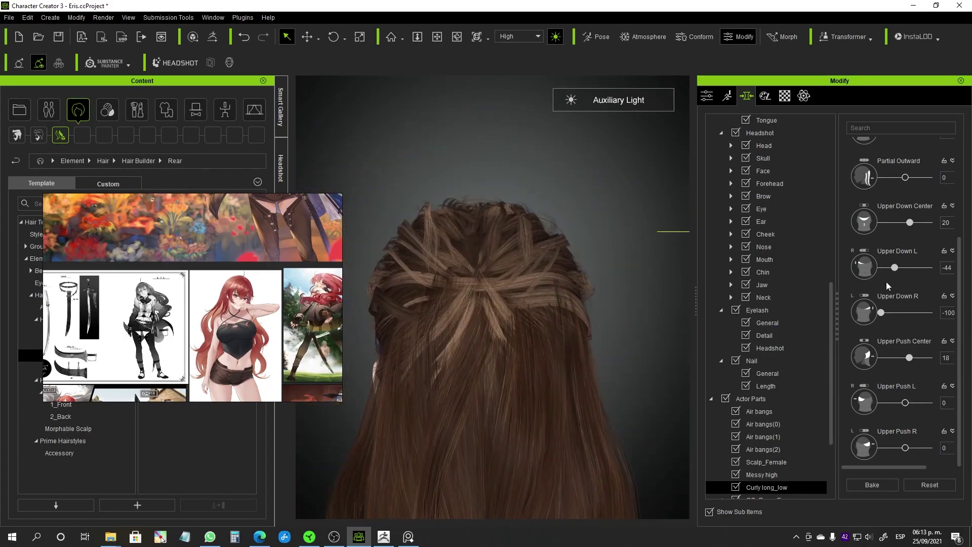
{"action": "left_click_drag", "start_coordinate": [902, 229], "coordinate": [896, 229]}
{"action": "right_click_drag", "start_coordinate": [507, 375], "coordinate": [547, 380]}
{"action": "left_click", "coordinate": [872, 484]}
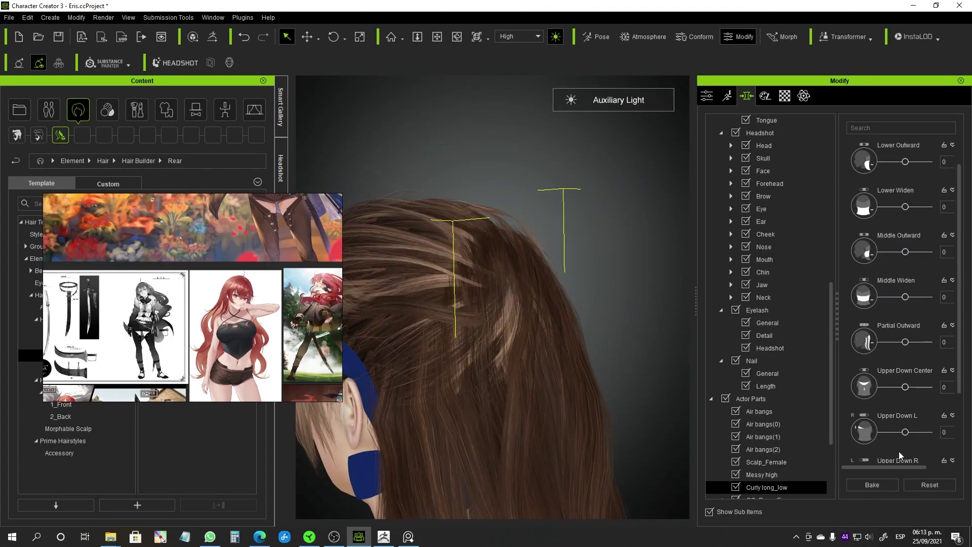
- Fine-tune the upper shape of Curly long_low with a slight negative morph adjustment and bake the result
{"action": "scroll", "coordinate": [900, 446], "scroll_direction": "down", "scroll_amount": 4}
{"action": "left_click_drag", "start_coordinate": [905, 416], "coordinate": [900, 415]}
{"action": "middle_click_drag", "start_coordinate": [569, 420], "coordinate": [612, 404]}
{"action": "right_click_drag", "start_coordinate": [612, 404], "coordinate": [627, 378]}
{"action": "right_click_drag", "start_coordinate": [462, 391], "coordinate": [405, 391]}
{"action": "left_click", "coordinate": [871, 485]}
- Set Curly long_low's Upper Push R morph to -57
{"action": "scroll", "coordinate": [900, 429], "scroll_direction": "down", "scroll_amount": 4}
{"action": "left_click_drag", "start_coordinate": [906, 403], "coordinate": [883, 403]}
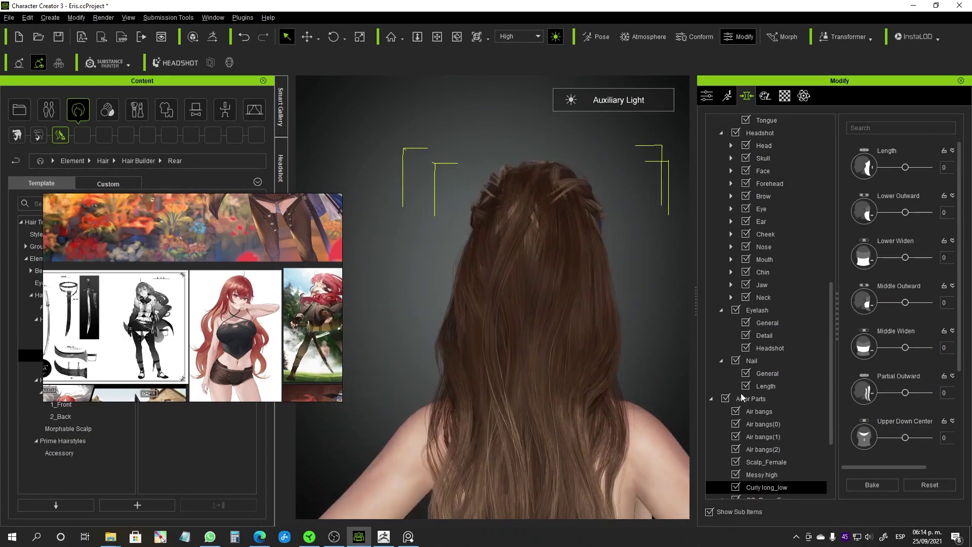
{"action": "left_click_drag", "start_coordinate": [906, 448], "coordinate": [898, 447]}
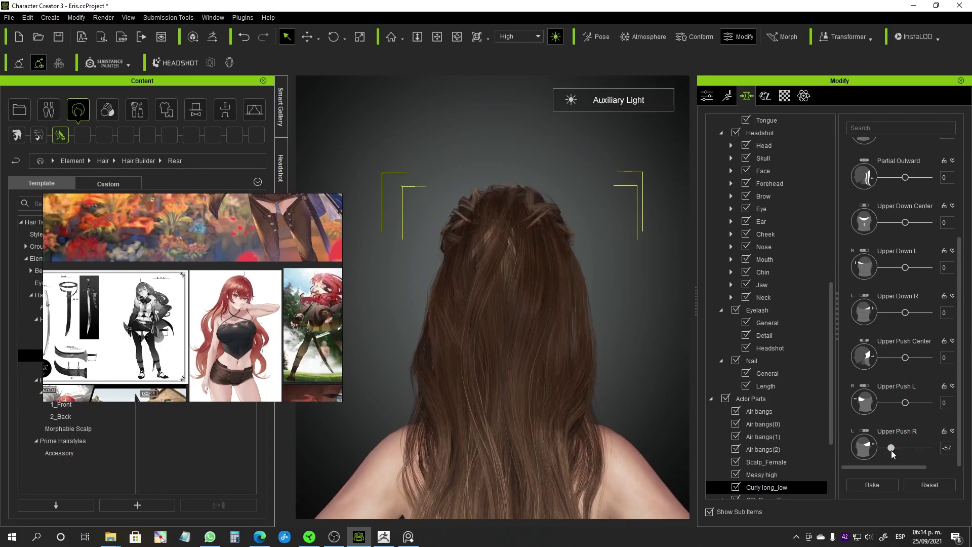
{"action": "right_click_drag", "start_coordinate": [437, 434], "coordinate": [447, 446]}
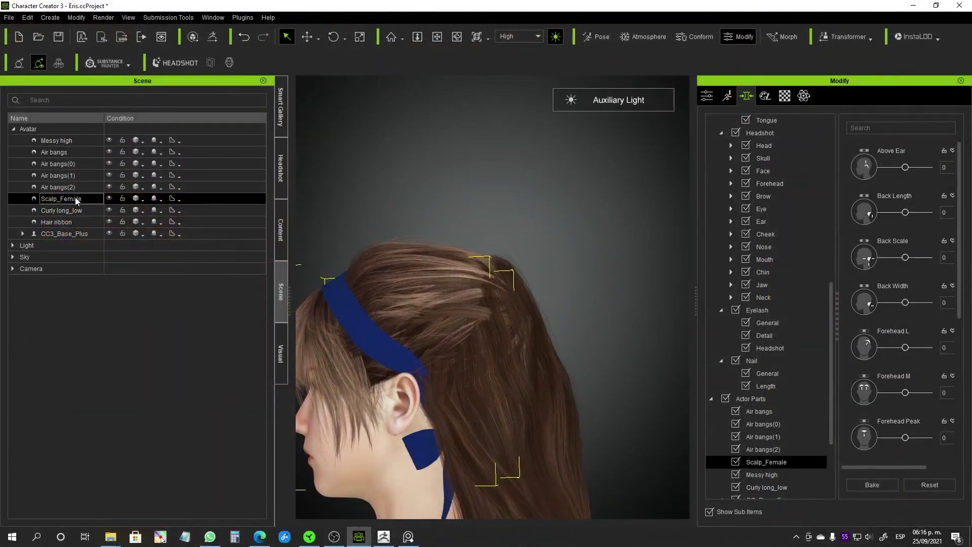
- Send Curly long_low to ZBrush with GoZ and make its R2 long hair subtool active for sculpting
{"action": "left_click", "coordinate": [73, 212]}
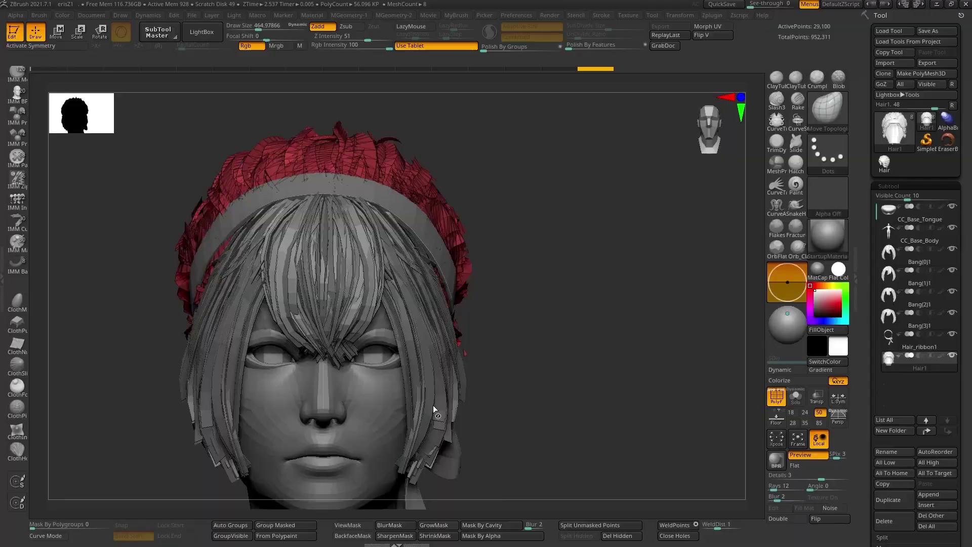
{"action": "left_click", "coordinate": [896, 524]}
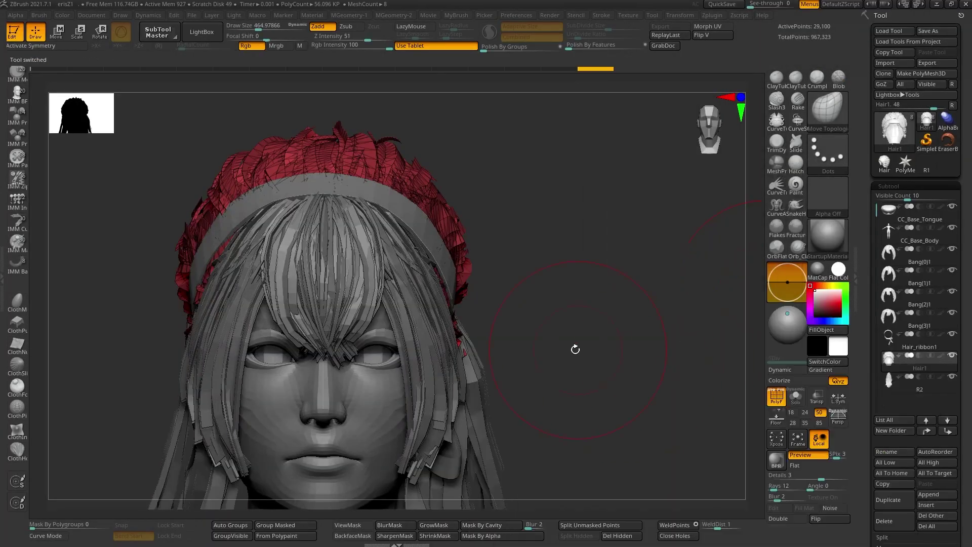
{"action": "left_click_drag", "start_coordinate": [590, 358], "coordinate": [527, 341]}
{"action": "left_click", "coordinate": [495, 268], "text": "alt"}
{"action": "key", "text": "space"}
{"action": "left_click", "coordinate": [451, 285]}
- Reshape the upper side of the R2 rear hair with the Move brush so it follows the head above the ear
{"action": "mouse_move", "coordinate": [436, 283]}
{"action": "right_mouse_down"}
{"action": "mouse_move", "coordinate": [378, 235]}
{"action": "mouse_move", "coordinate": [411, 272]}
{"action": "right_mouse_up"}
{"action": "mouse_move", "coordinate": [411, 273]}
{"action": "left_mouse_down"}
{"action": "mouse_move", "coordinate": [606, 272]}
{"action": "mouse_move", "coordinate": [555, 251]}
{"action": "left_mouse_up"}
{"action": "right_click_drag", "start_coordinate": [461, 356], "coordinate": [422, 303], "text": "alt"}
{"action": "left_click_drag", "start_coordinate": [422, 304], "coordinate": [405, 329]}
{"action": "right_click_drag", "start_coordinate": [405, 329], "coordinate": [405, 248], "text": "alt"}
{"action": "left_click_drag", "start_coordinate": [405, 324], "coordinate": [391, 346]}
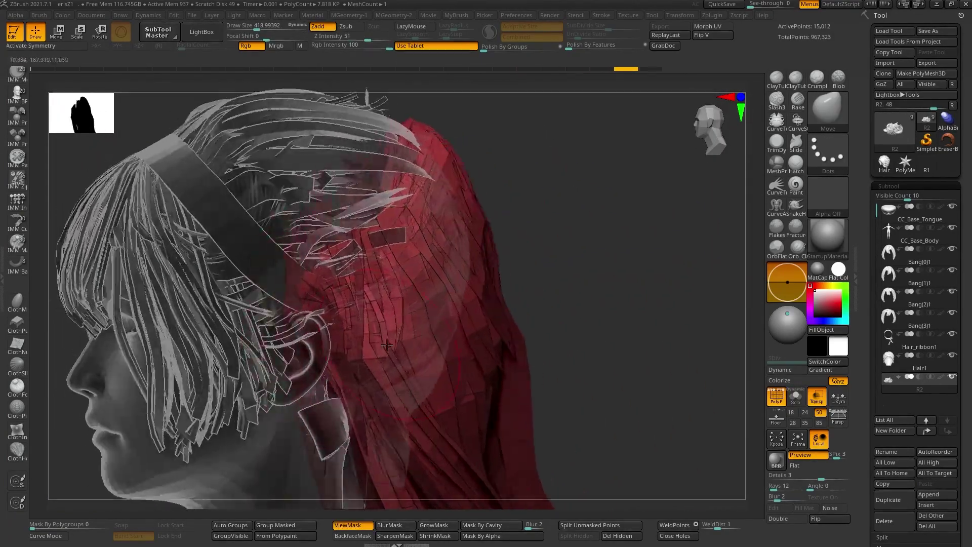
- Adjust the R2 strands around the crown and back of the head to cover the gap below Hair1
{"action": "left_click_drag", "start_coordinate": [512, 154], "coordinate": [536, 208], "text": "alt"}
{"action": "key", "text": "w"}
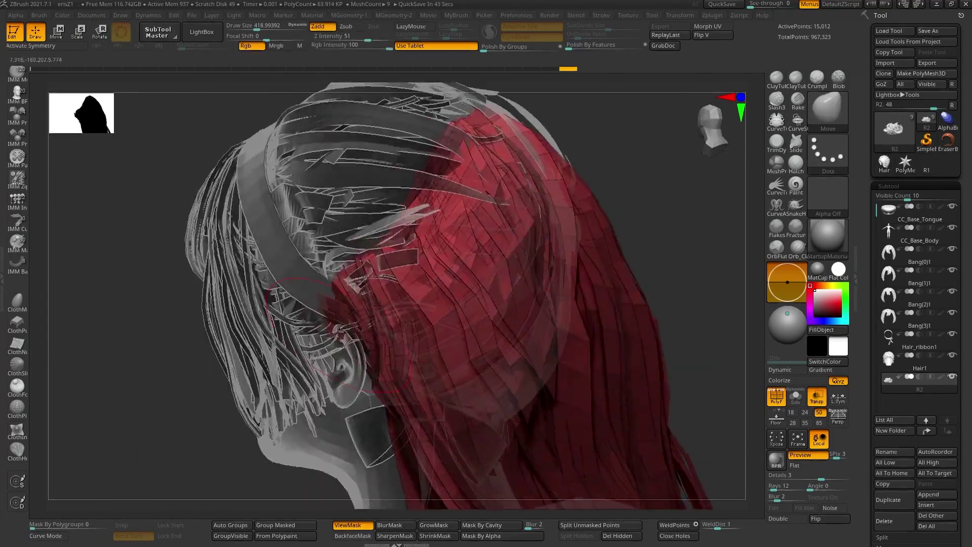
{"action": "mouse_move", "coordinate": [338, 332]}
{"action": "right_mouse_down", "text": "ctrl"}
{"action": "mouse_move", "coordinate": [357, 407]}
{"action": "mouse_move", "coordinate": [349, 349]}
{"action": "right_mouse_up", "text": "ctrl"}
{"action": "mouse_move", "coordinate": [350, 349]}
{"action": "left_mouse_down"}
{"action": "mouse_move", "coordinate": [337, 367]}
{"action": "mouse_move", "coordinate": [348, 248]}
{"action": "mouse_move", "coordinate": [405, 324]}
{"action": "mouse_move", "coordinate": [329, 314]}
{"action": "mouse_move", "coordinate": [333, 343]}
{"action": "left_mouse_up"}
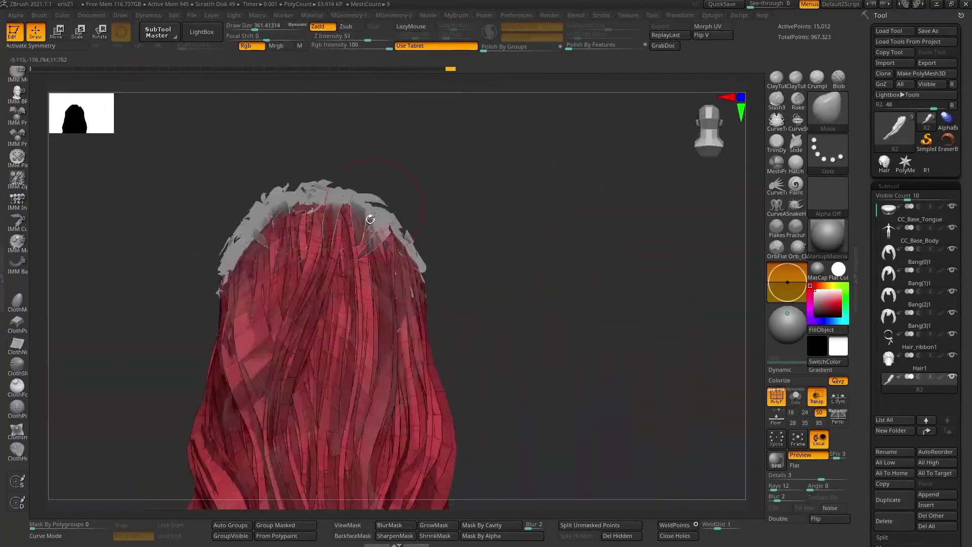
{"action": "mouse_move", "coordinate": [362, 179]}
{"action": "left_mouse_down"}
{"action": "mouse_move", "coordinate": [417, 326]}
{"action": "mouse_move", "coordinate": [396, 206]}
{"action": "mouse_move", "coordinate": [410, 259]}
{"action": "mouse_move", "coordinate": [405, 347]}
{"action": "mouse_move", "coordinate": [560, 268]}
{"action": "left_mouse_up"}
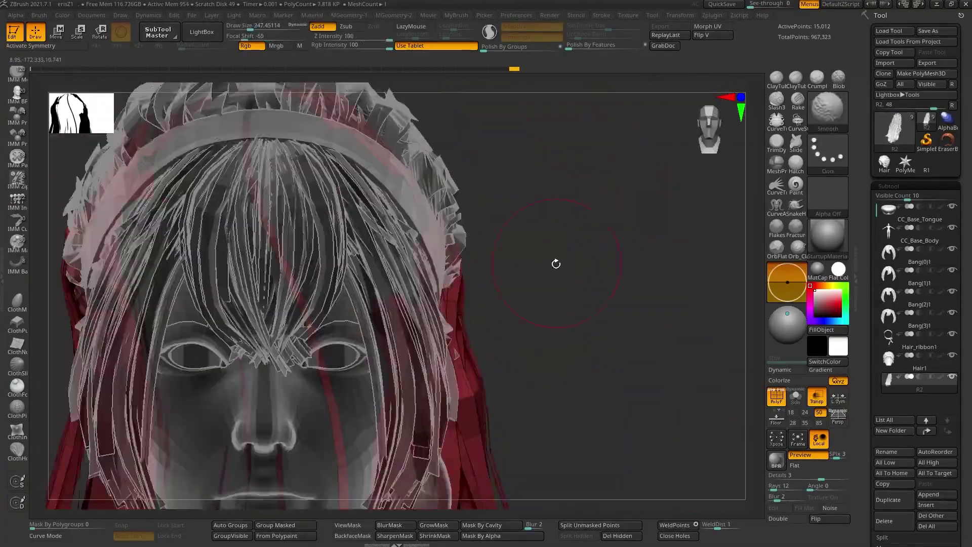
- Pull the R2 side strands behind the hair ribbon and ear into place with a resized Move brush
{"action": "right_click_drag", "start_coordinate": [560, 267], "coordinate": [472, 310], "text": "ctrl"}
{"action": "mouse_move", "coordinate": [499, 284]}
{"action": "left_mouse_down"}
{"action": "mouse_move", "coordinate": [464, 266]}
{"action": "mouse_move", "coordinate": [415, 263]}
{"action": "mouse_move", "coordinate": [403, 213]}
{"action": "left_mouse_up"}
{"action": "key", "text": "b"}
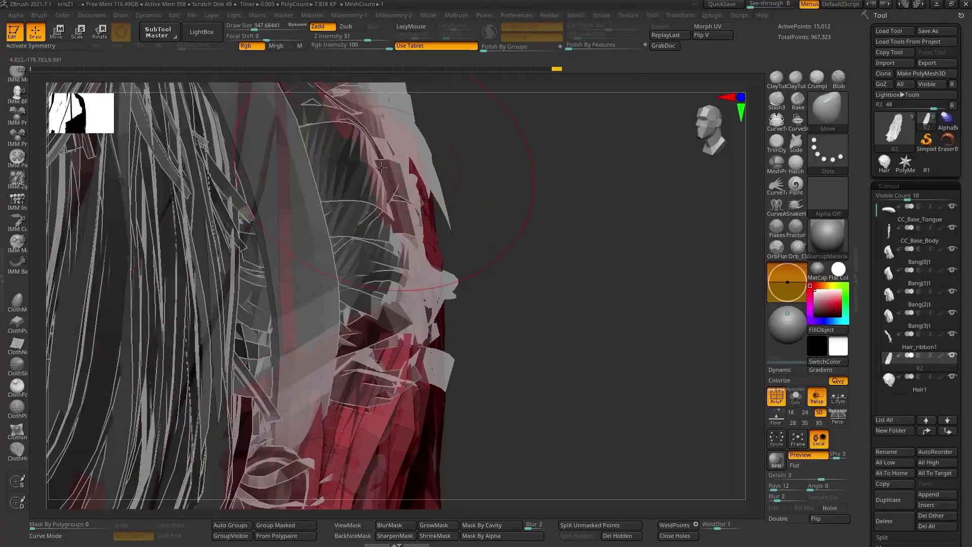
{"action": "left_click_drag", "start_coordinate": [385, 168], "coordinate": [427, 206]}
{"action": "key", "text": "s"}
{"action": "left_click", "coordinate": [424, 209]}
{"action": "right_click_drag", "start_coordinate": [511, 253], "coordinate": [476, 284], "text": "ctrl"}
{"action": "mouse_move", "coordinate": [532, 233]}
{"action": "left_mouse_down"}
{"action": "mouse_move", "coordinate": [551, 308]}
{"action": "mouse_move", "coordinate": [640, 245]}
{"action": "mouse_move", "coordinate": [594, 353]}
{"action": "left_mouse_up"}
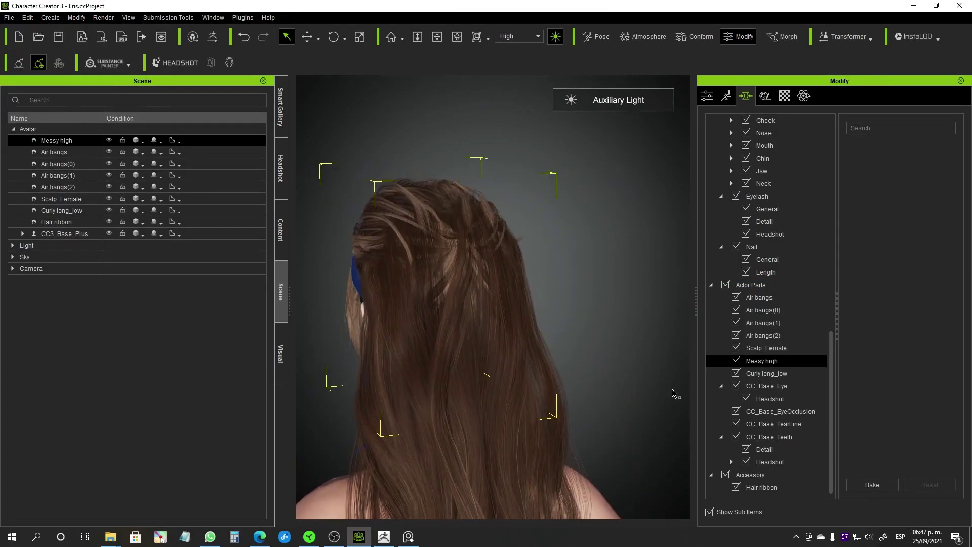
- Switch to Character Creator and examine the materials of Curly long_low and Messy high
{"action": "middle_click_drag", "start_coordinate": [672, 389], "coordinate": [694, 406]}
{"action": "left_click", "coordinate": [57, 140]}
{"action": "left_click", "coordinate": [66, 211]}
{"action": "left_click", "coordinate": [785, 95]}
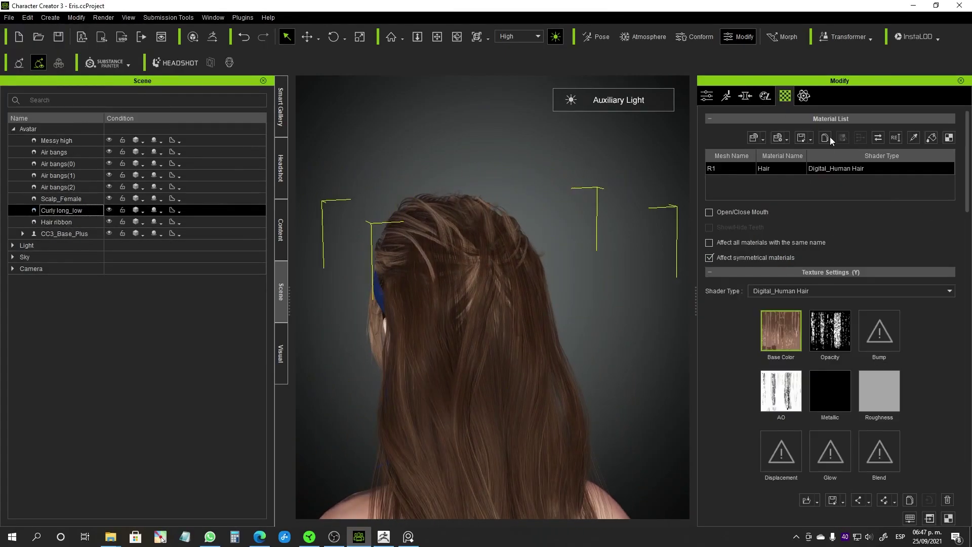
{"action": "left_click", "coordinate": [57, 140]}
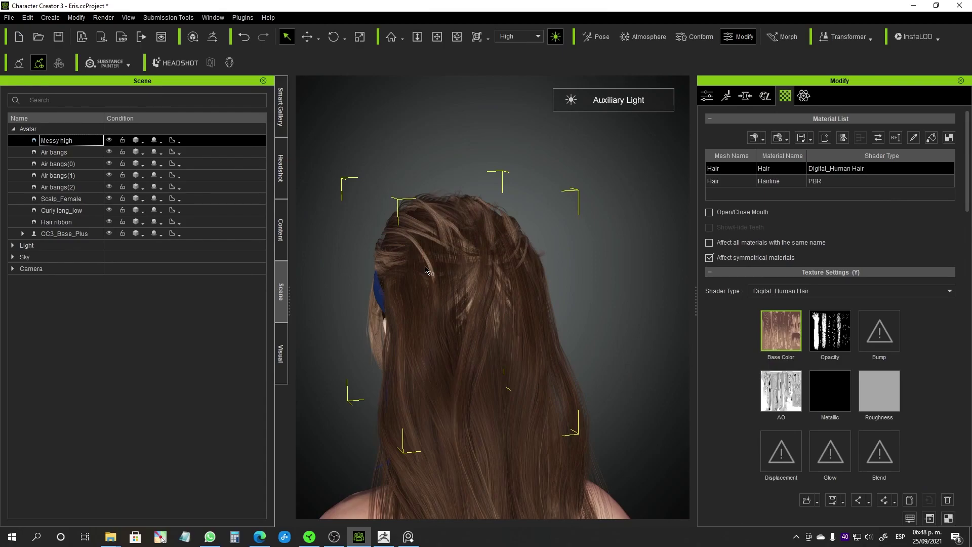
{"action": "scroll", "coordinate": [716, 319], "scroll_direction": "down", "scroll_amount": 15}
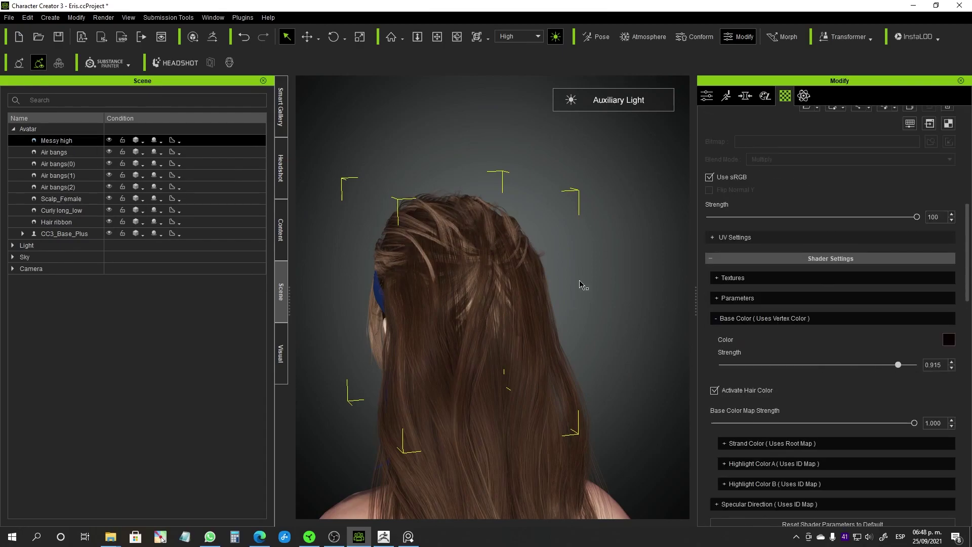
{"action": "right_click_drag", "start_coordinate": [571, 298], "coordinate": [615, 299]}
{"action": "left_click", "coordinate": [948, 339]}
{"action": "left_click_drag", "start_coordinate": [552, 148], "coordinate": [842, 190]}
{"action": "left_click", "coordinate": [907, 191]}
- Set the Diffuse Strength of Messy high's hair shader to 0.897
{"action": "left_click", "coordinate": [718, 298]}
{"action": "right_click_drag", "start_coordinate": [551, 303], "coordinate": [592, 305]}
{"action": "left_click_drag", "start_coordinate": [818, 370], "coordinate": [811, 373]}
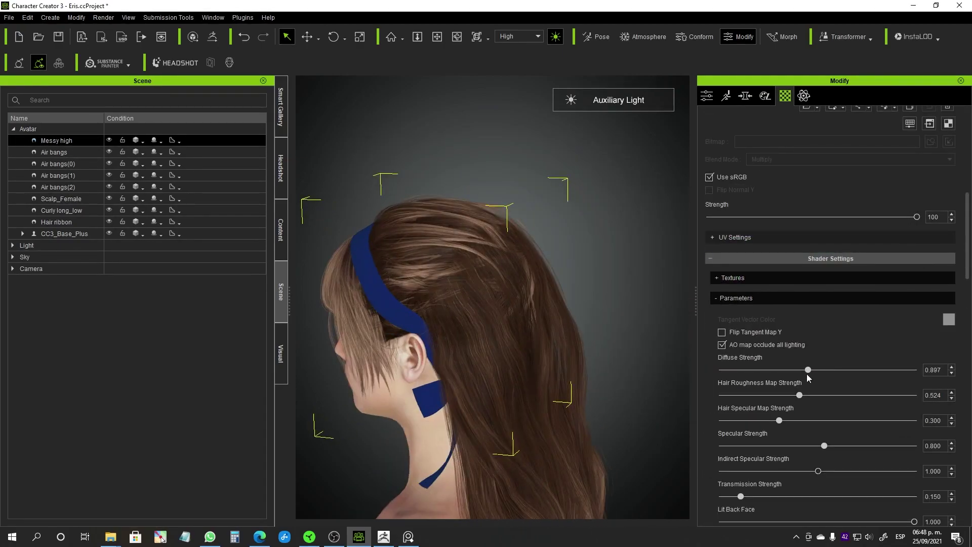
{"action": "left_click", "coordinate": [719, 298]}
{"action": "scroll", "coordinate": [813, 385], "scroll_direction": "down", "scroll_amount": 2}
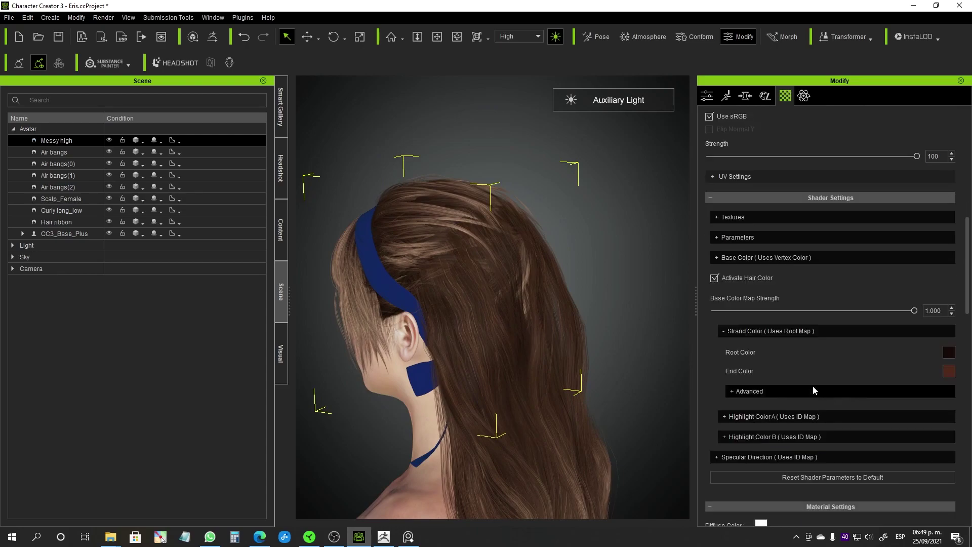
- Set Messy high's Highlight Color A to black with a strength of 1.000
{"action": "left_click", "coordinate": [723, 332]}
{"action": "left_click", "coordinate": [723, 351]}
{"action": "left_click_drag", "start_coordinate": [878, 399], "coordinate": [858, 400]}
{"action": "left_click_drag", "start_coordinate": [729, 398], "coordinate": [916, 398]}
{"action": "left_click", "coordinate": [949, 373]}
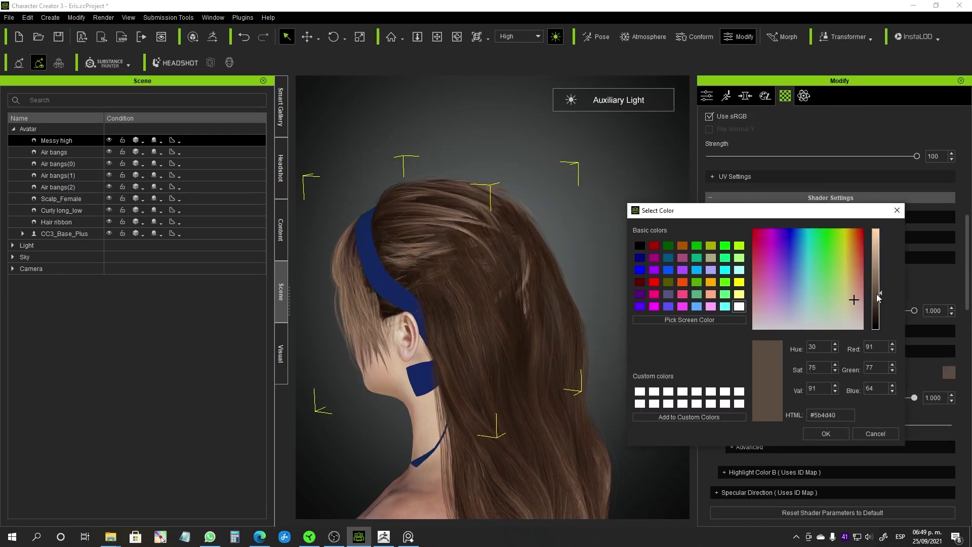
{"action": "left_click", "coordinate": [830, 435]}
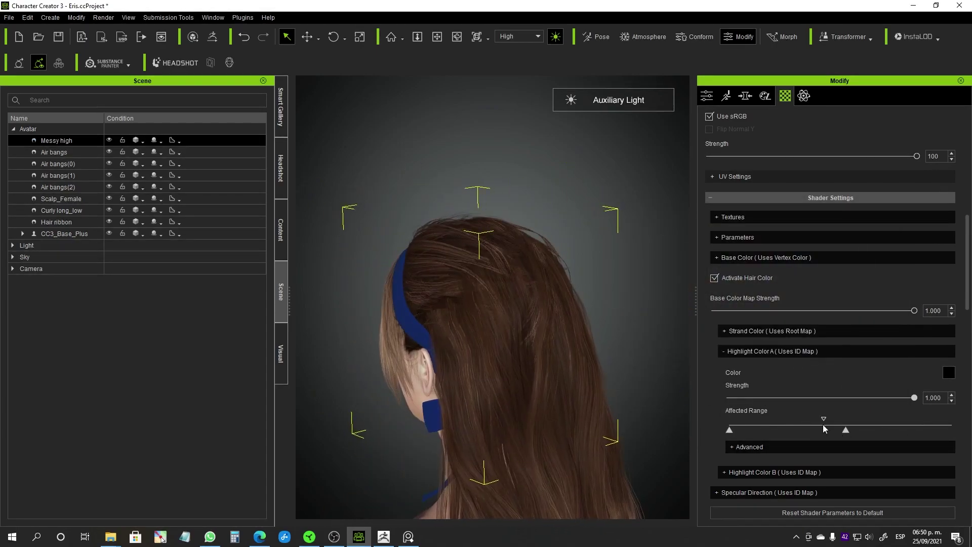
- Set Messy high's Highlight Color B to a dark reddish brown and lower its strength
{"action": "right_click_drag", "start_coordinate": [506, 281], "coordinate": [341, 275]}
{"action": "left_click", "coordinate": [732, 447]}
{"action": "scroll", "coordinate": [797, 472], "scroll_direction": "down", "scroll_amount": 3}
{"action": "left_click", "coordinate": [724, 396]}
{"action": "left_click_drag", "start_coordinate": [776, 443], "coordinate": [739, 443]}
{"action": "right_click_drag", "start_coordinate": [384, 283], "coordinate": [527, 289]}
{"action": "left_click", "coordinate": [948, 417]}
{"action": "left_click_drag", "start_coordinate": [773, 264], "coordinate": [773, 290]}
{"action": "left_click", "coordinate": [718, 414]}
- Set Highlight Color B's strength to 0.204 and widen its affected range toward the lower end
{"action": "left_click_drag", "start_coordinate": [738, 442], "coordinate": [767, 443]}
{"action": "left_click_drag", "start_coordinate": [871, 475], "coordinate": [814, 475]}
{"action": "right_click_drag", "start_coordinate": [456, 303], "coordinate": [436, 309]}
{"action": "scroll", "coordinate": [486, 309], "scroll_direction": "up", "scroll_amount": 3}
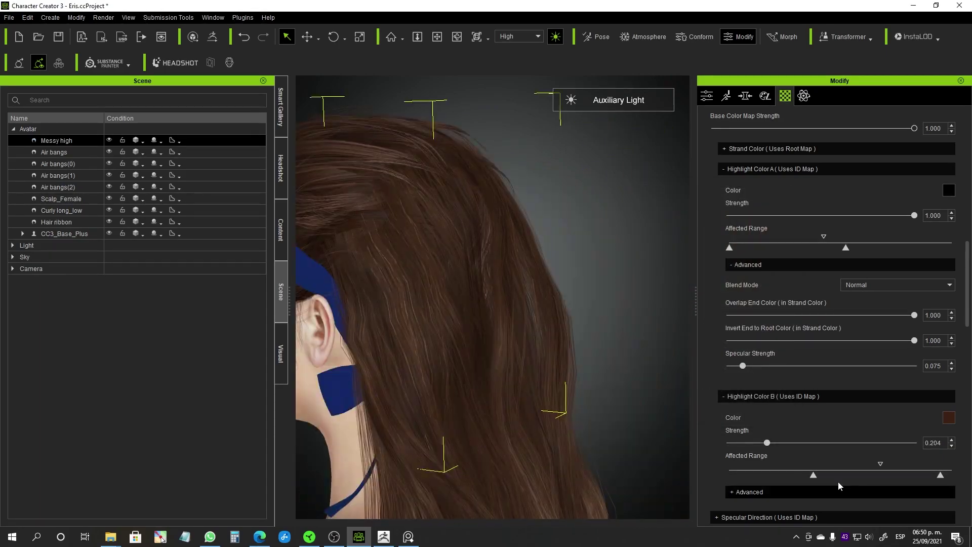
- Set the blend mode of Messy high's Highlight Color B to Normal
{"action": "left_click", "coordinate": [779, 491]}
{"action": "scroll", "coordinate": [770, 446], "scroll_direction": "down", "scroll_amount": 2}
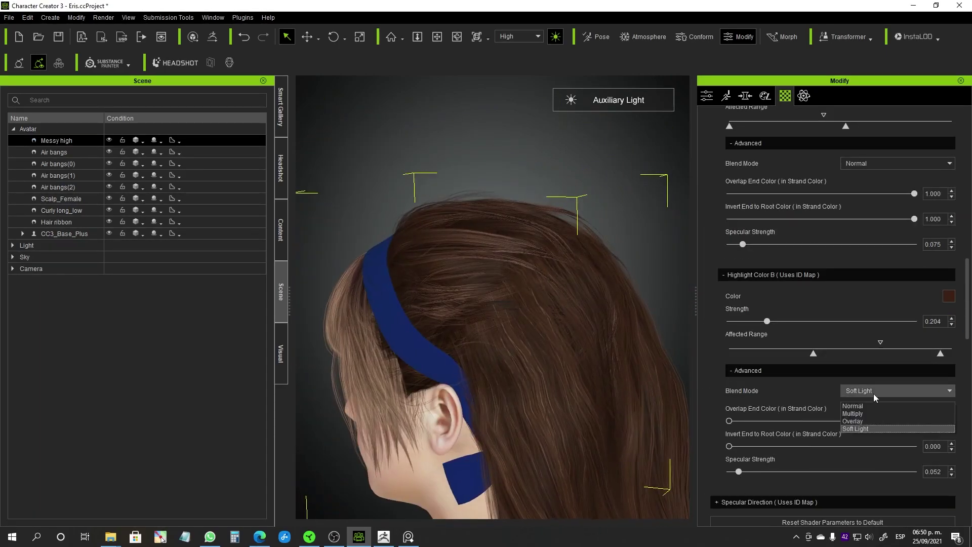
{"action": "left_click", "coordinate": [868, 406]}
- Change the diffuse color in Messy high's material settings to a darker, warm tone
{"action": "scroll", "coordinate": [794, 449], "scroll_direction": "down", "scroll_amount": 12}
{"action": "scroll", "coordinate": [794, 450], "scroll_direction": "up", "scroll_amount": 3}
{"action": "left_click", "coordinate": [762, 300]}
{"action": "left_click_drag", "start_coordinate": [915, 285], "coordinate": [918, 295]}
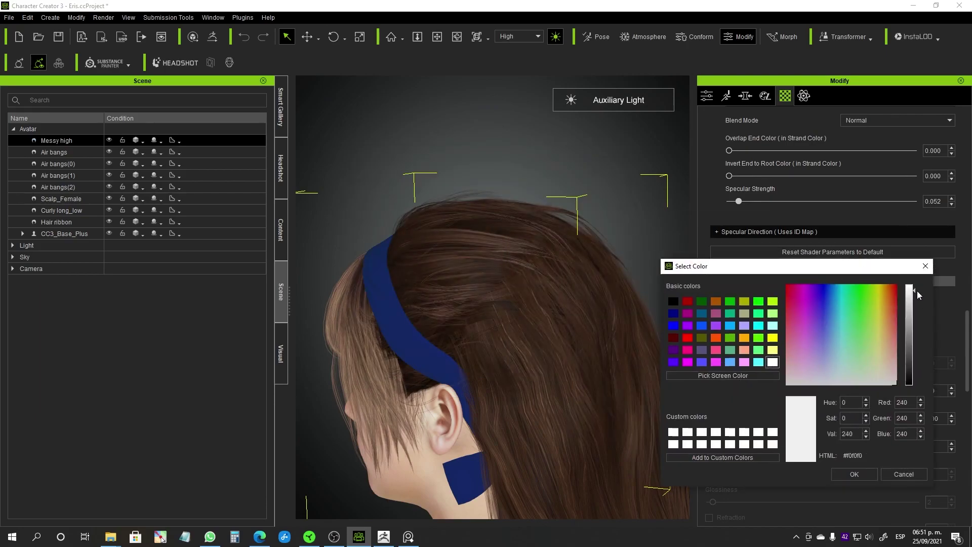
{"action": "left_click", "coordinate": [888, 305]}
{"action": "left_click_drag", "start_coordinate": [916, 335], "coordinate": [915, 322]}
{"action": "left_click", "coordinate": [854, 474]}
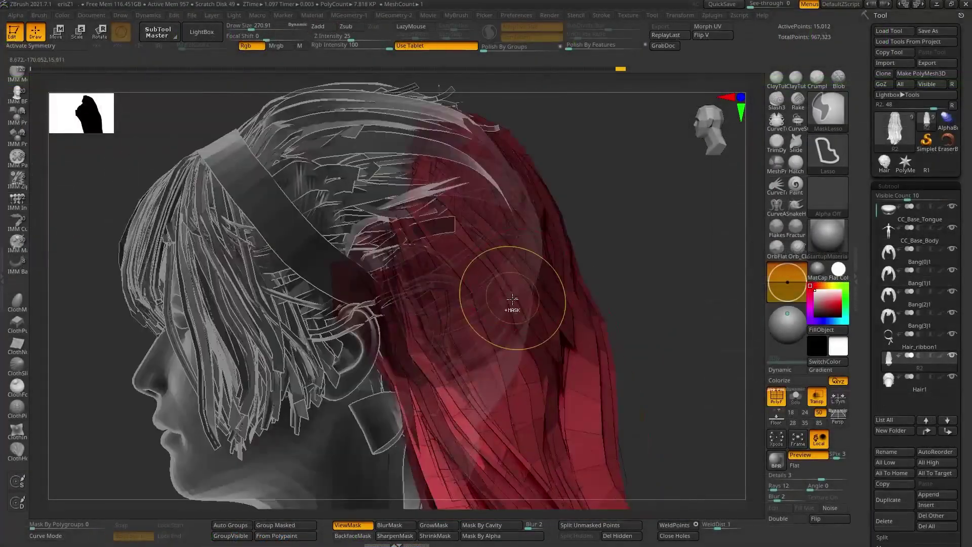
- Switch to ZBrush, invert the mask on the R2 hair and reposition its unmasked upper part over the back of the head
{"action": "key", "text": "ctrl+i"}
{"action": "mouse_move", "coordinate": [512, 299]}
{"action": "right_mouse_down", "text": "alt"}
{"action": "mouse_move", "coordinate": [557, 291]}
{"action": "mouse_move", "coordinate": [496, 244]}
{"action": "mouse_move", "coordinate": [564, 202]}
{"action": "mouse_move", "coordinate": [500, 338]}
{"action": "right_mouse_up", "text": "alt"}
{"action": "left_click", "coordinate": [495, 319]}
{"action": "left_click_drag", "start_coordinate": [505, 287], "coordinate": [554, 206]}
{"action": "mouse_move", "coordinate": [554, 207]}
{"action": "right_mouse_down", "text": "ctrl"}
{"action": "mouse_move", "coordinate": [568, 237]}
{"action": "mouse_move", "coordinate": [562, 256]}
{"action": "right_mouse_up", "text": "ctrl"}
{"action": "key", "text": "q"}
{"action": "mouse_move", "coordinate": [607, 354]}
{"action": "right_mouse_down"}
{"action": "mouse_move", "coordinate": [660, 365]}
{"action": "mouse_move", "coordinate": [484, 299]}
{"action": "mouse_move", "coordinate": [453, 236]}
{"action": "right_mouse_up"}
{"action": "left_click_drag", "start_coordinate": [510, 209], "coordinate": [561, 224]}
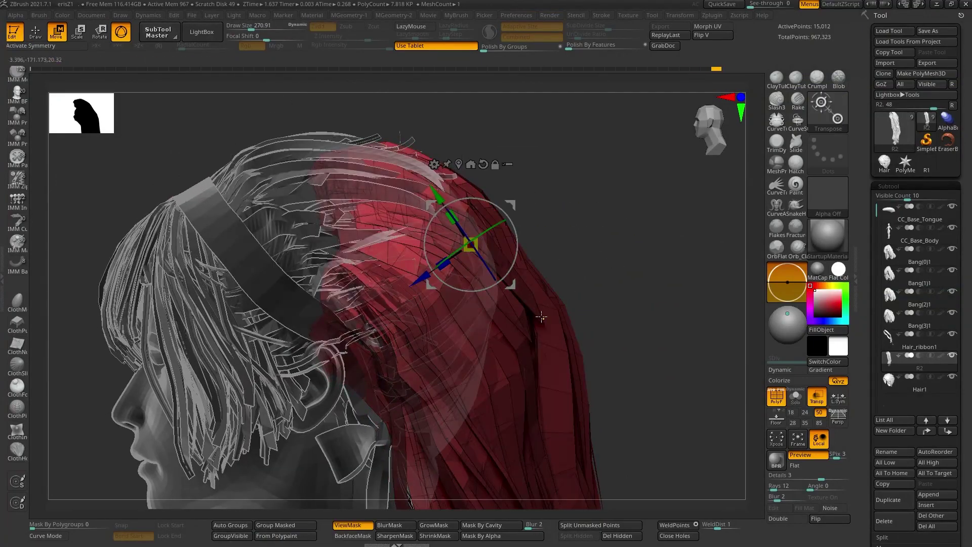
{"action": "left_click_drag", "start_coordinate": [512, 200], "coordinate": [565, 349]}
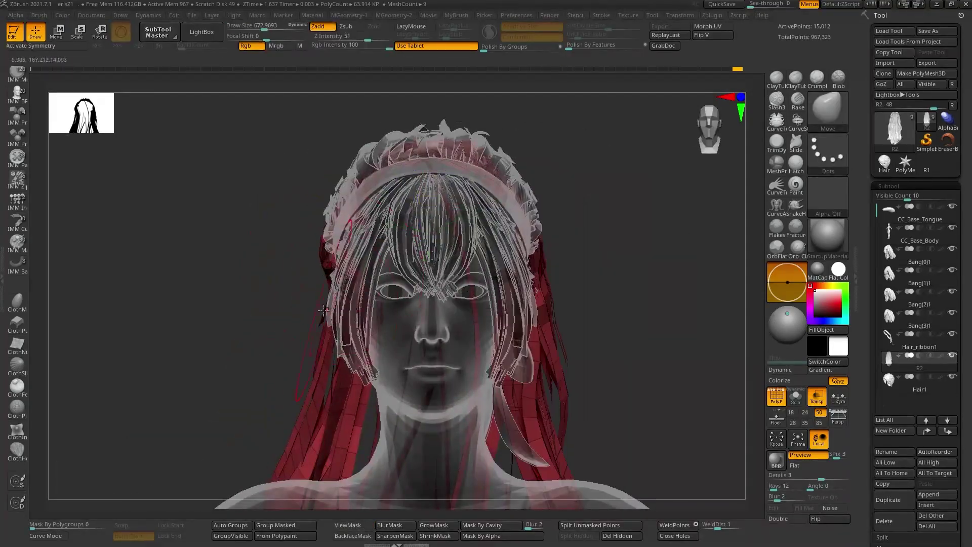
- Shape the R2 side strands around the head with the Move brush from the front and side, and save the work
{"action": "left_click_drag", "start_coordinate": [318, 381], "coordinate": [550, 275]}
{"action": "mouse_move", "coordinate": [549, 275]}
{"action": "right_mouse_down"}
{"action": "mouse_move", "coordinate": [471, 304]}
{"action": "mouse_move", "coordinate": [436, 283]}
{"action": "right_mouse_up"}
{"action": "left_click_drag", "start_coordinate": [354, 253], "coordinate": [380, 297]}
{"action": "mouse_move", "coordinate": [380, 297]}
{"action": "right_mouse_down", "text": "ctrl"}
{"action": "mouse_move", "coordinate": [411, 273]}
{"action": "mouse_move", "coordinate": [405, 212]}
{"action": "right_mouse_up", "text": "ctrl"}
{"action": "left_click_drag", "start_coordinate": [349, 218], "coordinate": [334, 206]}
{"action": "right_click_drag", "start_coordinate": [334, 205], "coordinate": [419, 304]}
{"action": "left_click_drag", "start_coordinate": [430, 314], "coordinate": [419, 303]}
{"action": "right_click_drag", "start_coordinate": [418, 304], "coordinate": [532, 340], "text": "ctrl"}
{"action": "key", "text": "ctrl+s"}
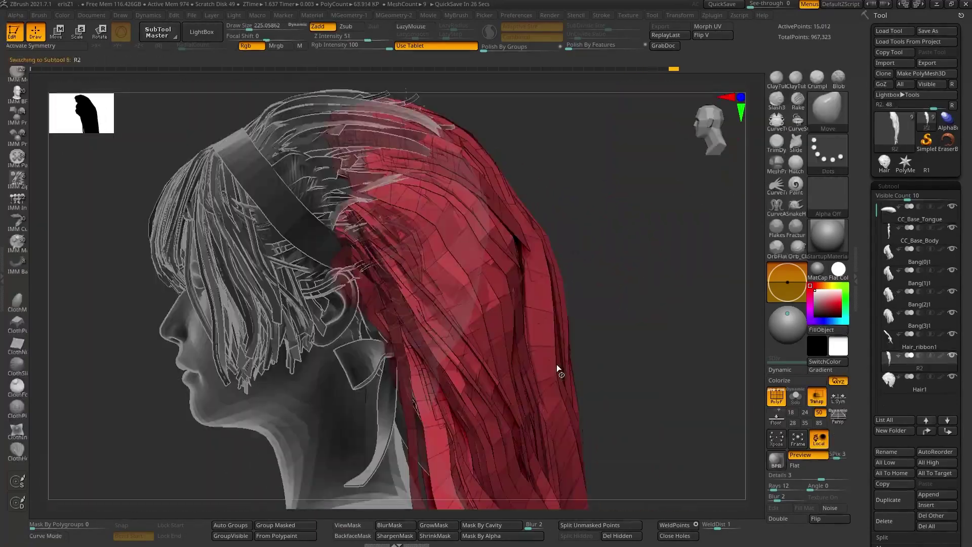
- Pull the R2 strands above the ear toward Hair1 with the Move Topological brush
{"action": "mouse_move", "coordinate": [405, 304]}
{"action": "right_mouse_down", "text": "ctrl"}
{"action": "mouse_move", "coordinate": [395, 253]}
{"action": "mouse_move", "coordinate": [314, 304]}
{"action": "mouse_move", "coordinate": [324, 283]}
{"action": "right_mouse_up", "text": "ctrl"}
{"action": "key", "text": "b"}
{"action": "left_click", "coordinate": [344, 332]}
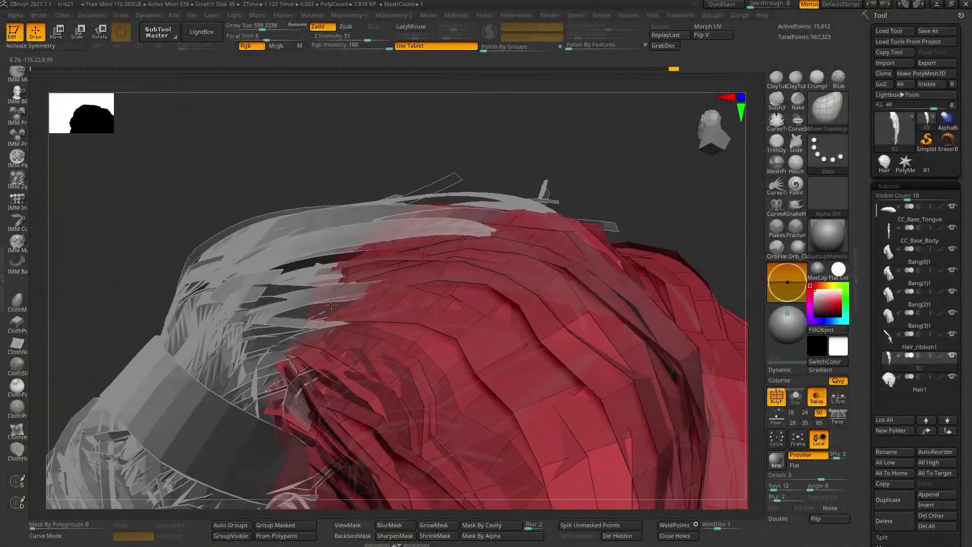
{"action": "left_click_drag", "start_coordinate": [345, 283], "coordinate": [334, 299]}
{"action": "right_click_drag", "start_coordinate": [334, 298], "coordinate": [328, 294]}
{"action": "left_click_drag", "start_coordinate": [327, 294], "coordinate": [349, 273]}
{"action": "right_click_drag", "start_coordinate": [349, 274], "coordinate": [455, 248]}
- Refine the R2 strands near the crown with a resized brush and turn off transparency for the other subtools
{"action": "left_click_drag", "start_coordinate": [456, 248], "coordinate": [446, 258]}
{"action": "right_click_drag", "start_coordinate": [445, 259], "coordinate": [405, 263]}
{"action": "left_click_drag", "start_coordinate": [405, 263], "coordinate": [336, 361]}
{"action": "left_click_drag", "start_coordinate": [359, 308], "coordinate": [337, 312]}
{"action": "right_click_drag", "start_coordinate": [357, 264], "coordinate": [486, 304]}
{"action": "key", "text": "s"}
{"action": "left_click_drag", "start_coordinate": [499, 336], "coordinate": [486, 336]}
{"action": "mouse_move", "coordinate": [486, 336]}
{"action": "right_mouse_down"}
{"action": "mouse_move", "coordinate": [547, 324]}
{"action": "mouse_move", "coordinate": [486, 303]}
{"action": "mouse_move", "coordinate": [506, 365]}
{"action": "right_mouse_up"}
{"action": "left_click", "coordinate": [817, 396]}
- Nudge the R2 hair strands where they meet Hair1 behind the hair ribbon
{"action": "mouse_move", "coordinate": [456, 324]}
{"action": "right_mouse_down"}
{"action": "mouse_move", "coordinate": [446, 375]}
{"action": "mouse_move", "coordinate": [441, 351]}
{"action": "right_mouse_up"}
{"action": "left_click_drag", "start_coordinate": [486, 265], "coordinate": [501, 270]}
{"action": "right_click_drag", "start_coordinate": [486, 283], "coordinate": [466, 222], "text": "ctrl"}
{"action": "right_click_drag", "start_coordinate": [405, 273], "coordinate": [608, 273]}
{"action": "mouse_move", "coordinate": [608, 273]}
{"action": "right_mouse_down", "text": "ctrl"}
{"action": "mouse_move", "coordinate": [607, 334]}
{"action": "mouse_move", "coordinate": [579, 253]}
{"action": "right_mouse_up", "text": "ctrl"}
{"action": "left_click_drag", "start_coordinate": [579, 253], "coordinate": [562, 248]}
{"action": "mouse_move", "coordinate": [562, 304]}
{"action": "right_mouse_down", "text": "ctrl"}
{"action": "mouse_move", "coordinate": [562, 233]}
{"action": "mouse_move", "coordinate": [507, 273]}
{"action": "right_mouse_up", "text": "ctrl"}
{"action": "right_click_drag", "start_coordinate": [506, 253], "coordinate": [507, 314], "text": "ctrl"}
- Tuck the small stray R2 cards above the ear into the surrounding hair with short strokes
{"action": "left_click_drag", "start_coordinate": [496, 273], "coordinate": [481, 268]}
{"action": "right_click_drag", "start_coordinate": [481, 284], "coordinate": [496, 273]}
{"action": "left_click_drag", "start_coordinate": [496, 274], "coordinate": [481, 268]}
{"action": "mouse_move", "coordinate": [481, 268]}
{"action": "right_mouse_down"}
{"action": "mouse_move", "coordinate": [507, 285]}
{"action": "mouse_move", "coordinate": [501, 243]}
{"action": "mouse_move", "coordinate": [481, 314]}
{"action": "right_mouse_up"}
{"action": "left_click", "coordinate": [471, 243], "text": "alt"}
{"action": "left_click_drag", "start_coordinate": [481, 283], "coordinate": [465, 278]}
{"action": "left_click_drag", "start_coordinate": [496, 299], "coordinate": [486, 294]}
- Isolate the R2 strands behind the ear with a mask and adjust them with the move gizmo
{"action": "mouse_move", "coordinate": [506, 314]}
{"action": "right_mouse_down", "text": "ctrl"}
{"action": "mouse_move", "coordinate": [509, 289]}
{"action": "mouse_move", "coordinate": [506, 320]}
{"action": "right_mouse_up", "text": "ctrl"}
{"action": "left_click", "coordinate": [506, 320], "text": "alt"}
{"action": "right_click_drag", "start_coordinate": [405, 274], "coordinate": [320, 298], "text": "ctrl"}
{"action": "right_click_drag", "start_coordinate": [478, 315], "coordinate": [480, 324], "text": "ctrl"}
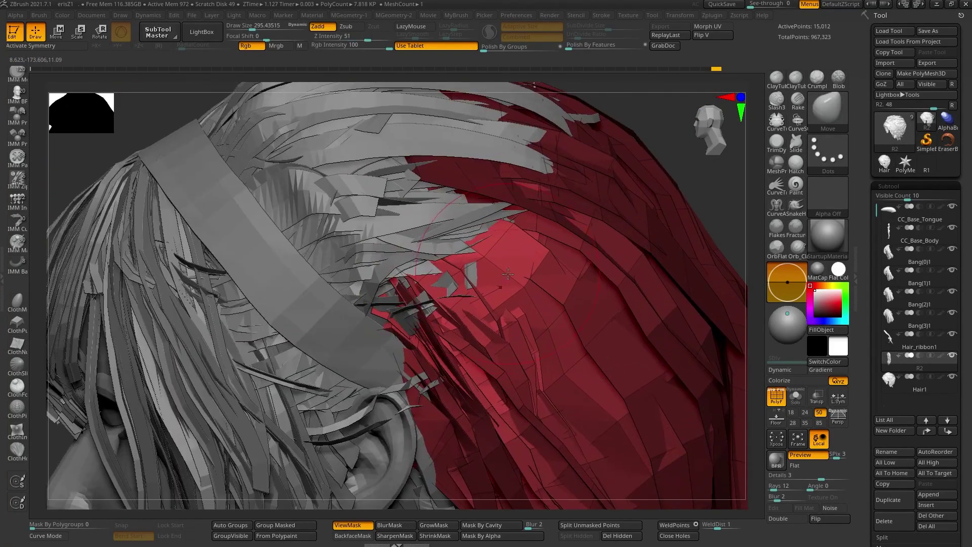
{"action": "right_click_drag", "start_coordinate": [522, 228], "coordinate": [488, 255]}
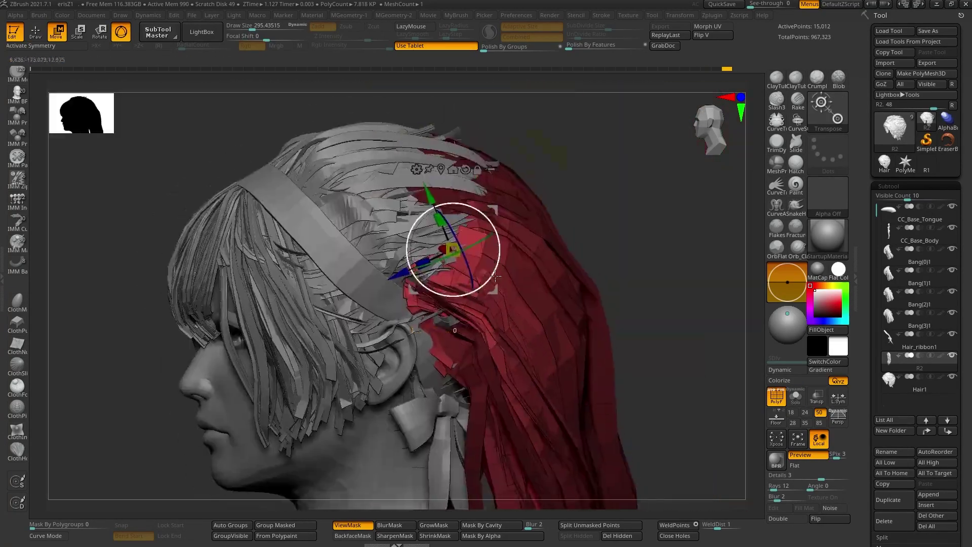
{"action": "right_click_drag", "start_coordinate": [474, 312], "coordinate": [486, 283], "text": "ctrl"}
- Select the Move brush and adjust its size for sculpting the R2 hair
{"action": "key", "text": "b"}
{"action": "left_click", "coordinate": [525, 255]}
{"action": "key", "text": "s"}
{"action": "mouse_move", "coordinate": [525, 255]}
{"action": "right_mouse_down"}
{"action": "mouse_move", "coordinate": [502, 262]}
{"action": "mouse_move", "coordinate": [430, 248]}
{"action": "mouse_move", "coordinate": [690, 219]}
{"action": "right_mouse_up"}
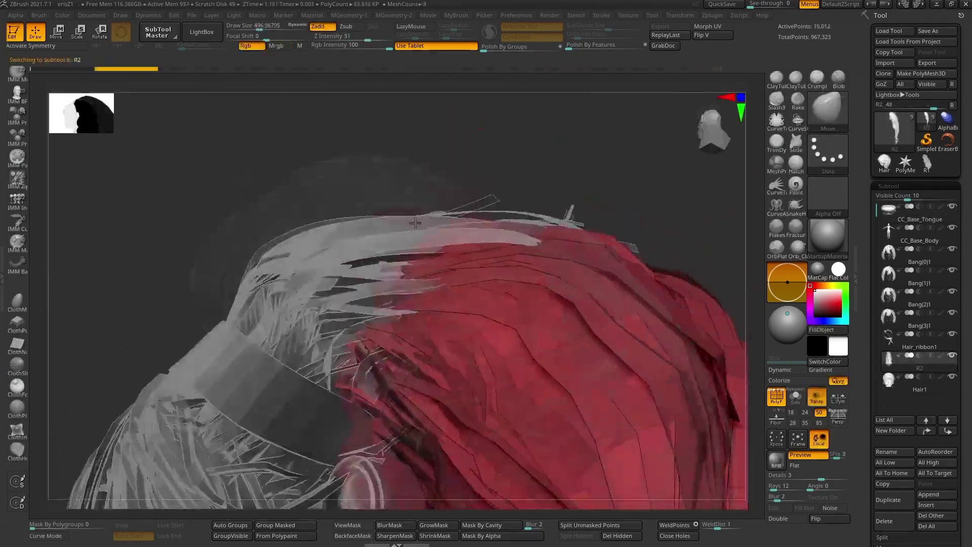
- Activate X symmetry and shape the front edge of the R2 hair over the crown on both sides
{"action": "right_click_drag", "start_coordinate": [415, 222], "coordinate": [551, 303]}
{"action": "key", "text": "x"}
{"action": "right_click_drag", "start_coordinate": [493, 245], "coordinate": [353, 274]}
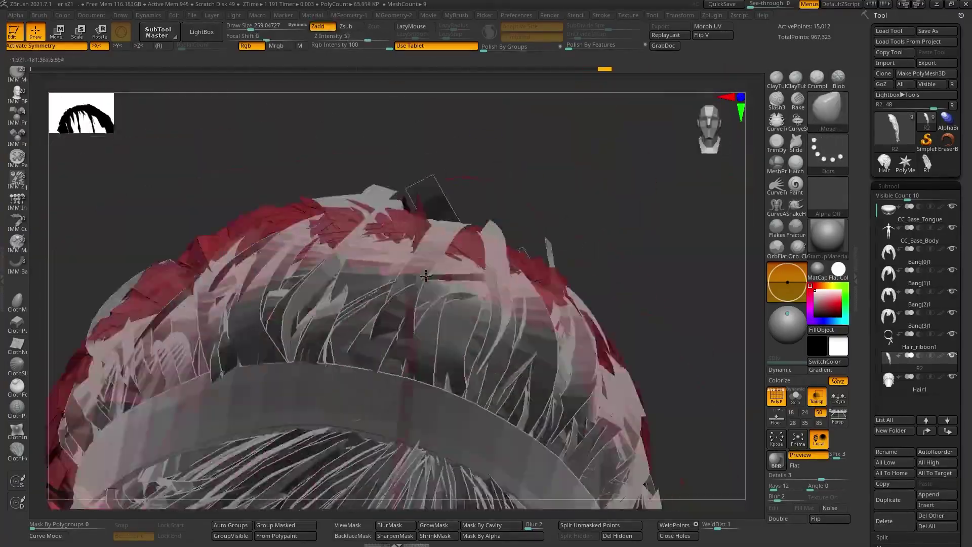
{"action": "right_click_drag", "start_coordinate": [425, 276], "coordinate": [408, 299]}
{"action": "left_click_drag", "start_coordinate": [546, 228], "coordinate": [501, 304]}
{"action": "right_click_drag", "start_coordinate": [501, 304], "coordinate": [438, 240]}
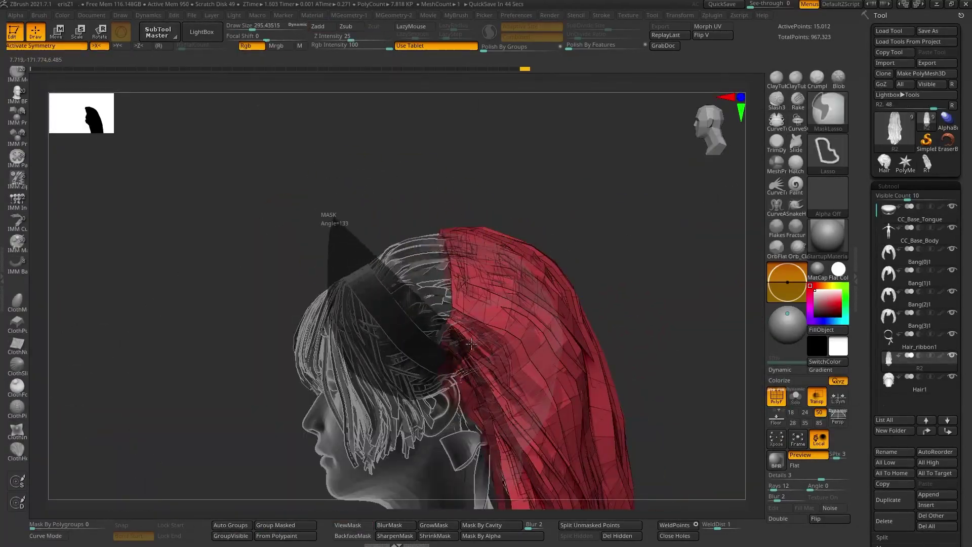
- Mask the R2 hair with a lasso and fit its unmasked front edge to Hair1's crown with the move gizmo
{"action": "left_click_drag", "start_coordinate": [447, 203], "coordinate": [638, 259]}
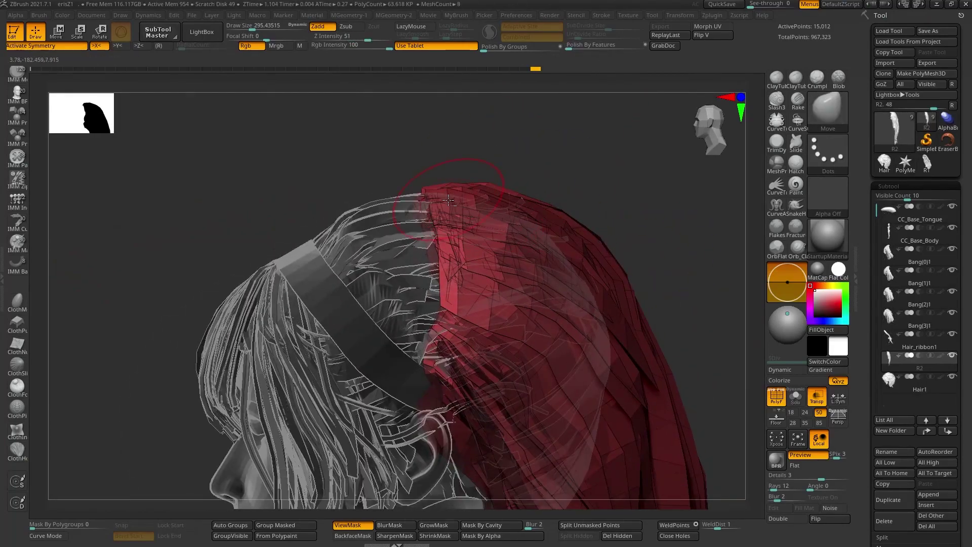
{"action": "left_click", "coordinate": [459, 117]}
{"action": "mouse_move", "coordinate": [639, 202]}
{"action": "left_mouse_down"}
{"action": "mouse_move", "coordinate": [709, 203]}
{"action": "mouse_move", "coordinate": [638, 203]}
{"action": "left_mouse_up"}
{"action": "left_click", "coordinate": [536, 274], "text": "alt"}
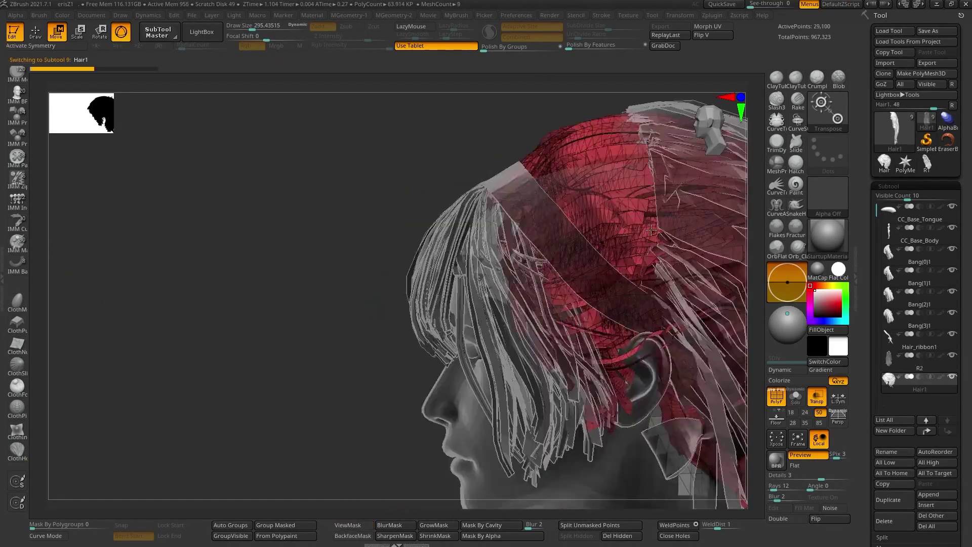
{"action": "left_click_drag", "start_coordinate": [355, 152], "coordinate": [456, 152]}
{"action": "left_click", "coordinate": [487, 226], "text": "alt"}
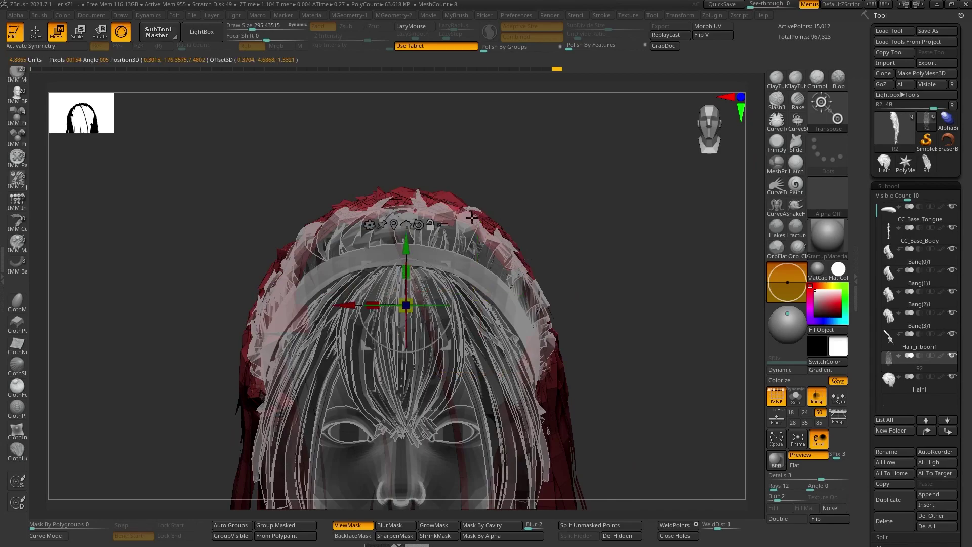
{"action": "left_click_drag", "start_coordinate": [439, 298], "coordinate": [539, 175]}
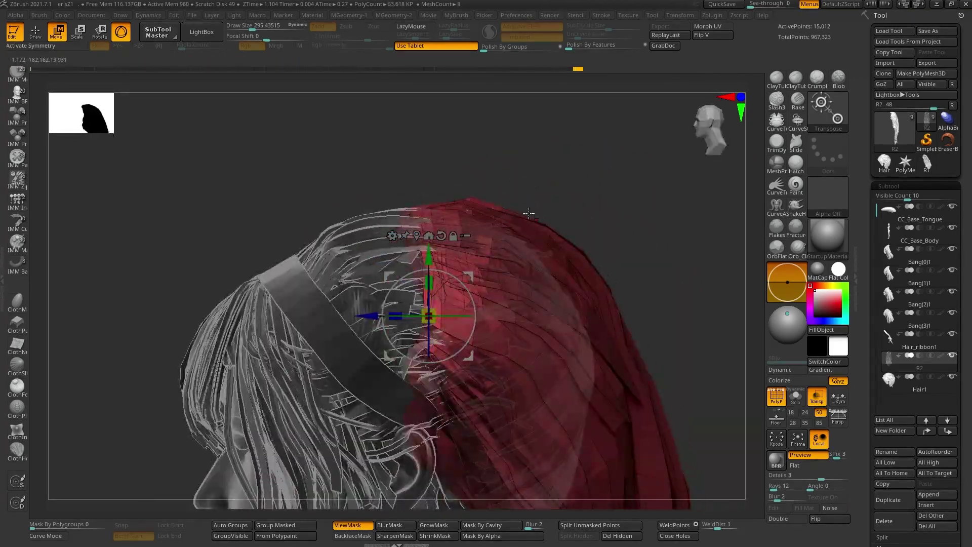
- Return to the Move brush and reshape the R2 hair over the back of the crown
{"action": "key", "text": "q"}
{"action": "left_click_drag", "start_coordinate": [534, 216], "coordinate": [674, 321]}
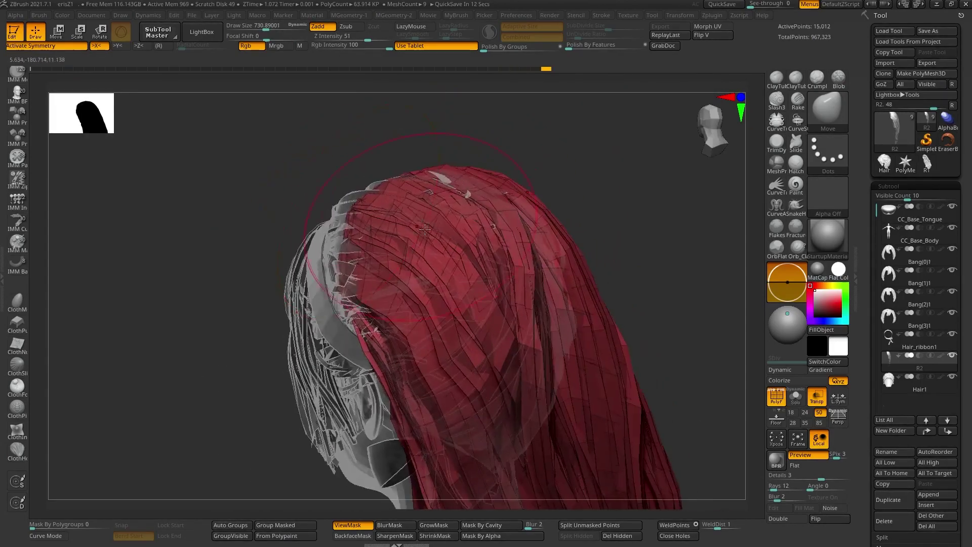
{"action": "mouse_move", "coordinate": [483, 234]}
{"action": "left_mouse_down"}
{"action": "mouse_move", "coordinate": [511, 314]}
{"action": "mouse_move", "coordinate": [496, 238]}
{"action": "mouse_move", "coordinate": [531, 213]}
{"action": "mouse_move", "coordinate": [555, 273]}
{"action": "left_mouse_up"}
{"action": "right_click_drag", "start_coordinate": [556, 273], "coordinate": [397, 334]}
{"action": "right_click_drag", "start_coordinate": [398, 282], "coordinate": [413, 282]}
- Lasso-mask the R2 hair and adjust its fit around the crown with the move gizmo
{"action": "left_click_drag", "start_coordinate": [413, 282], "coordinate": [436, 264], "text": "ctrl"}
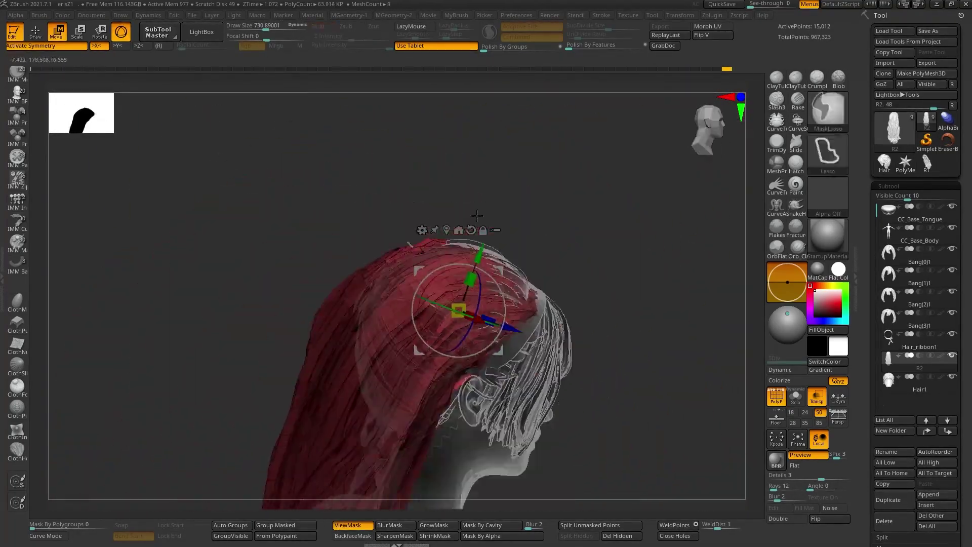
{"action": "right_click_drag", "start_coordinate": [464, 224], "coordinate": [623, 280]}
{"action": "mouse_move", "coordinate": [310, 280]}
{"action": "right_mouse_down"}
{"action": "mouse_move", "coordinate": [400, 253]}
{"action": "mouse_move", "coordinate": [331, 254]}
{"action": "mouse_move", "coordinate": [514, 212]}
{"action": "right_mouse_up"}
{"action": "key", "text": "ctrl"}
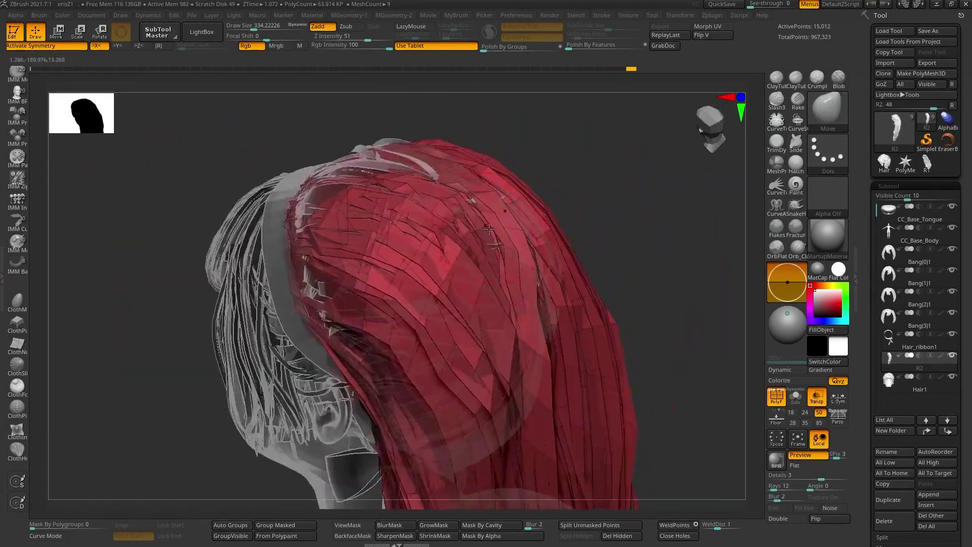
- Fit R2's front edge behind the ribbon from both sides of the head with the Move brush
{"action": "right_click_drag", "start_coordinate": [493, 245], "coordinate": [455, 215]}
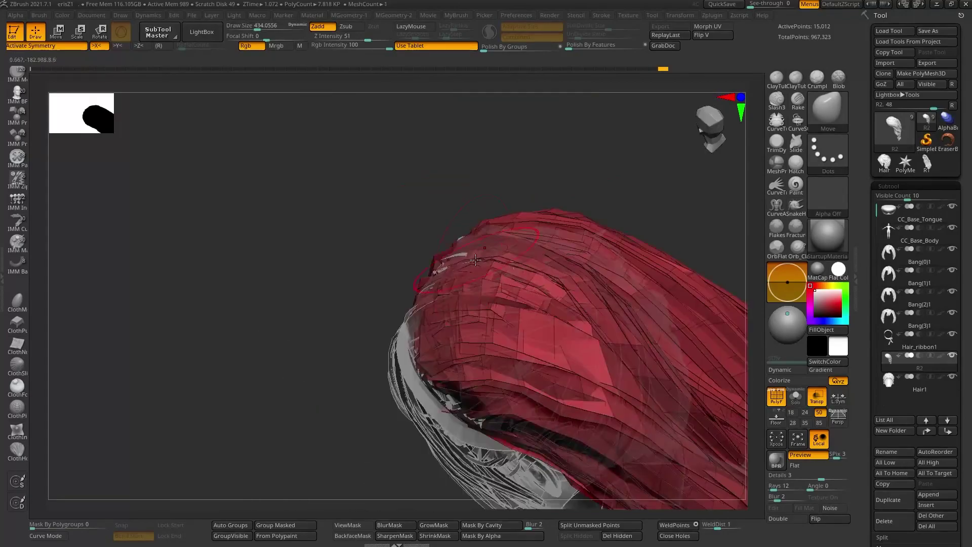
{"action": "right_click_drag", "start_coordinate": [401, 360], "coordinate": [497, 245]}
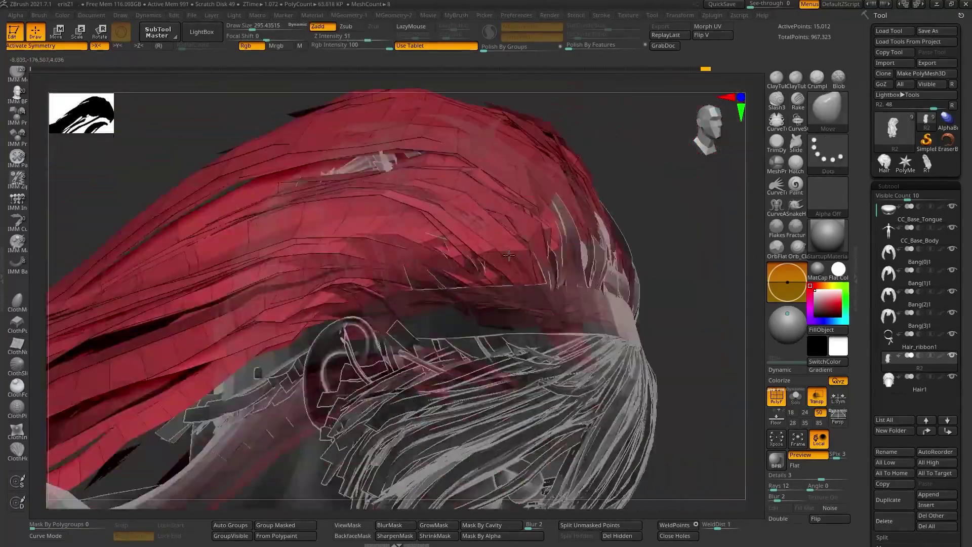
{"action": "mouse_move", "coordinate": [555, 238]}
{"action": "right_mouse_down"}
{"action": "mouse_move", "coordinate": [461, 280]}
{"action": "mouse_move", "coordinate": [486, 236]}
{"action": "right_mouse_up"}
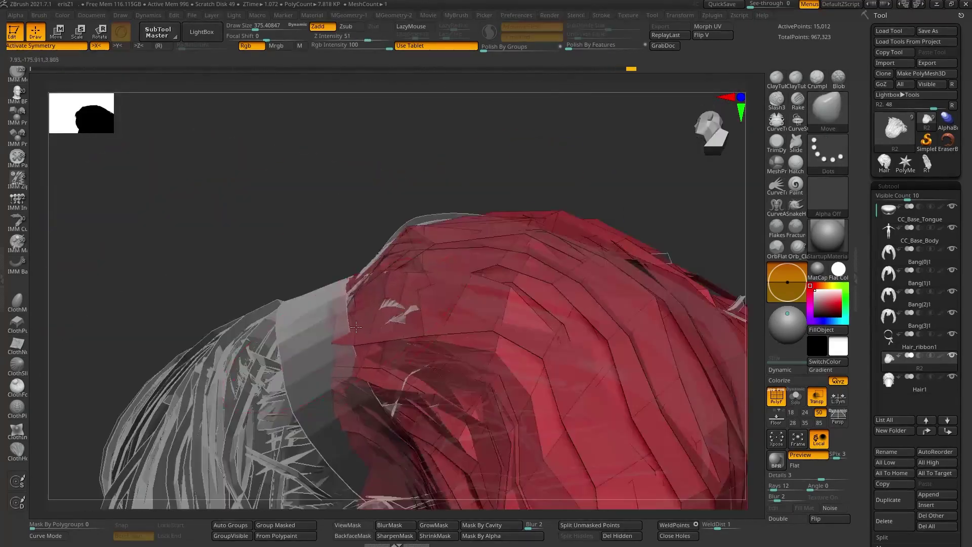
{"action": "mouse_move", "coordinate": [370, 371]}
{"action": "right_mouse_down"}
{"action": "mouse_move", "coordinate": [435, 324]}
{"action": "mouse_move", "coordinate": [355, 284]}
{"action": "right_mouse_up"}
- Turn off the subtool transparency and make the Bang(2)1 strands beside the ribbon the active subtool
{"action": "left_click", "coordinate": [377, 243], "text": "alt"}
{"action": "mouse_move", "coordinate": [390, 324]}
{"action": "right_mouse_down"}
{"action": "mouse_move", "coordinate": [351, 292]}
{"action": "mouse_move", "coordinate": [377, 268]}
{"action": "mouse_move", "coordinate": [365, 299]}
{"action": "right_mouse_up"}
{"action": "left_click", "coordinate": [304, 304], "text": "alt"}
{"action": "left_click", "coordinate": [816, 396]}
{"action": "right_click_drag", "start_coordinate": [694, 347], "coordinate": [608, 364]}
{"action": "left_click", "coordinate": [423, 352], "text": "alt"}
{"action": "mouse_move", "coordinate": [423, 351]}
{"action": "right_mouse_down"}
{"action": "mouse_move", "coordinate": [408, 299]}
{"action": "mouse_move", "coordinate": [424, 233]}
{"action": "right_mouse_up"}
{"action": "left_click", "coordinate": [408, 299], "text": "alt"}
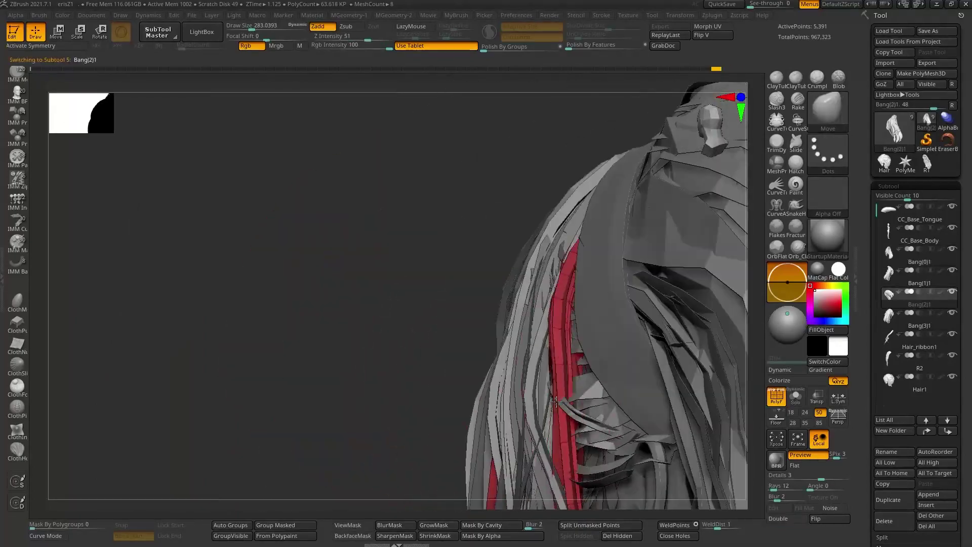
- Work through the overlapping hair subtools beside the ribbon with a resized Move brush, ending with R2 as the active subtool
{"action": "mouse_move", "coordinate": [556, 402]}
{"action": "right_mouse_down"}
{"action": "mouse_move", "coordinate": [515, 339]}
{"action": "mouse_move", "coordinate": [511, 283]}
{"action": "right_mouse_up"}
{"action": "mouse_move", "coordinate": [439, 250]}
{"action": "right_mouse_down"}
{"action": "mouse_move", "coordinate": [419, 307]}
{"action": "mouse_move", "coordinate": [384, 351]}
{"action": "mouse_move", "coordinate": [359, 314]}
{"action": "mouse_move", "coordinate": [402, 283]}
{"action": "mouse_move", "coordinate": [404, 232]}
{"action": "mouse_move", "coordinate": [404, 335]}
{"action": "mouse_move", "coordinate": [420, 322]}
{"action": "right_mouse_up"}
{"action": "left_click", "coordinate": [359, 314], "text": "alt"}
{"action": "key", "text": "s"}
{"action": "left_click", "coordinate": [420, 322], "text": "alt"}
{"action": "right_click_drag", "start_coordinate": [521, 322], "coordinate": [603, 227]}
{"action": "left_click", "coordinate": [448, 319], "text": "alt"}
{"action": "left_click", "coordinate": [430, 319], "text": "alt"}
{"action": "left_click", "coordinate": [395, 314], "text": "alt"}
{"action": "left_click", "coordinate": [415, 324], "text": "alt"}
{"action": "left_click", "coordinate": [400, 324], "text": "alt"}
{"action": "mouse_move", "coordinate": [328, 295]}
{"action": "right_mouse_down"}
{"action": "mouse_move", "coordinate": [375, 317]}
{"action": "mouse_move", "coordinate": [405, 294]}
{"action": "mouse_move", "coordinate": [345, 264]}
{"action": "mouse_move", "coordinate": [385, 258]}
{"action": "mouse_move", "coordinate": [436, 226]}
{"action": "mouse_move", "coordinate": [354, 301]}
{"action": "mouse_move", "coordinate": [430, 268]}
{"action": "right_mouse_up"}
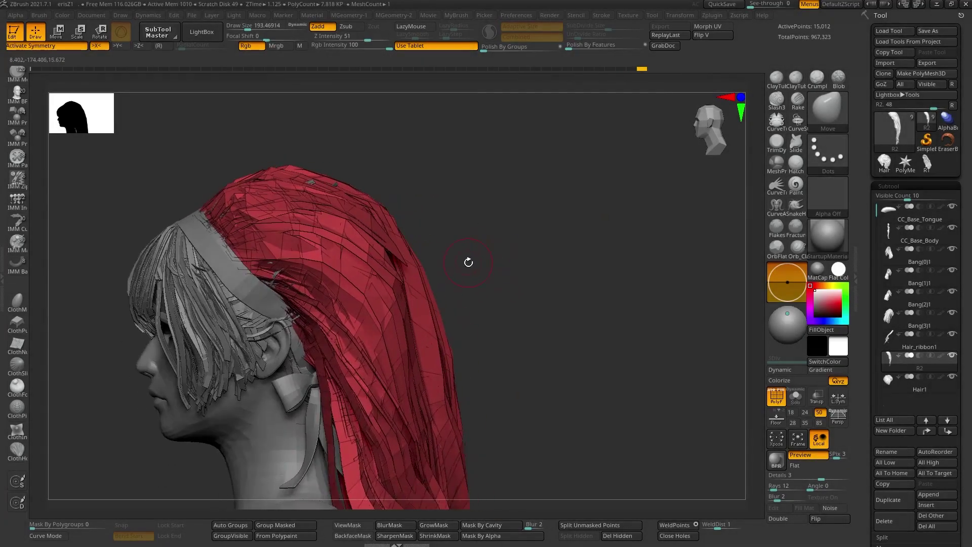
- Smooth out the R2 hair's silhouette over the back of the head and down the back using a large Move brush
{"action": "right_click_drag", "start_coordinate": [378, 214], "coordinate": [303, 267]}
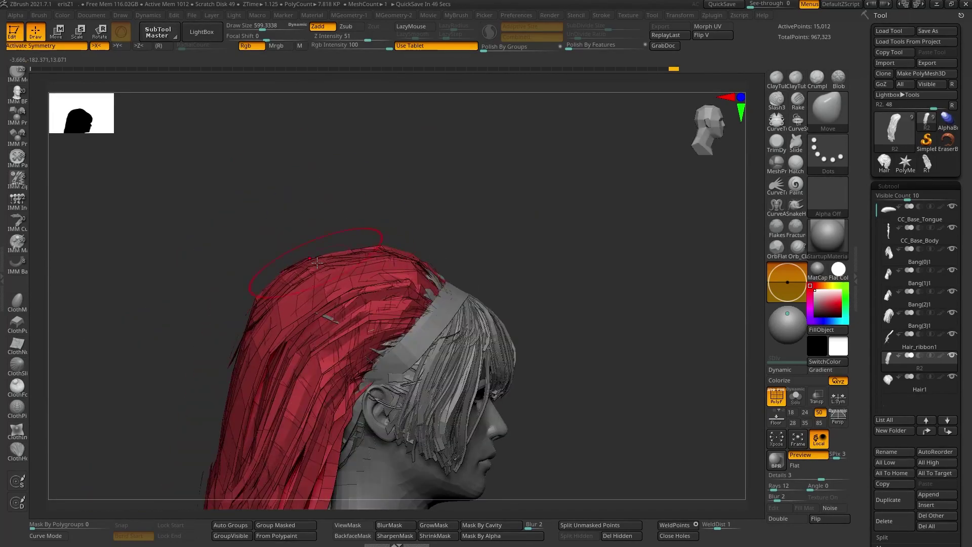
{"action": "right_click_drag", "start_coordinate": [326, 255], "coordinate": [334, 292]}
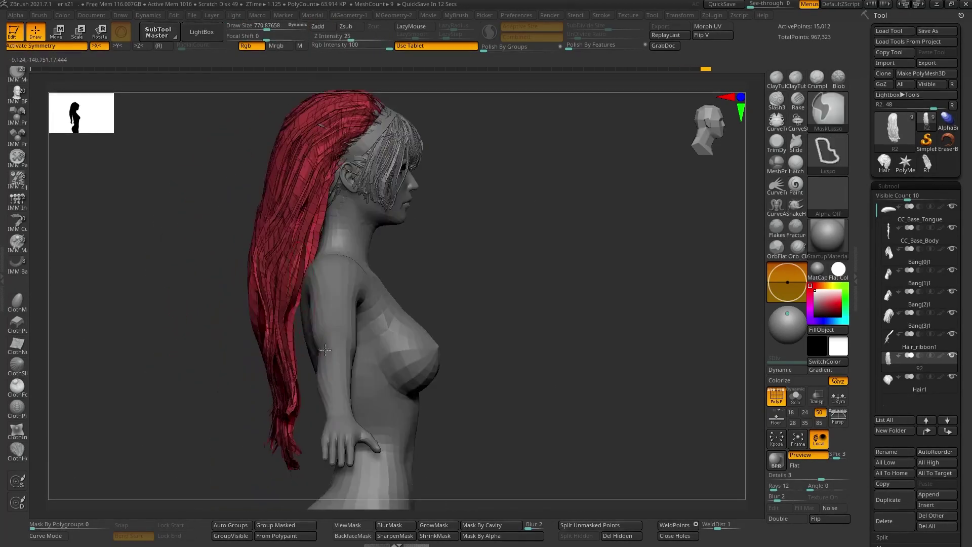
{"action": "right_click_drag", "start_coordinate": [330, 274], "coordinate": [347, 376]}
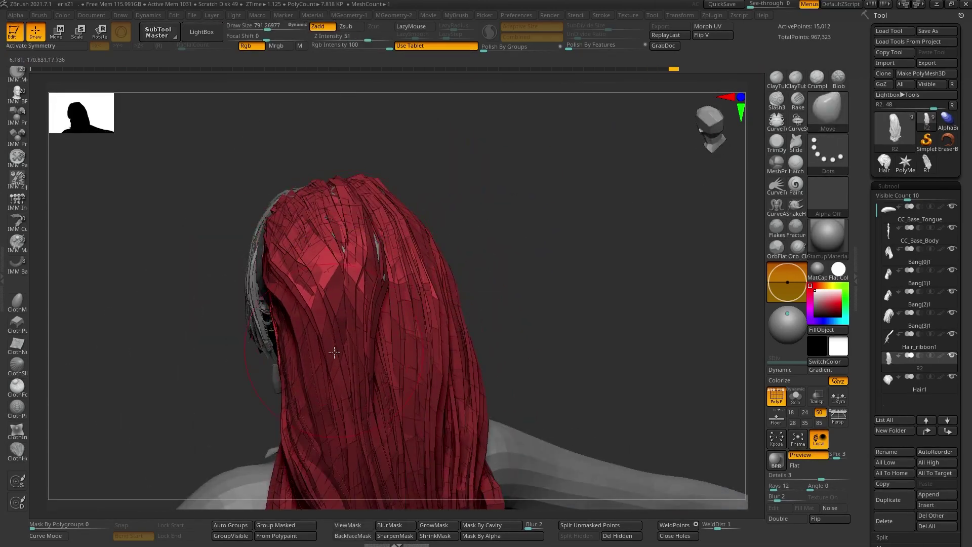
{"action": "mouse_move", "coordinate": [431, 393]}
{"action": "right_mouse_down"}
{"action": "mouse_move", "coordinate": [365, 285]}
{"action": "mouse_move", "coordinate": [350, 281]}
{"action": "right_mouse_up"}
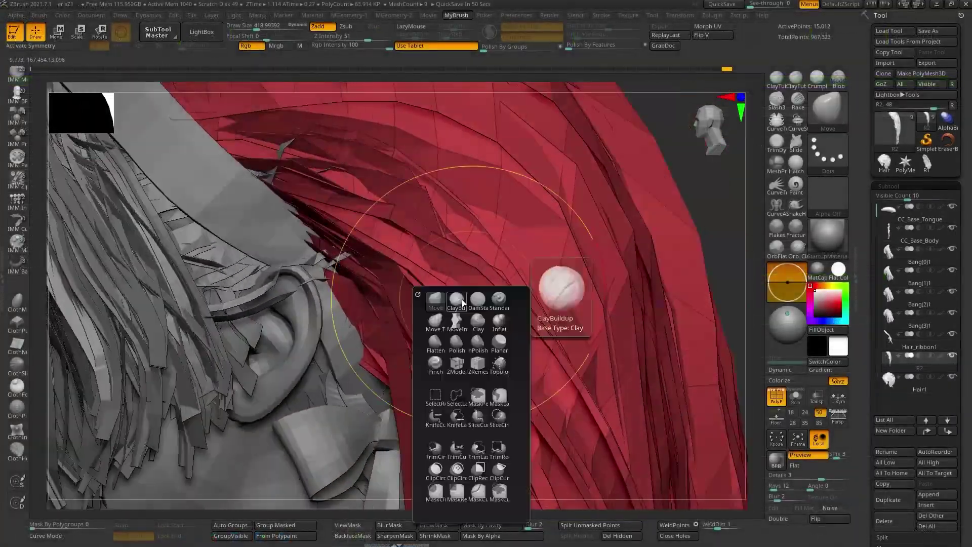
- Tuck the R2 strands in behind the ear and ribbon knot with the Move brush
{"action": "left_click", "coordinate": [528, 304]}
{"action": "right_click_drag", "start_coordinate": [452, 336], "coordinate": [448, 284]}
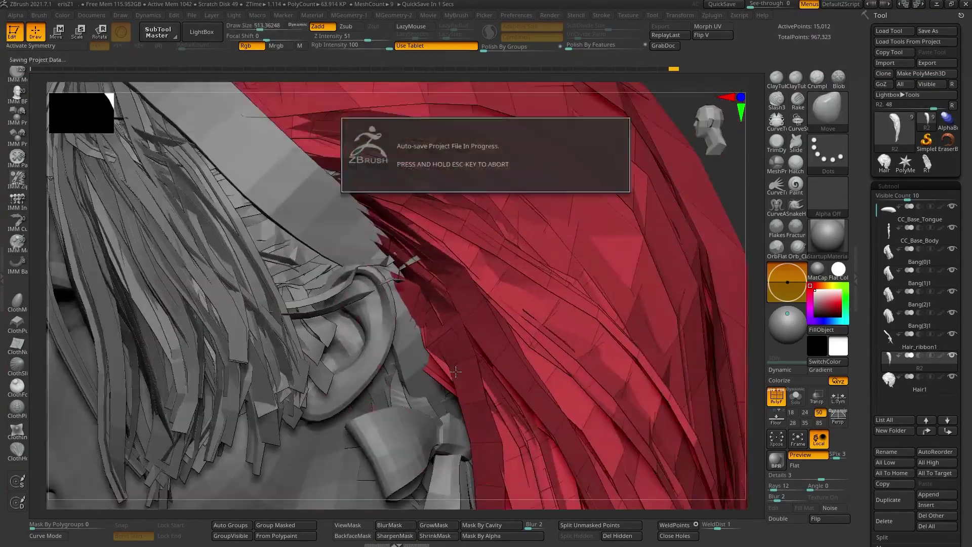
{"action": "key", "text": "s"}
{"action": "left_click_drag", "start_coordinate": [501, 333], "coordinate": [497, 333]}
{"action": "right_click_drag", "start_coordinate": [497, 332], "coordinate": [466, 324]}
{"action": "left_click_drag", "start_coordinate": [400, 241], "coordinate": [377, 231]}
{"action": "left_click_drag", "start_coordinate": [464, 377], "coordinate": [463, 357]}
{"action": "mouse_move", "coordinate": [463, 357]}
{"action": "right_mouse_down", "text": "alt"}
{"action": "mouse_move", "coordinate": [462, 257]}
{"action": "mouse_move", "coordinate": [458, 352]}
{"action": "right_mouse_up", "text": "alt"}
{"action": "mouse_move", "coordinate": [391, 319]}
{"action": "right_mouse_down", "text": "ctrl"}
{"action": "mouse_move", "coordinate": [450, 303]}
{"action": "mouse_move", "coordinate": [426, 264]}
{"action": "right_mouse_up", "text": "ctrl"}
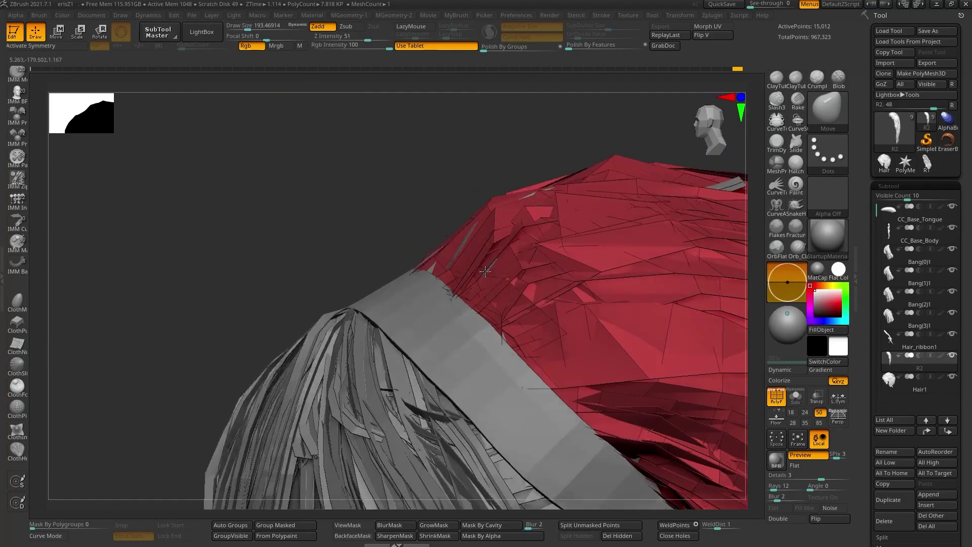
- Reselect R2 and push its strands into place behind the ribbon above the opposite ear
{"action": "right_click_drag", "start_coordinate": [485, 309], "coordinate": [485, 273]}
{"action": "left_click", "coordinate": [485, 270], "text": "alt"}
{"action": "mouse_move", "coordinate": [581, 322]}
{"action": "right_mouse_down"}
{"action": "mouse_move", "coordinate": [432, 347]}
{"action": "mouse_move", "coordinate": [445, 282]}
{"action": "mouse_move", "coordinate": [456, 339]}
{"action": "mouse_move", "coordinate": [390, 358]}
{"action": "right_mouse_up"}
{"action": "left_click", "coordinate": [445, 282], "text": "alt"}
{"action": "key", "text": "s"}
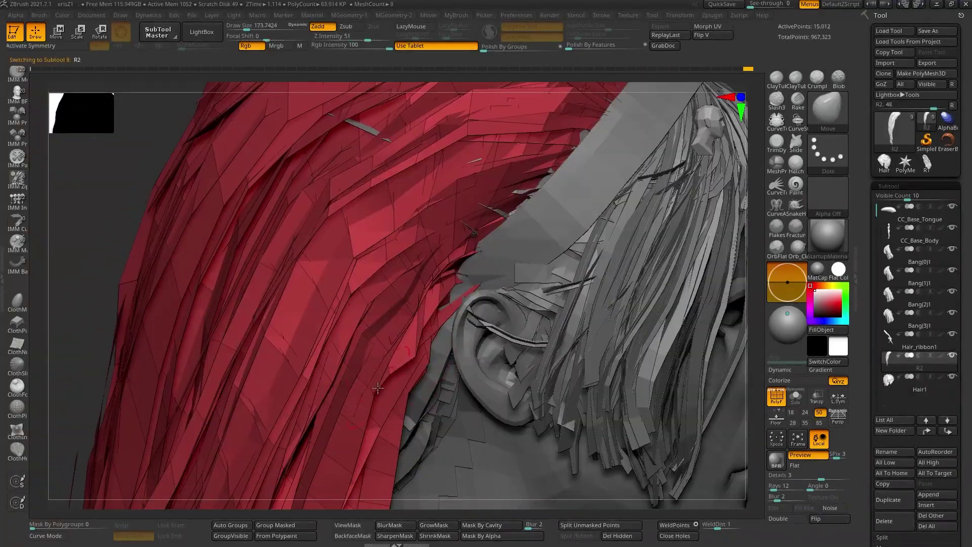
{"action": "left_click_drag", "start_coordinate": [437, 254], "coordinate": [431, 254]}
{"action": "mouse_move", "coordinate": [430, 254]}
{"action": "right_mouse_down"}
{"action": "mouse_move", "coordinate": [451, 289]}
{"action": "mouse_move", "coordinate": [445, 253]}
{"action": "mouse_move", "coordinate": [419, 318]}
{"action": "mouse_move", "coordinate": [363, 372]}
{"action": "mouse_move", "coordinate": [405, 324]}
{"action": "mouse_move", "coordinate": [584, 230]}
{"action": "mouse_move", "coordinate": [415, 365]}
{"action": "right_mouse_up"}
- Reposition an individual R2 strand beside the ear with the Move Topological brush
{"action": "key", "text": "b"}
{"action": "key", "text": "m"}
{"action": "key", "text": "t"}
{"action": "left_click_drag", "start_coordinate": [400, 350], "coordinate": [410, 328]}
- Switch back to the Move brush and refine the R2 strands just behind the ear
{"action": "key", "text": "b"}
{"action": "key", "text": "m"}
{"action": "key", "text": "v"}
{"action": "right_click_drag", "start_coordinate": [410, 328], "coordinate": [381, 337], "text": "ctrl"}
{"action": "key", "text": "s"}
{"action": "left_click_drag", "start_coordinate": [380, 337], "coordinate": [388, 337]}
{"action": "left_click_drag", "start_coordinate": [374, 297], "coordinate": [369, 295]}
{"action": "mouse_move", "coordinate": [369, 295]}
{"action": "right_mouse_down", "text": "ctrl"}
{"action": "mouse_move", "coordinate": [486, 347]}
{"action": "mouse_move", "coordinate": [362, 339]}
{"action": "right_mouse_up", "text": "ctrl"}
- Resize the Move brush and pull the R2 hair above the ear closer to the ribbon
{"action": "right_click_drag", "start_coordinate": [362, 339], "coordinate": [350, 369], "text": "ctrl"}
{"action": "key", "text": "s"}
{"action": "left_click_drag", "start_coordinate": [349, 369], "coordinate": [340, 369]}
{"action": "mouse_move", "coordinate": [354, 369]}
{"action": "right_mouse_down", "text": "alt"}
{"action": "mouse_move", "coordinate": [374, 326]}
{"action": "mouse_move", "coordinate": [342, 259]}
{"action": "mouse_move", "coordinate": [375, 213]}
{"action": "right_mouse_up", "text": "alt"}
{"action": "mouse_move", "coordinate": [375, 213]}
{"action": "right_mouse_down"}
{"action": "mouse_move", "coordinate": [430, 218]}
{"action": "mouse_move", "coordinate": [399, 284]}
{"action": "right_mouse_up"}
{"action": "left_click_drag", "start_coordinate": [393, 251], "coordinate": [372, 241]}
{"action": "mouse_move", "coordinate": [385, 273]}
{"action": "right_mouse_down"}
{"action": "mouse_move", "coordinate": [366, 263]}
{"action": "mouse_move", "coordinate": [398, 308]}
{"action": "mouse_move", "coordinate": [433, 245]}
{"action": "right_mouse_up"}
- Switch to the Move Topological brush and adjust its size for reshaping the R2 hair at the crown
{"action": "key", "text": "b"}
{"action": "key", "text": "m"}
{"action": "key", "text": "t"}
{"action": "key", "text": "s"}
{"action": "right_click_drag", "start_coordinate": [384, 278], "coordinate": [405, 345], "text": "ctrl"}
{"action": "right_click_drag", "start_coordinate": [405, 344], "coordinate": [389, 278]}
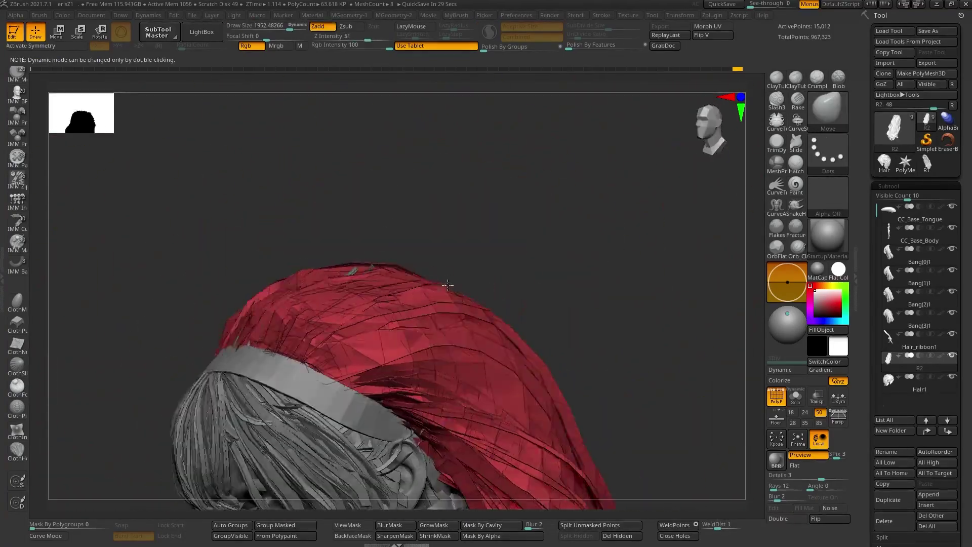
{"action": "left_click", "coordinate": [2, 277]}
{"action": "left_click", "coordinate": [116, 277]}
{"action": "key", "text": "s"}
{"action": "right_click_drag", "start_coordinate": [404, 316], "coordinate": [388, 336], "text": "ctrl"}
{"action": "right_click_drag", "start_coordinate": [388, 337], "coordinate": [417, 244], "text": "alt"}
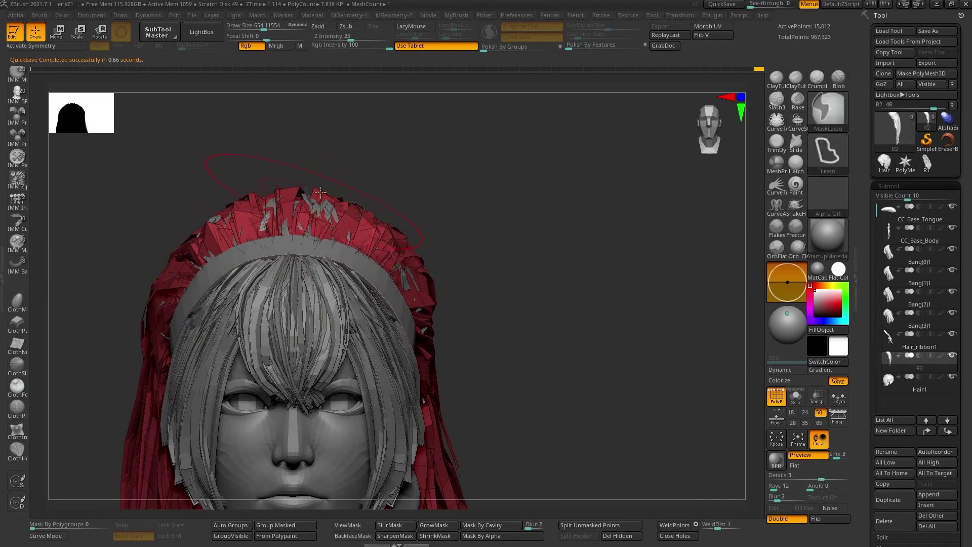
- Pull R2's front edge down along the top of the ribbon to even out the crown
{"action": "right_click_drag", "start_coordinate": [282, 256], "coordinate": [420, 234]}
{"action": "mouse_move", "coordinate": [454, 197]}
{"action": "right_mouse_down"}
{"action": "mouse_move", "coordinate": [297, 189]}
{"action": "mouse_move", "coordinate": [205, 243]}
{"action": "mouse_move", "coordinate": [218, 284]}
{"action": "right_mouse_up"}
{"action": "left_click", "coordinate": [393, 241], "text": "alt"}
{"action": "key", "text": "s"}
{"action": "left_click_drag", "start_coordinate": [391, 264], "coordinate": [392, 276]}
{"action": "right_click_drag", "start_coordinate": [507, 223], "coordinate": [384, 228]}
{"action": "left_click_drag", "start_coordinate": [471, 267], "coordinate": [458, 276]}
{"action": "right_click_drag", "start_coordinate": [557, 218], "coordinate": [455, 218]}
{"action": "left_click_drag", "start_coordinate": [456, 217], "coordinate": [453, 235]}
{"action": "mouse_move", "coordinate": [557, 213]}
{"action": "right_mouse_down"}
{"action": "mouse_move", "coordinate": [525, 226]}
{"action": "mouse_move", "coordinate": [481, 131]}
{"action": "right_mouse_up"}
- Adjust the brush size, refine the R2 strands near the crown, and check their fit around the ear
{"action": "left_click", "coordinate": [387, 253], "text": "alt"}
{"action": "key", "text": "s"}
{"action": "key", "text": "s"}
{"action": "mouse_move", "coordinate": [405, 253]}
{"action": "right_mouse_down"}
{"action": "mouse_move", "coordinate": [360, 243]}
{"action": "mouse_move", "coordinate": [435, 238]}
{"action": "mouse_move", "coordinate": [374, 230]}
{"action": "mouse_move", "coordinate": [365, 263]}
{"action": "right_mouse_up"}
{"action": "key", "text": "s"}
{"action": "left_click_drag", "start_coordinate": [400, 243], "coordinate": [393, 250]}
{"action": "right_click_drag", "start_coordinate": [354, 243], "coordinate": [481, 238]}
{"action": "mouse_move", "coordinate": [314, 283]}
{"action": "right_mouse_down", "text": "ctrl"}
{"action": "mouse_move", "coordinate": [319, 350]}
{"action": "mouse_move", "coordinate": [319, 306]}
{"action": "mouse_move", "coordinate": [304, 280]}
{"action": "mouse_move", "coordinate": [385, 273]}
{"action": "right_mouse_up", "text": "ctrl"}
{"action": "right_click_drag", "start_coordinate": [354, 202], "coordinate": [364, 273], "text": "ctrl"}
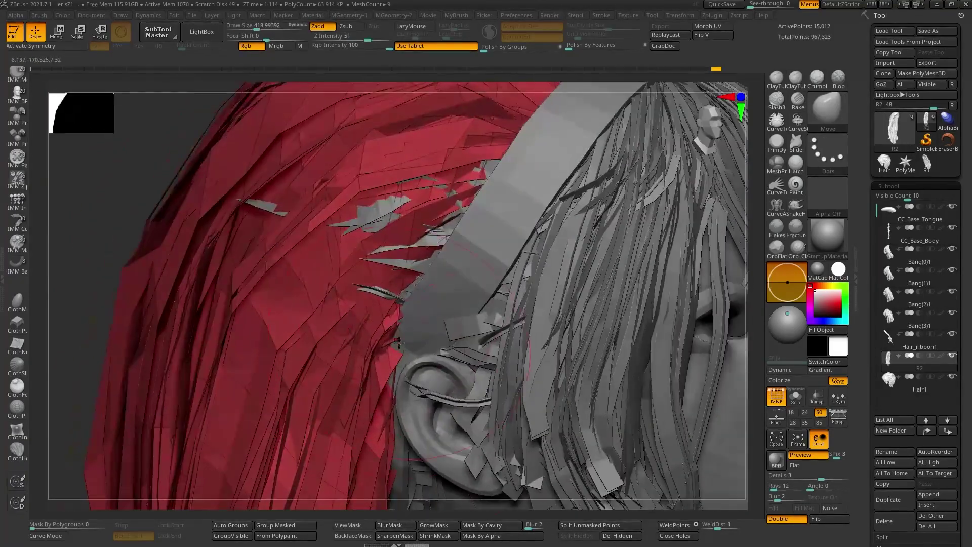
{"action": "left_click", "coordinate": [400, 215], "text": "alt"}
{"action": "right_click_drag", "start_coordinate": [405, 227], "coordinate": [365, 228]}
{"action": "right_click_drag", "start_coordinate": [430, 264], "coordinate": [425, 213], "text": "ctrl"}
{"action": "right_click_drag", "start_coordinate": [527, 213], "coordinate": [477, 199]}
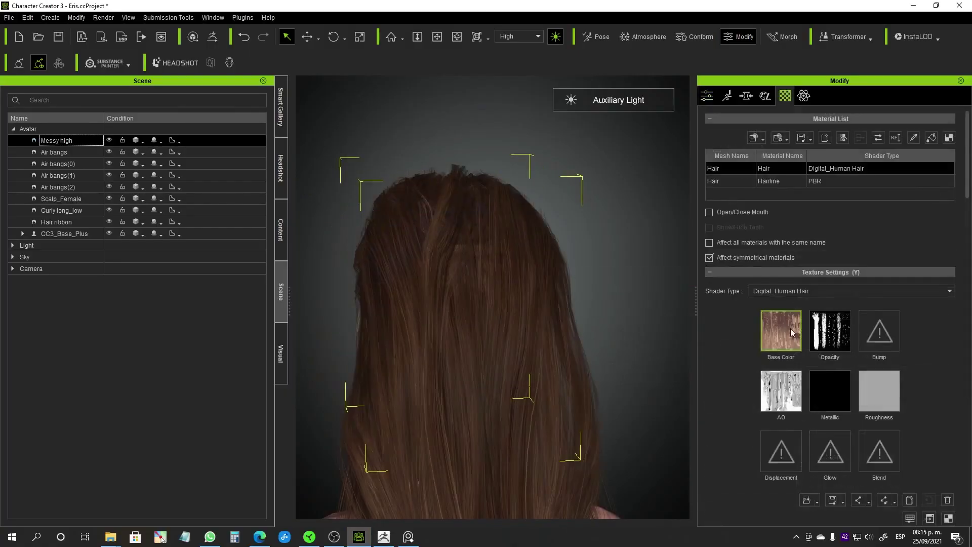
- Switch to Character Creator and set the Messy high hair's strand End Color to black (#000000)
{"action": "scroll", "coordinate": [760, 380], "scroll_direction": "down", "scroll_amount": 5}
{"action": "scroll", "coordinate": [727, 433], "scroll_direction": "down", "scroll_amount": 1}
{"action": "left_click", "coordinate": [949, 492]}
{"action": "left_click_drag", "start_coordinate": [917, 289], "coordinate": [918, 323]}
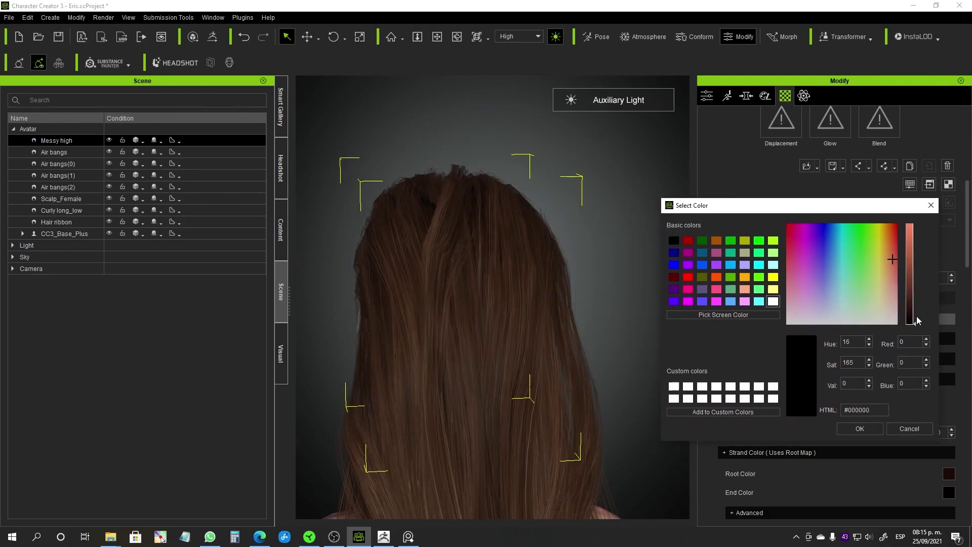
{"action": "left_click", "coordinate": [860, 428]}
{"action": "left_click", "coordinate": [800, 512]}
{"action": "scroll", "coordinate": [800, 476], "scroll_direction": "down", "scroll_amount": 5}
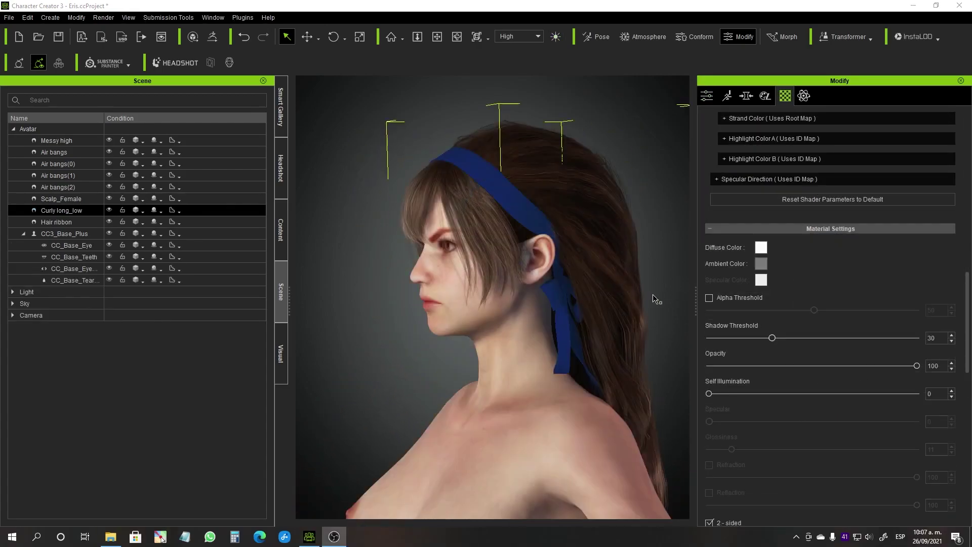
- Activate hair color on the Curly long_low material and set its strand Root Color to dark red
{"action": "scroll", "coordinate": [798, 284], "scroll_direction": "up", "scroll_amount": 10}
{"action": "scroll", "coordinate": [735, 354], "scroll_direction": "down", "scroll_amount": 3}
{"action": "left_click", "coordinate": [713, 401]}
{"action": "scroll", "coordinate": [724, 403], "scroll_direction": "down", "scroll_amount": 3}
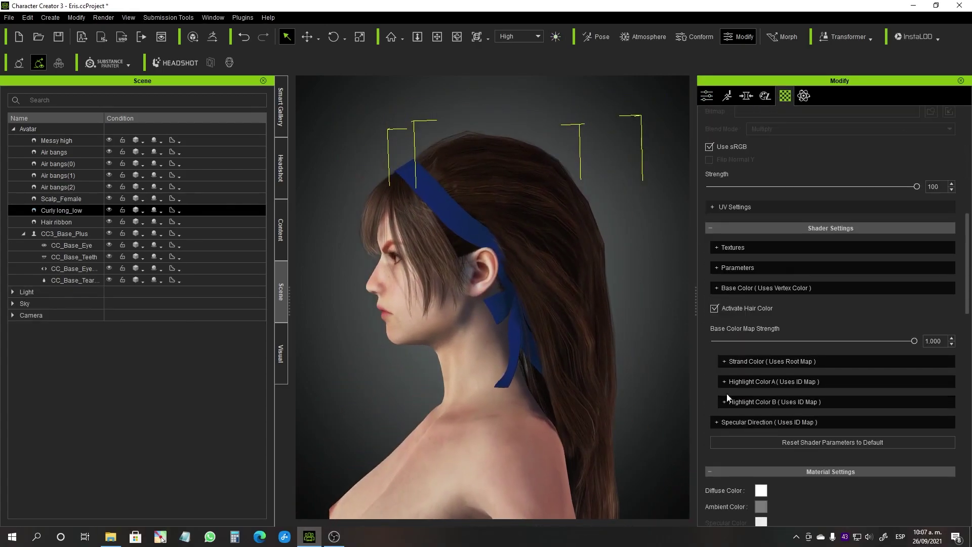
{"action": "left_click", "coordinate": [729, 361]}
{"action": "left_click", "coordinate": [949, 382]}
{"action": "left_click_drag", "start_coordinate": [497, 152], "coordinate": [795, 274]}
{"action": "left_click_drag", "start_coordinate": [897, 380], "coordinate": [897, 366]}
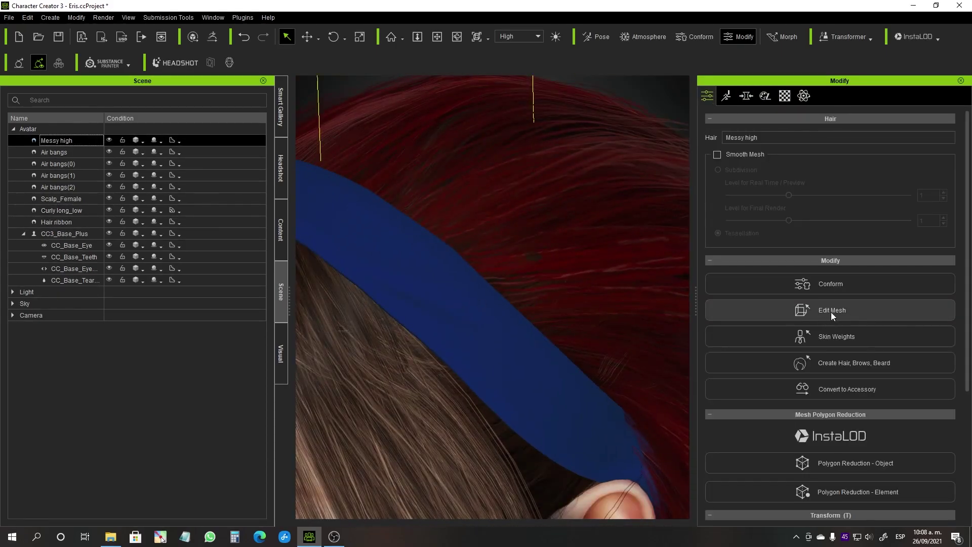
- Start mesh editing for the Messy high hair and check its fit around the ribbon from the front and side
{"action": "left_click", "coordinate": [831, 310]}
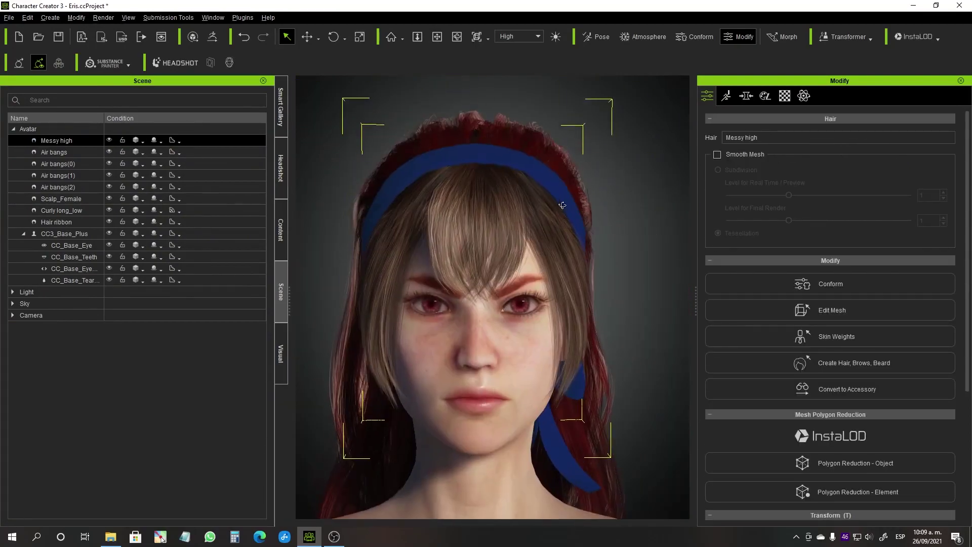
{"action": "right_click_drag", "start_coordinate": [563, 205], "coordinate": [385, 222]}
{"action": "right_click_drag", "start_coordinate": [446, 375], "coordinate": [524, 386]}
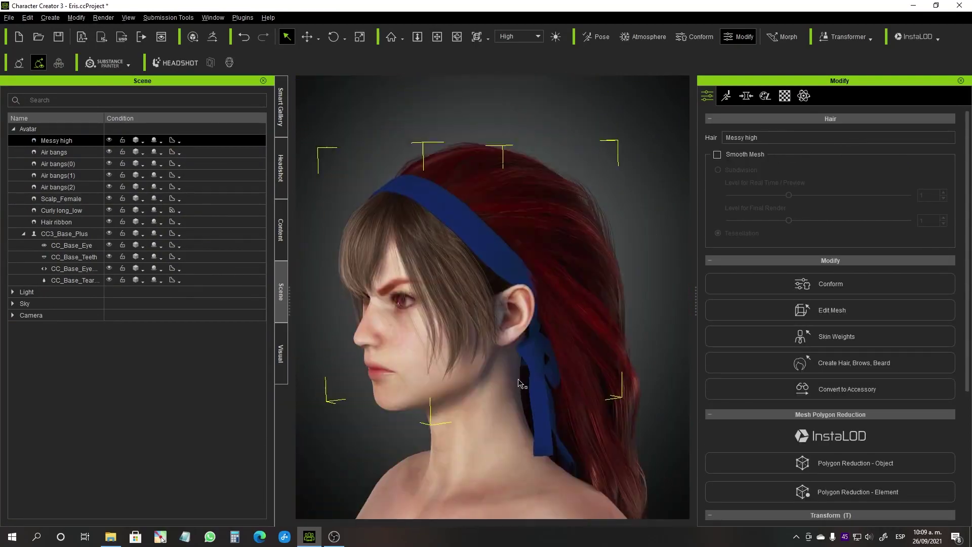
- Adjust the Curly long_low base color texture to hue -14 and saturation 8
{"action": "left_click", "coordinate": [57, 210]}
{"action": "left_click", "coordinate": [785, 95]}
{"action": "scroll", "coordinate": [901, 351], "scroll_direction": "down", "scroll_amount": 6}
{"action": "scroll", "coordinate": [902, 351], "scroll_direction": "up", "scroll_amount": 3}
{"action": "left_click", "coordinate": [910, 367]}
{"action": "left_click_drag", "start_coordinate": [496, 93], "coordinate": [746, 109]}
{"action": "left_click_drag", "start_coordinate": [720, 334], "coordinate": [730, 335]}
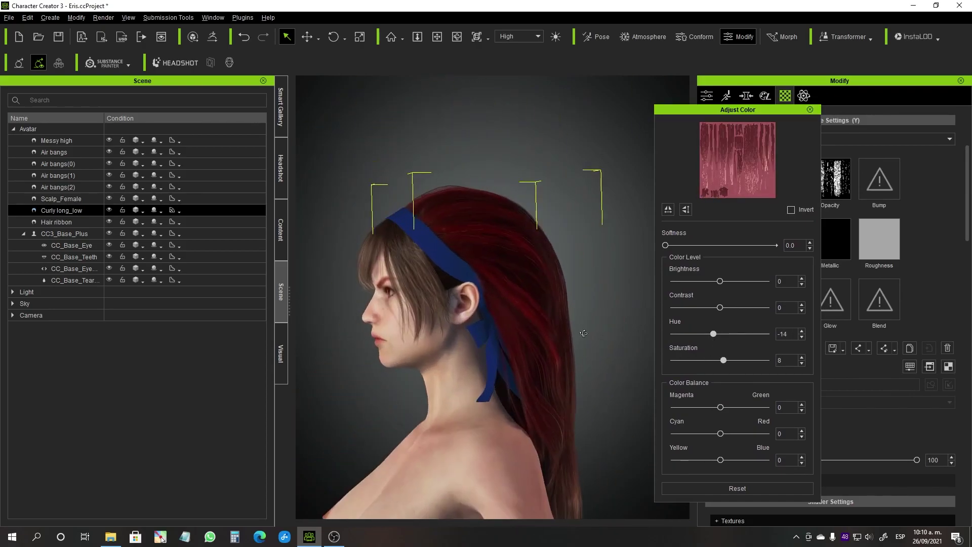
- Lower the base color texture's brightness to -9 and shift its color balance toward magenta
{"action": "left_click_drag", "start_coordinate": [720, 281], "coordinate": [718, 285]}
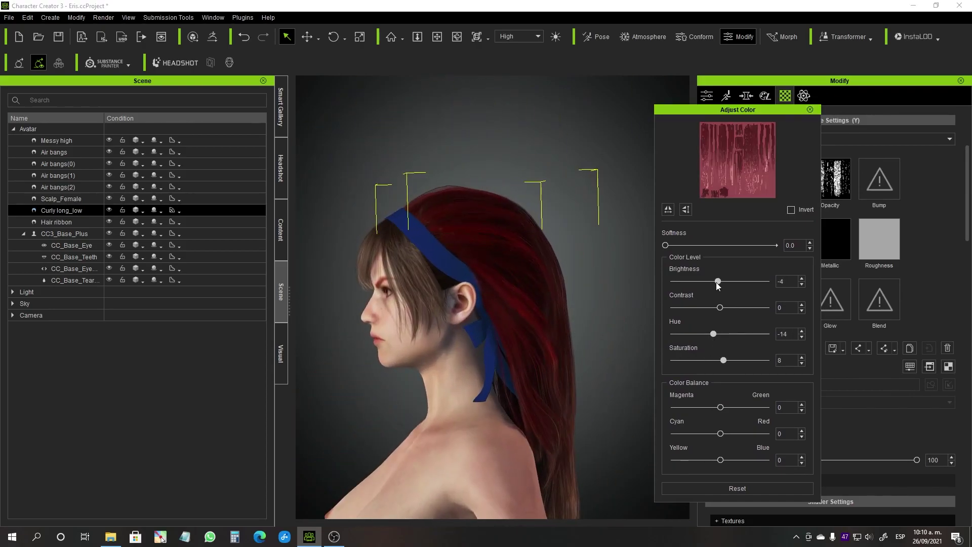
{"action": "left_click_drag", "start_coordinate": [720, 407], "coordinate": [707, 411]}
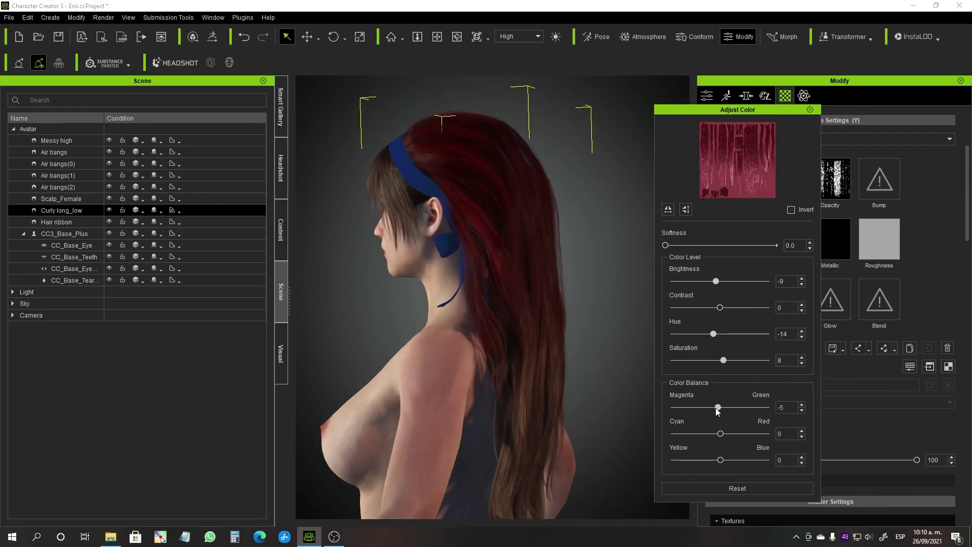
{"action": "left_click", "coordinate": [810, 110]}
- Set Curly long_low's strand End Color to a brighter red and its End Color Strength to 0.710
{"action": "scroll", "coordinate": [892, 361], "scroll_direction": "down", "scroll_amount": 10}
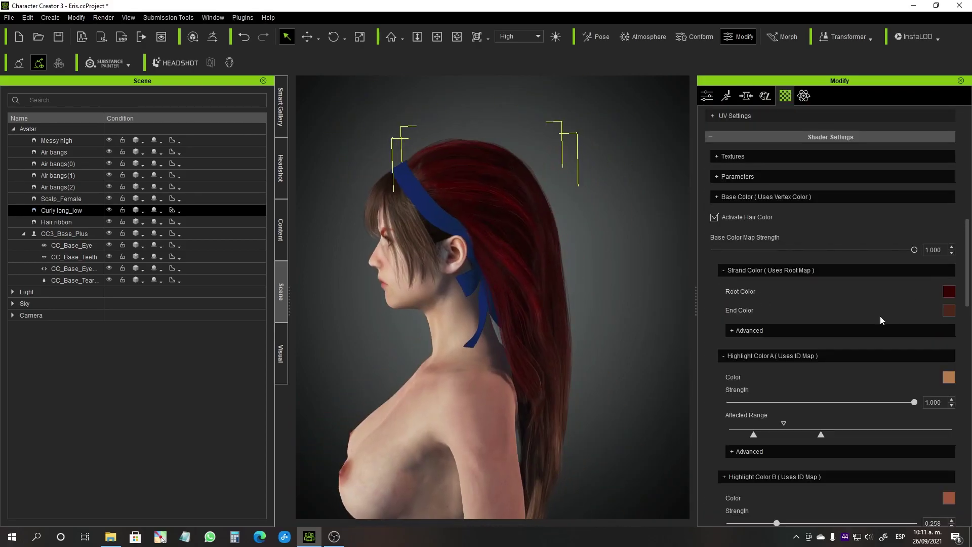
{"action": "left_click", "coordinate": [949, 309]}
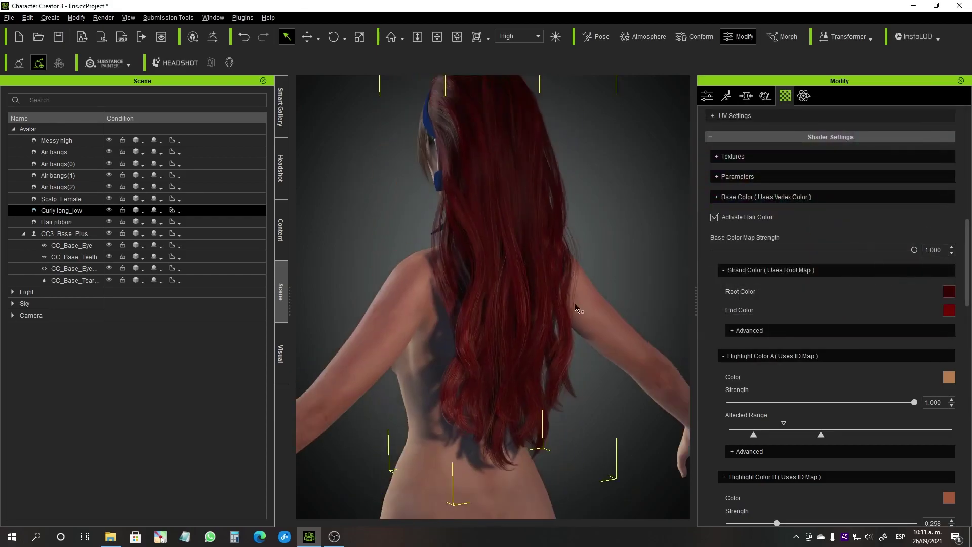
{"action": "left_click", "coordinate": [949, 310]}
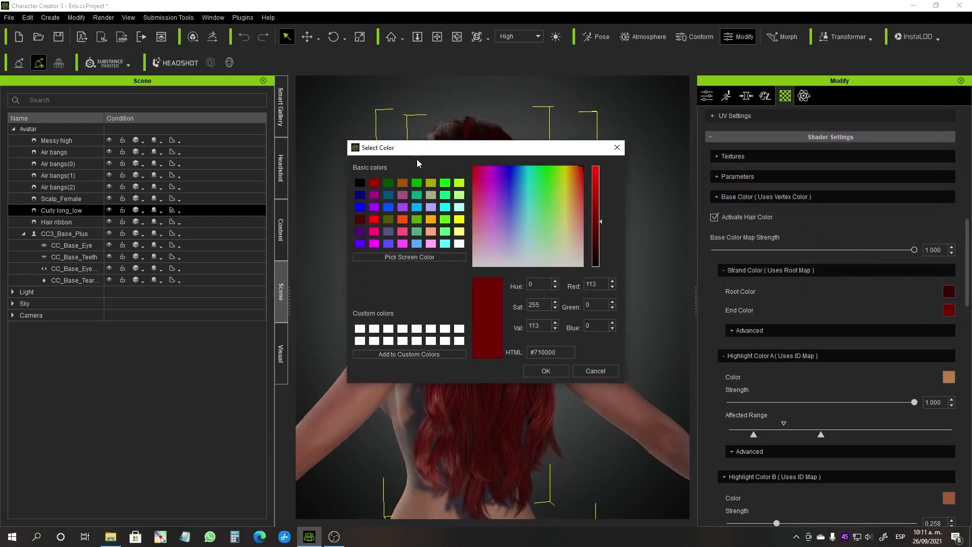
{"action": "left_click_drag", "start_coordinate": [455, 147], "coordinate": [726, 141]}
{"action": "left_click", "coordinate": [806, 365]}
{"action": "left_click", "coordinate": [759, 330]}
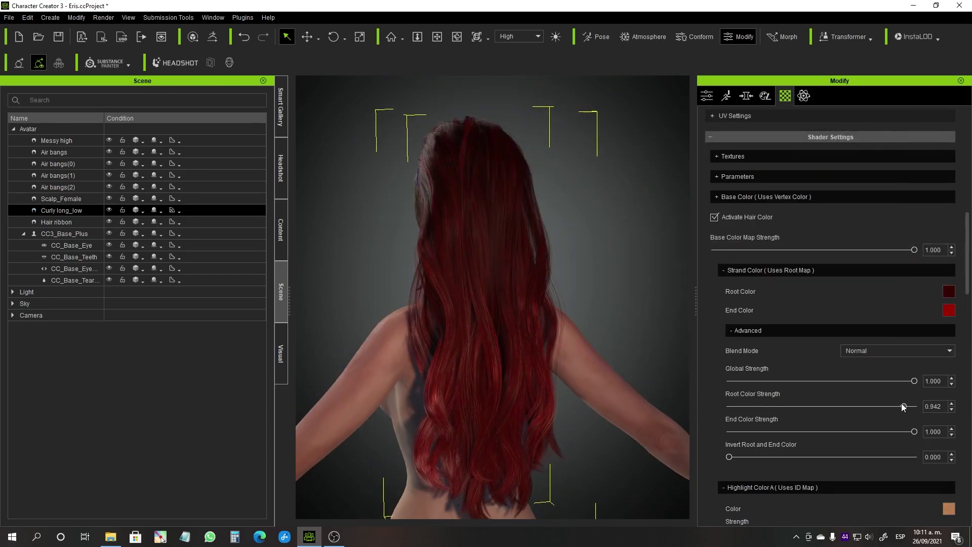
{"action": "left_click_drag", "start_coordinate": [761, 431], "coordinate": [863, 433]}
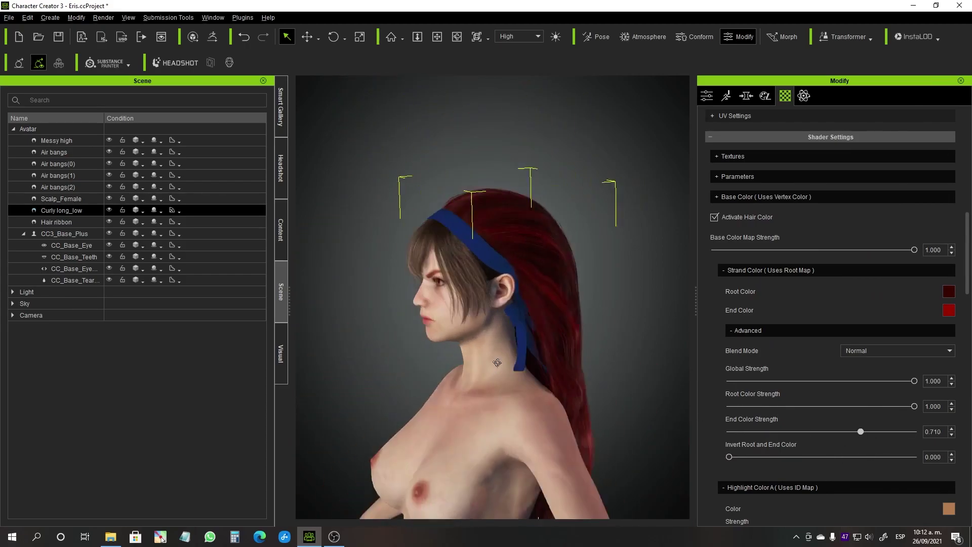
- Set Highlight Color A of the Curly long_low hair to black
{"action": "scroll", "coordinate": [809, 477], "scroll_direction": "down", "scroll_amount": 3}
{"action": "left_click", "coordinate": [949, 417]}
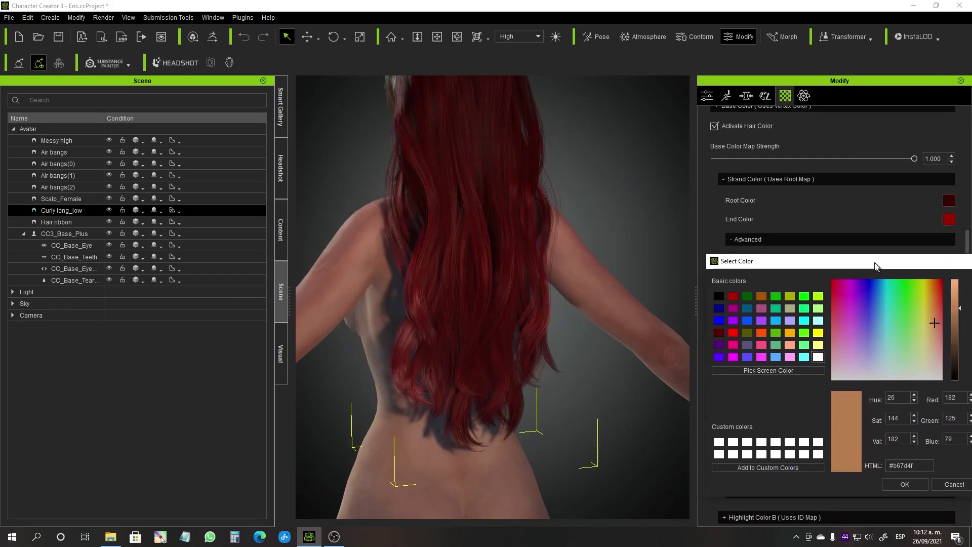
{"action": "left_click", "coordinate": [890, 481]}
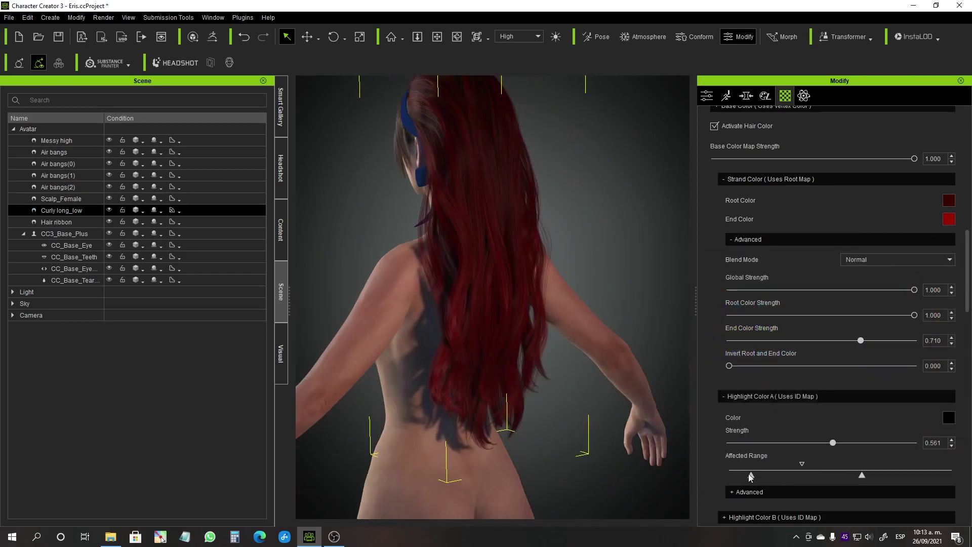
- Narrow the Affected Range of Curly long_low's Highlight Color A and set its Overlap End Color to 0.914
{"action": "left_click_drag", "start_coordinate": [777, 476], "coordinate": [775, 476]}
{"action": "left_click", "coordinate": [750, 492]}
{"action": "scroll", "coordinate": [750, 492], "scroll_direction": "down", "scroll_amount": 3}
{"action": "mouse_move", "coordinate": [915, 451]}
{"action": "left_mouse_down"}
{"action": "mouse_move", "coordinate": [818, 452]}
{"action": "mouse_move", "coordinate": [899, 452]}
{"action": "left_mouse_up"}
{"action": "mouse_move", "coordinate": [850, 380]}
{"action": "right_mouse_down", "text": "alt"}
{"action": "mouse_move", "coordinate": [302, 347]}
{"action": "mouse_move", "coordinate": [322, 325]}
{"action": "right_mouse_up", "text": "alt"}
{"action": "key", "text": "ctrl+l"}
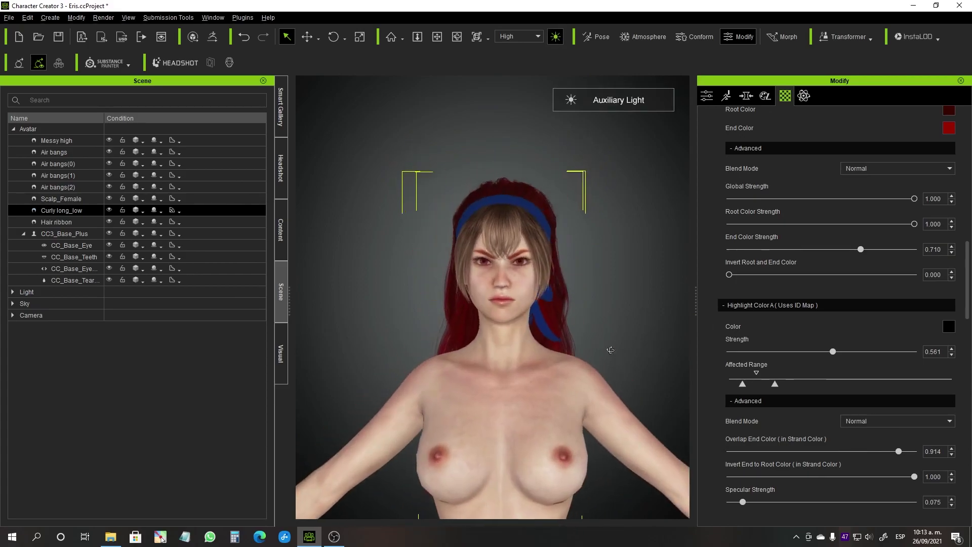
- Open the strand End Color of the Messy high hair for editing
{"action": "left_click", "coordinate": [59, 199], "text": "ctrl"}
{"action": "left_click", "coordinate": [56, 140]}
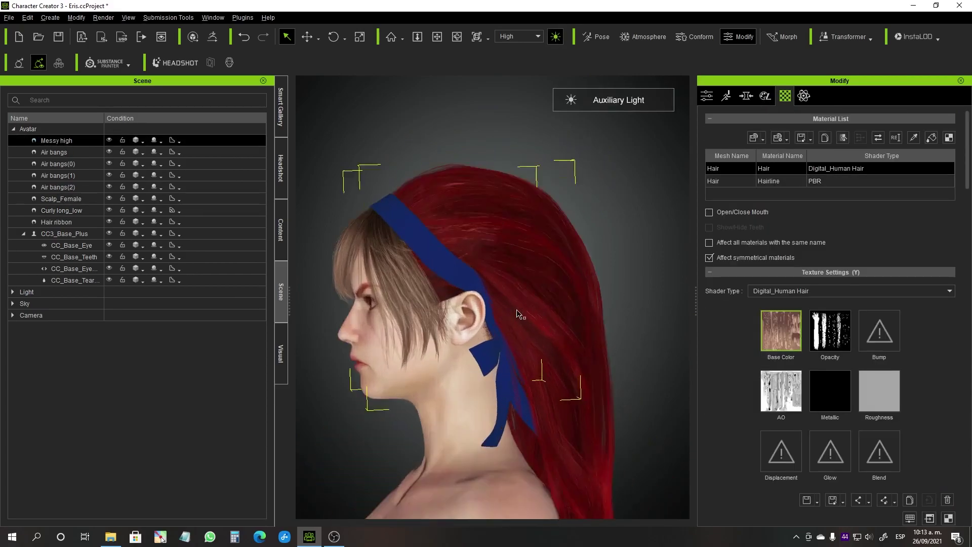
{"action": "right_click_drag", "start_coordinate": [618, 372], "coordinate": [542, 372]}
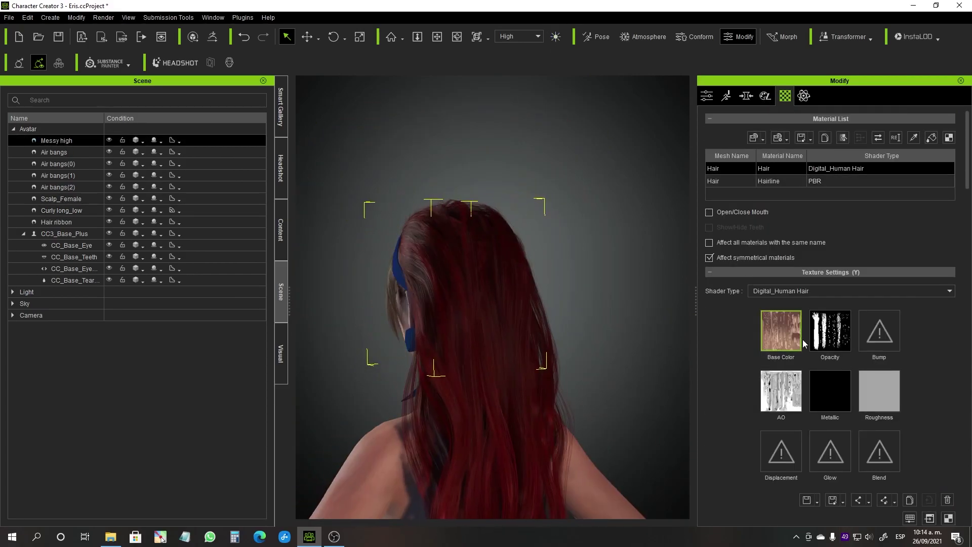
{"action": "scroll", "coordinate": [779, 341], "scroll_direction": "down", "scroll_amount": 2}
{"action": "left_click", "coordinate": [948, 458]}
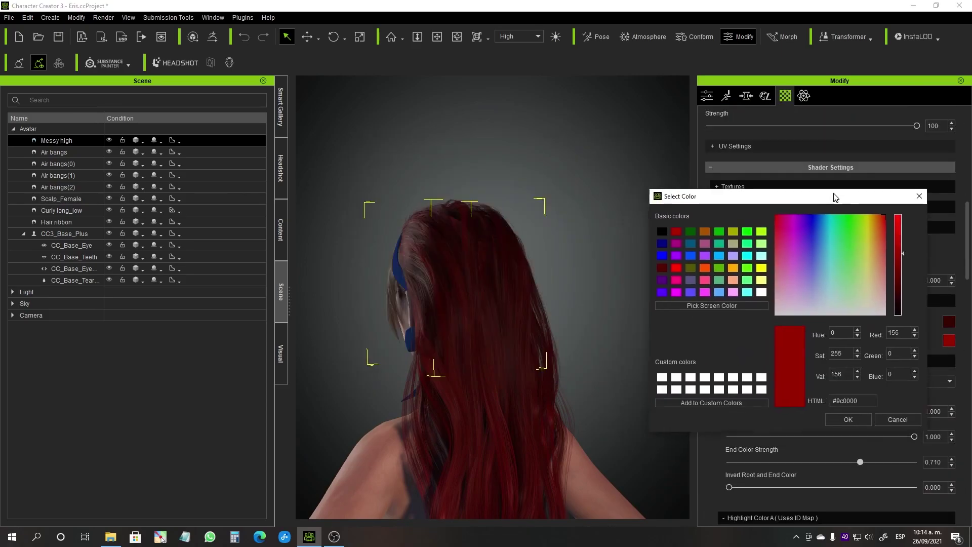
- Toggle the auxiliary light and examine how the bangs and rear hair colors match around the head
{"action": "left_click", "coordinate": [122, 212]}
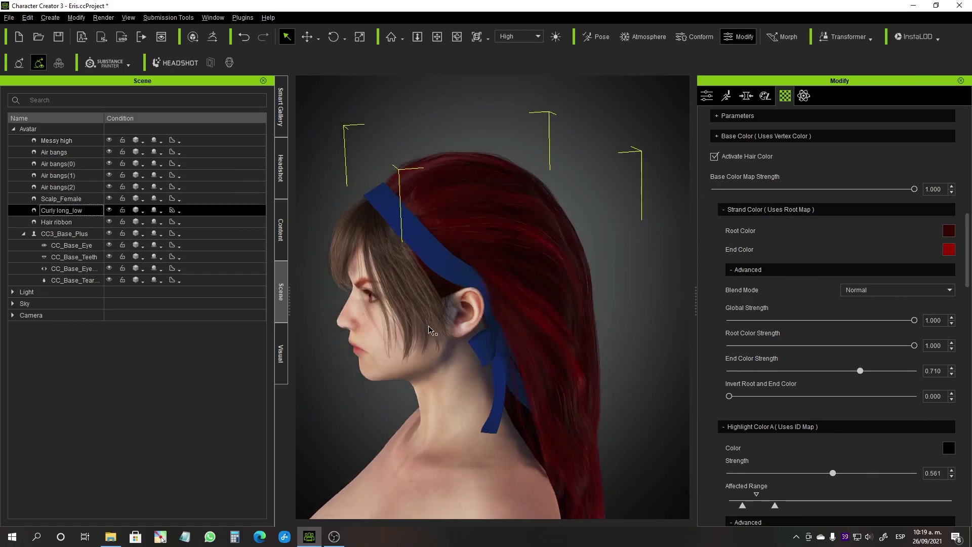
{"action": "left_click", "coordinate": [555, 36]}
{"action": "right_click_drag", "start_coordinate": [525, 140], "coordinate": [658, 324]}
{"action": "scroll", "coordinate": [506, 283], "scroll_direction": "up", "scroll_amount": 2}
{"action": "scroll", "coordinate": [876, 147], "scroll_direction": "up", "scroll_amount": 10}
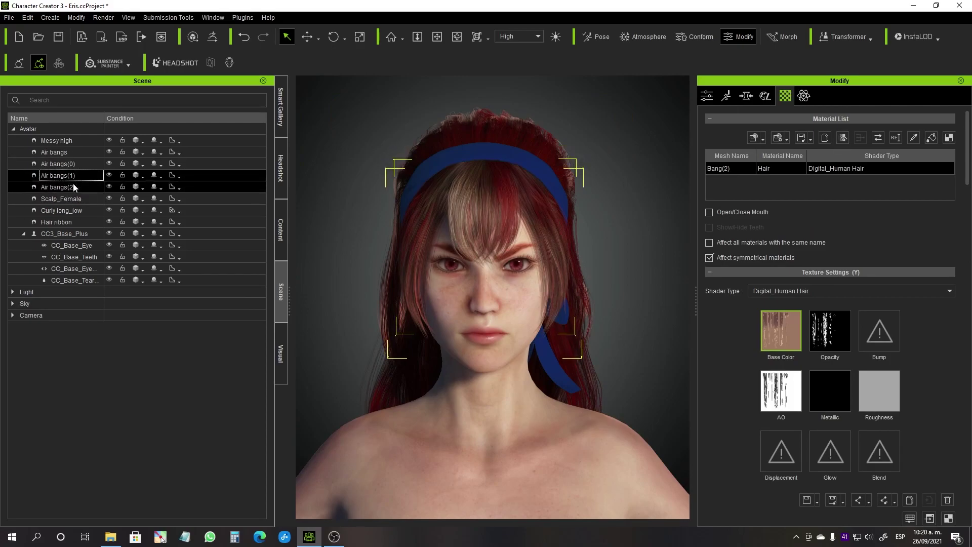
{"action": "right_click_drag", "start_coordinate": [617, 306], "coordinate": [575, 317]}
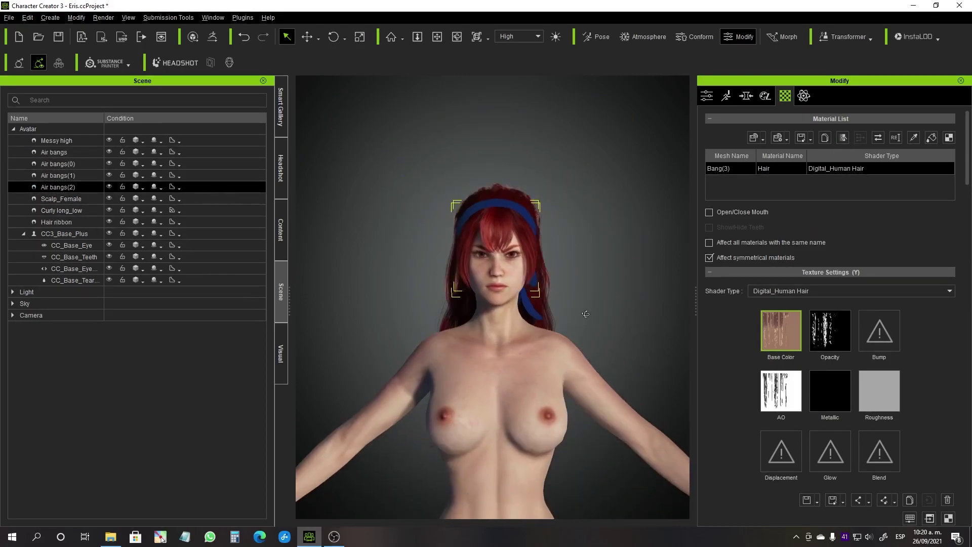
{"action": "scroll", "coordinate": [598, 304], "scroll_direction": "up", "scroll_amount": 4}
{"action": "middle_click_drag", "start_coordinate": [610, 283], "coordinate": [618, 332]}
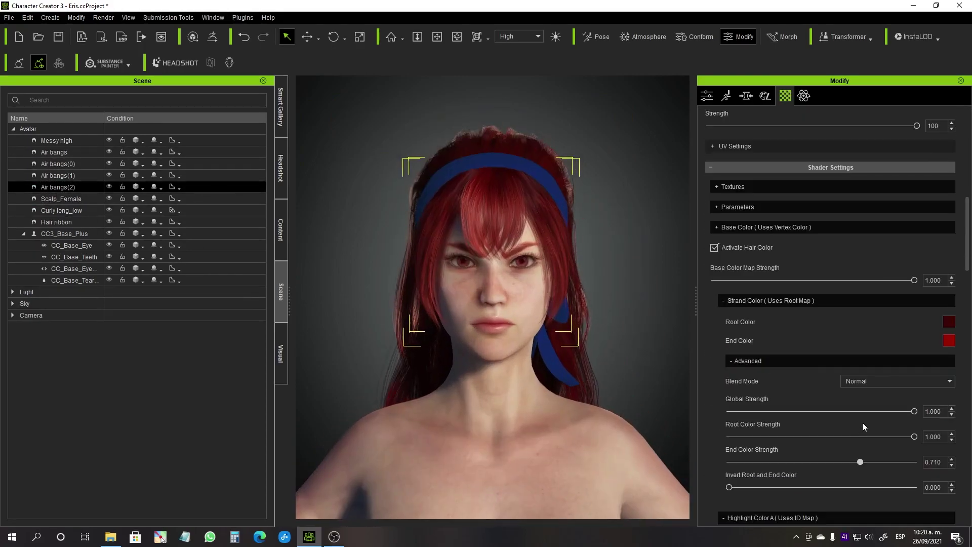
- Adjust the strand End Color of Air bangs(2) to a darker red and raise its End Color Strength
{"action": "left_click", "coordinate": [948, 341]}
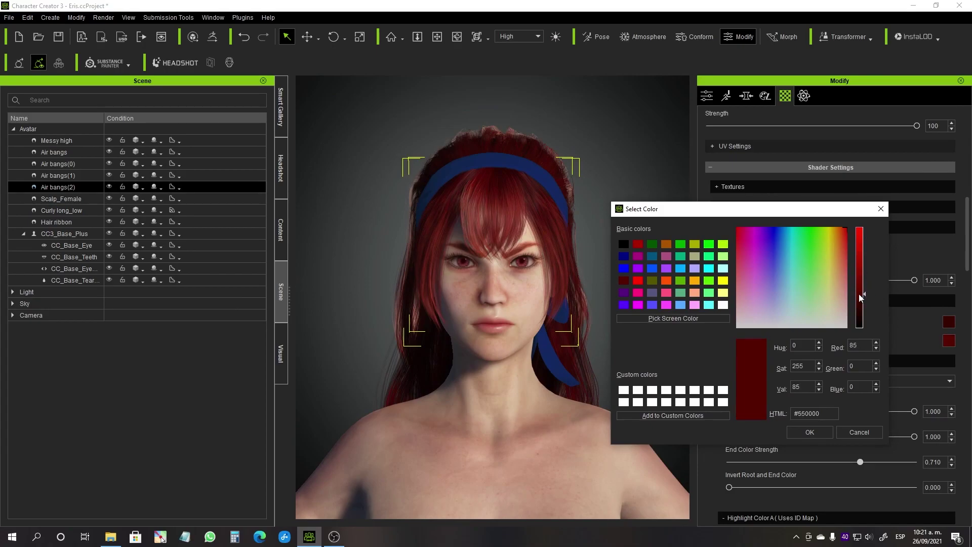
{"action": "left_click", "coordinate": [825, 432]}
{"action": "left_click_drag", "start_coordinate": [873, 461], "coordinate": [887, 462]}
{"action": "left_click", "coordinate": [949, 341]}
{"action": "left_click", "coordinate": [826, 423]}
- Enable Smooth Mesh with Tessellation for the Air bangs(2) hair
{"action": "scroll", "coordinate": [635, 317], "scroll_direction": "down", "scroll_amount": 5}
{"action": "left_click", "coordinate": [707, 96]}
{"action": "left_click", "coordinate": [718, 154]}
{"action": "scroll", "coordinate": [603, 341], "scroll_direction": "up", "scroll_amount": 6}
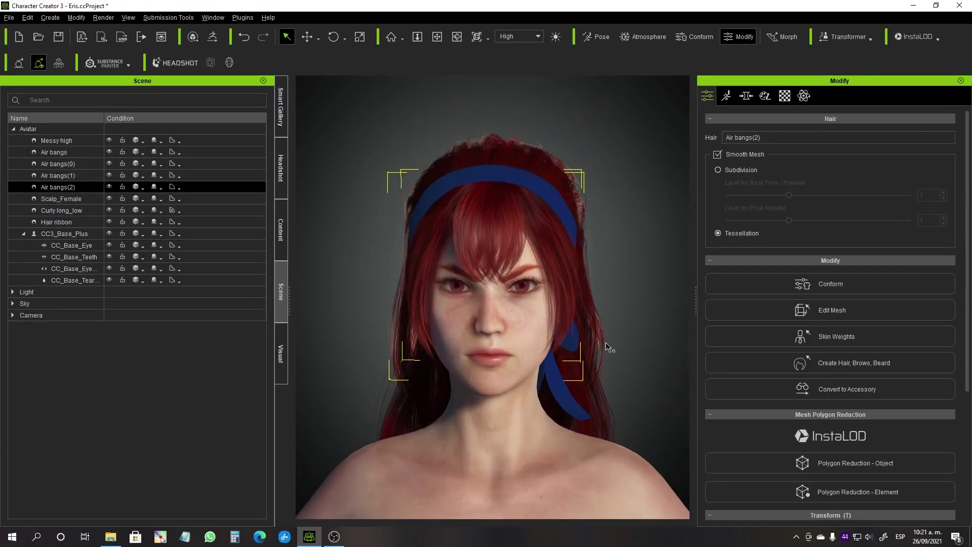
{"action": "scroll", "coordinate": [612, 326], "scroll_direction": "down", "scroll_amount": 3}
{"action": "scroll", "coordinate": [612, 325], "scroll_direction": "up", "scroll_amount": 2}
- Enable Smooth Mesh for the other Air bangs hair pieces
{"action": "left_click", "coordinate": [58, 176]}
{"action": "left_click", "coordinate": [45, 155]}
{"action": "left_click", "coordinate": [718, 155]}
{"action": "scroll", "coordinate": [586, 284], "scroll_direction": "down", "scroll_amount": 3}
{"action": "right_click_drag", "start_coordinate": [586, 284], "coordinate": [610, 358]}
- Apply Smooth Mesh with Tessellation to the Messy high hair and inspect the result up close
{"action": "left_click", "coordinate": [56, 141]}
{"action": "left_click", "coordinate": [717, 155]}
{"action": "left_click", "coordinate": [718, 233]}
{"action": "scroll", "coordinate": [607, 289], "scroll_direction": "up", "scroll_amount": 4}
{"action": "scroll", "coordinate": [575, 254], "scroll_direction": "down", "scroll_amount": 6}
{"action": "scroll", "coordinate": [631, 340], "scroll_direction": "up", "scroll_amount": 8}
{"action": "scroll", "coordinate": [609, 358], "scroll_direction": "down", "scroll_amount": 8}
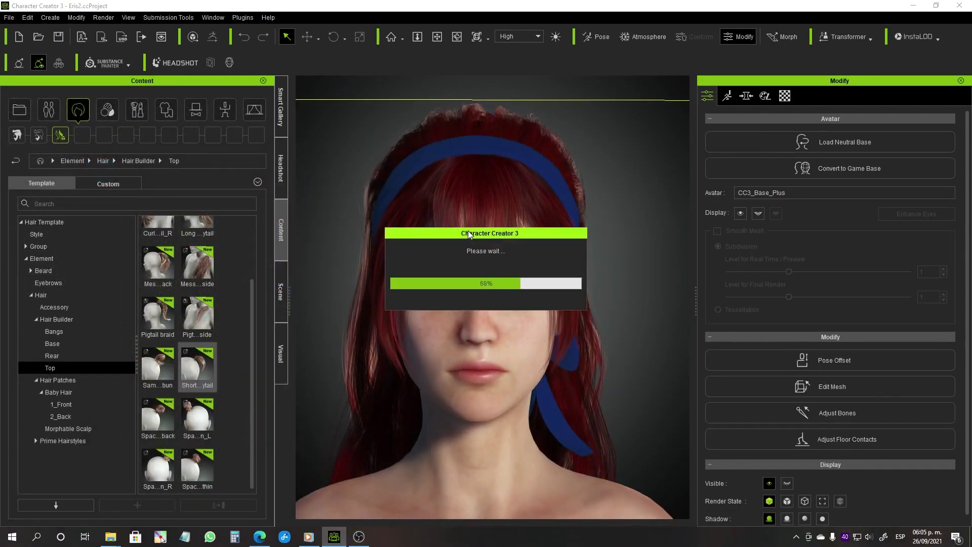
- Send the avatar with its hair pieces and the new Short ponytail to ZBrush through GoZ
{"action": "right_click_drag", "start_coordinate": [468, 235], "coordinate": [375, 253]}
{"action": "right_click_drag", "start_coordinate": [622, 304], "coordinate": [585, 305]}
{"action": "right_click_drag", "start_coordinate": [569, 267], "coordinate": [597, 324]}
{"action": "left_click", "coordinate": [280, 292]}
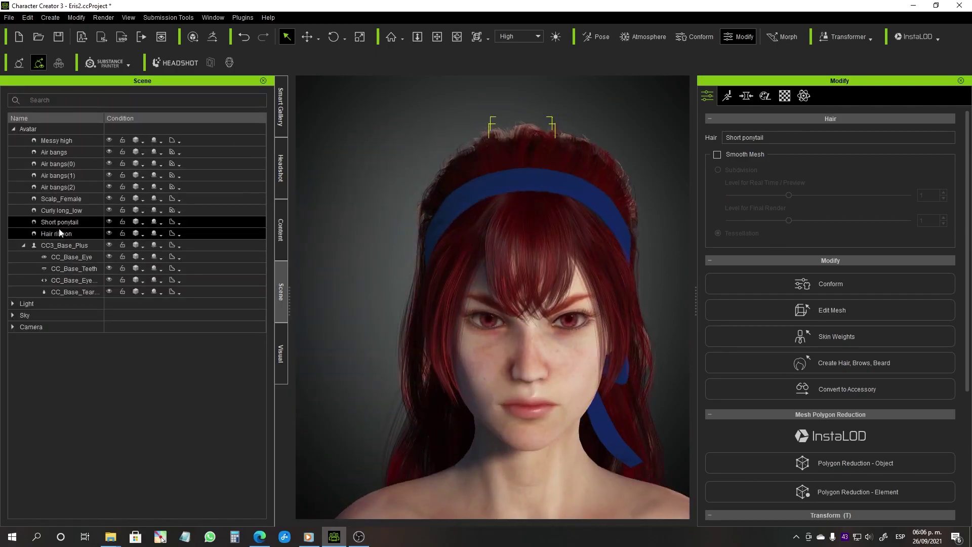
{"action": "left_click", "coordinate": [64, 245]}
{"action": "left_click", "coordinate": [211, 62]}
{"action": "left_click", "coordinate": [427, 406]}
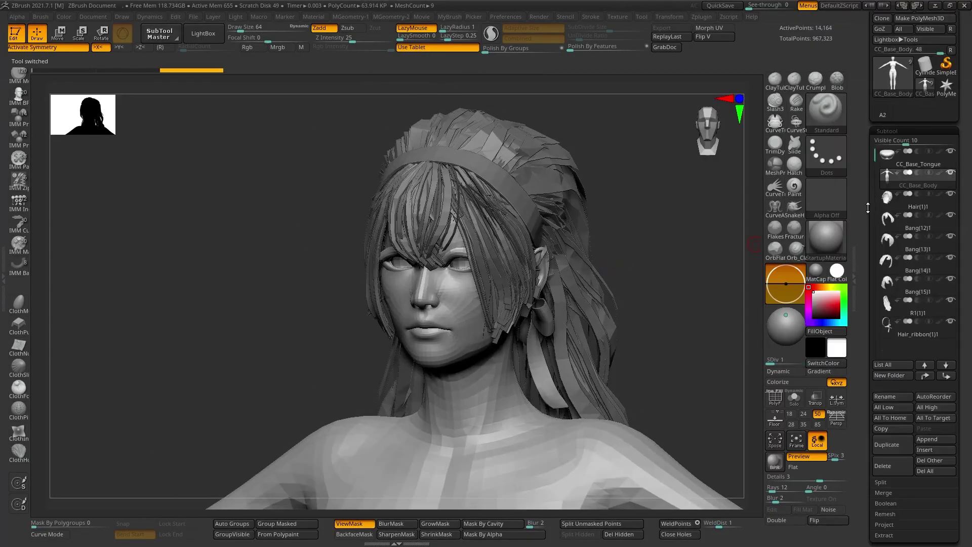
- Append the short ponytail mesh to the body tool and move it to the top of the head
{"action": "left_click", "coordinate": [936, 439]}
{"action": "left_click_drag", "start_coordinate": [623, 262], "coordinate": [559, 182]}
{"action": "left_click", "coordinate": [538, 228], "text": "alt"}
{"action": "key", "text": "shift+f"}
{"action": "key", "text": "w"}
{"action": "left_click_drag", "start_coordinate": [545, 229], "coordinate": [373, 152]}
{"action": "left_click_drag", "start_coordinate": [457, 193], "coordinate": [551, 193]}
{"action": "left_click_drag", "start_coordinate": [406, 219], "coordinate": [346, 226], "text": "shift"}
{"action": "left_click_drag", "start_coordinate": [603, 304], "coordinate": [626, 332], "text": "alt"}
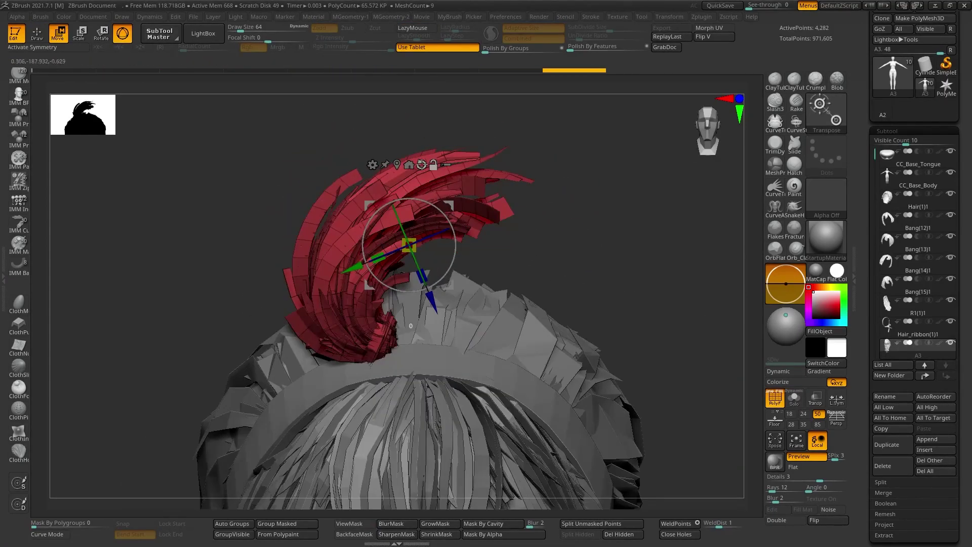
- Scale the ponytail down and stand it upright at the center of the crown behind the headband
{"action": "left_click_drag", "start_coordinate": [373, 248], "coordinate": [369, 247]}
{"action": "mouse_move", "coordinate": [531, 243]}
{"action": "left_mouse_down"}
{"action": "mouse_move", "coordinate": [608, 243]}
{"action": "mouse_move", "coordinate": [532, 243]}
{"action": "left_mouse_up"}
{"action": "left_click_drag", "start_coordinate": [373, 245], "coordinate": [390, 245]}
{"action": "right_click_drag", "start_coordinate": [531, 253], "coordinate": [514, 213], "text": "ctrl"}
{"action": "left_click_drag", "start_coordinate": [513, 213], "coordinate": [472, 128], "text": "alt"}
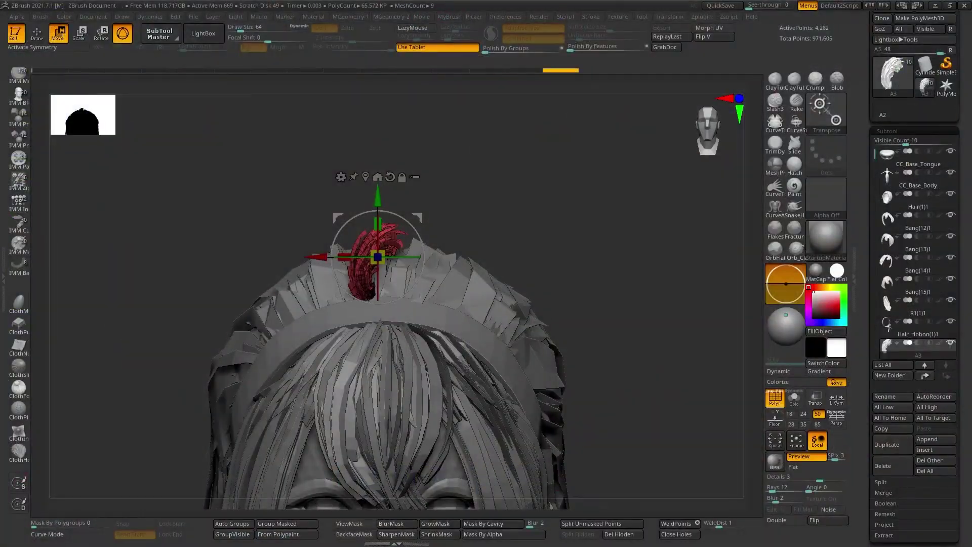
- Bring up the character reference image and reposition the small hair tuft on the crown to match it
{"action": "key", "text": "alt+Tab"}
{"action": "right_click_drag", "start_coordinate": [151, 412], "coordinate": [6, 460]}
{"action": "left_click_drag", "start_coordinate": [534, 247], "coordinate": [576, 245], "text": "alt"}
{"action": "right_click_drag", "start_coordinate": [575, 245], "coordinate": [525, 199], "text": "ctrl"}
{"action": "left_click_drag", "start_coordinate": [524, 199], "coordinate": [603, 202], "text": "shift"}
{"action": "left_click_drag", "start_coordinate": [526, 269], "coordinate": [532, 284]}
{"action": "left_click_drag", "start_coordinate": [532, 226], "coordinate": [455, 226], "text": "shift"}
{"action": "left_click_drag", "start_coordinate": [370, 246], "coordinate": [362, 246]}
{"action": "mouse_move", "coordinate": [532, 225]}
{"action": "left_mouse_down", "text": "shift"}
{"action": "mouse_move", "coordinate": [607, 226]}
{"action": "mouse_move", "coordinate": [573, 253]}
{"action": "mouse_move", "coordinate": [481, 258]}
{"action": "left_mouse_up", "text": "shift"}
- Reshape the crown tuft's curve with the Move Topological brush
{"action": "key", "text": "q"}
{"action": "key", "text": "b"}
{"action": "key", "text": "m"}
{"action": "key", "text": "t"}
{"action": "key", "text": "s"}
{"action": "right_click_drag", "start_coordinate": [481, 258], "coordinate": [468, 223], "text": "ctrl"}
{"action": "left_click_drag", "start_coordinate": [456, 268], "coordinate": [459, 258]}
{"action": "left_click_drag", "start_coordinate": [460, 256], "coordinate": [462, 246]}
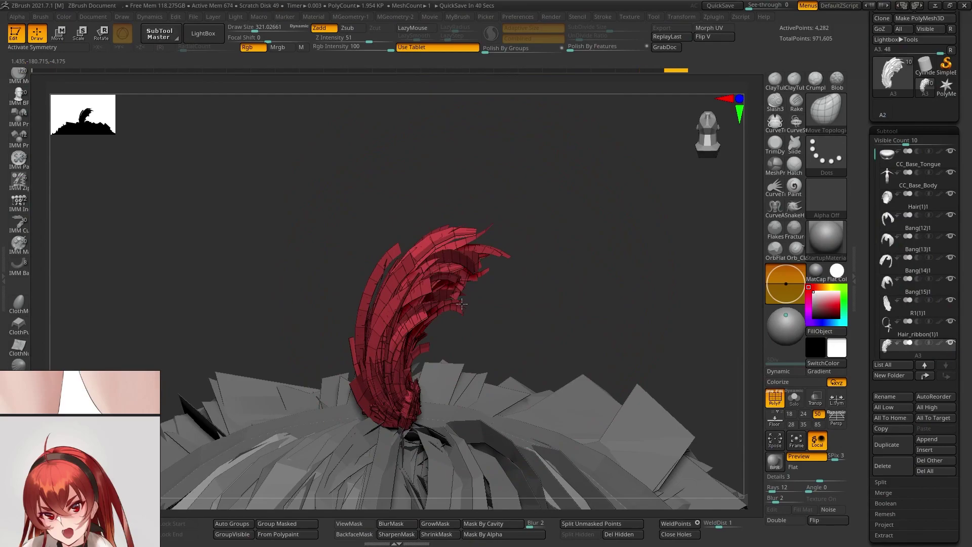
{"action": "left_click_drag", "start_coordinate": [556, 304], "coordinate": [562, 268]}
- Mask the tuft's root and pull its tip outward with the Move Topological brush
{"action": "left_click_drag", "start_coordinate": [385, 375], "coordinate": [420, 377], "text": "ctrl"}
{"action": "key", "text": "b"}
{"action": "key", "text": "m"}
{"action": "key", "text": "t"}
{"action": "left_click_drag", "start_coordinate": [583, 244], "coordinate": [588, 258]}
{"action": "left_click_drag", "start_coordinate": [481, 218], "coordinate": [489, 212]}
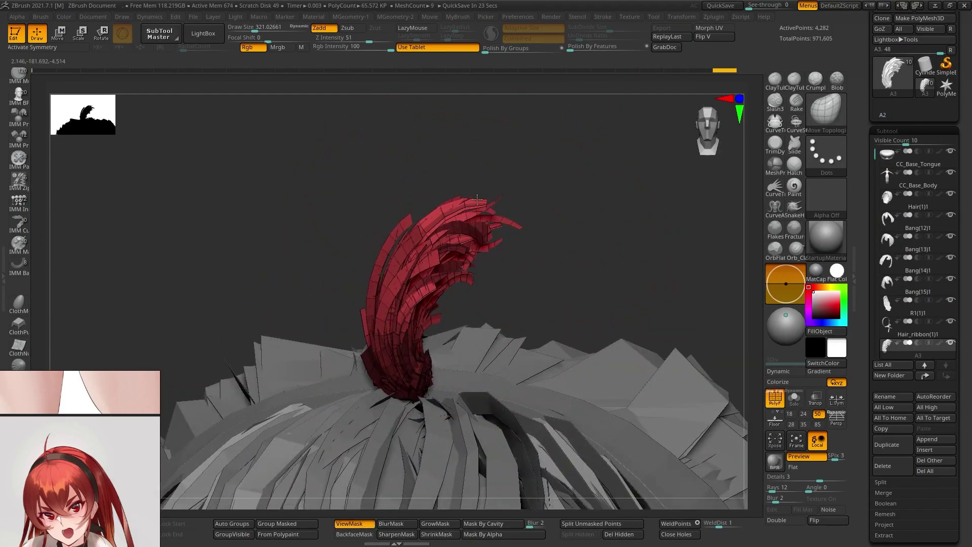
{"action": "left_click_drag", "start_coordinate": [582, 243], "coordinate": [562, 274]}
- Mask the tuft's root again, isolate the tuft, and bend its upper strands with a larger brush
{"action": "left_click_drag", "start_coordinate": [365, 405], "coordinate": [436, 400], "text": "ctrl"}
{"action": "left_click", "coordinate": [794, 398]}
{"action": "key", "text": "s"}
{"action": "left_click_drag", "start_coordinate": [445, 218], "coordinate": [451, 217]}
{"action": "left_click_drag", "start_coordinate": [453, 223], "coordinate": [448, 206]}
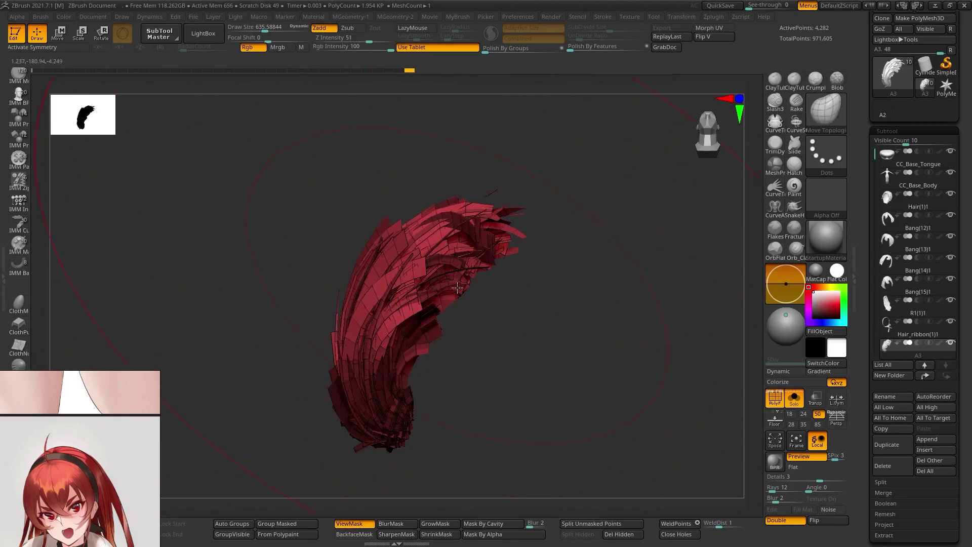
- Mask sections of the isolated tuft and adjust its lower part with the transform gizmo
{"action": "key", "text": "b"}
{"action": "key", "text": "m"}
{"action": "key", "text": "v"}
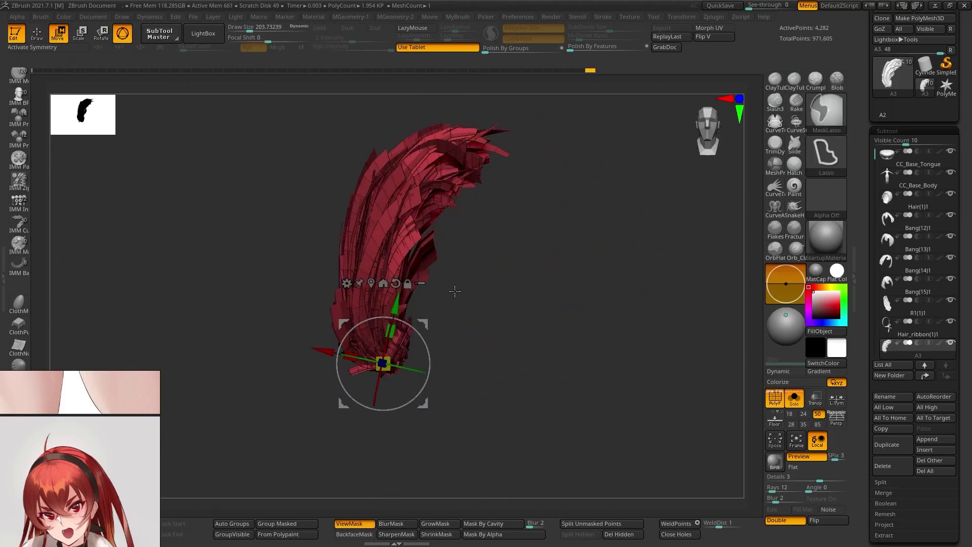
{"action": "left_click_drag", "start_coordinate": [428, 328], "coordinate": [412, 296]}
{"action": "left_click_drag", "start_coordinate": [471, 283], "coordinate": [489, 304], "text": "ctrl"}
{"action": "left_click_drag", "start_coordinate": [441, 274], "coordinate": [294, 284], "text": "ctrl"}
{"action": "left_click_drag", "start_coordinate": [411, 296], "coordinate": [403, 298]}
- Mask the tuft section by section and use the gizmo to adjust its midsection and curved tip
{"action": "left_click_drag", "start_coordinate": [471, 289], "coordinate": [488, 308], "text": "ctrl"}
{"action": "mouse_move", "coordinate": [435, 259]}
{"action": "left_mouse_down", "text": "ctrl"}
{"action": "mouse_move", "coordinate": [276, 227]}
{"action": "mouse_move", "coordinate": [354, 121]}
{"action": "left_mouse_up", "text": "ctrl"}
{"action": "left_click_drag", "start_coordinate": [398, 211], "coordinate": [391, 211]}
{"action": "mouse_move", "coordinate": [495, 289]}
{"action": "left_mouse_down", "text": "ctrl"}
{"action": "mouse_move", "coordinate": [454, 284]}
{"action": "mouse_move", "coordinate": [283, 325]}
{"action": "mouse_move", "coordinate": [357, 251]}
{"action": "left_mouse_up", "text": "ctrl"}
{"action": "left_click", "coordinate": [480, 324], "text": "ctrl"}
{"action": "left_click", "coordinate": [386, 245], "text": "alt"}
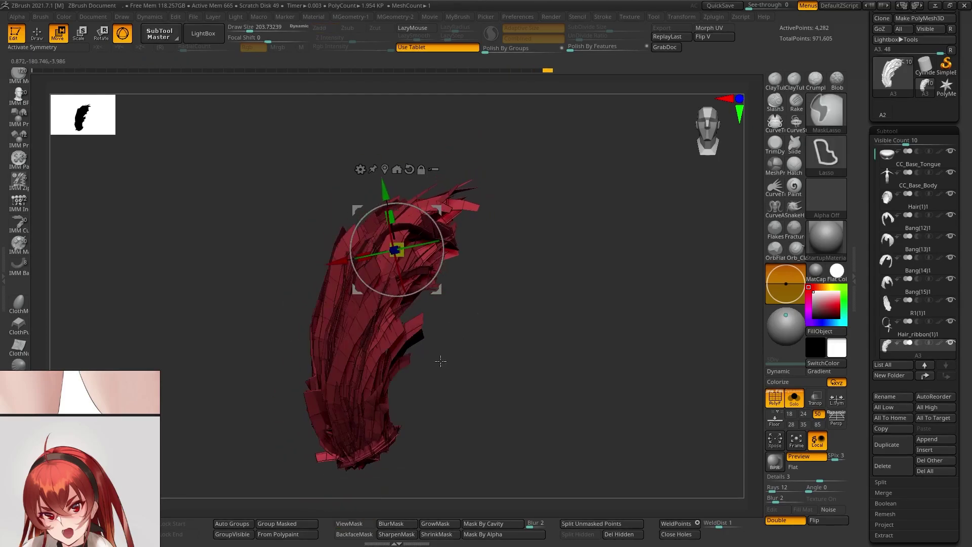
{"action": "left_click_drag", "start_coordinate": [395, 274], "coordinate": [393, 271]}
{"action": "left_click_drag", "start_coordinate": [464, 278], "coordinate": [476, 289], "text": "ctrl"}
{"action": "left_click_drag", "start_coordinate": [476, 289], "coordinate": [482, 264], "text": "alt"}
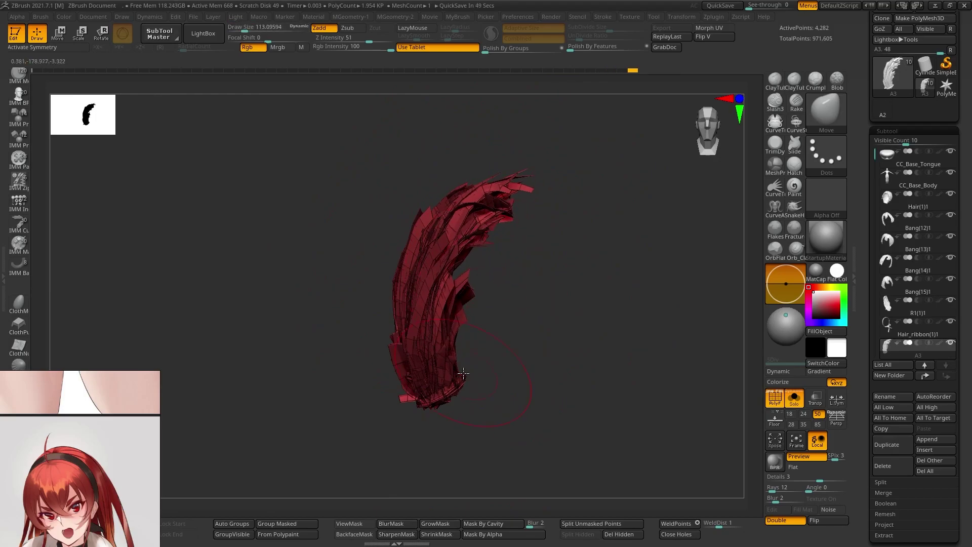
- Nudge the tuft's tip strands with the Move brush and compare the shape against the head
{"action": "left_click_drag", "start_coordinate": [512, 181], "coordinate": [519, 180]}
{"action": "left_click", "coordinate": [794, 398]}
{"action": "mouse_move", "coordinate": [503, 249]}
{"action": "right_mouse_down"}
{"action": "mouse_move", "coordinate": [533, 206]}
{"action": "mouse_move", "coordinate": [477, 265]}
{"action": "right_mouse_up"}
{"action": "left_click", "coordinate": [793, 398]}
- Undo the last masking change, clear the mask, and tuck in the tuft's lower strands with the Move brush
{"action": "mouse_move", "coordinate": [521, 408]}
{"action": "left_mouse_down", "text": "ctrl"}
{"action": "mouse_move", "coordinate": [491, 422]}
{"action": "mouse_move", "coordinate": [506, 416]}
{"action": "left_mouse_up", "text": "ctrl"}
{"action": "right_click_drag", "start_coordinate": [557, 314], "coordinate": [575, 389], "text": "ctrl"}
{"action": "key", "text": "ctrl+z"}
{"action": "mouse_move", "coordinate": [531, 411]}
{"action": "left_mouse_down", "text": "ctrl"}
{"action": "mouse_move", "coordinate": [453, 456]}
{"action": "mouse_move", "coordinate": [532, 412]}
{"action": "left_mouse_up", "text": "ctrl"}
{"action": "left_click", "coordinate": [534, 395], "text": "ctrl"}
{"action": "left_click_drag", "start_coordinate": [493, 329], "coordinate": [490, 286], "text": "alt"}
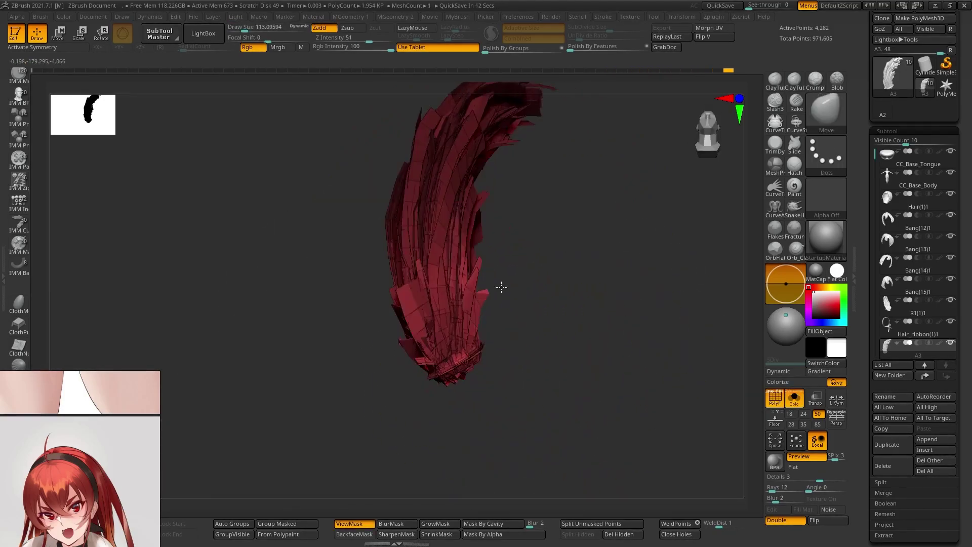
{"action": "left_click_drag", "start_coordinate": [429, 320], "coordinate": [426, 321]}
- Scale the tuft's root and curved tip with the transform gizmo
{"action": "right_click_drag", "start_coordinate": [488, 294], "coordinate": [559, 285]}
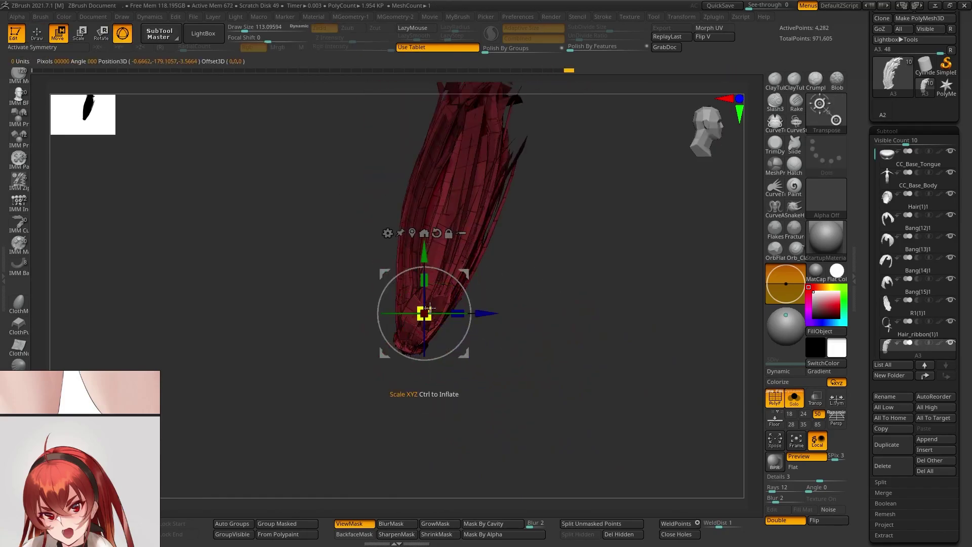
{"action": "left_click_drag", "start_coordinate": [430, 307], "coordinate": [585, 272]}
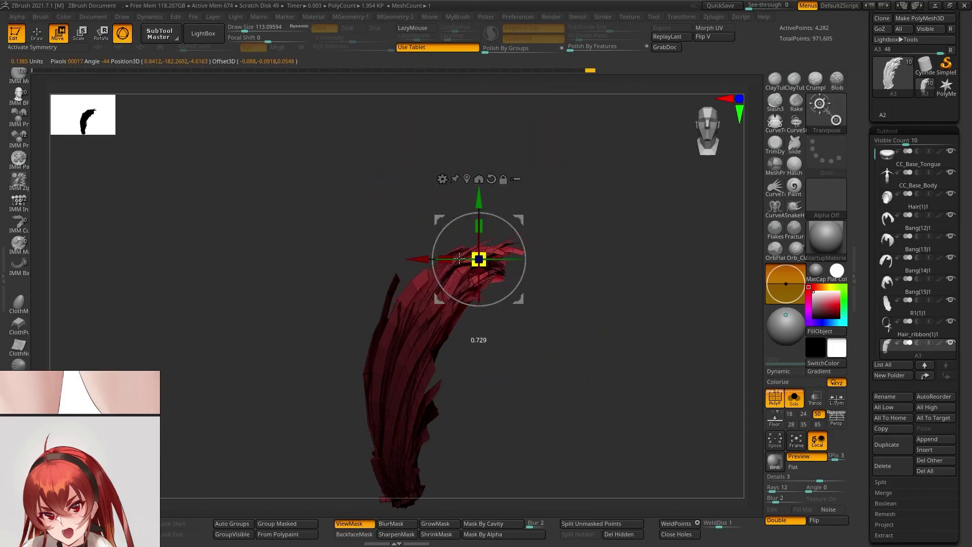
{"action": "left_click_drag", "start_coordinate": [460, 258], "coordinate": [489, 217]}
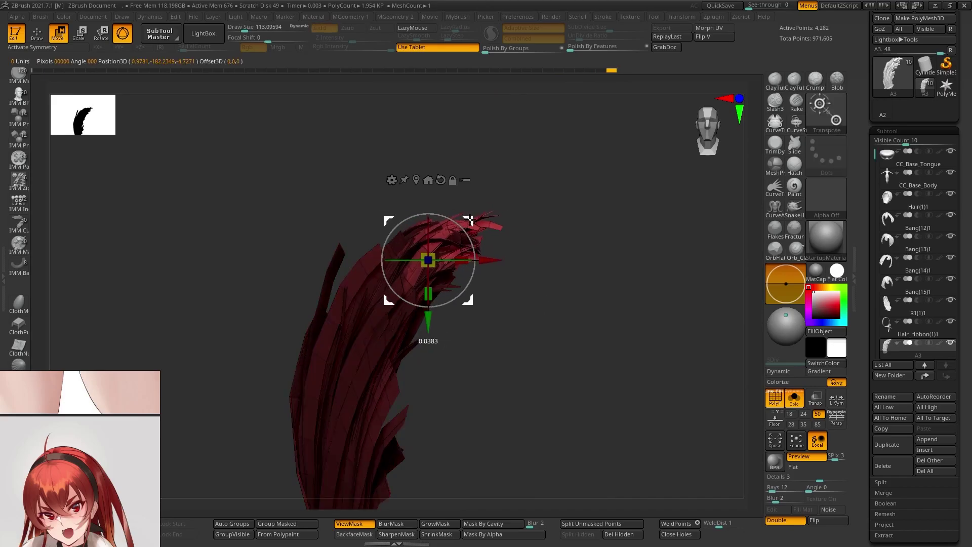
- Show the whole head again and refine the tuft's fit on the crown with the Move brush
{"action": "left_click", "coordinate": [795, 399]}
{"action": "key", "text": "q"}
{"action": "mouse_move", "coordinate": [506, 284]}
{"action": "right_mouse_down", "text": "ctrl"}
{"action": "mouse_move", "coordinate": [486, 202]}
{"action": "mouse_move", "coordinate": [496, 304]}
{"action": "mouse_move", "coordinate": [453, 239]}
{"action": "mouse_move", "coordinate": [405, 227]}
{"action": "mouse_move", "coordinate": [426, 202]}
{"action": "mouse_move", "coordinate": [486, 202]}
{"action": "right_mouse_up", "text": "ctrl"}
{"action": "left_click_drag", "start_coordinate": [446, 167], "coordinate": [459, 152]}
{"action": "mouse_move", "coordinate": [458, 152]}
{"action": "right_mouse_down"}
{"action": "mouse_move", "coordinate": [395, 220]}
{"action": "mouse_move", "coordinate": [455, 294]}
{"action": "right_mouse_up"}
{"action": "left_click_drag", "start_coordinate": [456, 294], "coordinate": [489, 350]}
{"action": "mouse_move", "coordinate": [488, 349]}
{"action": "right_mouse_down"}
{"action": "mouse_move", "coordinate": [466, 189]}
{"action": "mouse_move", "coordinate": [456, 263]}
{"action": "right_mouse_up"}
{"action": "left_click_drag", "start_coordinate": [456, 263], "coordinate": [488, 289]}
{"action": "mouse_move", "coordinate": [488, 289]}
{"action": "right_mouse_down", "text": "ctrl"}
{"action": "mouse_move", "coordinate": [528, 417]}
{"action": "mouse_move", "coordinate": [506, 304]}
{"action": "mouse_move", "coordinate": [463, 187]}
{"action": "right_mouse_up", "text": "ctrl"}
- Send the tuft back to Character Creator through GoZ and update its mesh in A-Pose
{"action": "left_click", "coordinate": [880, 29]}
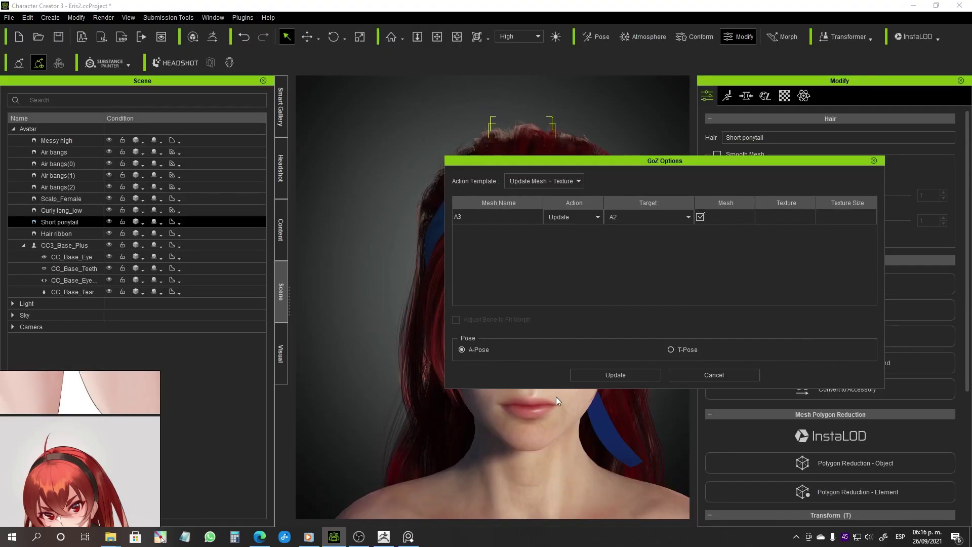
{"action": "left_click", "coordinate": [615, 375]}
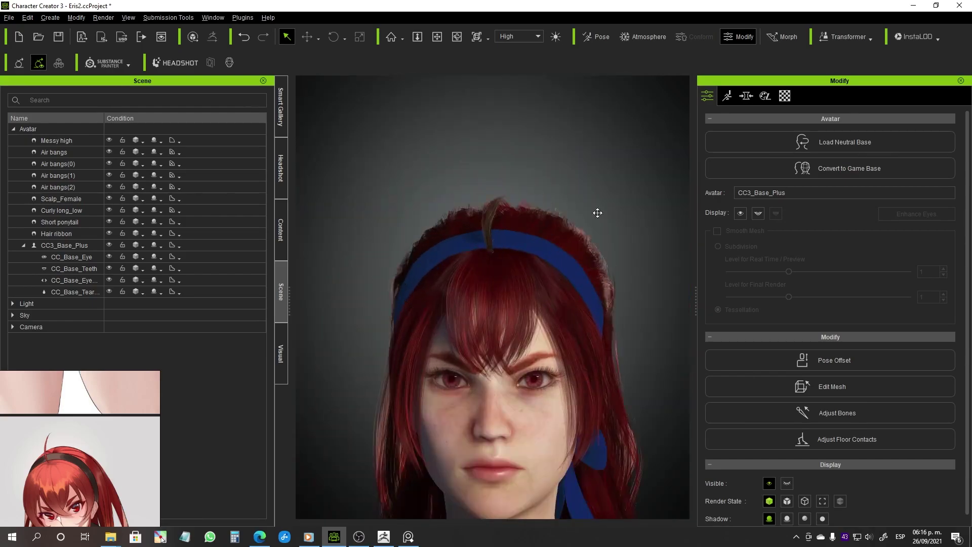
{"action": "middle_click_drag", "start_coordinate": [590, 213], "coordinate": [570, 193]}
- Open the material settings of the Curly long_low hair
{"action": "left_click", "coordinate": [56, 141]}
{"action": "left_click", "coordinate": [62, 222]}
{"action": "left_click", "coordinate": [62, 211]}
{"action": "left_click", "coordinate": [784, 96]}
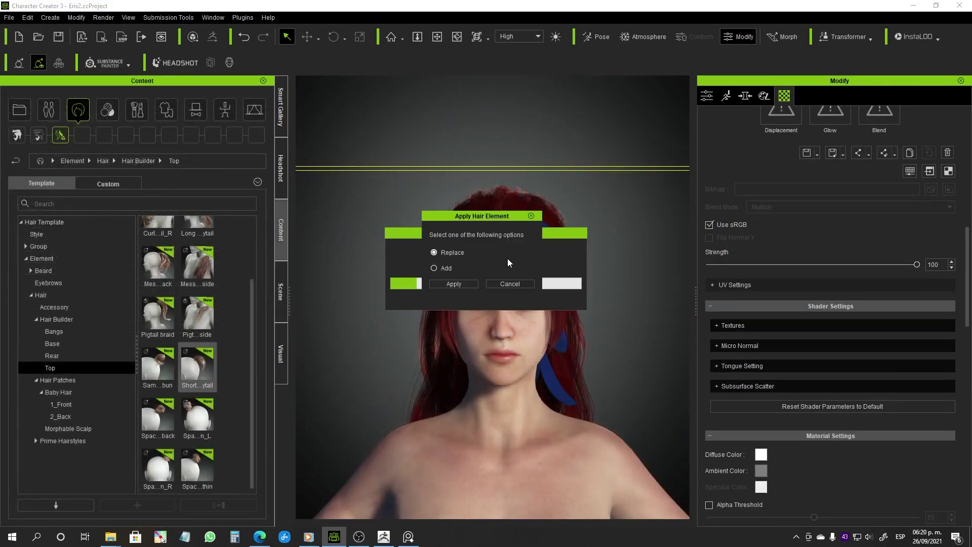
- Apply the Short ponytail hair element again and append its mesh to the body tool in ZBrush
{"action": "left_click", "coordinate": [453, 283]}
{"action": "left_click", "coordinate": [281, 291]}
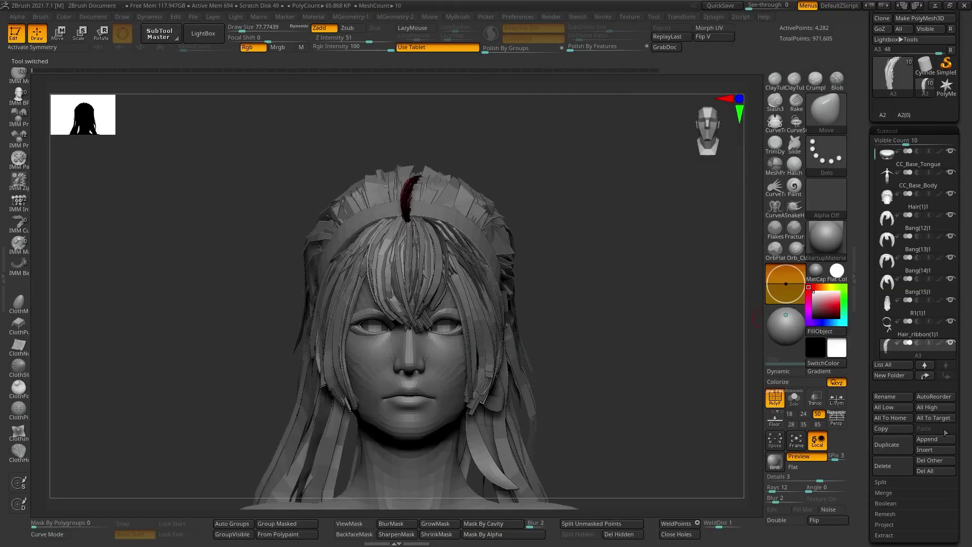
{"action": "left_click_drag", "start_coordinate": [877, 332], "coordinate": [877, 313]}
{"action": "left_click", "coordinate": [875, 275]}
{"action": "left_click", "coordinate": [917, 204]}
- Move the second ponytail beside the head near the ear and transform it with the gizmo to fit there
{"action": "left_click_drag", "start_coordinate": [624, 326], "coordinate": [582, 324]}
{"action": "key", "text": "w"}
{"action": "left_click_drag", "start_coordinate": [420, 232], "coordinate": [319, 230]}
{"action": "left_click_drag", "start_coordinate": [557, 326], "coordinate": [684, 327]}
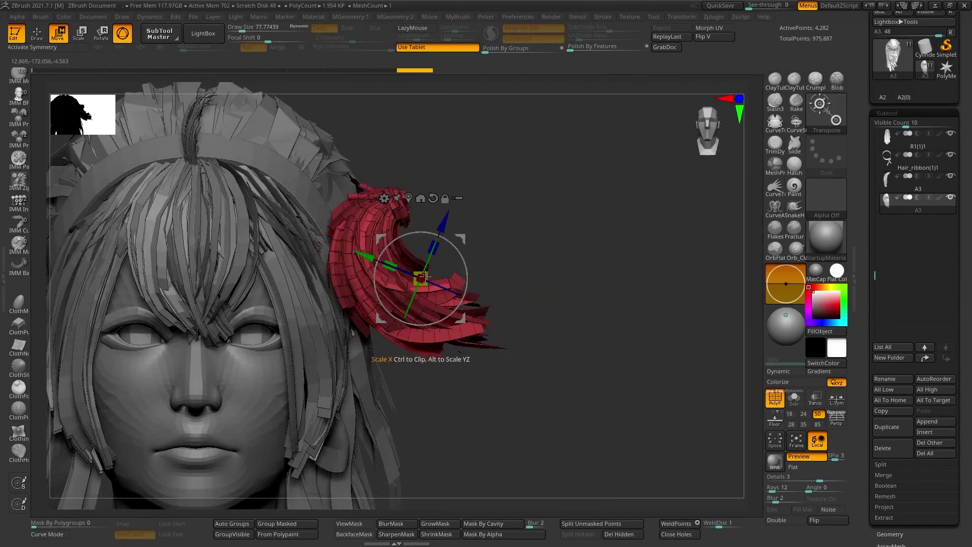
{"action": "left_click_drag", "start_coordinate": [424, 276], "coordinate": [456, 277]}
{"action": "left_click_drag", "start_coordinate": [615, 283], "coordinate": [476, 276]}
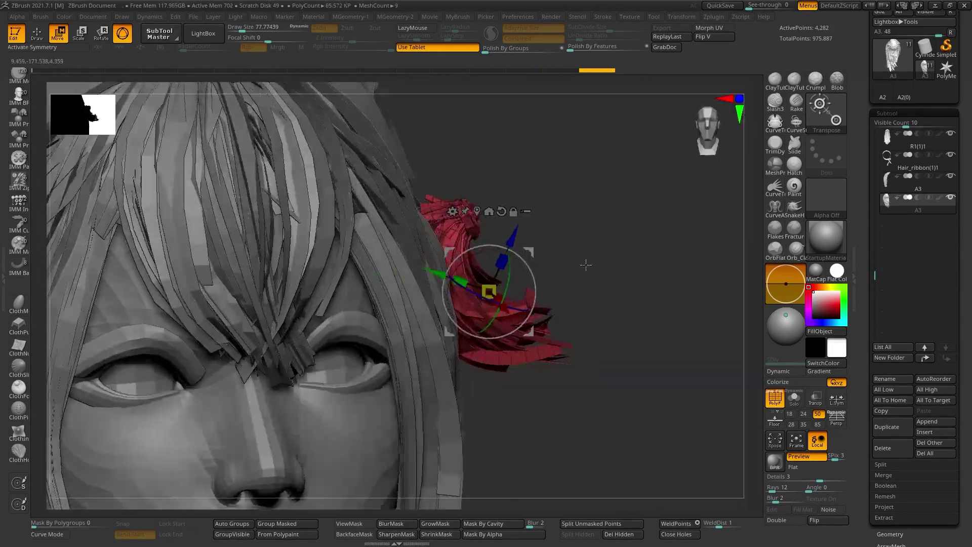
{"action": "left_click_drag", "start_coordinate": [586, 267], "coordinate": [531, 263]}
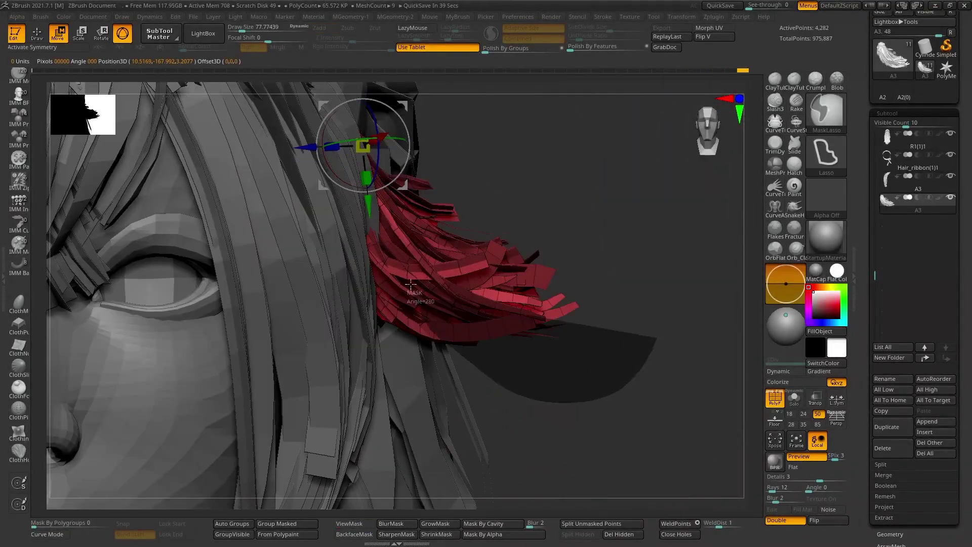
- Mask part of the second ponytail, scale it in isolation with the gizmo and fit it against the head in front of the ear
{"action": "left_click_drag", "start_coordinate": [411, 284], "coordinate": [430, 253], "text": "ctrl"}
{"action": "right_click_drag", "start_coordinate": [511, 301], "coordinate": [516, 303]}
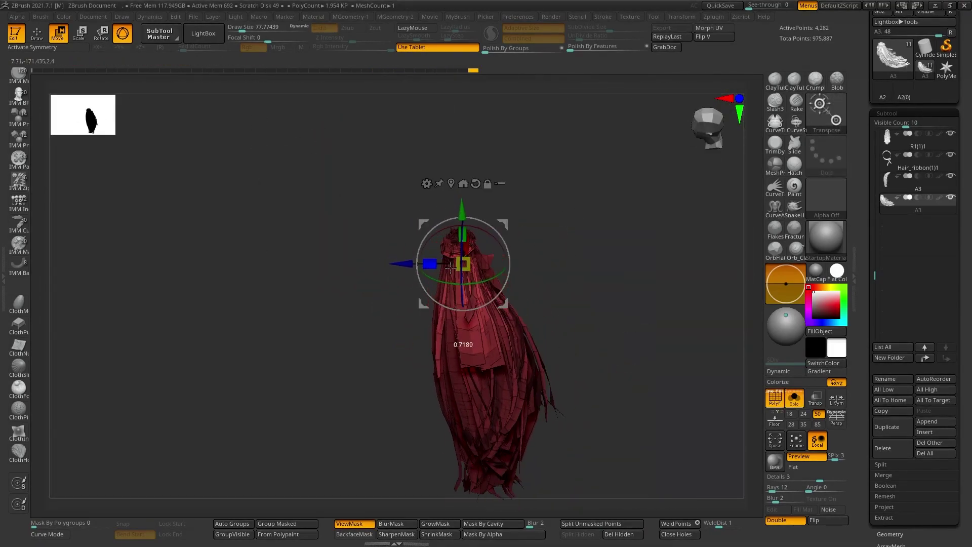
{"action": "left_click", "coordinate": [794, 398]}
{"action": "right_click_drag", "start_coordinate": [557, 284], "coordinate": [506, 284]}
{"action": "left_click_drag", "start_coordinate": [467, 268], "coordinate": [464, 294]}
{"action": "right_click_drag", "start_coordinate": [532, 284], "coordinate": [633, 284]}
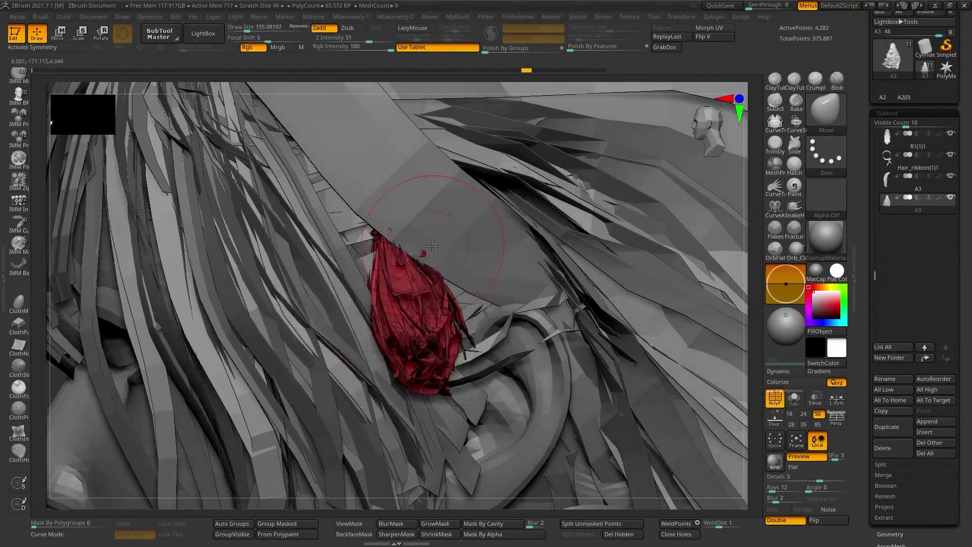
{"action": "key", "text": "w"}
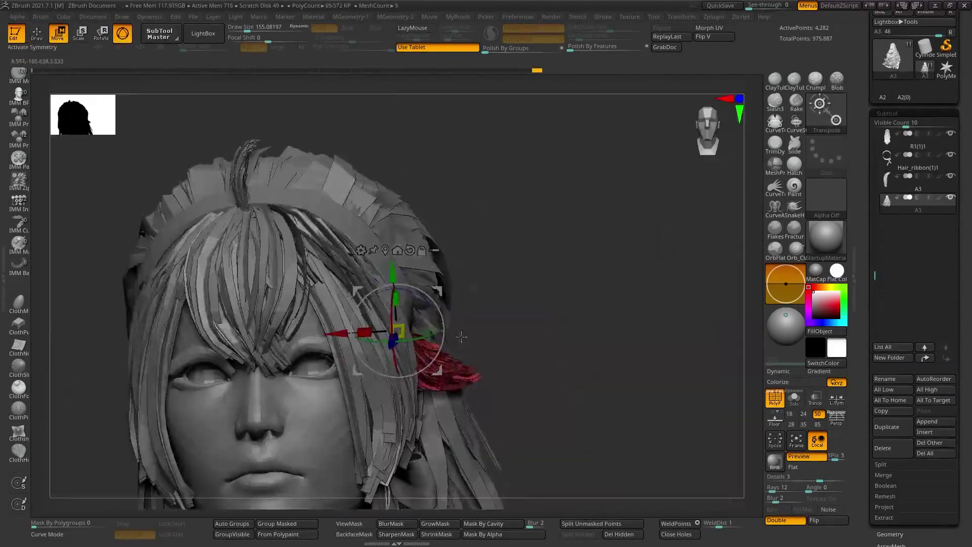
{"action": "key", "text": "q"}
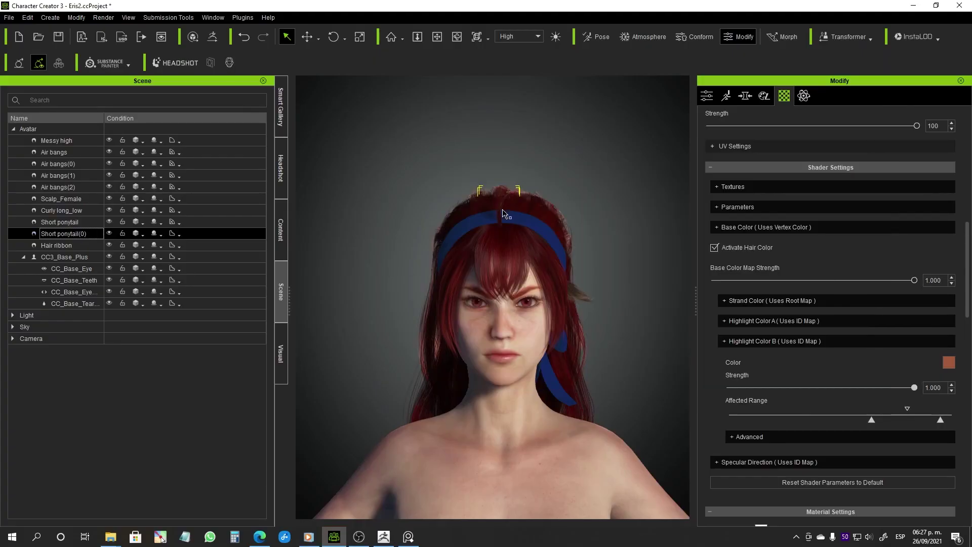
- Switch to Character Creator and apply the Short ponytail hair element once more for the opposite side of the head
{"action": "left_click", "coordinate": [505, 214]}
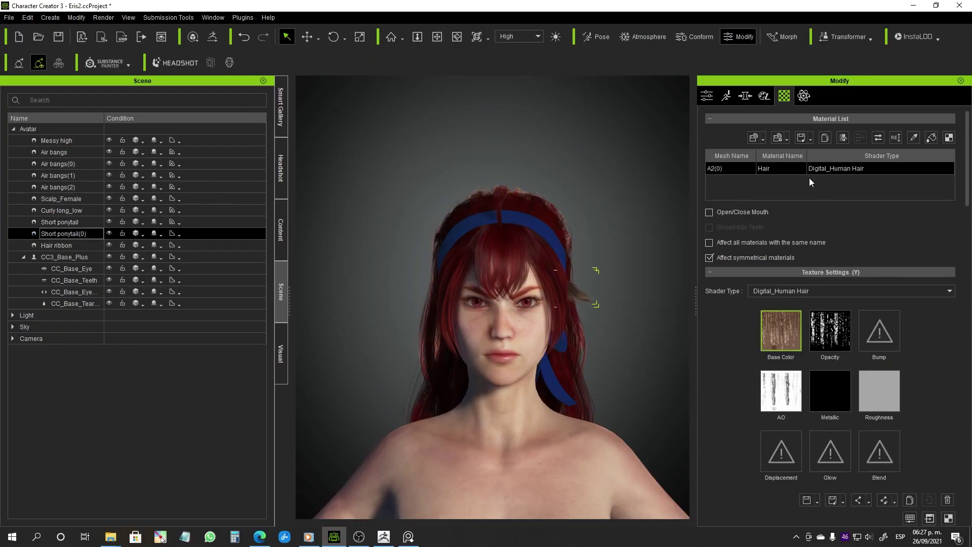
{"action": "right_click_drag", "start_coordinate": [650, 314], "coordinate": [418, 309]}
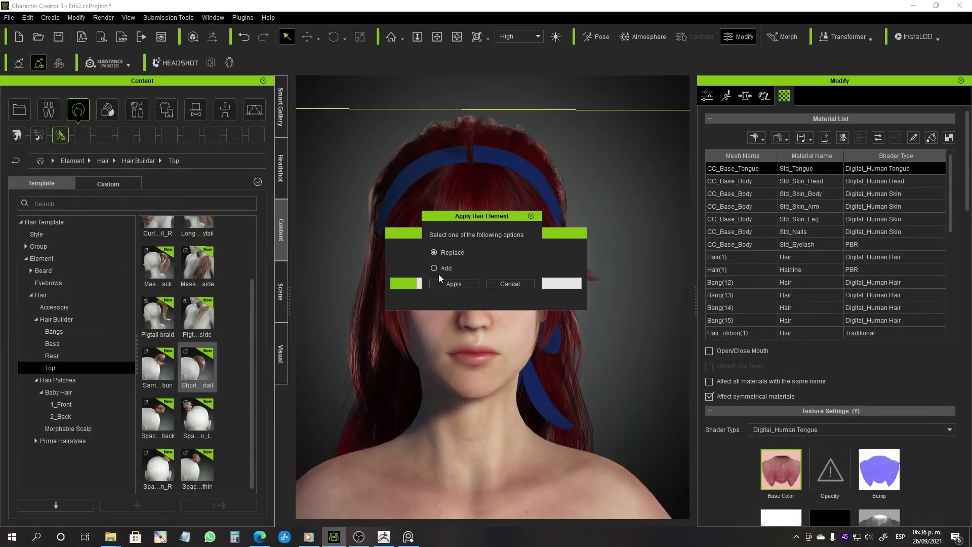
{"action": "left_click", "coordinate": [440, 282]}
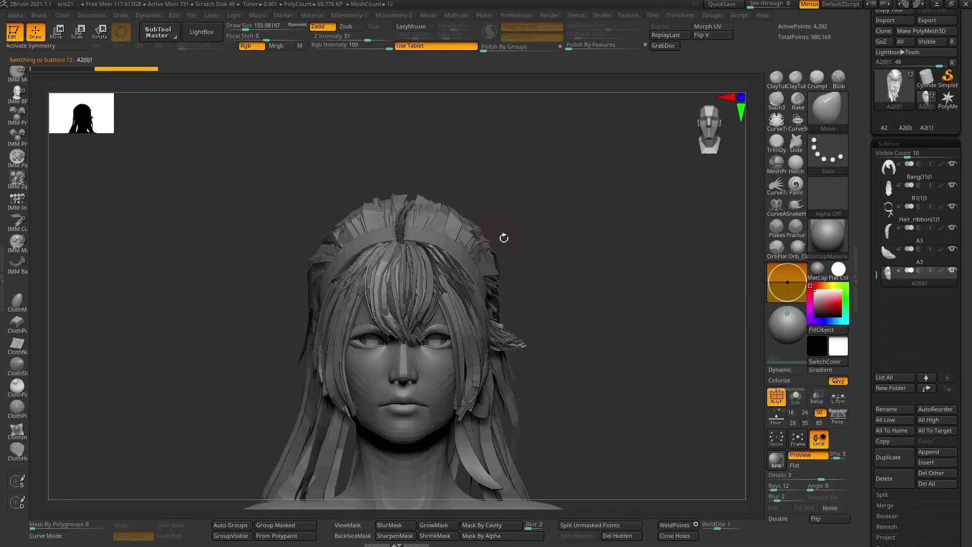
- In ZBrush, scale down the newly appended ponytail and place it with the gizmo beside the opposite ear, matching the first side piece
{"action": "key", "text": "w"}
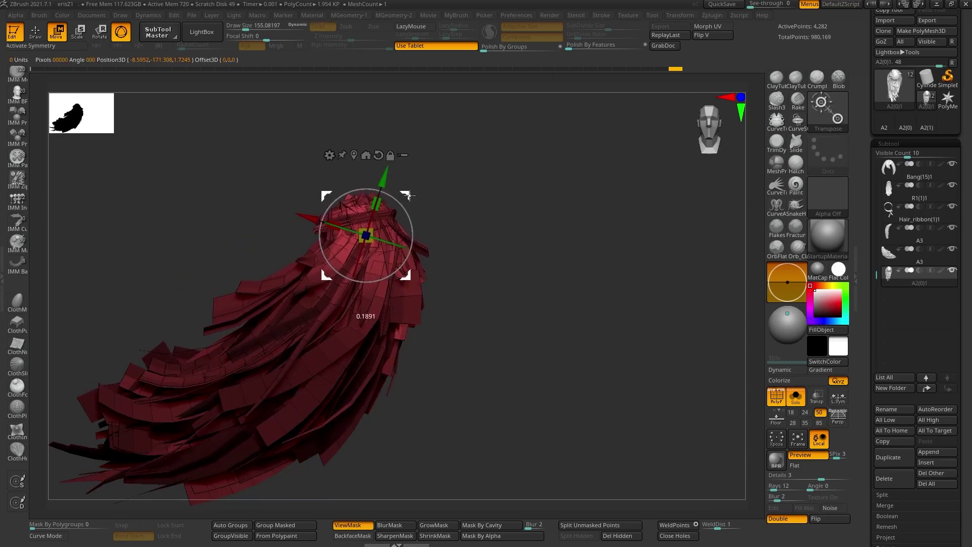
{"action": "key", "text": "ctrl+z"}
{"action": "left_click_drag", "start_coordinate": [413, 203], "coordinate": [392, 197]}
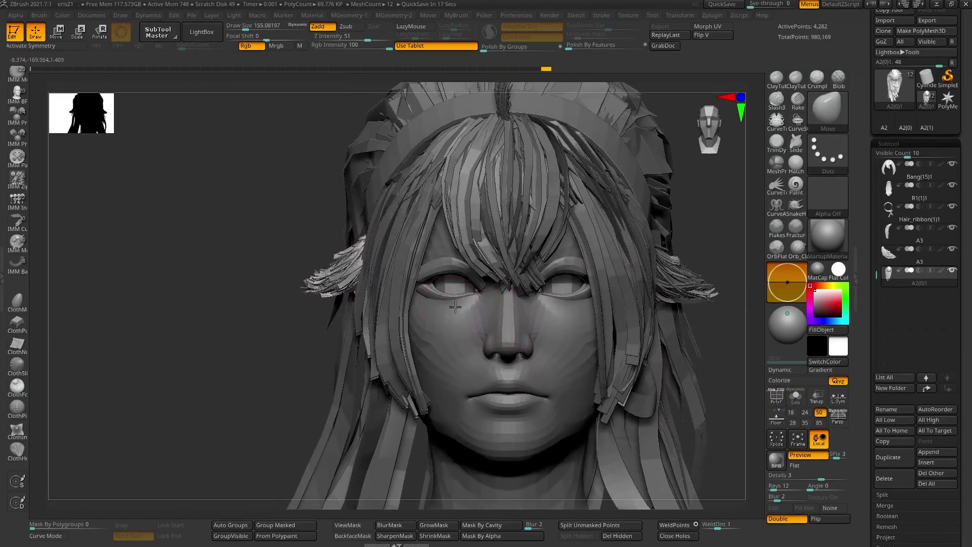
{"action": "left_click_drag", "start_coordinate": [446, 338], "coordinate": [507, 337]}
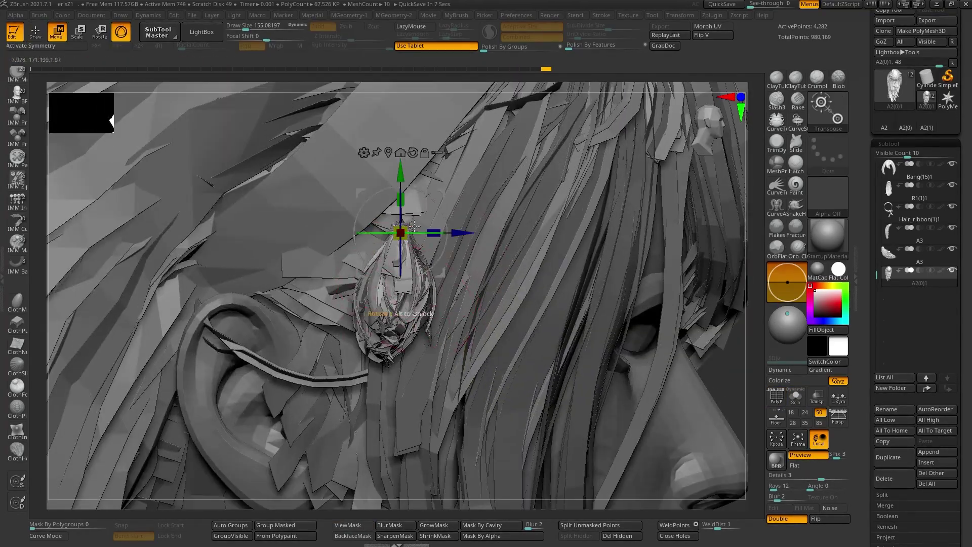
{"action": "left_click_drag", "start_coordinate": [455, 334], "coordinate": [579, 337]}
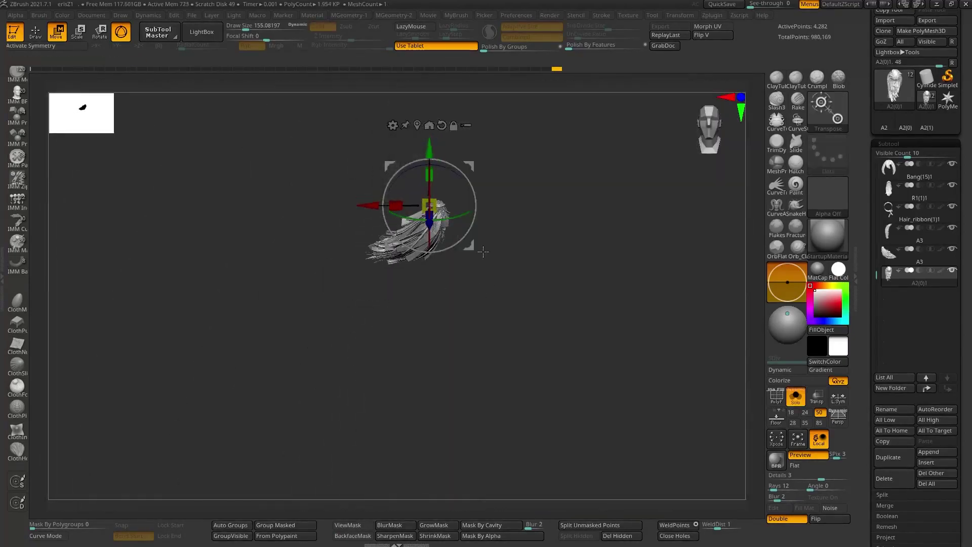
{"action": "left_click_drag", "start_coordinate": [488, 284], "coordinate": [455, 293]}
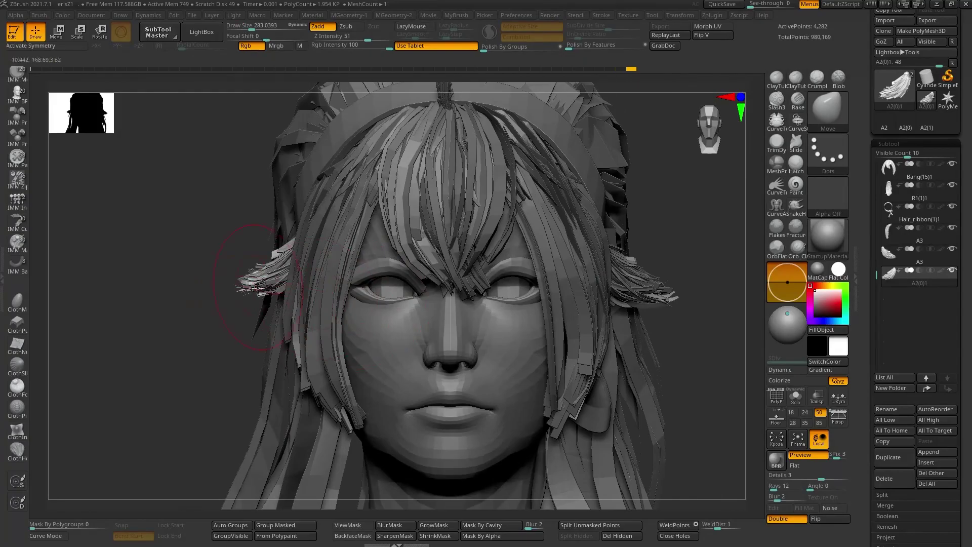
- Reshape the new side tuft with the Move brush so its strands flare outward from the head
{"action": "left_click_drag", "start_coordinate": [385, 365], "coordinate": [497, 364]}
{"action": "key", "text": "w"}
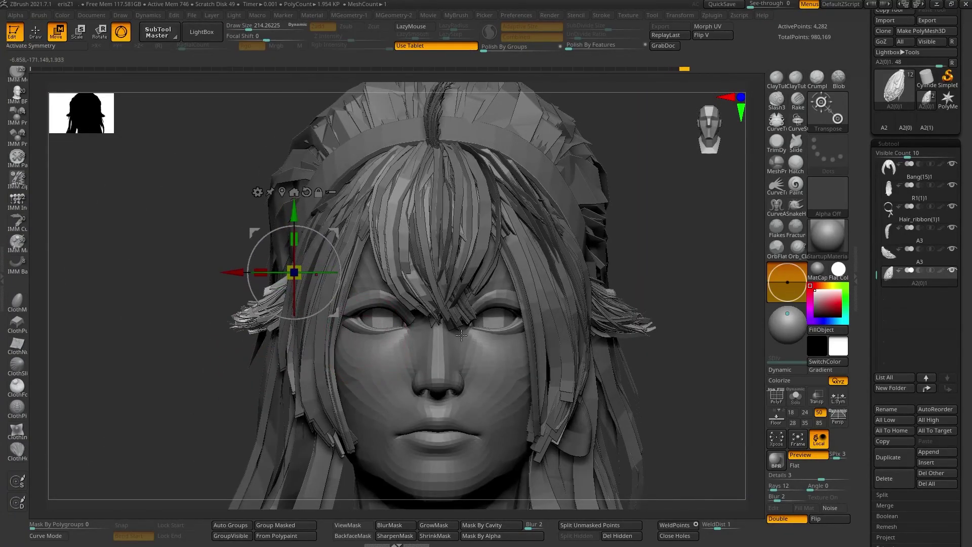
{"action": "mouse_move", "coordinate": [462, 335]}
{"action": "right_mouse_down"}
{"action": "mouse_move", "coordinate": [547, 329]}
{"action": "mouse_move", "coordinate": [330, 305]}
{"action": "right_mouse_up"}
{"action": "key", "text": "q"}
{"action": "left_click_drag", "start_coordinate": [331, 305], "coordinate": [316, 299]}
{"action": "mouse_move", "coordinate": [317, 298]}
{"action": "right_mouse_down"}
{"action": "mouse_move", "coordinate": [303, 307]}
{"action": "mouse_move", "coordinate": [223, 256]}
{"action": "mouse_move", "coordinate": [219, 343]}
{"action": "mouse_move", "coordinate": [355, 316]}
{"action": "right_mouse_up"}
{"action": "left_click_drag", "start_coordinate": [319, 284], "coordinate": [331, 290]}
{"action": "right_click_drag", "start_coordinate": [330, 289], "coordinate": [347, 319], "text": "ctrl"}
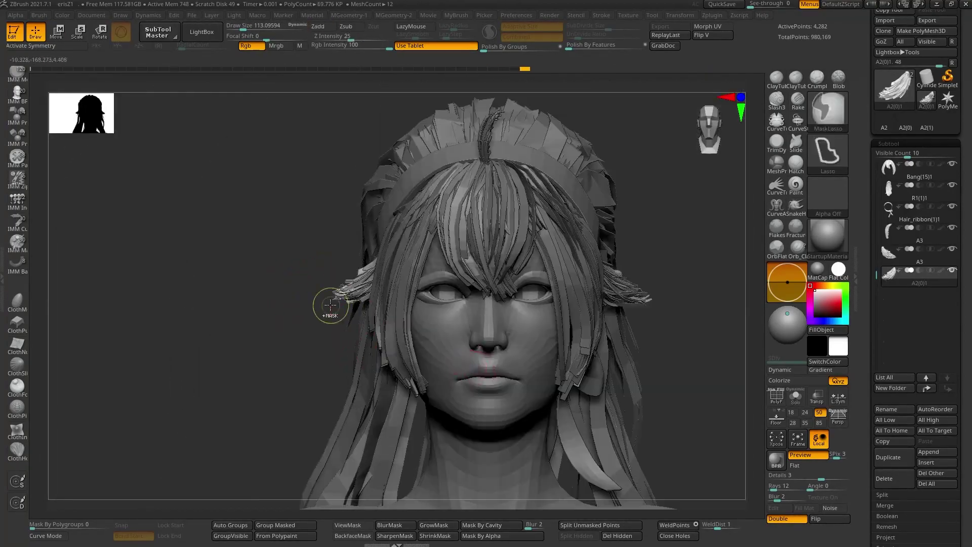
- Refine the new tuft's strands with the Move brush, alternating between isolated and full-head views, and save the project
{"action": "left_click", "coordinate": [795, 396]}
{"action": "right_click_drag", "start_coordinate": [436, 283], "coordinate": [445, 332], "text": "ctrl"}
{"action": "left_click_drag", "start_coordinate": [324, 284], "coordinate": [337, 295]}
{"action": "right_click_drag", "start_coordinate": [336, 295], "coordinate": [321, 320], "text": "ctrl"}
{"action": "left_click_drag", "start_coordinate": [322, 320], "coordinate": [335, 316]}
{"action": "left_click", "coordinate": [796, 396]}
{"action": "mouse_move", "coordinate": [567, 355]}
{"action": "right_mouse_down"}
{"action": "mouse_move", "coordinate": [649, 371]}
{"action": "mouse_move", "coordinate": [504, 336]}
{"action": "mouse_move", "coordinate": [512, 369]}
{"action": "mouse_move", "coordinate": [433, 321]}
{"action": "right_mouse_up"}
{"action": "left_click", "coordinate": [503, 336], "text": "alt"}
{"action": "left_click", "coordinate": [796, 397]}
{"action": "left_click_drag", "start_coordinate": [433, 321], "coordinate": [441, 318]}
{"action": "left_click", "coordinate": [796, 396]}
{"action": "mouse_move", "coordinate": [263, 334]}
{"action": "right_mouse_down"}
{"action": "mouse_move", "coordinate": [311, 345]}
{"action": "mouse_move", "coordinate": [243, 329]}
{"action": "right_mouse_up"}
{"action": "key", "text": "ctrl+s"}
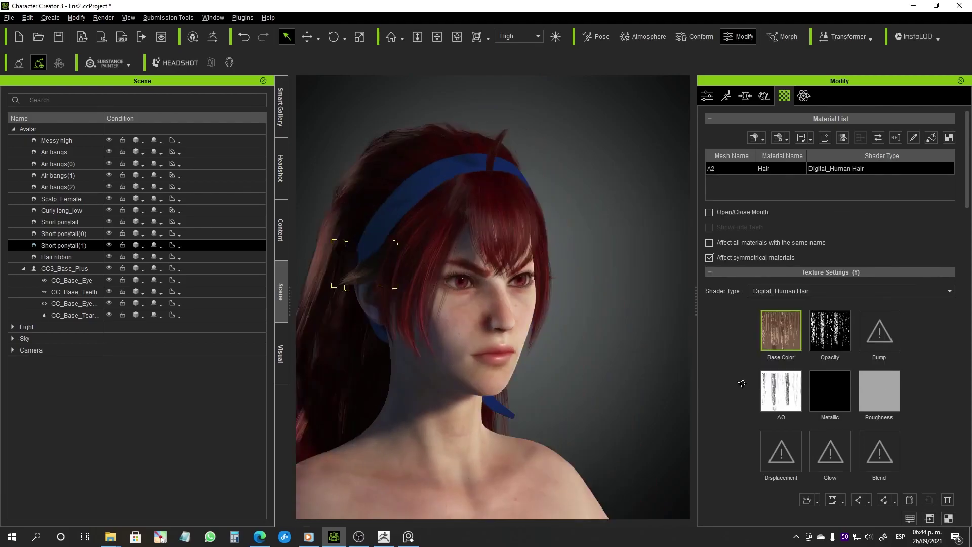
- Switch to Character Creator, match Short ponytail(1) to the dark red material of Short ponytail, and toggle the viewport lighting as a check
{"action": "left_click", "coordinate": [72, 223]}
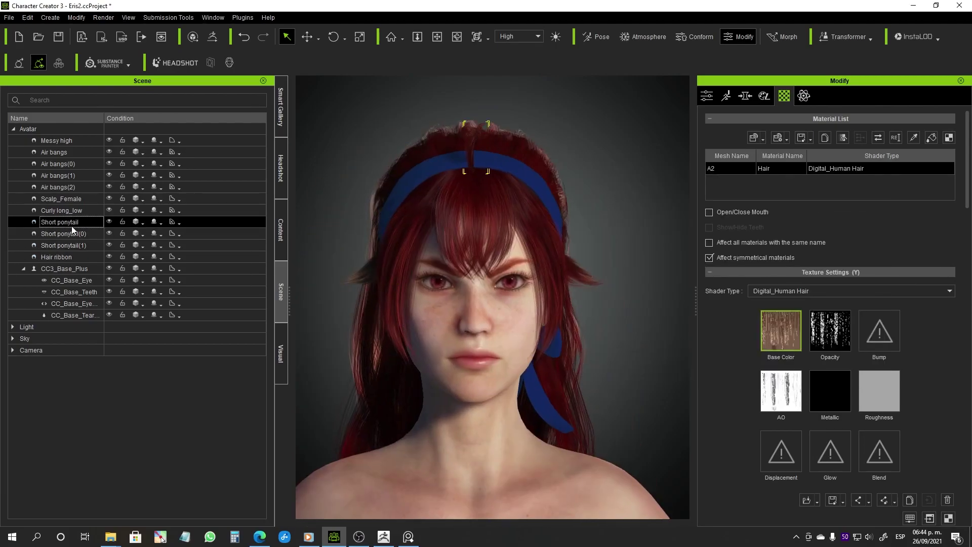
{"action": "right_click_drag", "start_coordinate": [527, 248], "coordinate": [486, 243]}
{"action": "left_click", "coordinate": [556, 36]}
{"action": "left_click", "coordinate": [556, 37]}
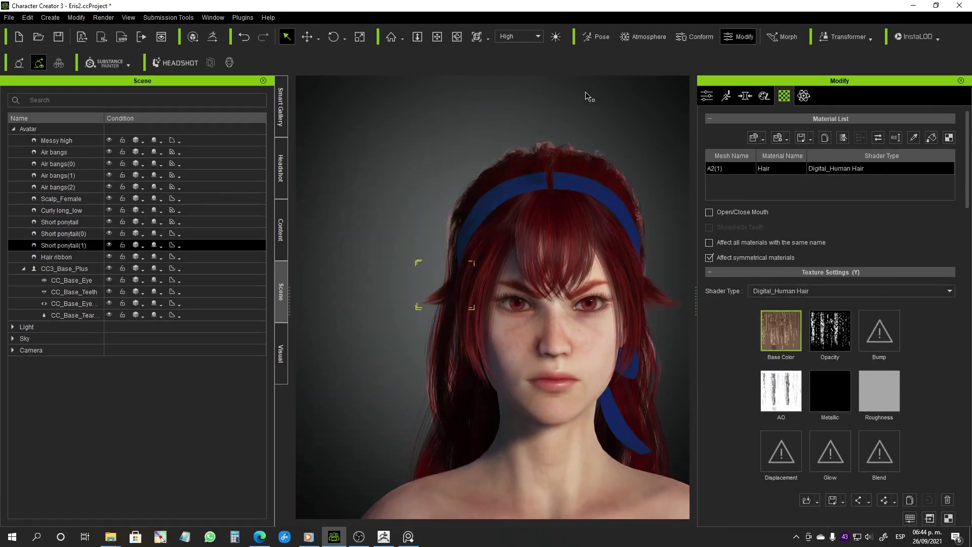
- Examine the finished hairstyle on the character from the front, from full body to a close view of the head
{"action": "middle_click_drag", "start_coordinate": [662, 247], "coordinate": [597, 230]}
{"action": "scroll", "coordinate": [595, 254], "scroll_direction": "down", "scroll_amount": 5}
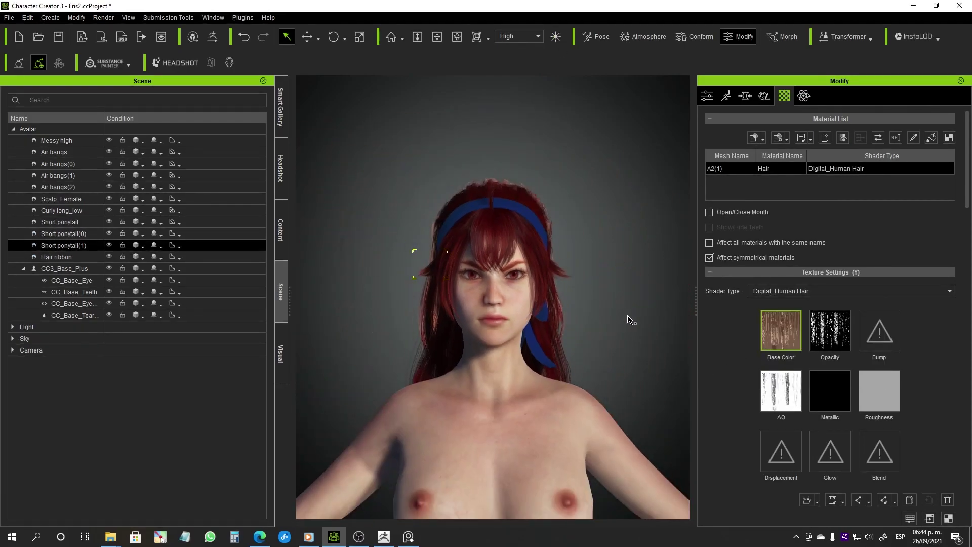
{"action": "left_click", "coordinate": [633, 332]}
{"action": "scroll", "coordinate": [616, 335], "scroll_direction": "down", "scroll_amount": 1}
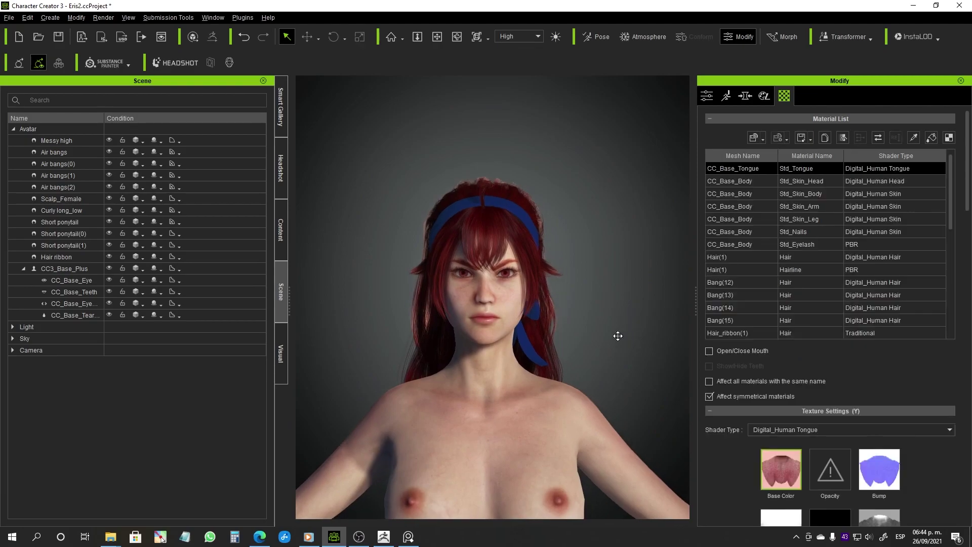
{"action": "scroll", "coordinate": [618, 287], "scroll_direction": "down", "scroll_amount": 4}
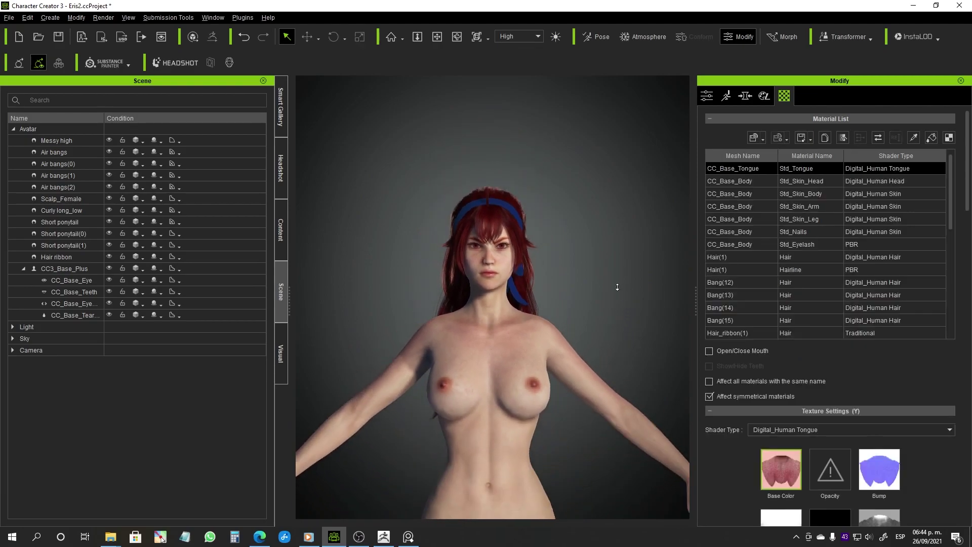
{"action": "scroll", "coordinate": [618, 241], "scroll_direction": "down", "scroll_amount": 3}
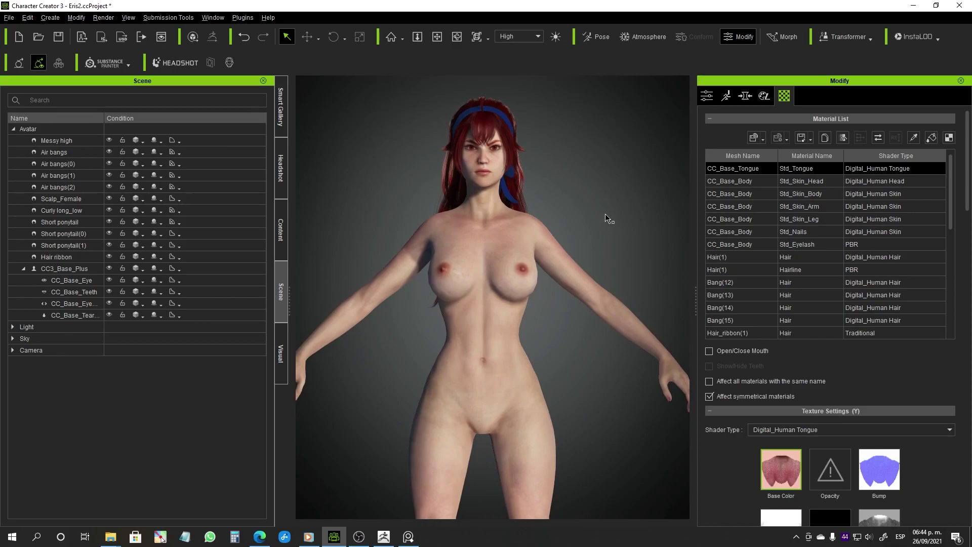
{"action": "middle_click_drag", "start_coordinate": [608, 213], "coordinate": [594, 333]}
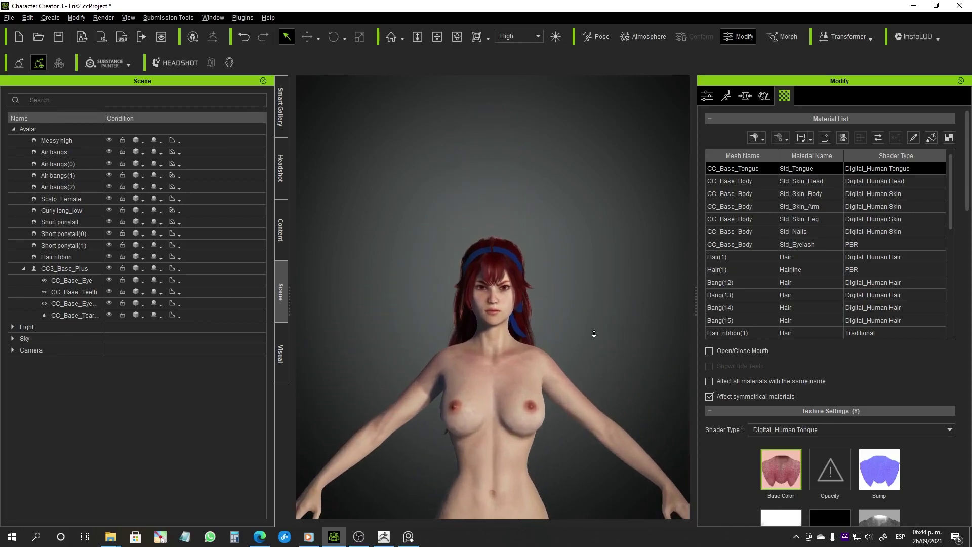
{"action": "scroll", "coordinate": [594, 334], "scroll_direction": "up", "scroll_amount": 4}
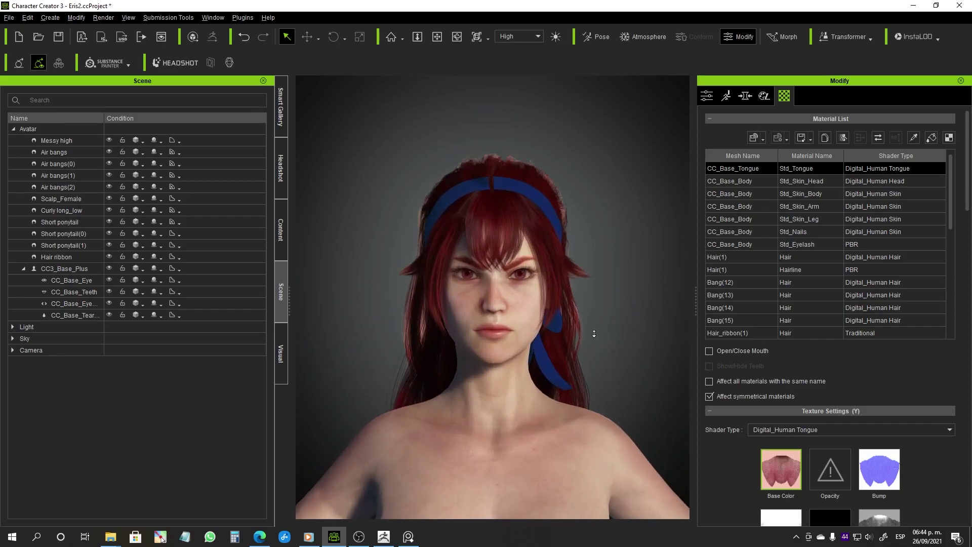
{"action": "scroll", "coordinate": [612, 335], "scroll_direction": "up", "scroll_amount": 2}
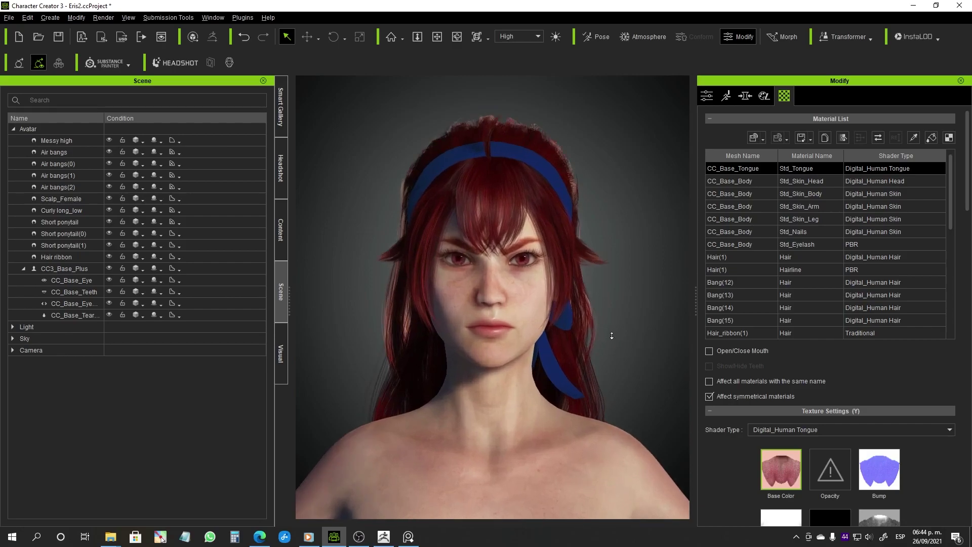
{"action": "middle_click_drag", "start_coordinate": [653, 359], "coordinate": [647, 345]}
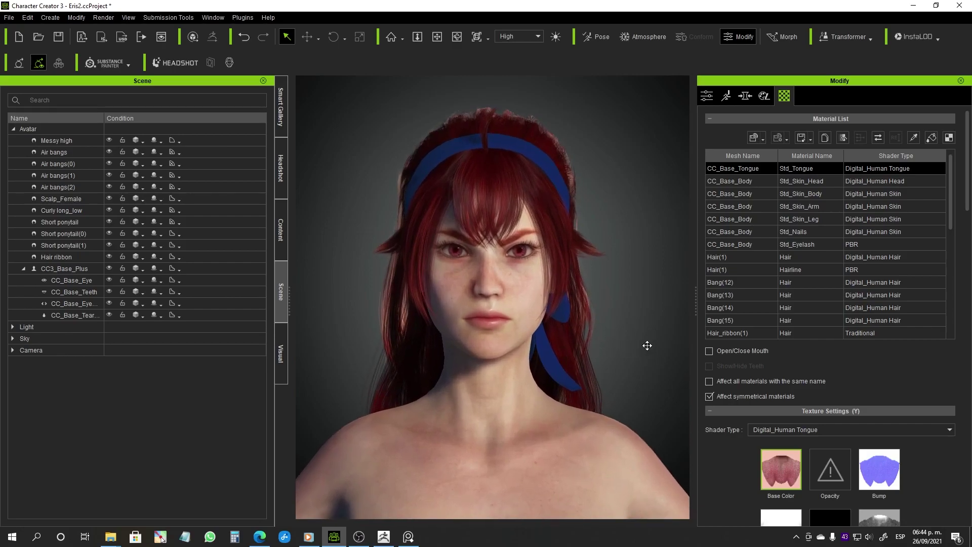